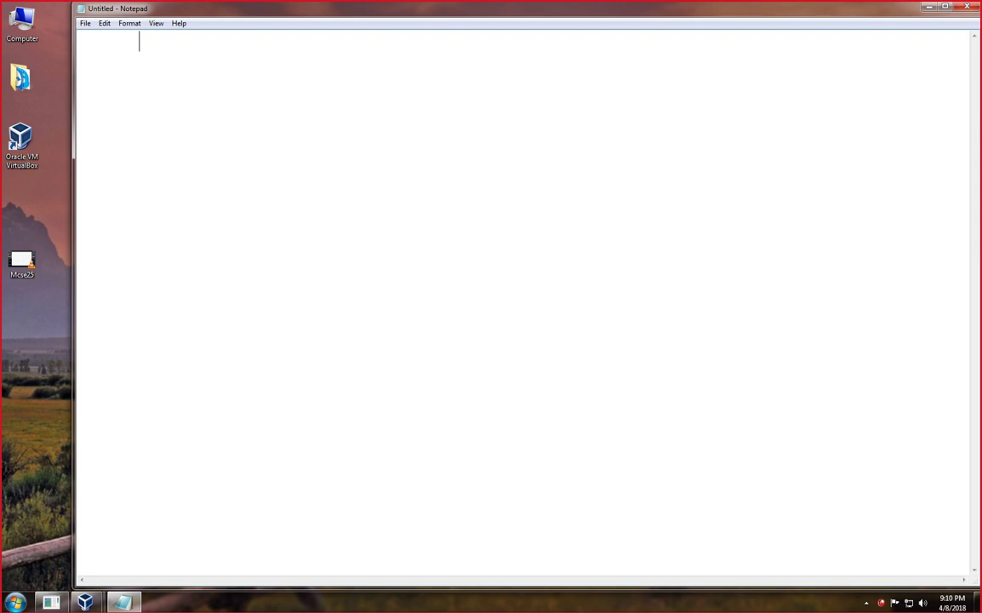
Type '=> File server' and the numbered list FSRM, DFS, DFSR, ISCI (storage SErver ) (SAN + NAS ).
type("=> File server")
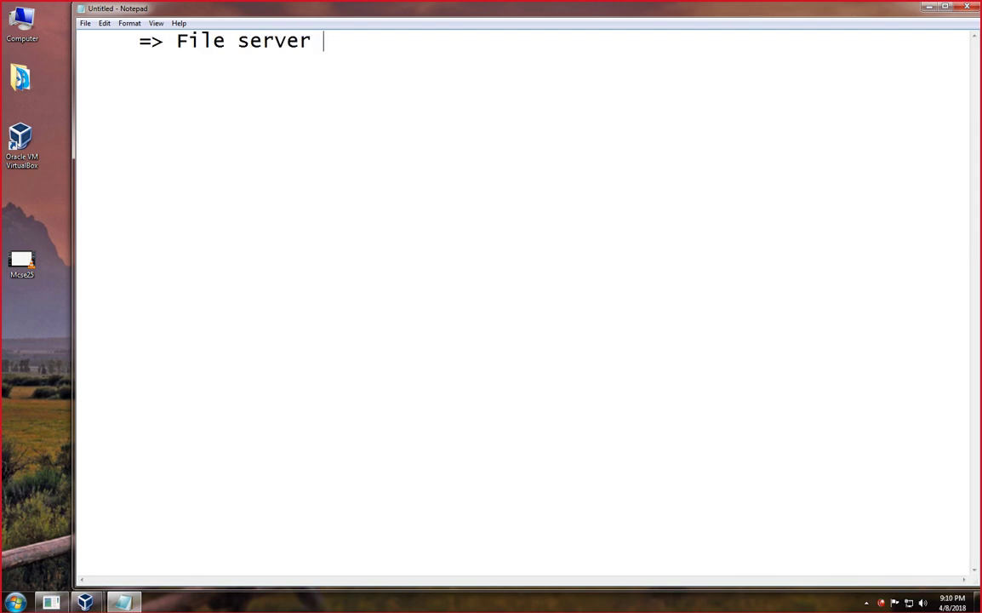
key("Return")
type("1. FSRM")
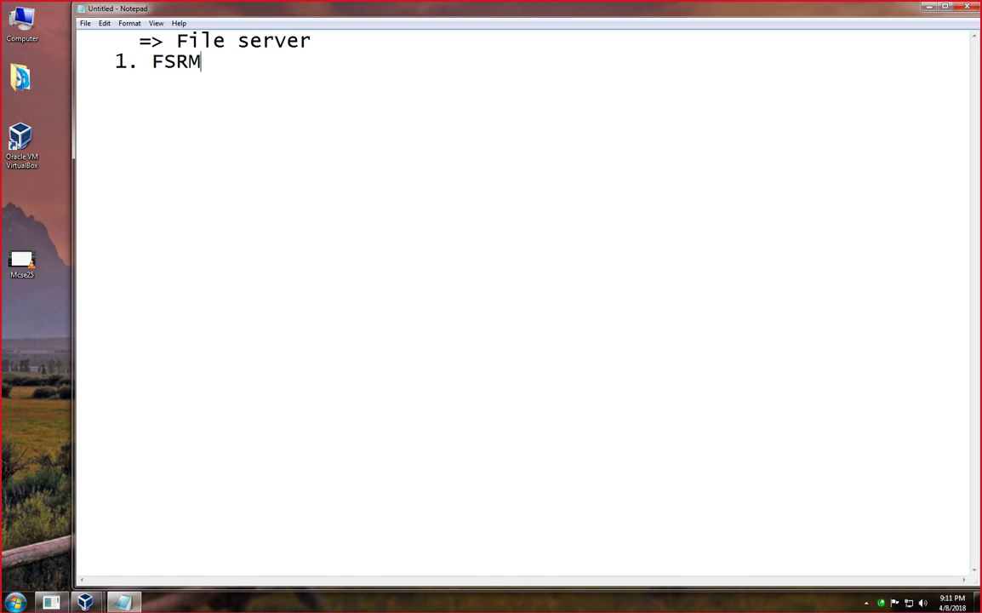
key("Return")
key("BackSpace")
key("BackSpace")
key("BackSpace")
type("2. DFS")
key("Return")
type("3. DFSR")
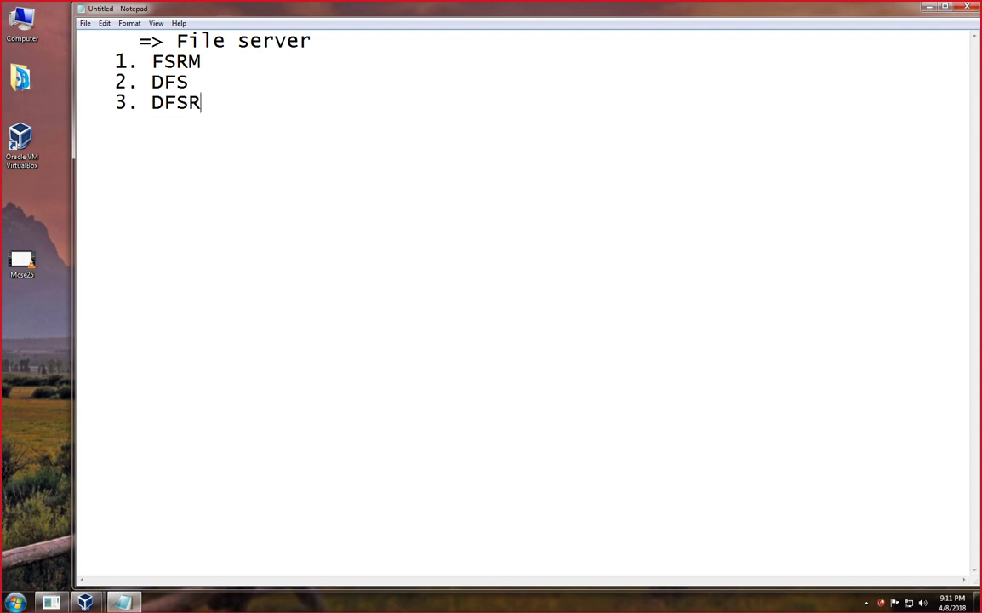
key("Return")
type("4. ISCI")
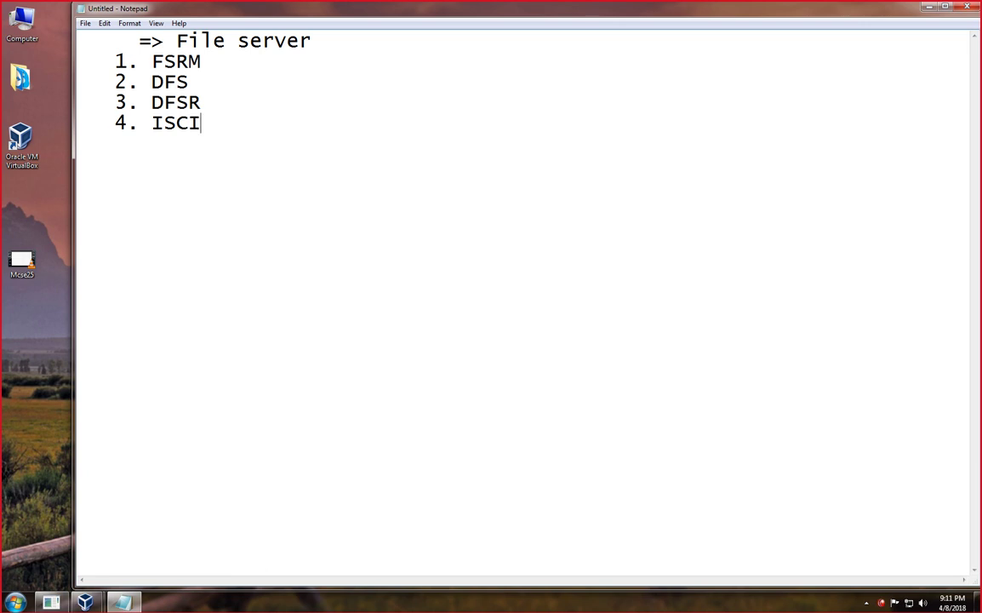
type(" (storage ")
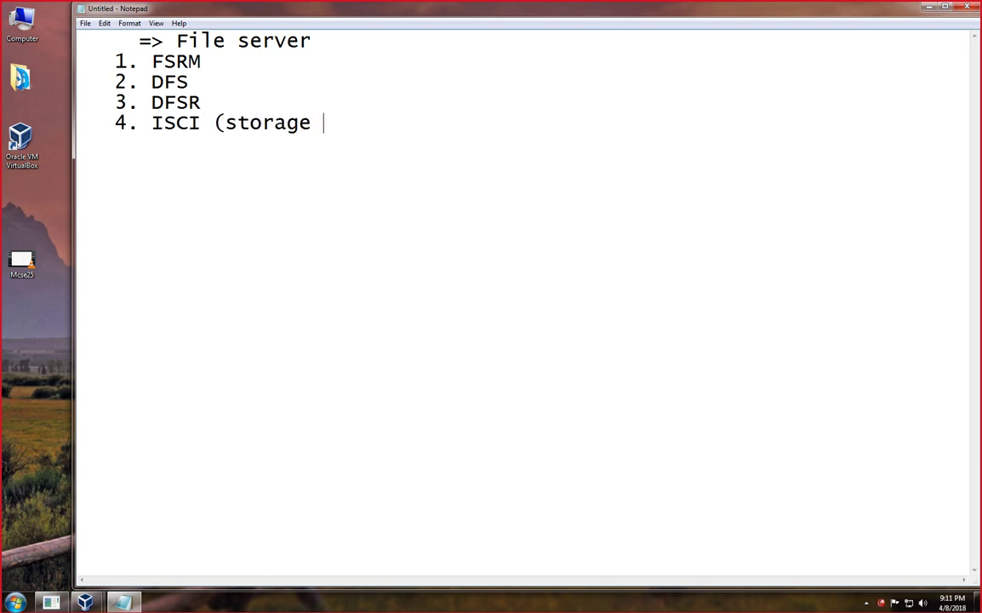
type("SErver ) ")
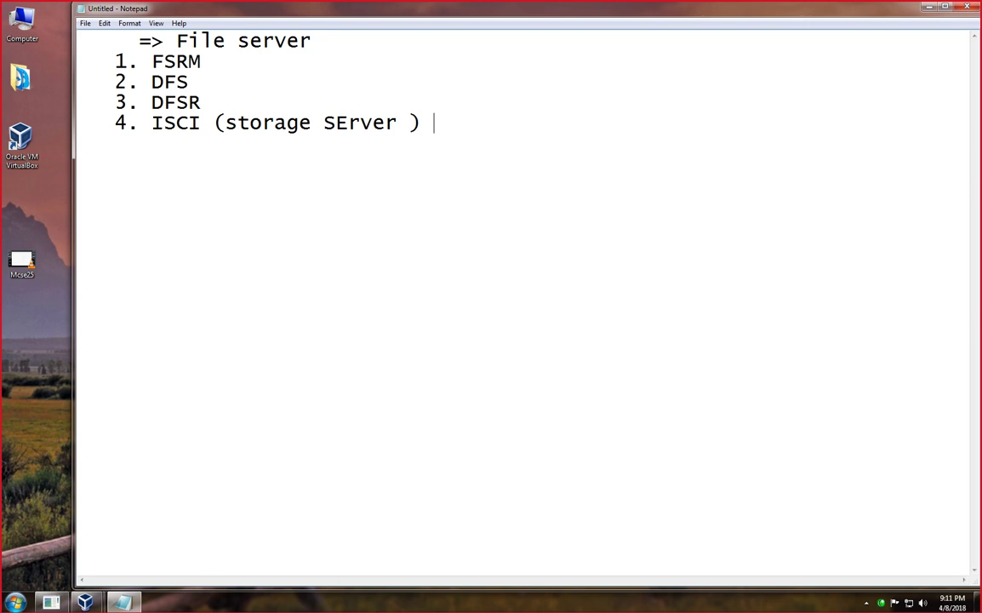
type("(SAN +")
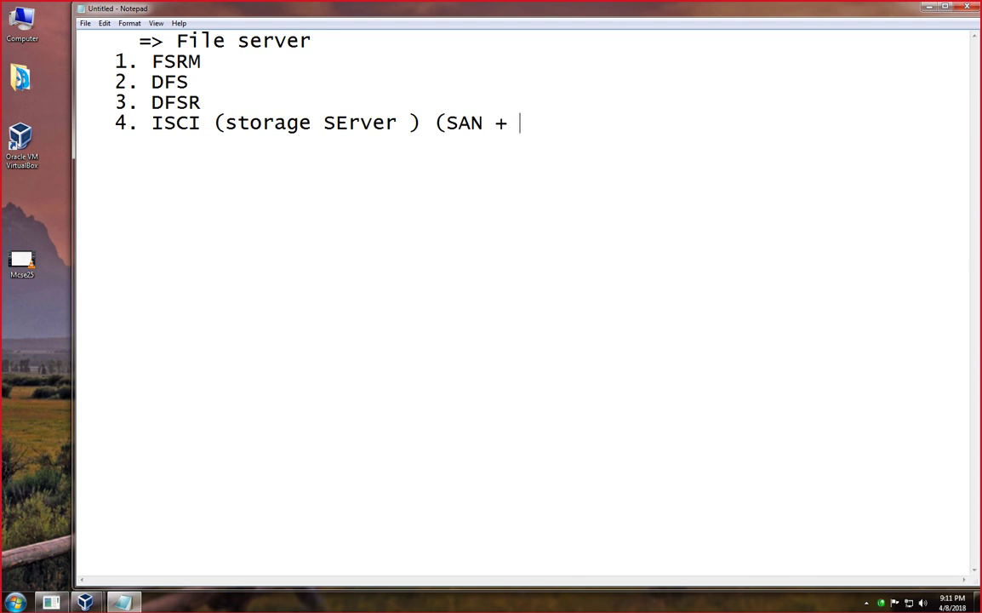
type(" NAS )")
Highlight 'storage SErver' and FSRM to point them out, then select all the text.
left_click_drag(151, 82, 397, 122)
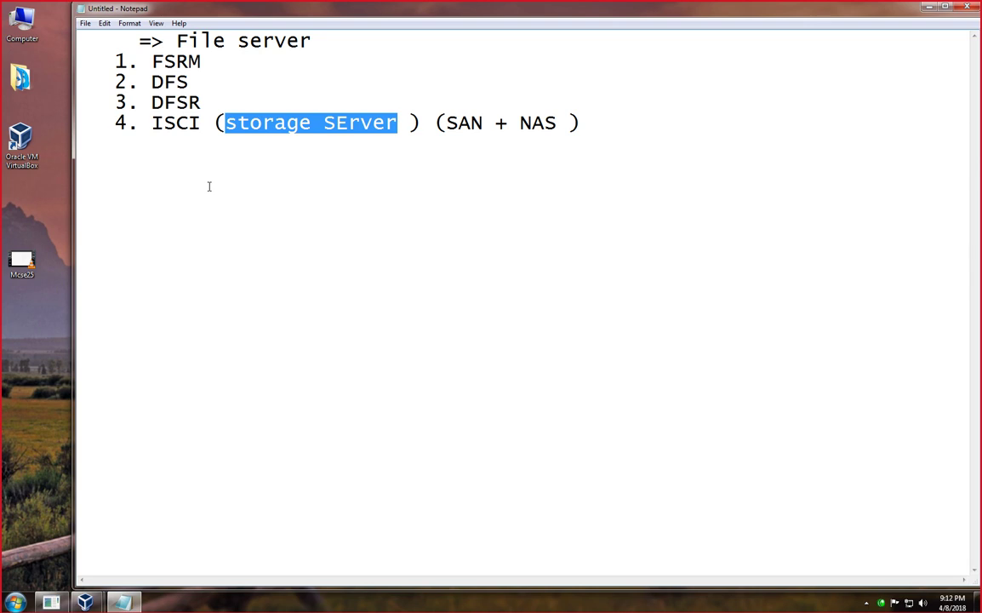
left_click(171, 75)
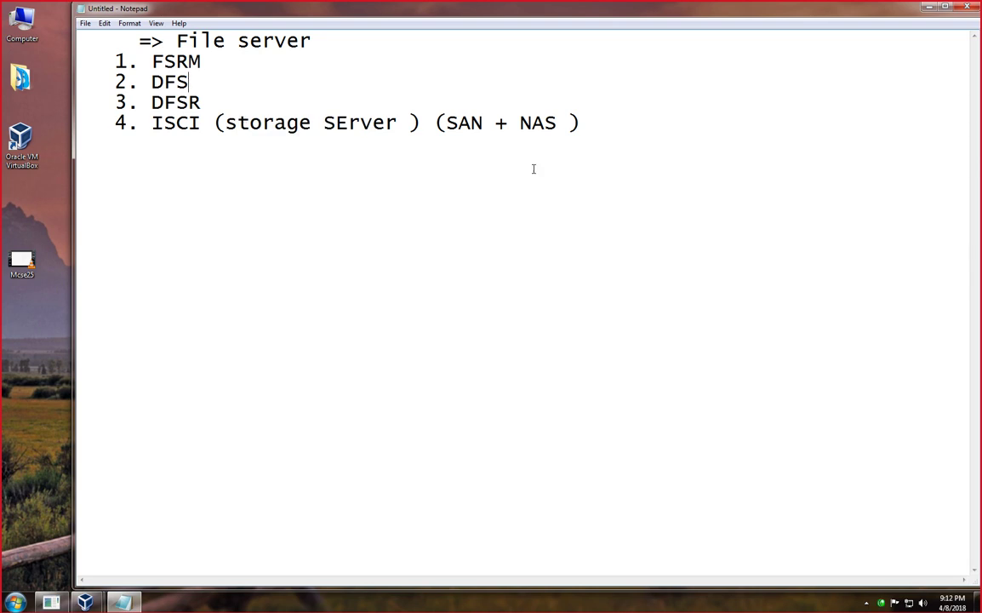
left_click_drag(208, 60, 149, 56)
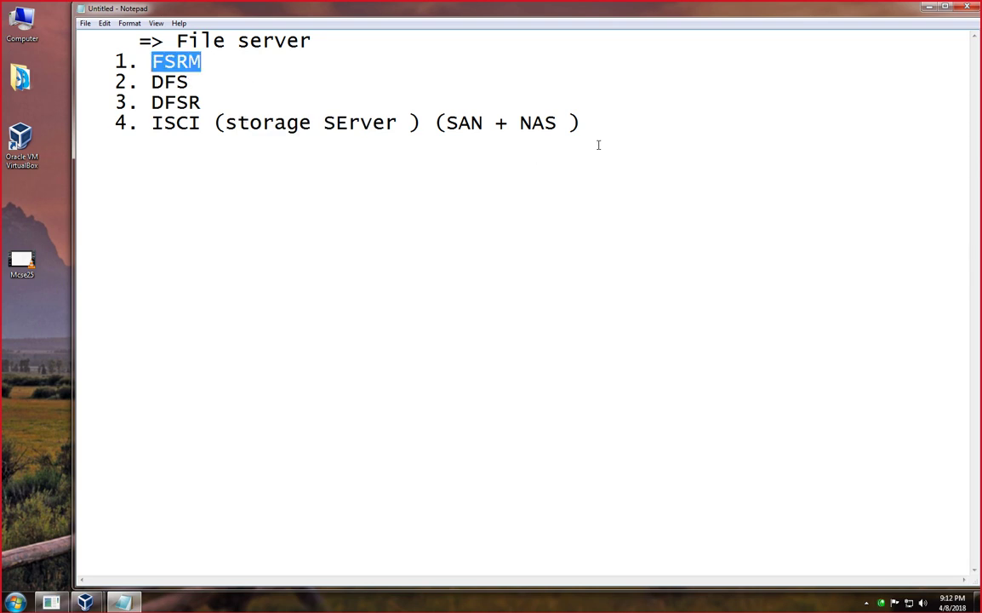
left_click_drag(596, 142, 100, 44)
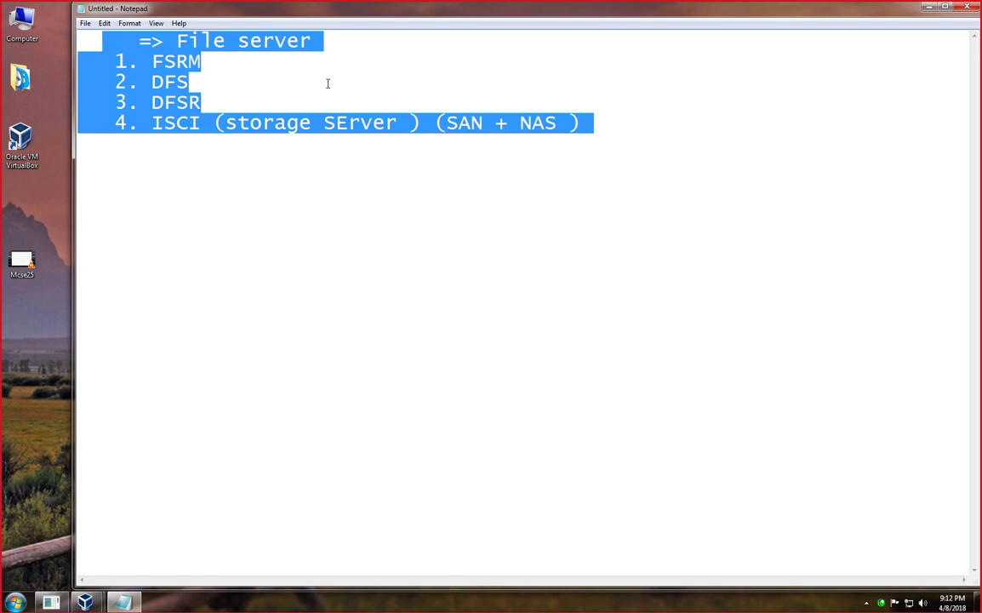
key("ctrl+a")
Delete the list and type 'DFS ( Distributed file system )', fixing a stray letter.
key("BackSpace")
type("D")
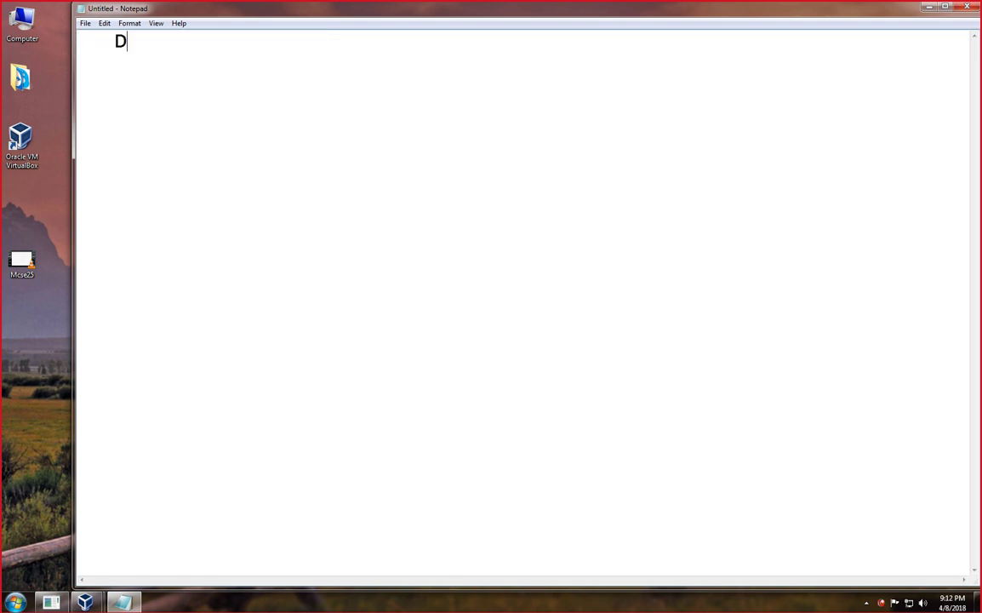
type("FS ( Distribute")
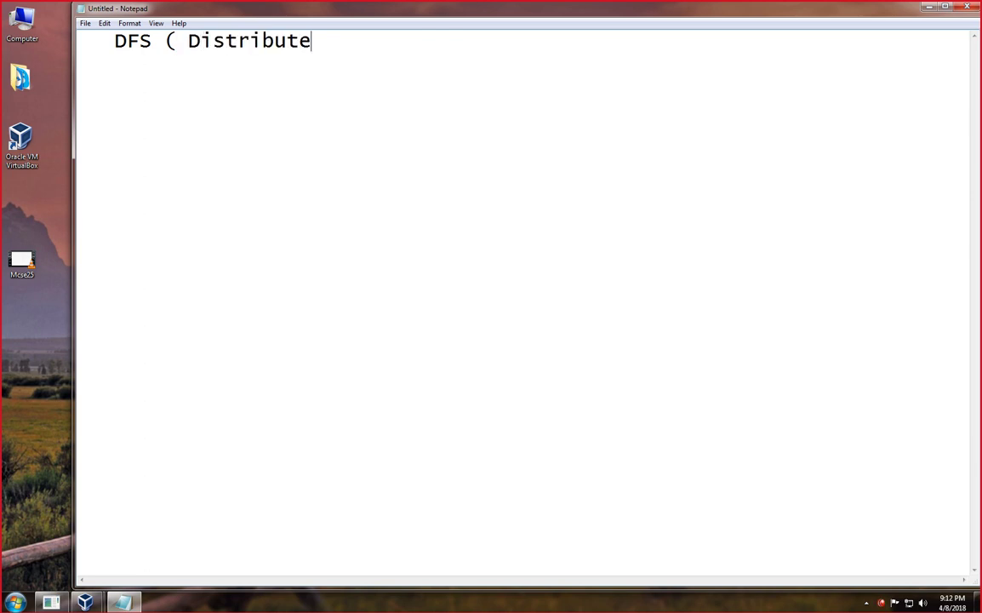
type("d file system ")
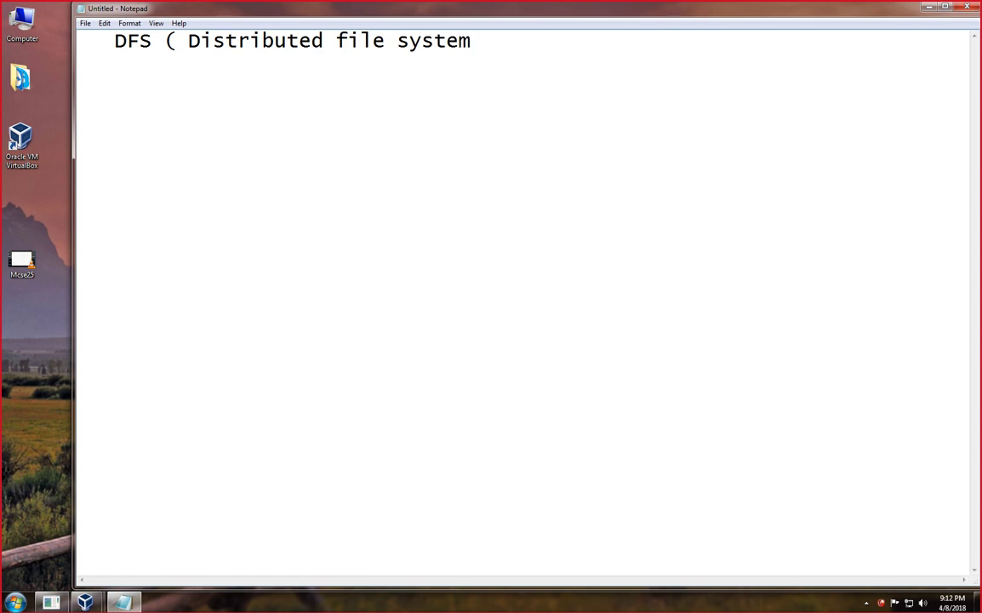
type(")")
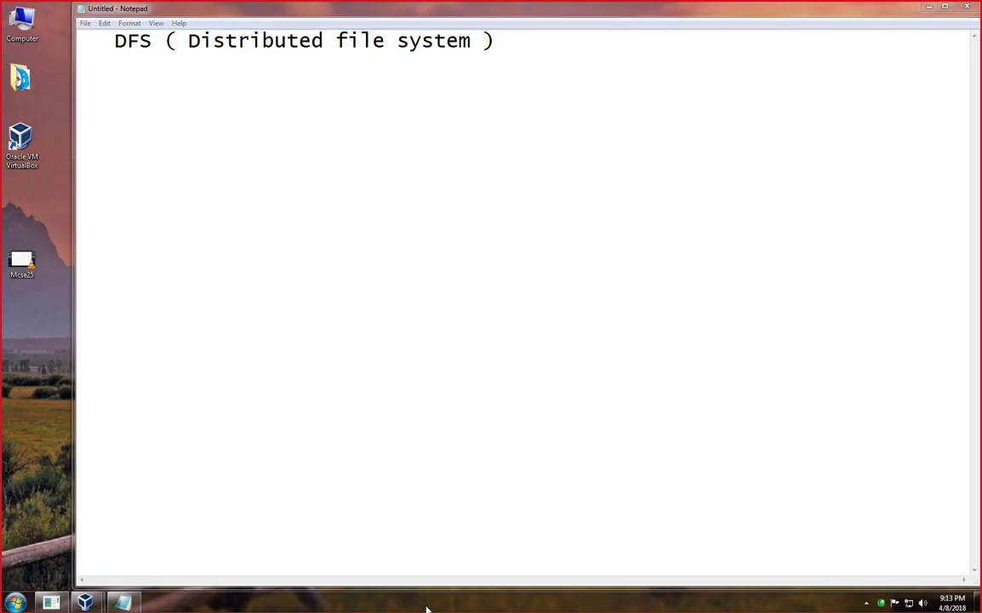
With the red annotation pen, draw two file server boxes labelled FS.
key("ctrl+2")
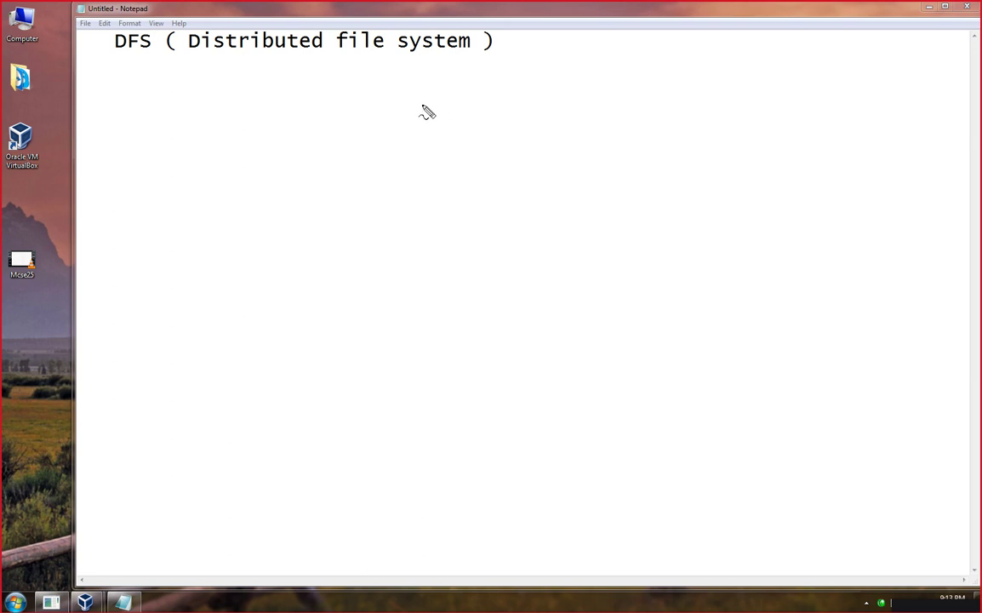
mouse_move(435, 105)
left_mouse_down()
mouse_move(406, 112)
mouse_move(411, 181)
mouse_move(445, 155)
mouse_move(437, 110)
left_mouse_up()
mouse_move(442, 68)
left_mouse_down()
mouse_move(439, 84)
mouse_move(454, 75)
mouse_move(450, 85)
left_mouse_up()
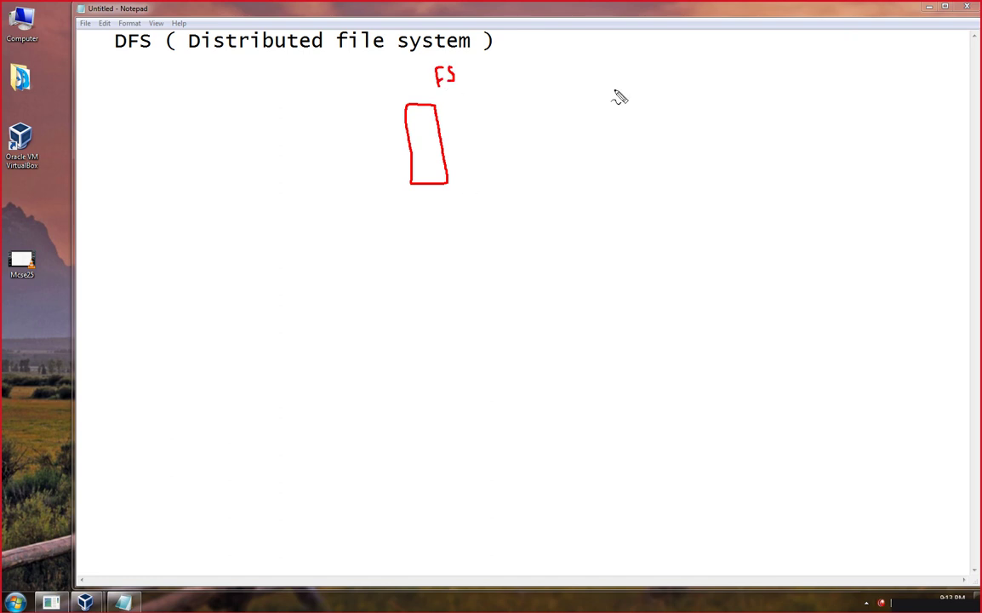
mouse_move(616, 89)
left_mouse_down()
mouse_move(596, 97)
mouse_move(604, 168)
left_mouse_up()
mouse_move(615, 91)
left_mouse_down()
mouse_move(632, 161)
mouse_move(604, 168)
left_mouse_up()
mouse_move(593, 58)
left_mouse_down()
mouse_move(587, 82)
mouse_move(594, 68)
mouse_move(610, 73)
left_mouse_up()
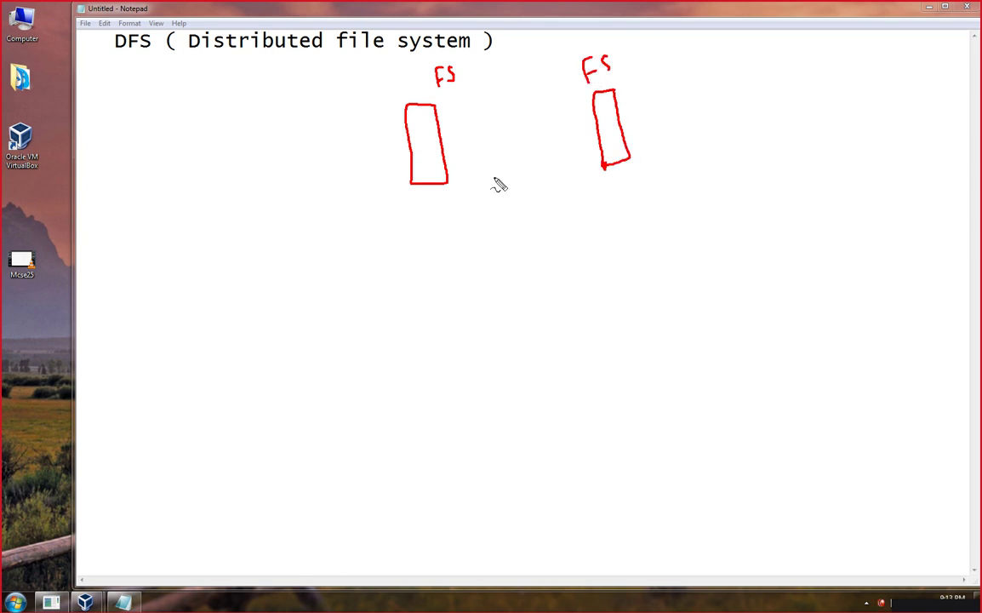
Draw a network line joining both servers, four clients below it, and a linked cloud at right.
left_click_drag(712, 205, 316, 218)
left_click_drag(425, 183, 429, 211)
left_click_drag(623, 165, 622, 208)
mouse_move(348, 223)
left_mouse_down()
mouse_move(324, 313)
mouse_move(334, 338)
mouse_move(314, 339)
left_mouse_up()
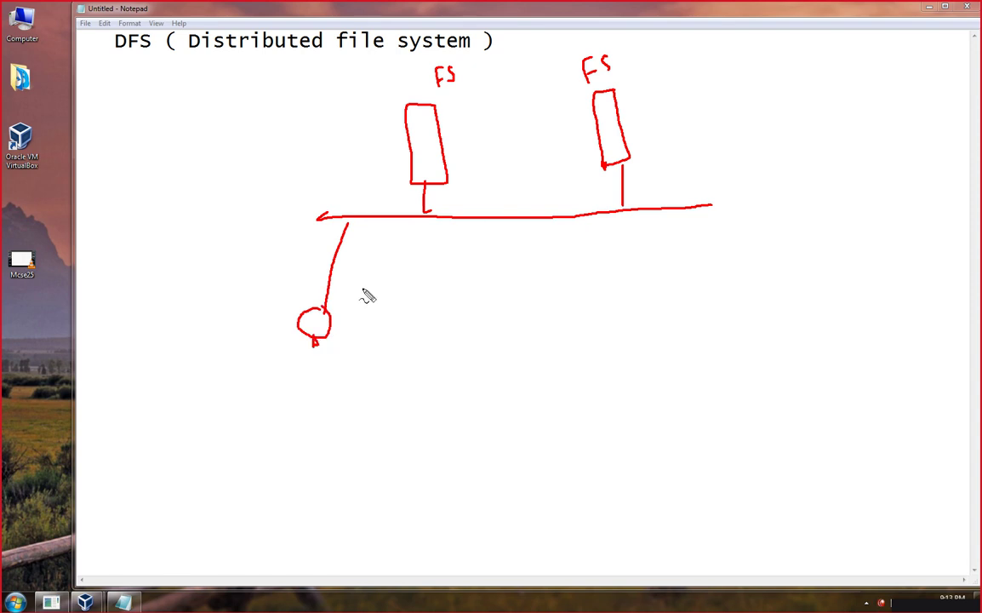
mouse_move(406, 220)
left_mouse_down()
mouse_move(421, 310)
mouse_move(431, 314)
mouse_move(419, 330)
left_mouse_up()
mouse_move(495, 219)
left_mouse_down()
mouse_move(497, 285)
mouse_move(517, 328)
left_mouse_up()
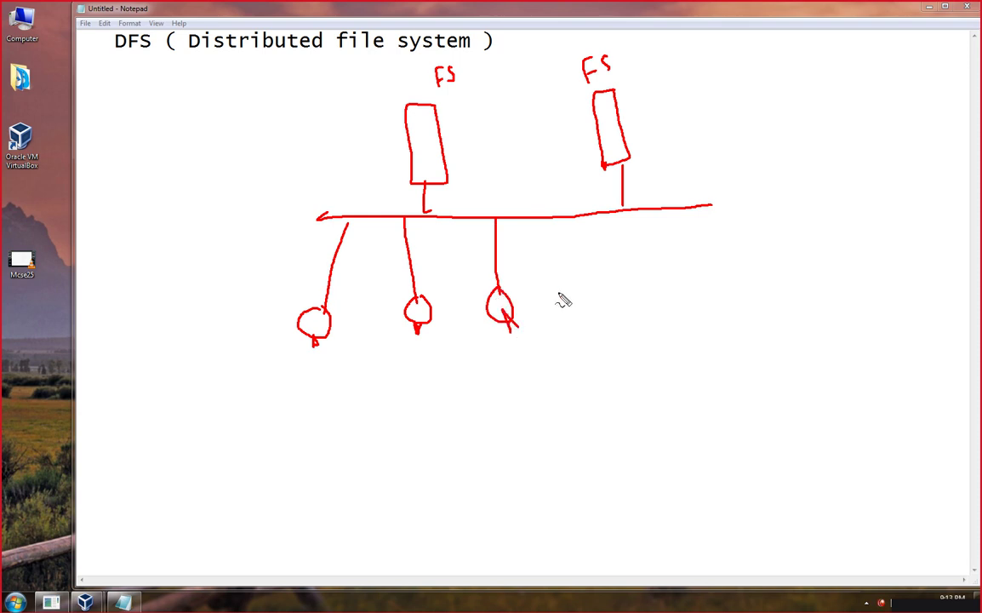
mouse_move(578, 218)
left_mouse_down()
mouse_move(579, 302)
mouse_move(591, 292)
mouse_move(585, 319)
left_mouse_up()
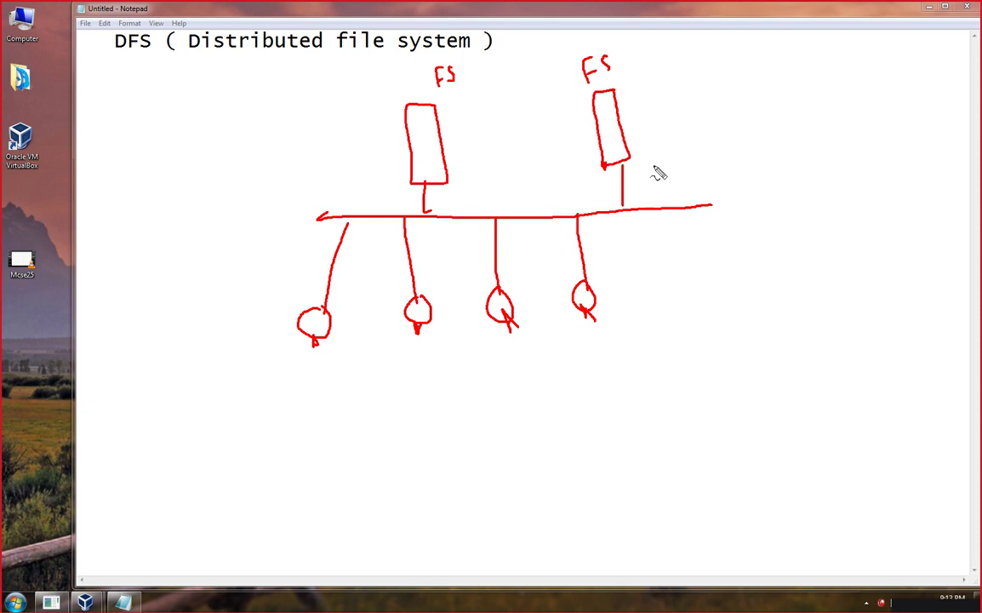
left_click_drag(653, 167, 715, 121)
mouse_move(781, 63)
left_mouse_down()
mouse_move(767, 104)
mouse_move(793, 119)
mouse_move(830, 104)
mouse_move(783, 63)
left_mouse_up()
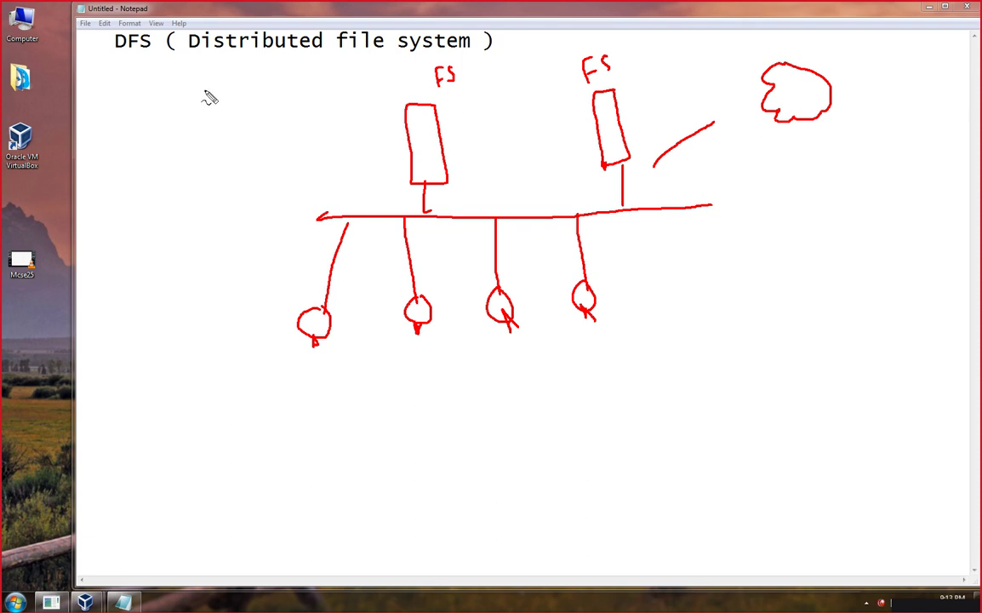
Add the ICI label and a remote site: server box, line from the cloud, and clients.
mouse_move(209, 86)
left_mouse_down()
mouse_move(205, 111)
mouse_move(216, 94)
mouse_move(249, 102)
mouse_move(244, 71)
left_mouse_up()
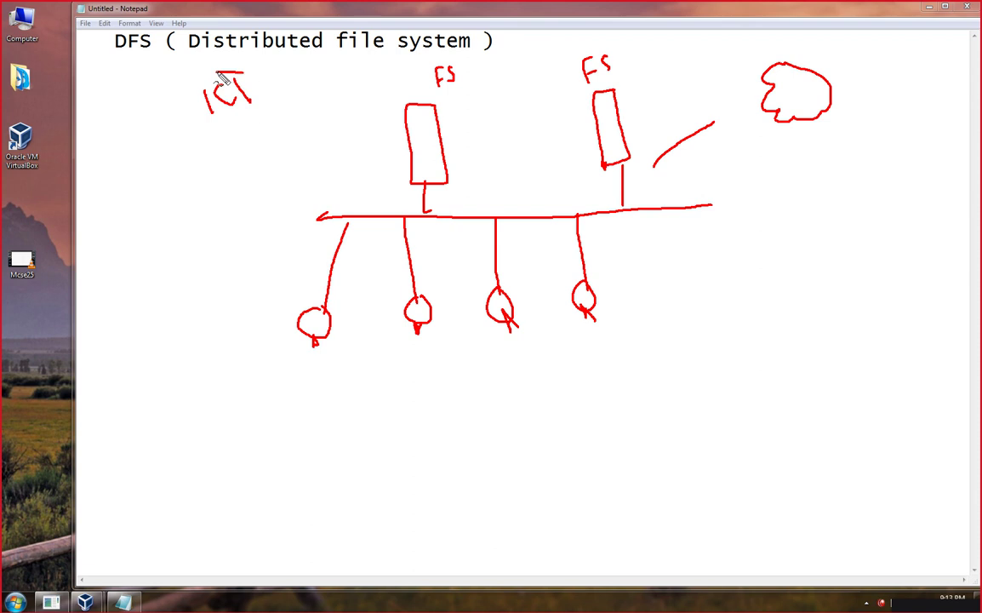
left_click_drag(831, 97, 878, 82)
mouse_move(926, 53)
left_mouse_down()
mouse_move(886, 75)
mouse_move(893, 120)
left_mouse_up()
mouse_move(925, 54)
left_mouse_down()
mouse_move(934, 111)
mouse_move(895, 113)
left_mouse_up()
mouse_move(815, 113)
left_mouse_down()
mouse_move(907, 171)
mouse_move(908, 200)
mouse_move(818, 214)
mouse_move(840, 259)
left_mouse_up()
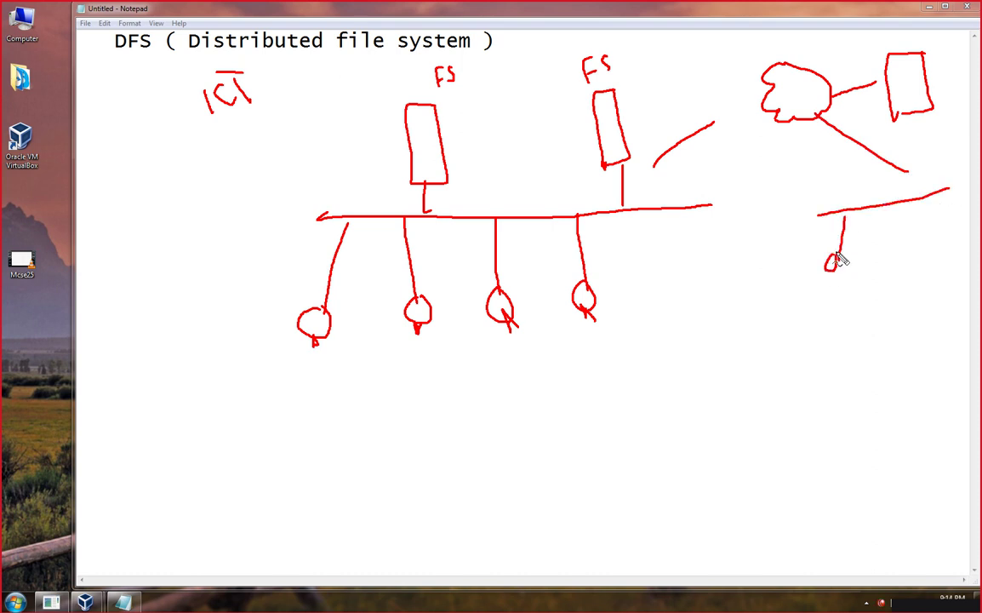
left_click_drag(885, 208, 898, 257)
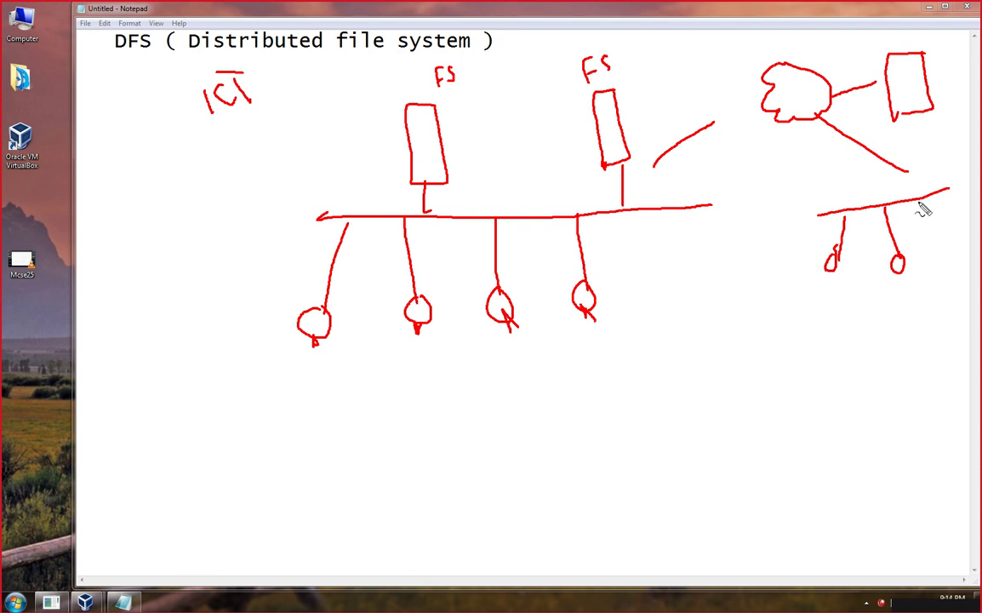
mouse_move(918, 199)
left_mouse_down()
mouse_move(936, 238)
mouse_move(930, 248)
mouse_move(936, 244)
left_mouse_up()
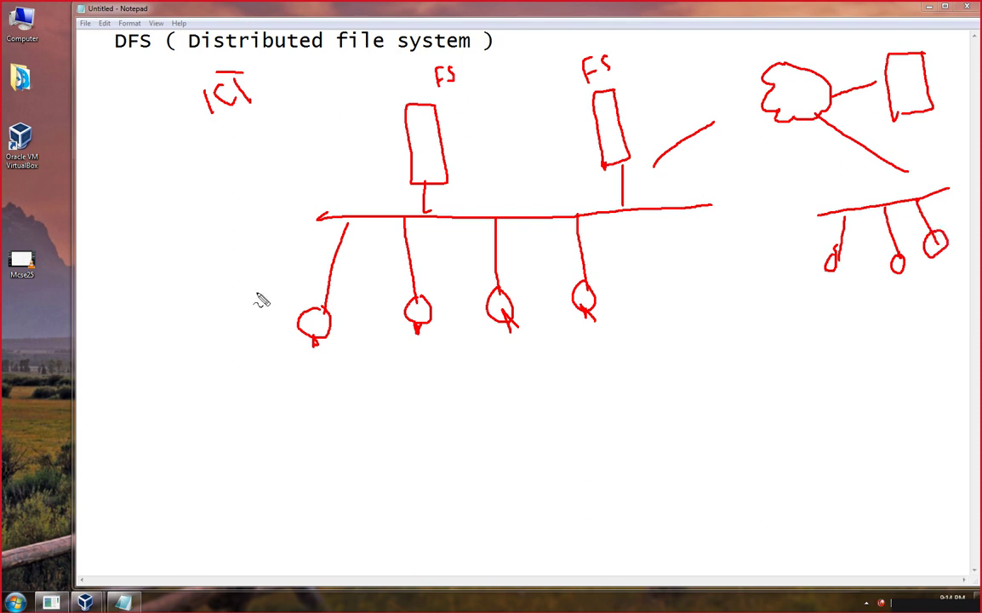
Draw a boxed user name and label the clients PC1, PC2 and PC, with an address under PC1.
mouse_move(293, 372)
left_mouse_down()
mouse_move(296, 389)
mouse_move(295, 378)
mouse_move(304, 385)
left_mouse_up()
left_click_drag(203, 333, 205, 339)
mouse_move(213, 336)
left_mouse_down()
mouse_move(223, 349)
mouse_move(229, 325)
mouse_move(180, 330)
mouse_move(220, 366)
mouse_move(240, 318)
left_mouse_up()
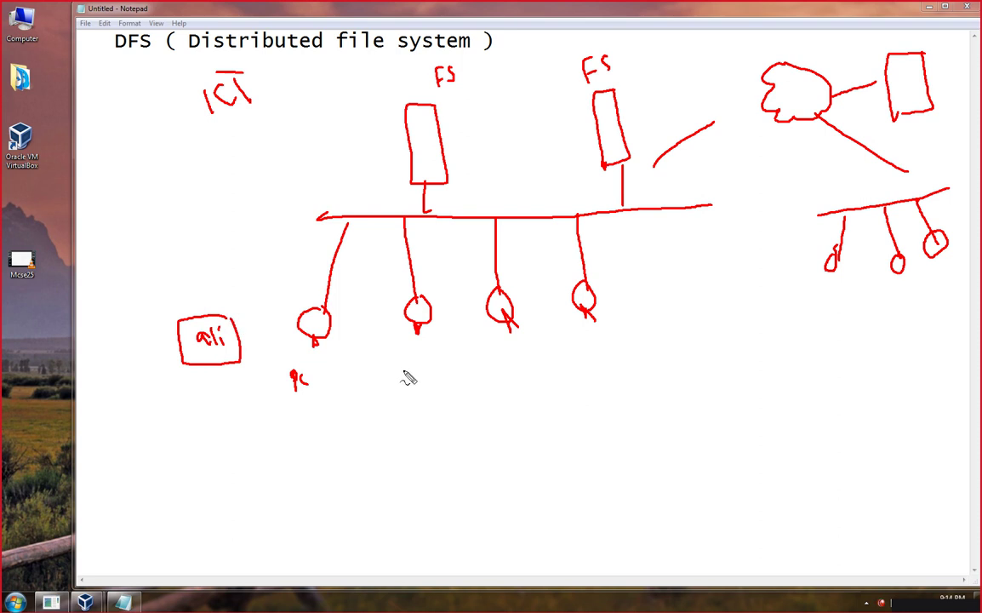
mouse_move(400, 359)
left_mouse_down()
mouse_move(402, 374)
mouse_move(400, 359)
mouse_move(433, 372)
left_mouse_up()
left_click_drag(313, 371, 316, 389)
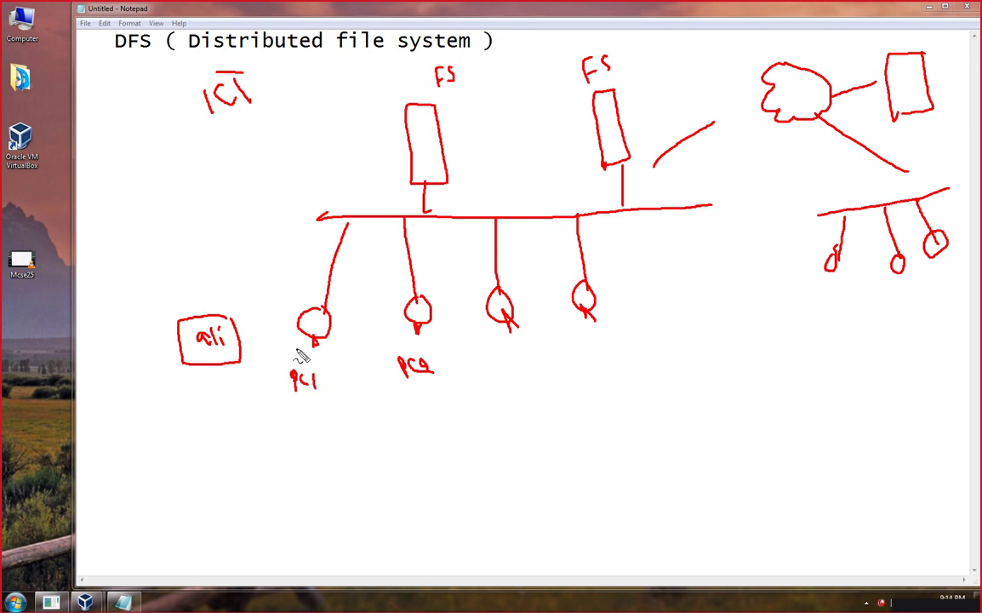
mouse_move(247, 420)
left_mouse_down()
mouse_move(248, 438)
mouse_move(322, 431)
mouse_move(329, 416)
mouse_move(329, 427)
left_mouse_up()
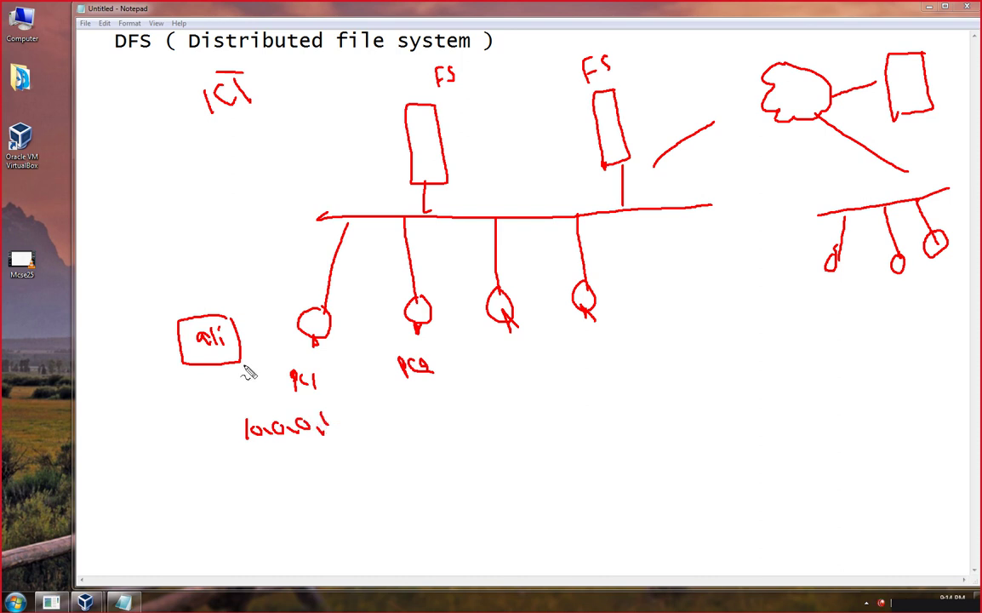
mouse_move(480, 359)
left_mouse_down()
mouse_move(489, 382)
mouse_move(483, 368)
mouse_move(497, 371)
left_mouse_up()
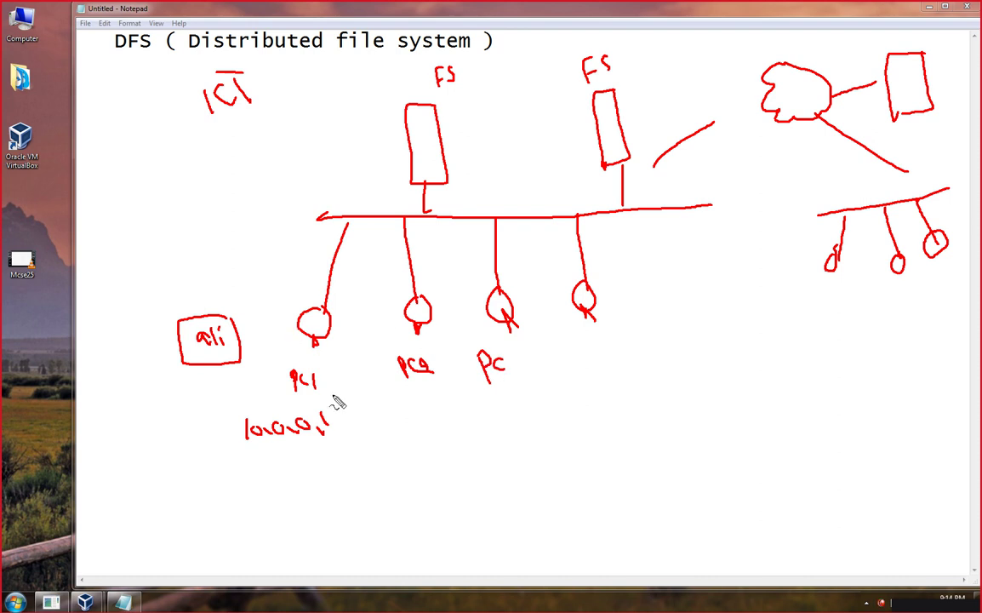
left_click_drag(322, 422, 314, 432)
mouse_move(591, 365)
left_mouse_down()
mouse_move(605, 347)
mouse_move(613, 363)
mouse_move(622, 358)
mouse_move(613, 392)
mouse_move(621, 374)
mouse_move(628, 385)
left_mouse_up()
Underline PC2, draw an arrow to PC1, tick the user box and fourth client, and write 1000s.
left_click(621, 336)
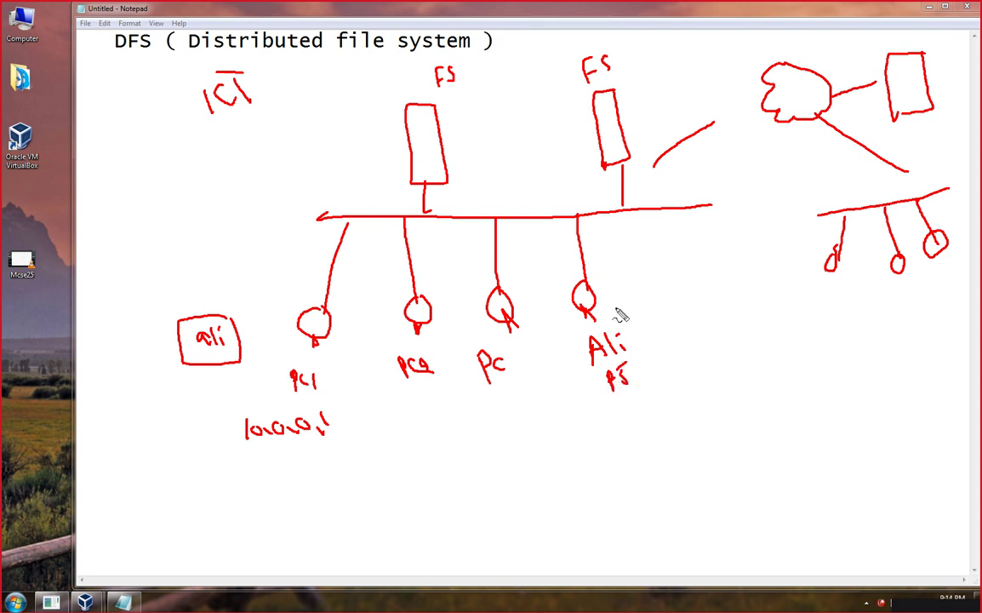
mouse_move(407, 386)
left_mouse_down()
mouse_move(425, 388)
mouse_move(424, 424)
mouse_move(434, 426)
mouse_move(401, 432)
mouse_move(406, 419)
left_mouse_up()
left_click(433, 403)
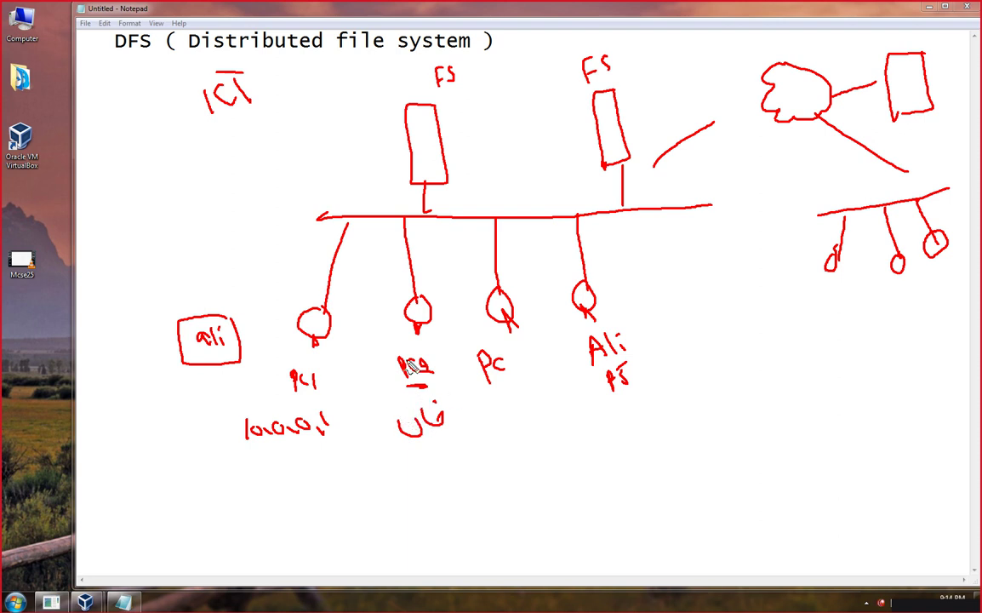
left_click_drag(406, 343, 337, 344)
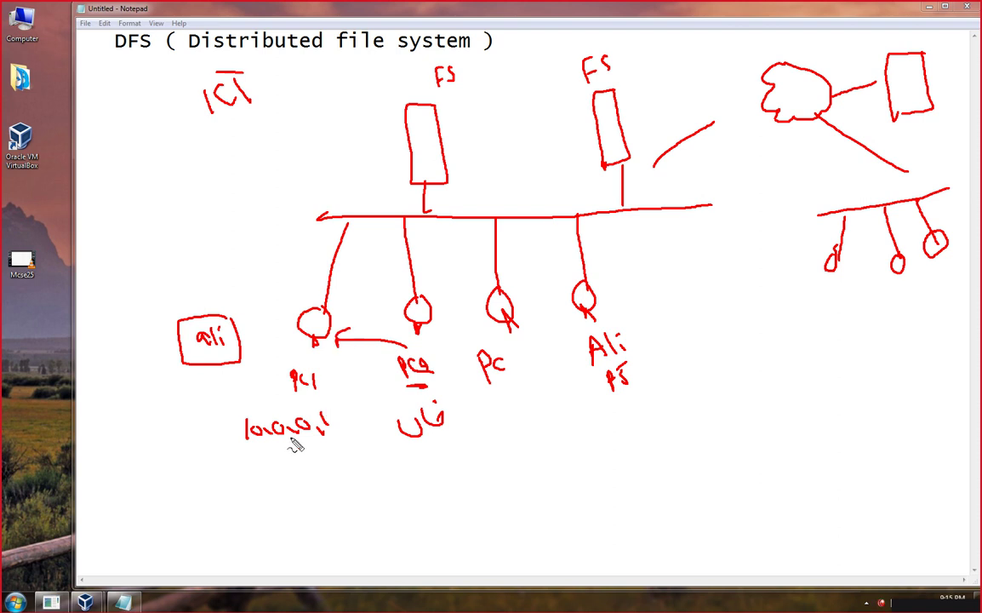
left_click_drag(203, 298, 223, 286)
left_click_drag(606, 302, 631, 286)
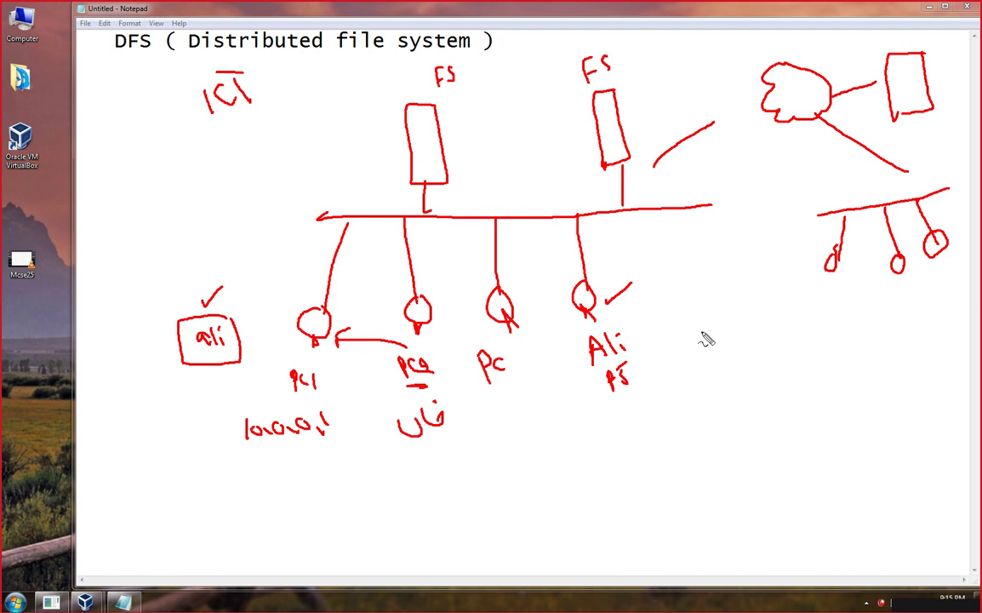
mouse_move(703, 334)
left_mouse_down()
mouse_move(706, 372)
mouse_move(715, 349)
mouse_move(760, 349)
mouse_move(766, 336)
left_mouse_up()
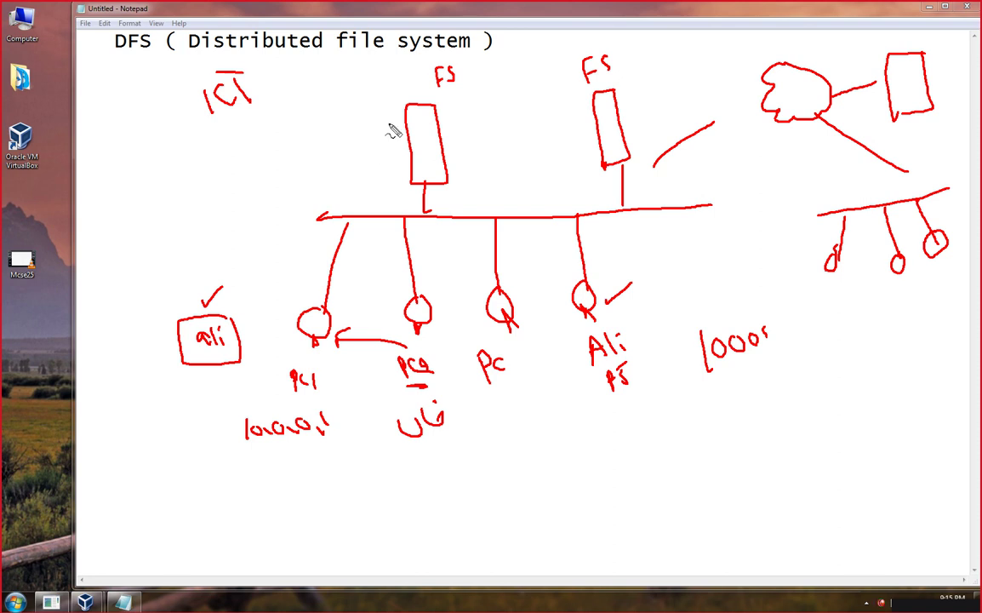
Draw a user-data box left of the first FS server and write the user's name in it.
left_click_drag(428, 103, 460, 82)
mouse_move(347, 87)
left_mouse_down()
mouse_move(246, 101)
mouse_move(248, 202)
mouse_move(355, 190)
mouse_move(397, 149)
mouse_move(382, 91)
mouse_move(344, 92)
left_mouse_up()
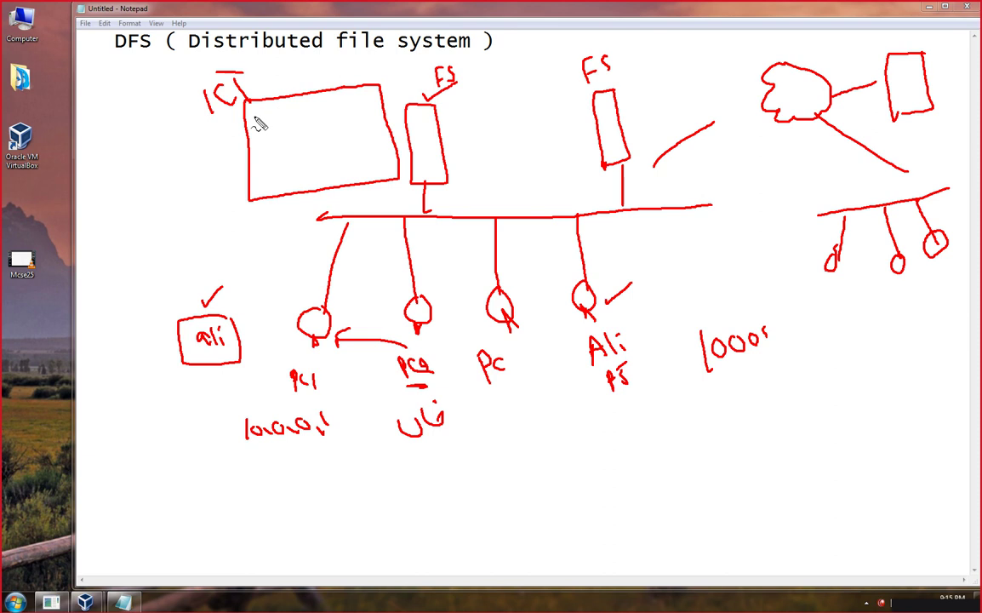
mouse_move(256, 114)
left_mouse_down()
mouse_move(256, 123)
mouse_move(285, 120)
mouse_move(277, 149)
mouse_move(286, 138)
mouse_move(345, 150)
left_mouse_up()
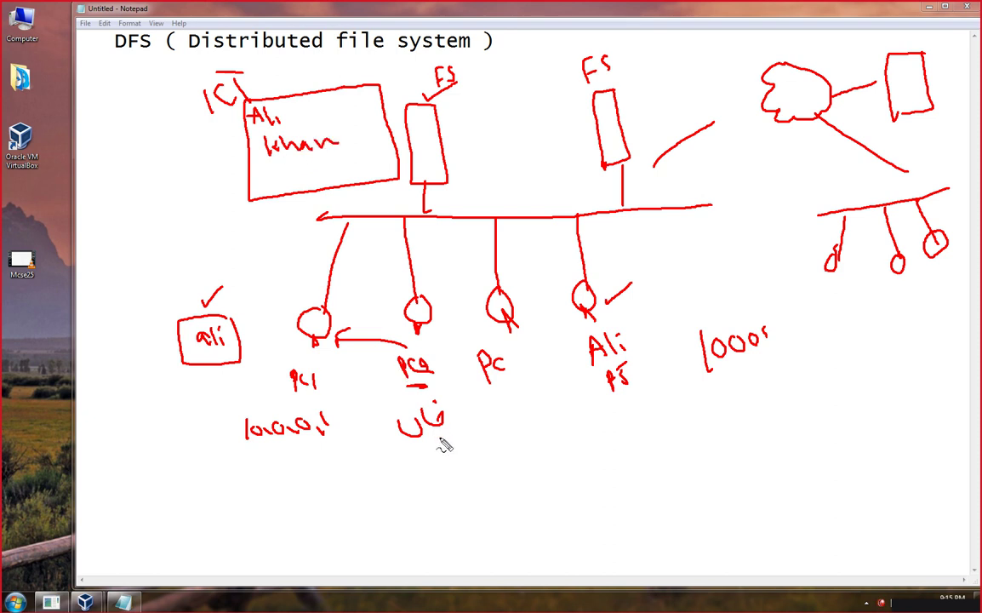
left_click_drag(436, 442, 459, 439)
mouse_move(584, 311)
left_mouse_down()
mouse_move(574, 381)
mouse_move(586, 421)
mouse_move(633, 402)
left_mouse_up()
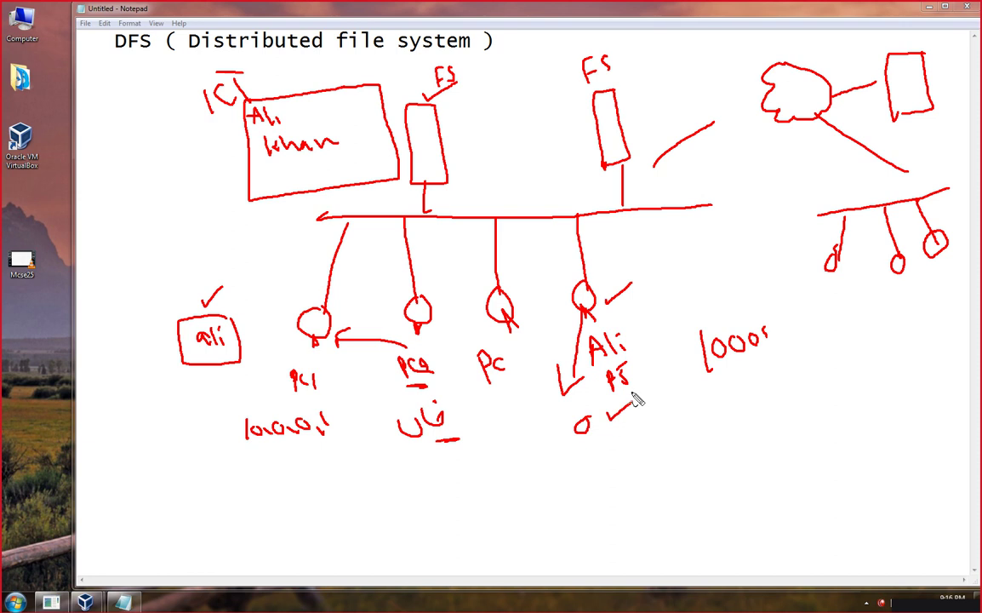
left_click_drag(251, 124, 266, 125)
Write 192.168.1.12 beside the first FS, link the box to it, add ticks, then clear all annotations.
mouse_move(455, 114)
left_mouse_down()
mouse_move(457, 130)
mouse_move(477, 119)
mouse_move(502, 125)
mouse_move(573, 87)
left_mouse_up()
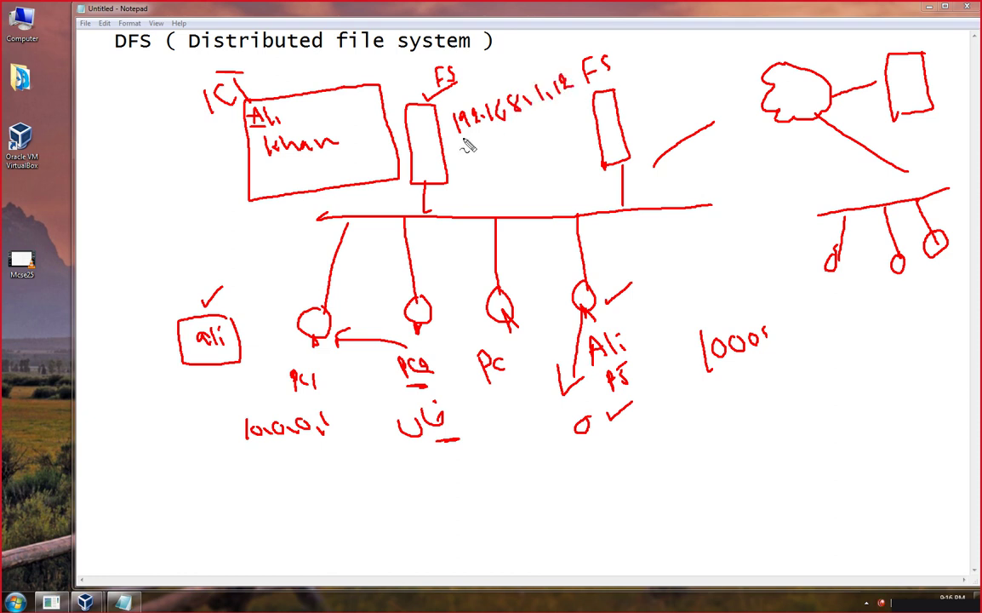
mouse_move(455, 138)
left_mouse_down()
mouse_move(528, 124)
mouse_move(575, 100)
left_mouse_up()
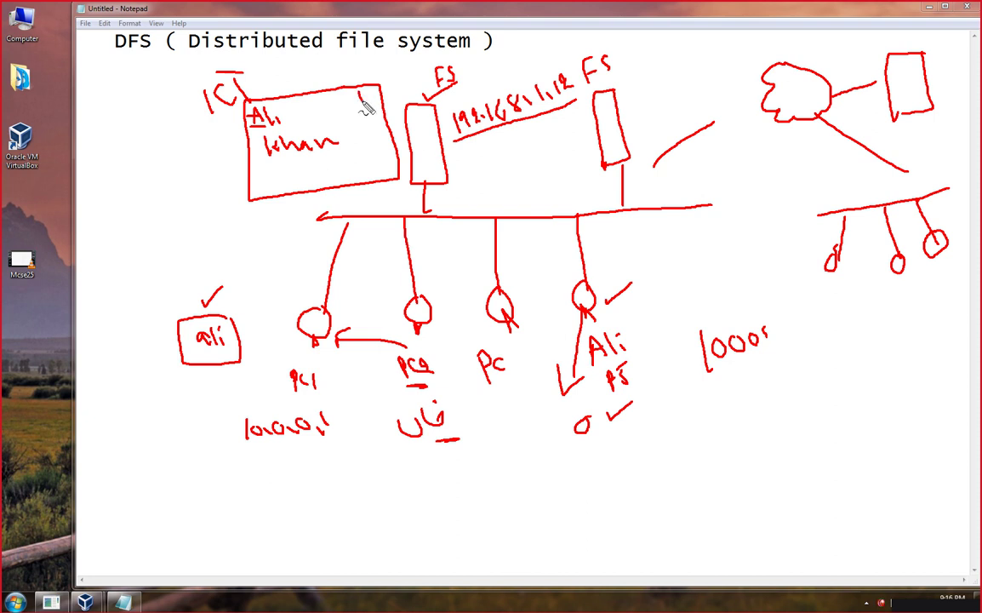
left_click_drag(361, 100, 433, 57)
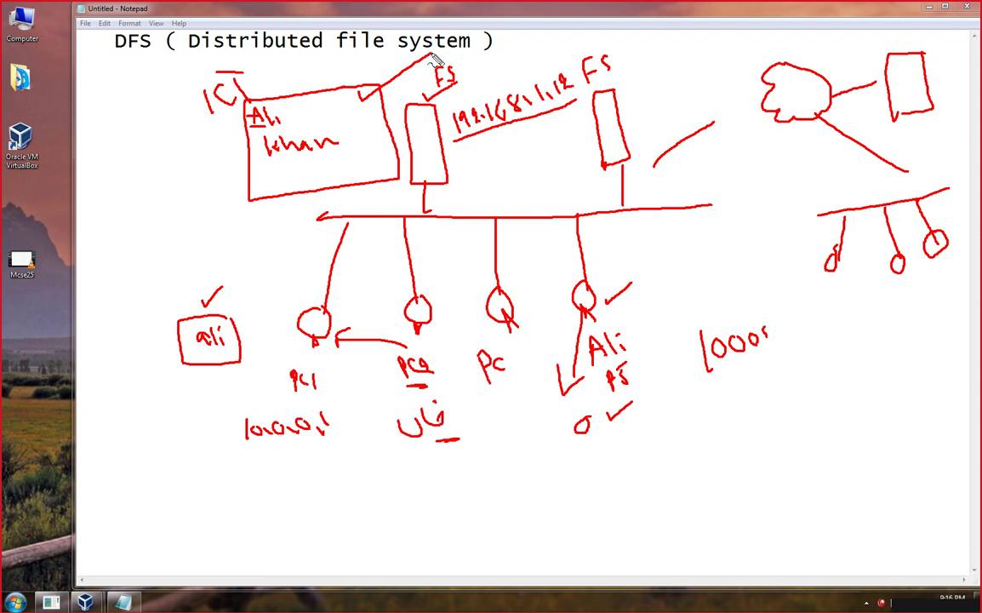
left_click_drag(332, 311, 355, 307)
left_click_drag(432, 298, 459, 286)
left_click_drag(299, 121, 347, 102)
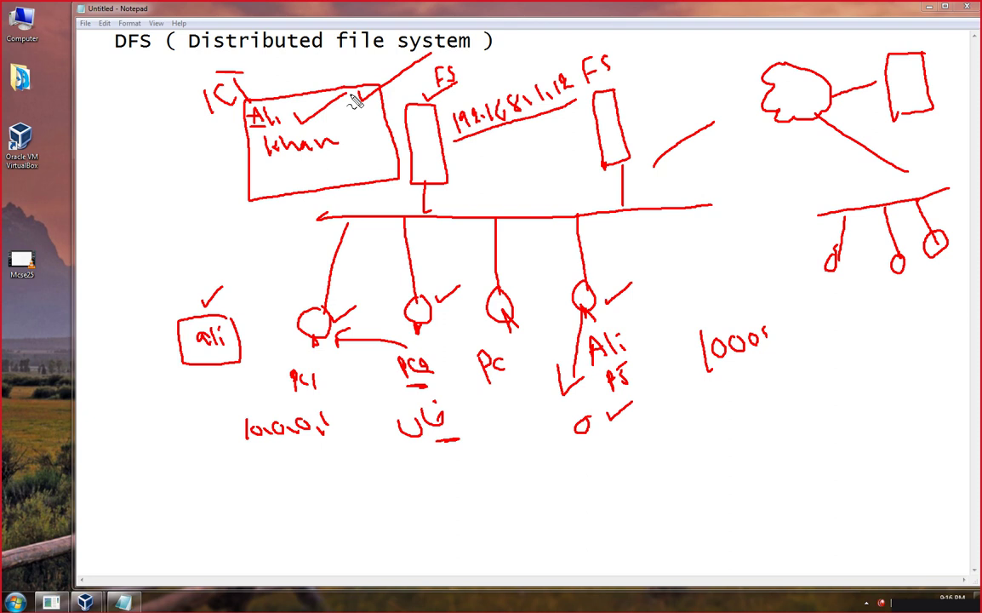
key("Escape")
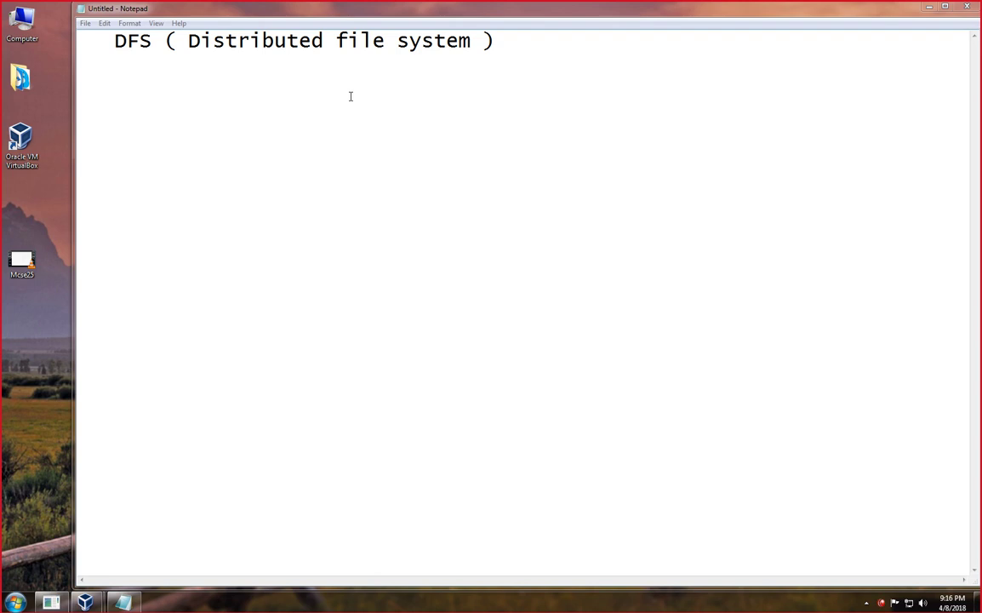
Re-enter pen mode and draw three file server boxes side by side.
key("ctrl+2")
mouse_move(308, 173)
left_mouse_down()
mouse_move(281, 178)
mouse_move(281, 274)
left_mouse_up()
mouse_move(310, 175)
left_mouse_down()
mouse_move(338, 264)
mouse_move(284, 273)
left_mouse_up()
mouse_move(289, 142)
left_mouse_down()
mouse_move(280, 161)
mouse_move(295, 158)
left_mouse_up()
mouse_move(491, 146)
left_mouse_down()
mouse_move(459, 160)
mouse_move(478, 267)
left_mouse_up()
mouse_move(499, 146)
left_mouse_down()
mouse_move(533, 271)
mouse_move(530, 263)
left_mouse_up()
mouse_move(672, 130)
left_mouse_down()
mouse_move(639, 222)
mouse_move(650, 274)
left_mouse_up()
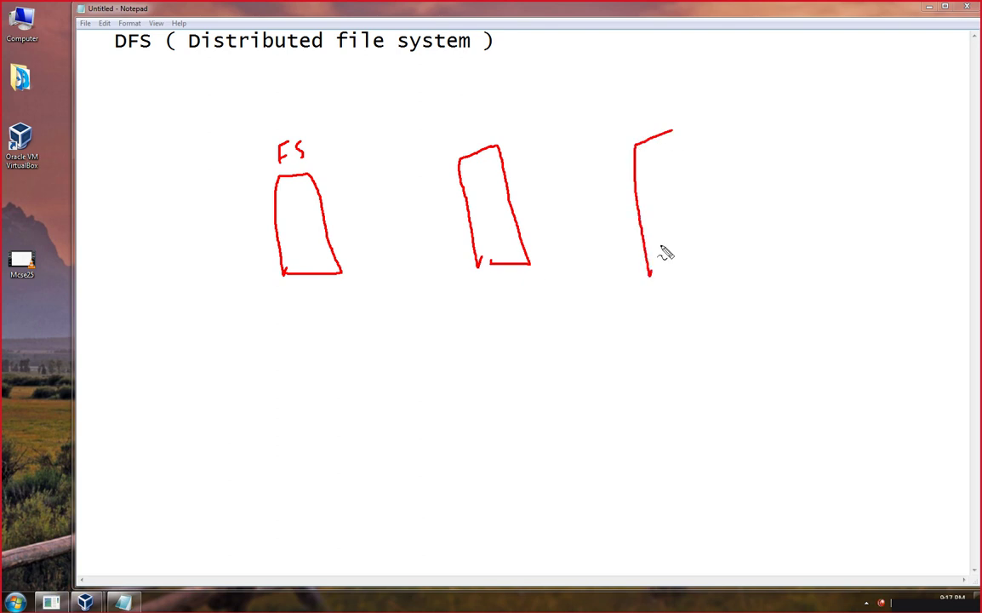
mouse_move(673, 131)
left_mouse_down()
mouse_move(691, 131)
mouse_move(709, 250)
mouse_move(663, 279)
left_mouse_up()
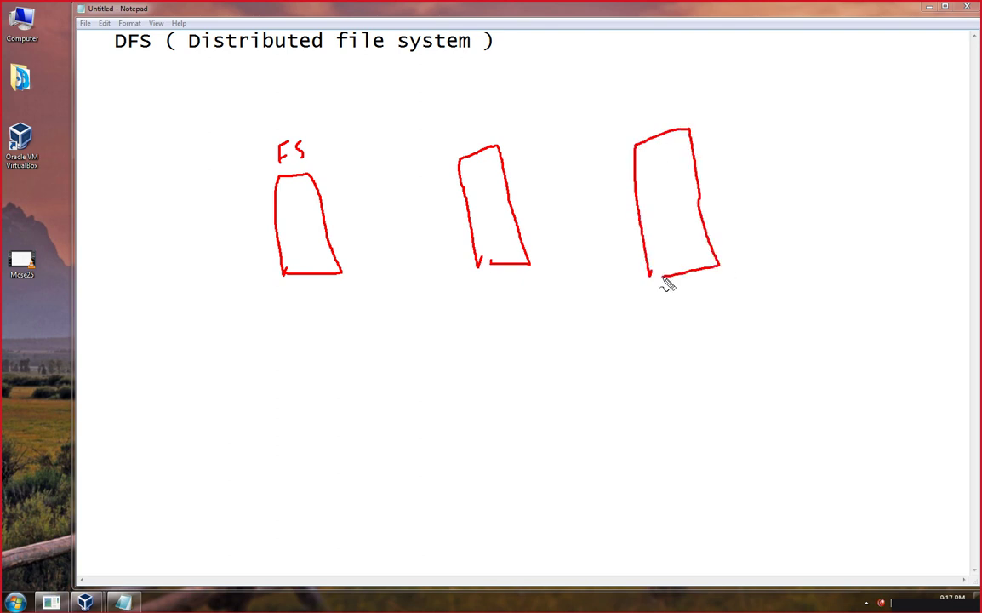
Connect the three boxes to one network line and label them FS, FS2 and FS3.
mouse_move(169, 379)
left_mouse_down()
mouse_move(260, 385)
mouse_move(630, 350)
mouse_move(813, 317)
left_mouse_up()
mouse_move(310, 277)
left_mouse_down()
mouse_move(307, 372)
mouse_move(320, 369)
left_mouse_up()
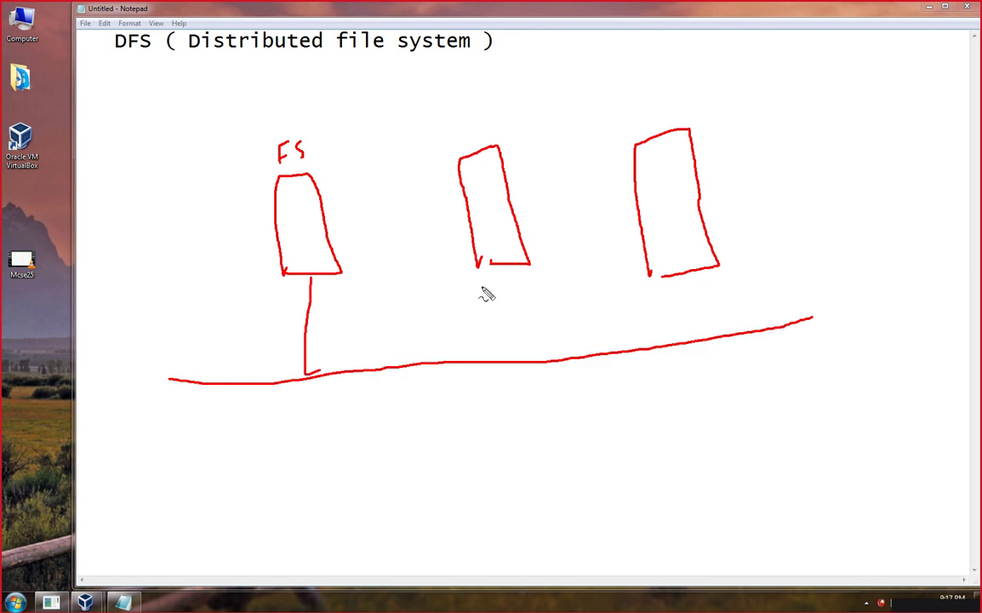
left_click_drag(491, 262, 509, 360)
left_click_drag(674, 277, 681, 342)
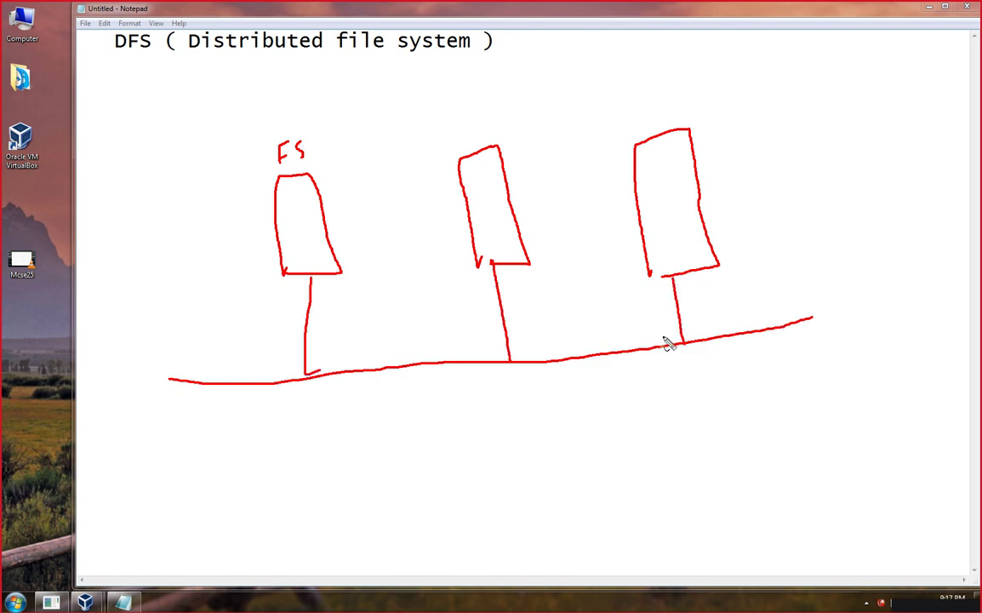
mouse_move(451, 107)
left_mouse_down()
mouse_move(437, 129)
mouse_move(449, 118)
left_mouse_up()
mouse_move(473, 112)
left_mouse_down()
mouse_move(459, 130)
mouse_move(496, 121)
left_mouse_up()
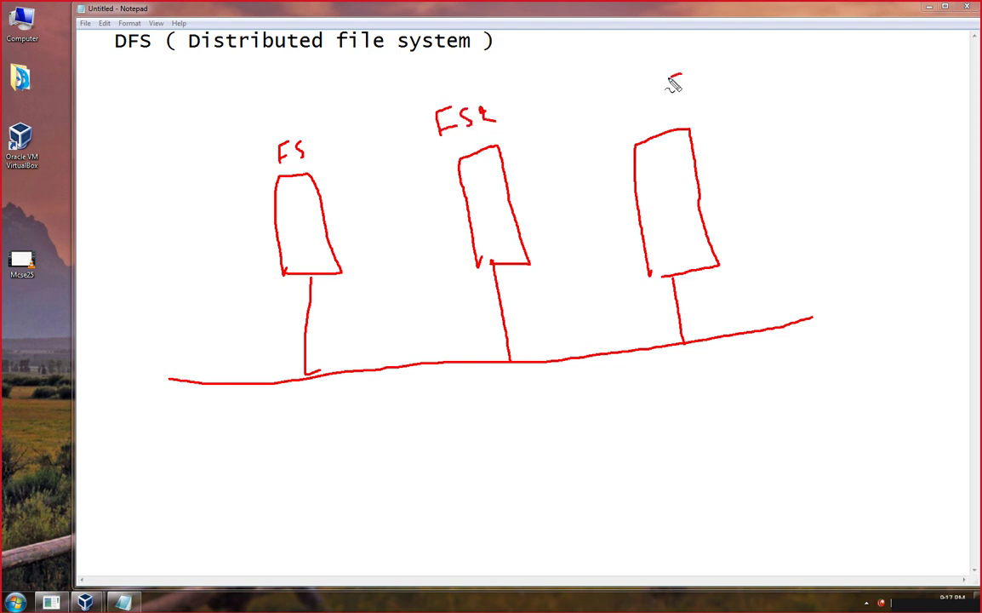
mouse_move(662, 78)
left_mouse_down()
mouse_move(663, 105)
mouse_move(680, 75)
left_mouse_up()
mouse_move(663, 93)
left_mouse_down()
mouse_move(691, 97)
mouse_move(726, 73)
mouse_move(719, 91)
left_mouse_up()
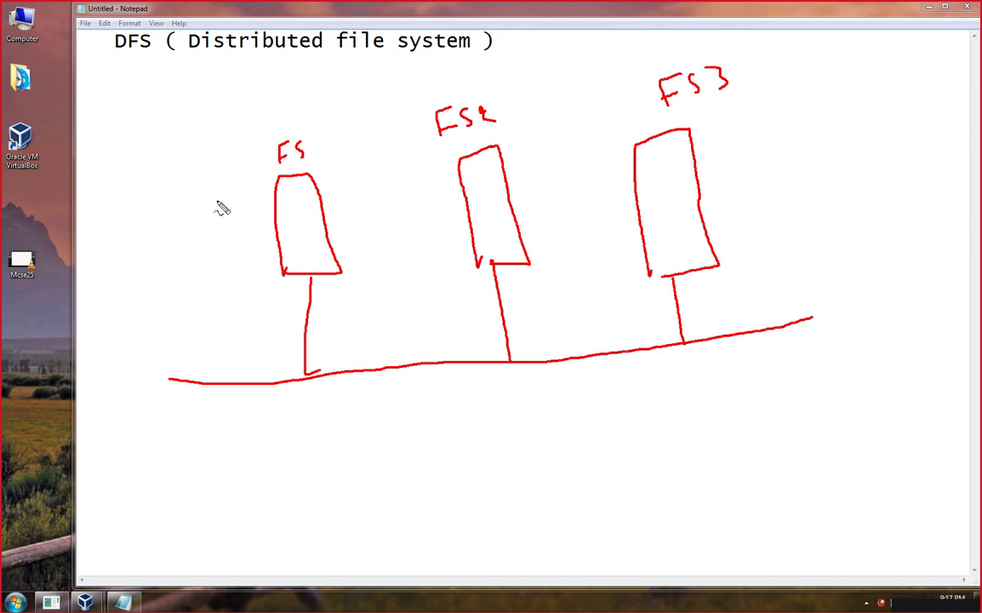
Write Data beside each of the three servers and tick FS3.
mouse_move(183, 204)
left_mouse_down()
mouse_move(184, 223)
mouse_move(212, 202)
mouse_move(221, 213)
mouse_move(241, 197)
mouse_move(261, 206)
left_mouse_up()
mouse_move(415, 198)
left_mouse_down()
mouse_move(416, 215)
mouse_move(470, 194)
left_mouse_up()
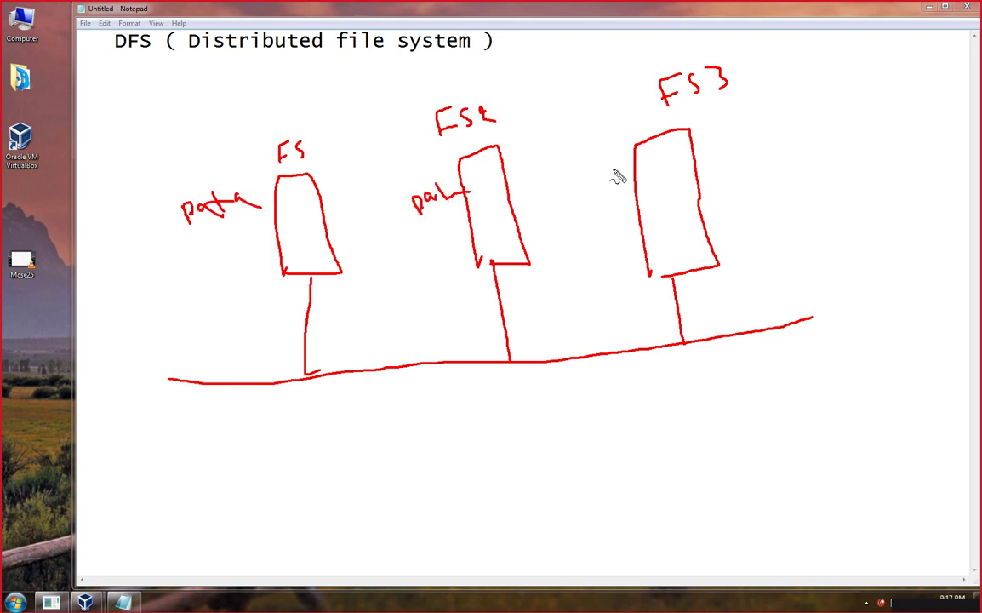
mouse_move(614, 168)
left_mouse_down()
mouse_move(649, 179)
mouse_move(658, 149)
mouse_move(661, 165)
left_mouse_up()
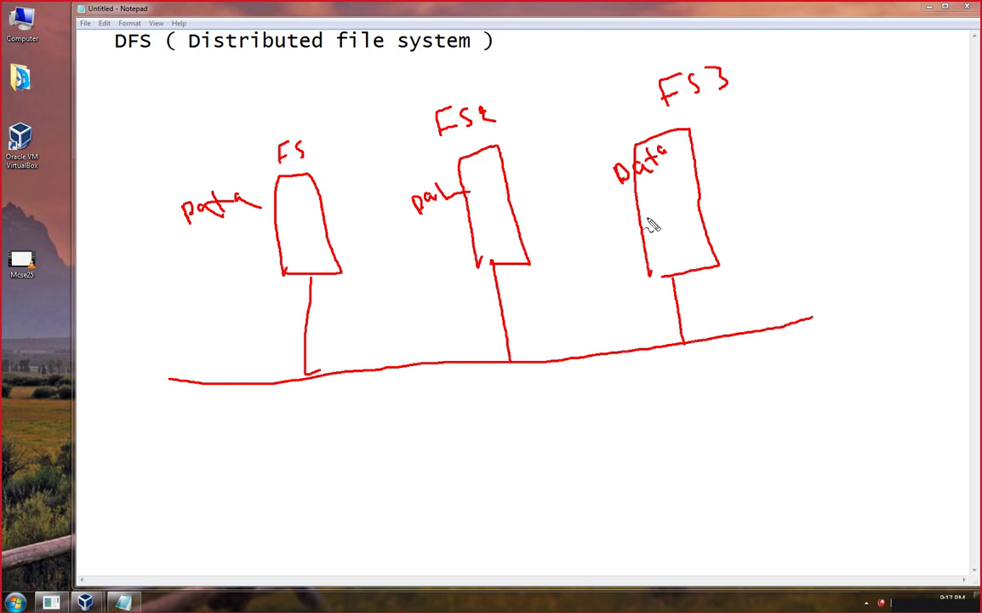
left_click_drag(649, 219, 681, 213)
Draw a box right of FS3 listing FS, FS2 and F3, with a downward arrow and ticks.
mouse_move(883, 86)
left_mouse_down()
mouse_move(863, 162)
mouse_move(866, 214)
mouse_move(906, 88)
mouse_move(956, 231)
mouse_move(878, 246)
mouse_move(867, 214)
left_mouse_up()
mouse_move(911, 241)
left_mouse_down()
mouse_move(910, 264)
mouse_move(918, 250)
left_mouse_up()
mouse_move(857, 95)
left_mouse_down()
mouse_move(859, 117)
mouse_move(870, 94)
mouse_move(878, 113)
mouse_move(870, 150)
mouse_move(884, 124)
left_mouse_up()
mouse_move(871, 139)
left_mouse_down()
mouse_move(886, 136)
mouse_move(882, 146)
mouse_move(902, 132)
mouse_move(879, 164)
mouse_move(877, 182)
mouse_move(887, 171)
mouse_move(894, 182)
left_mouse_up()
left_click_drag(911, 248, 906, 337)
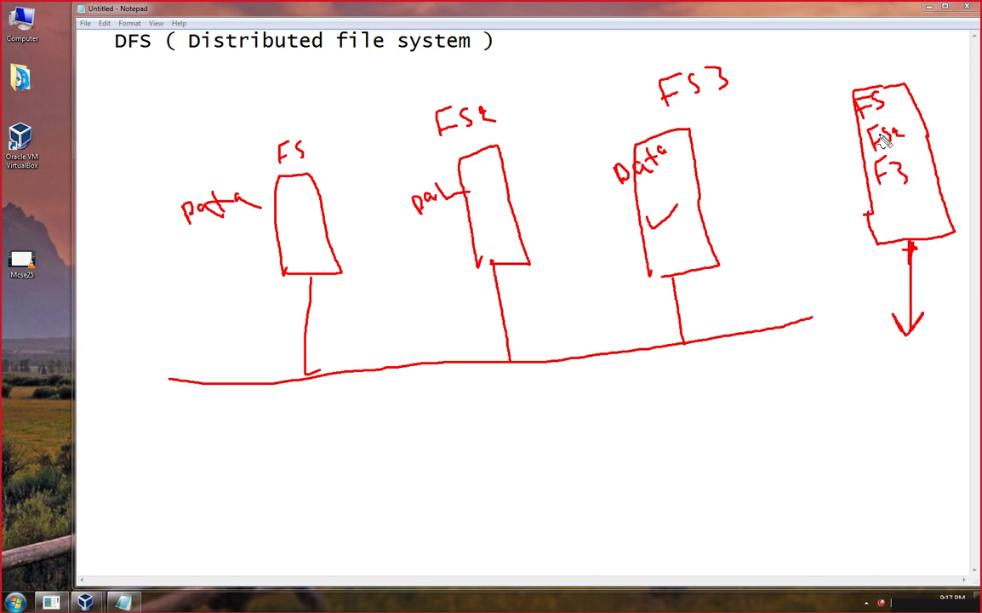
left_click_drag(890, 107, 917, 88)
left_click_drag(900, 135, 936, 113)
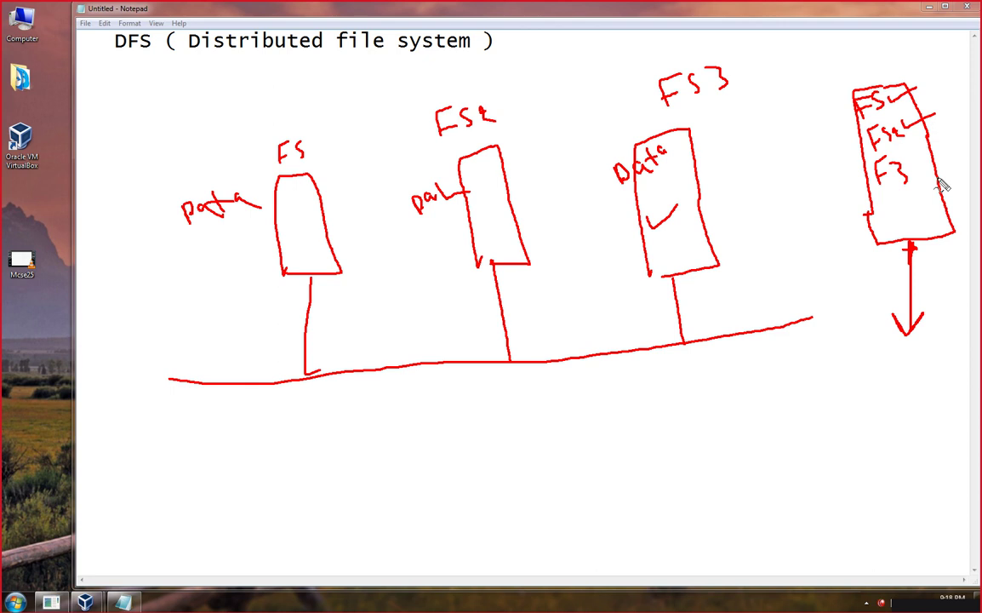
left_click_drag(915, 171, 964, 160)
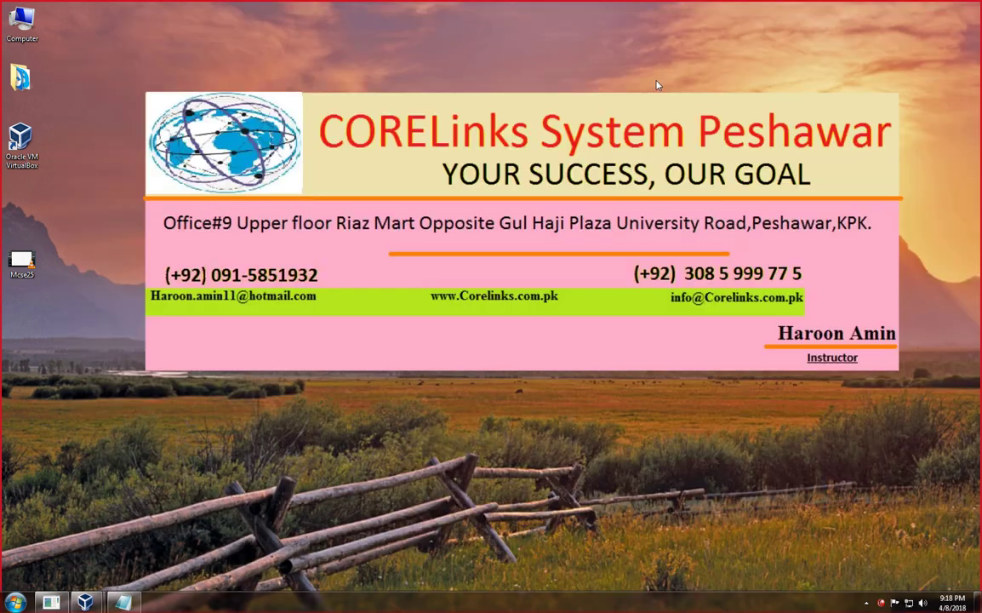
Refresh the host desktop twice and bring the DC virtual machine to the front.
right_click(591, 73)
left_click(608, 102)
right_click(594, 92)
left_click(614, 125)
mouse_move(93, 600)
mouse_move(99, 553)
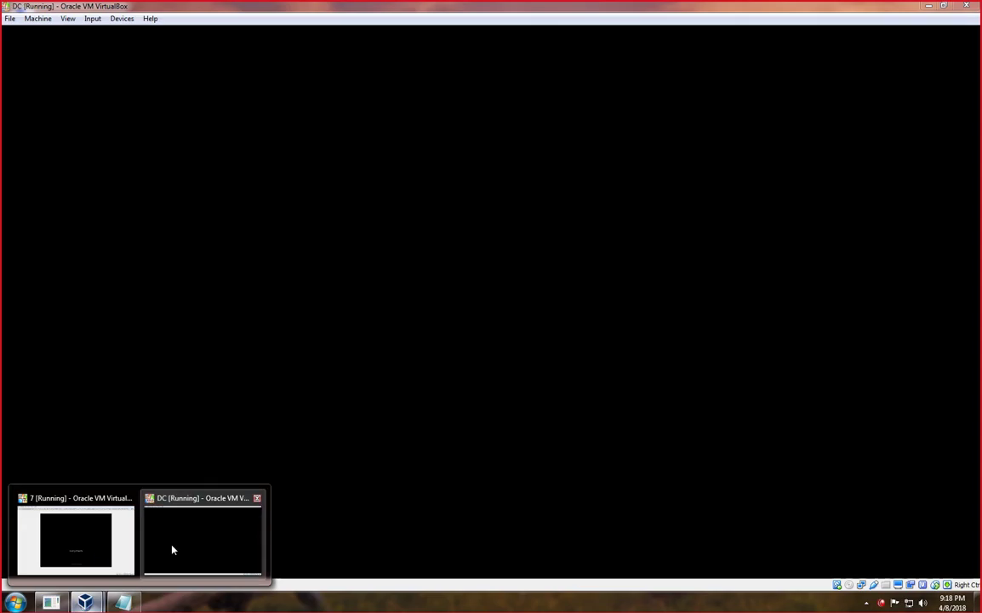
left_click(171, 550)
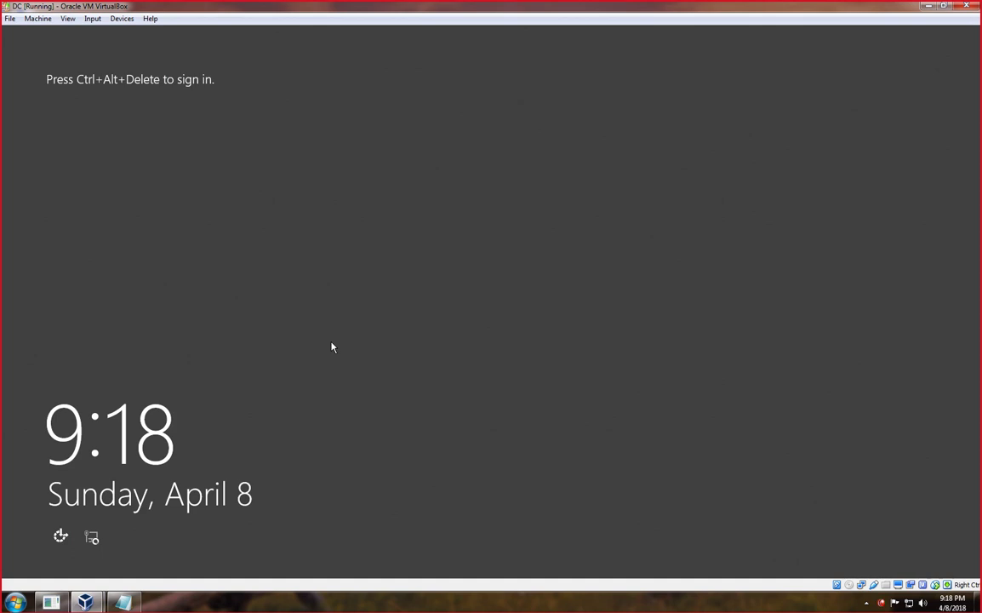
Sign in to the DC server with the administrator password, retrying after an incorrect entry.
key("ctrl+alt+Delete")
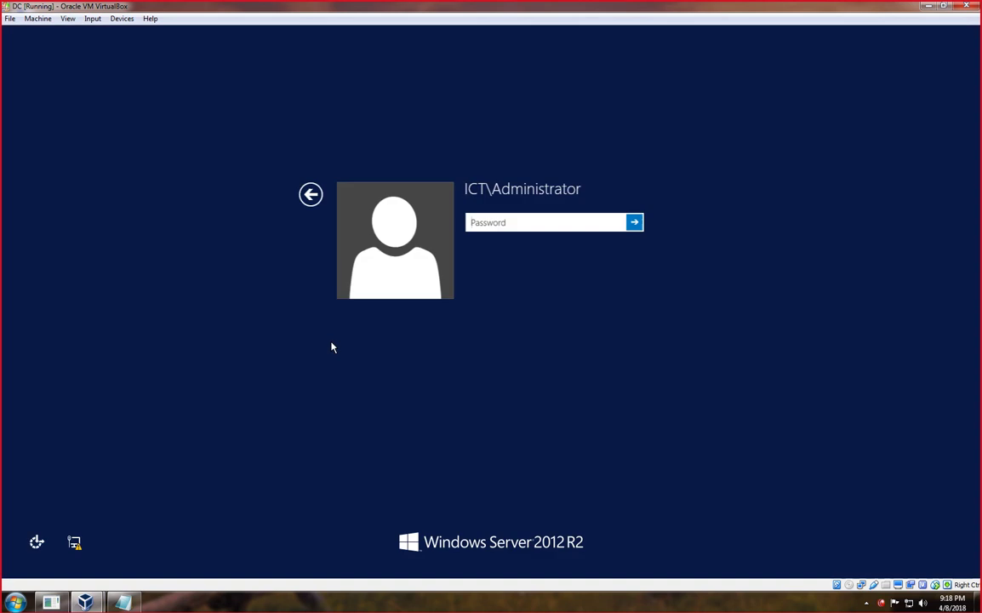
type("••••")
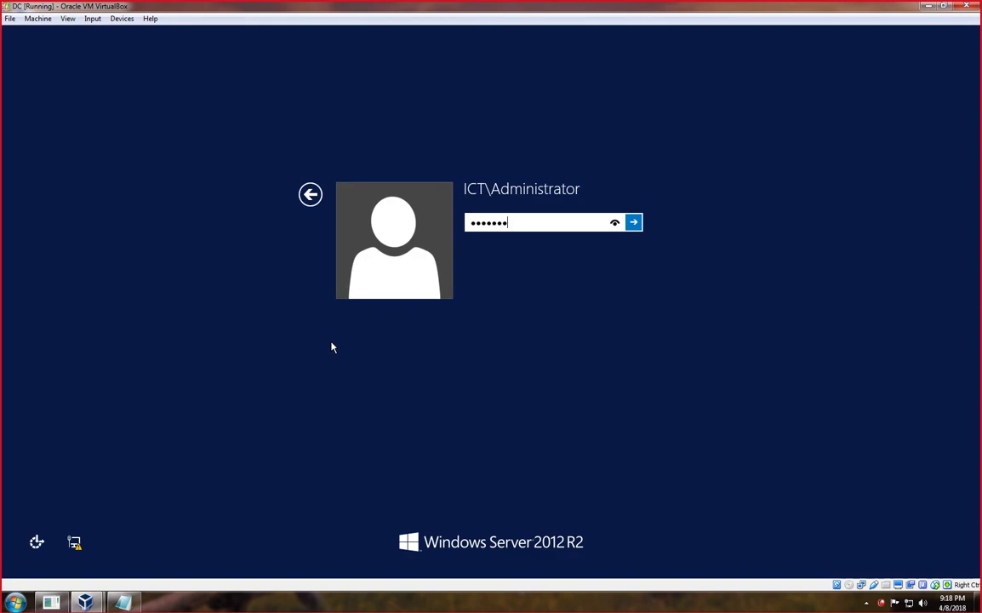
type("•••")
key("Return")
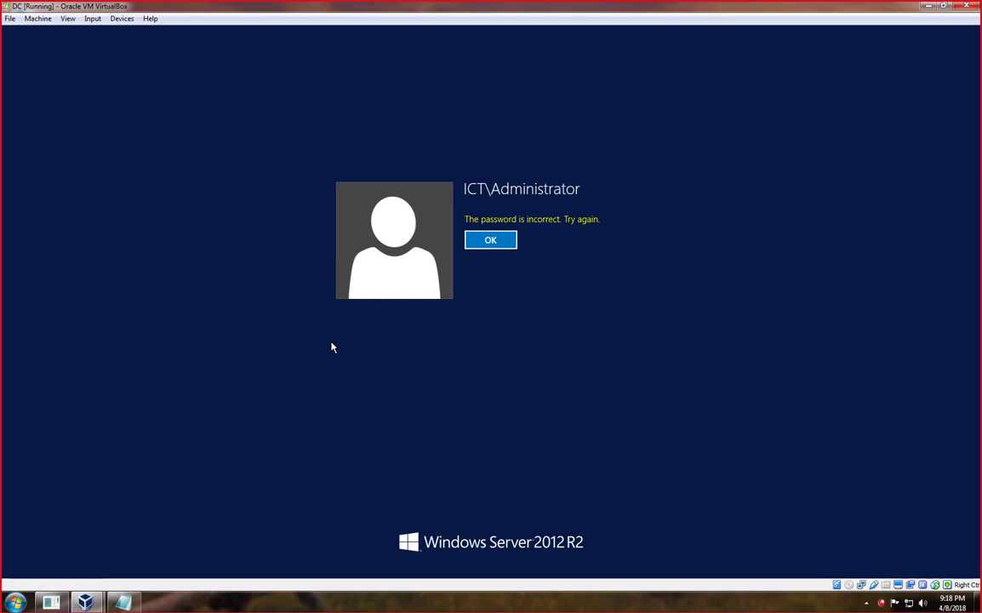
key("Return")
type("••••")
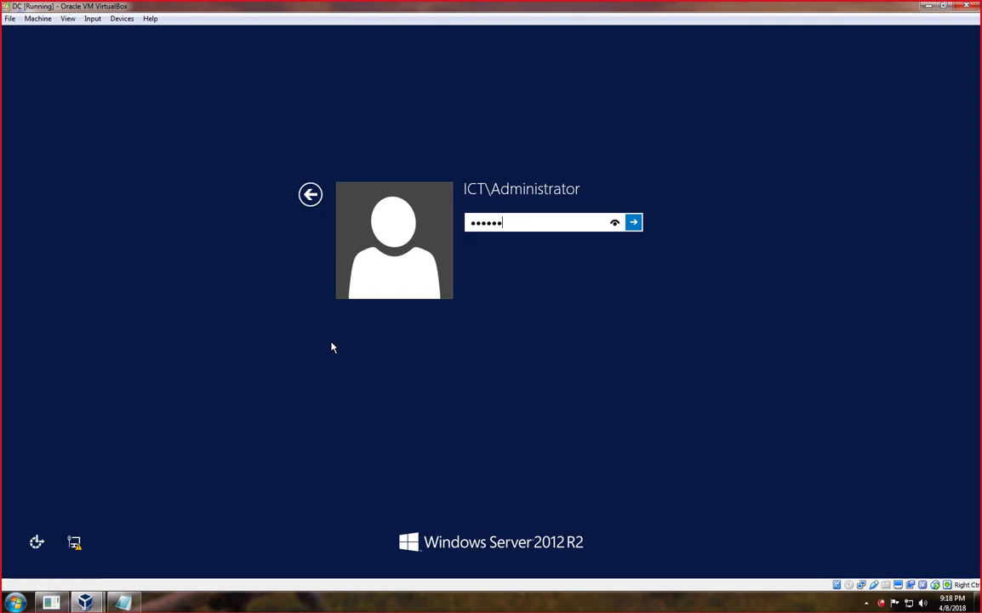
type("••")
key("Return")
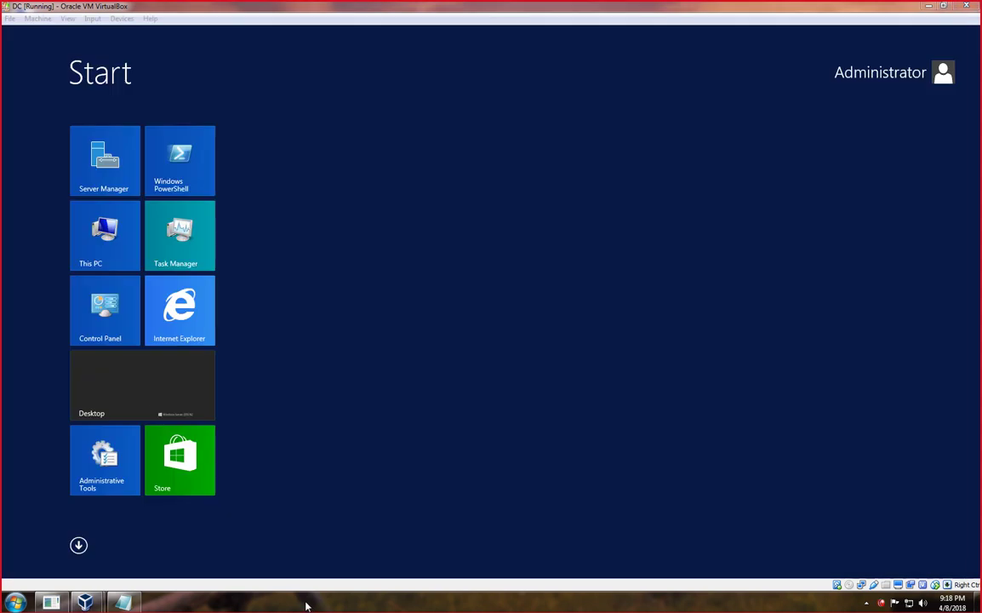
Open the server desktop, cancel the Shutdown Event Tracker, and minimise Server Manager and the DC window.
left_click(136, 397)
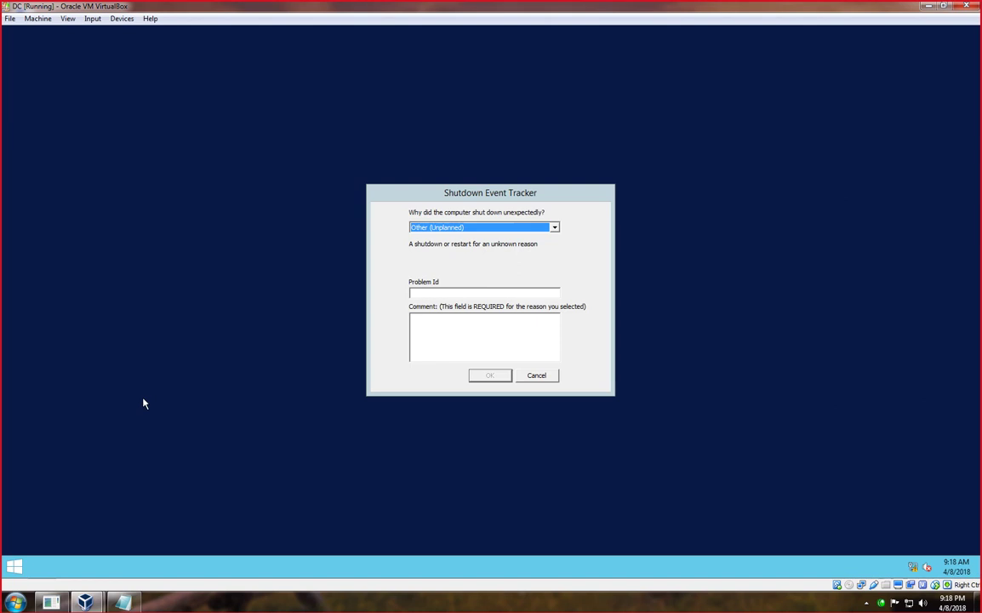
left_click(538, 375)
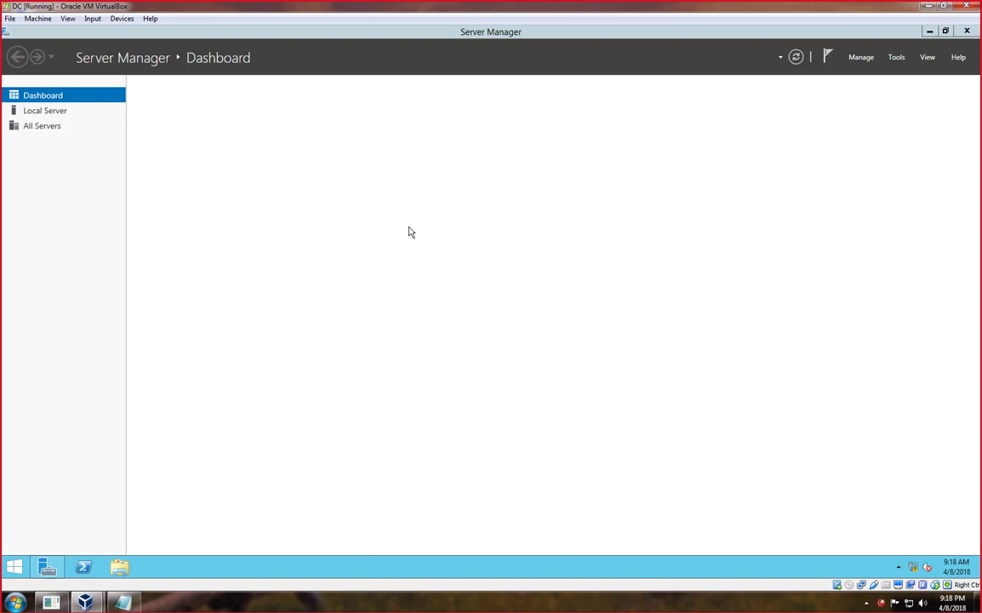
left_click(929, 31)
left_click(928, 7)
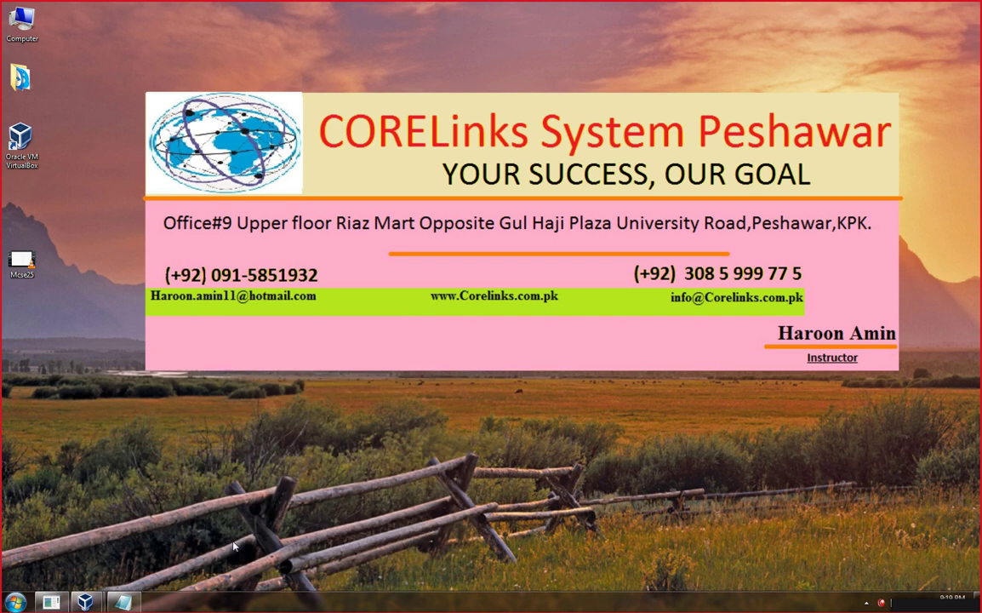
Restore Notepad and delete the DFS heading line.
left_click(123, 602)
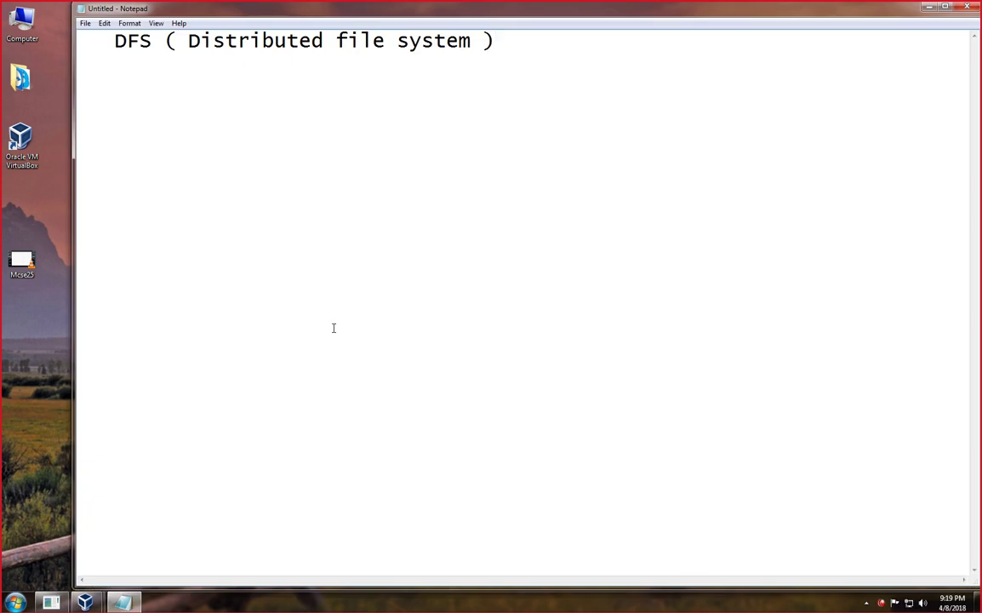
key("ctrl+a")
key("Delete")
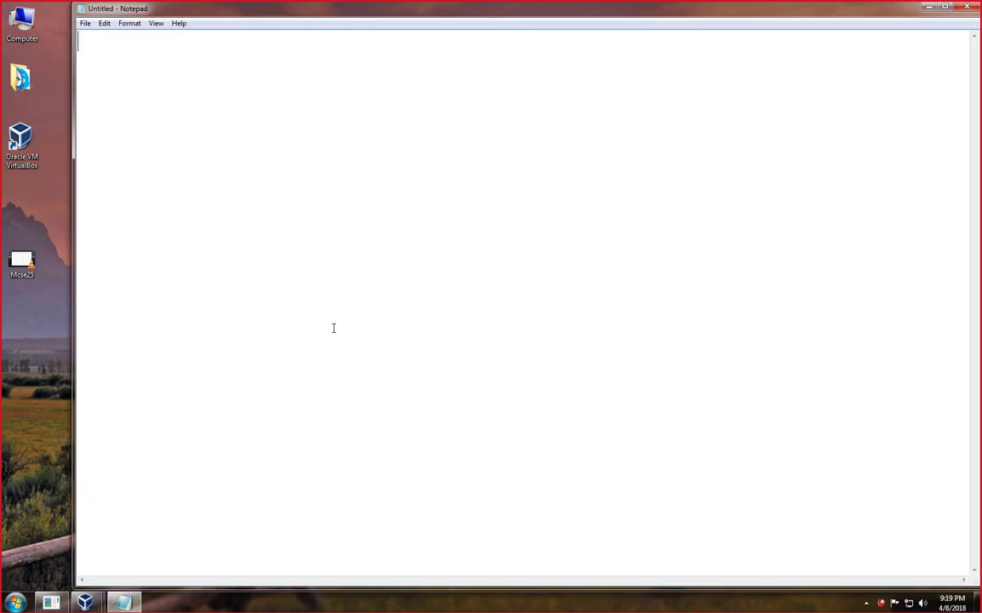
Sketch in red a server box on a bus line feeding four clients, the first labelled Data.
key("ctrl+2")
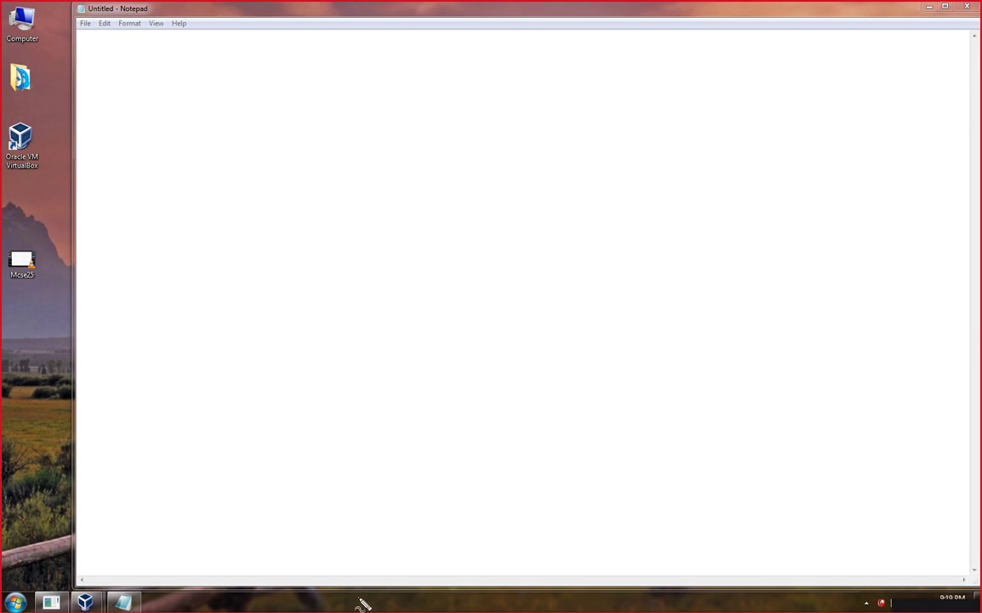
mouse_move(478, 114)
left_mouse_down()
mouse_move(458, 158)
mouse_move(464, 219)
left_mouse_up()
mouse_move(479, 114)
left_mouse_down()
mouse_move(509, 157)
mouse_move(483, 209)
mouse_move(489, 255)
left_mouse_up()
mouse_move(561, 260)
left_mouse_down()
mouse_move(432, 274)
mouse_move(243, 274)
mouse_move(243, 344)
mouse_move(220, 349)
mouse_move(243, 340)
mouse_move(230, 384)
mouse_move(240, 381)
left_mouse_up()
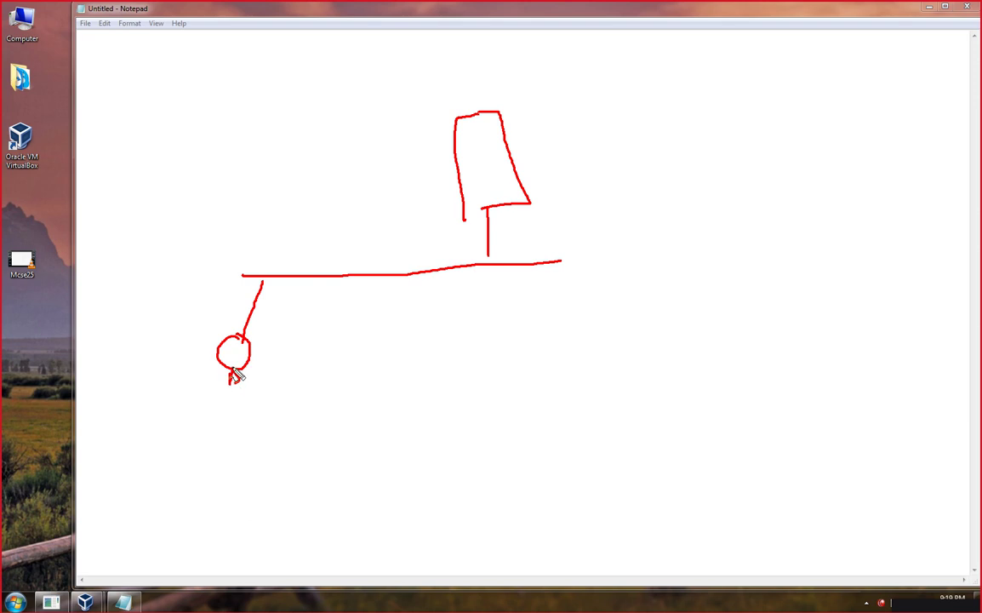
mouse_move(272, 345)
left_mouse_down()
mouse_move(272, 362)
mouse_move(303, 360)
mouse_move(308, 343)
mouse_move(313, 355)
left_mouse_up()
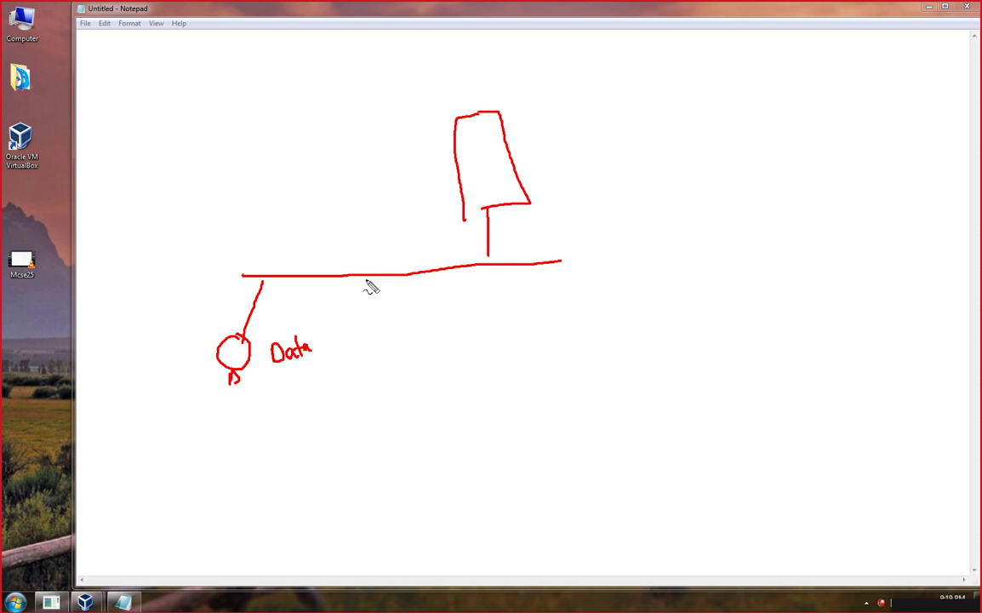
mouse_move(367, 280)
left_mouse_down()
mouse_move(390, 358)
mouse_move(385, 380)
left_mouse_up()
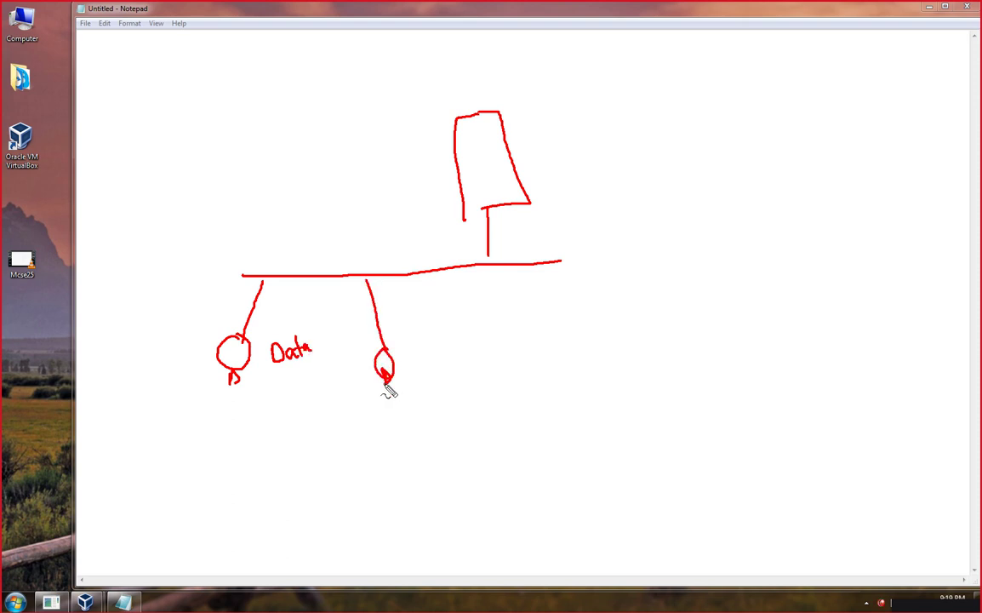
mouse_move(474, 270)
left_mouse_down()
mouse_move(516, 366)
mouse_move(508, 356)
left_mouse_up()
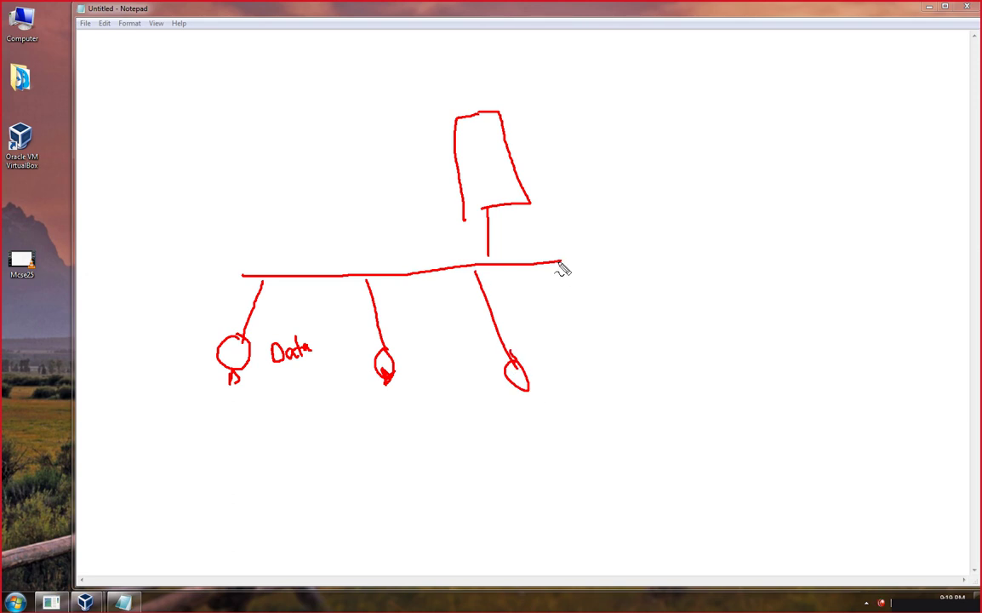
mouse_move(561, 262)
left_mouse_down()
mouse_move(660, 242)
mouse_move(628, 277)
mouse_move(655, 340)
mouse_move(689, 357)
mouse_move(675, 410)
mouse_move(682, 401)
left_mouse_up()
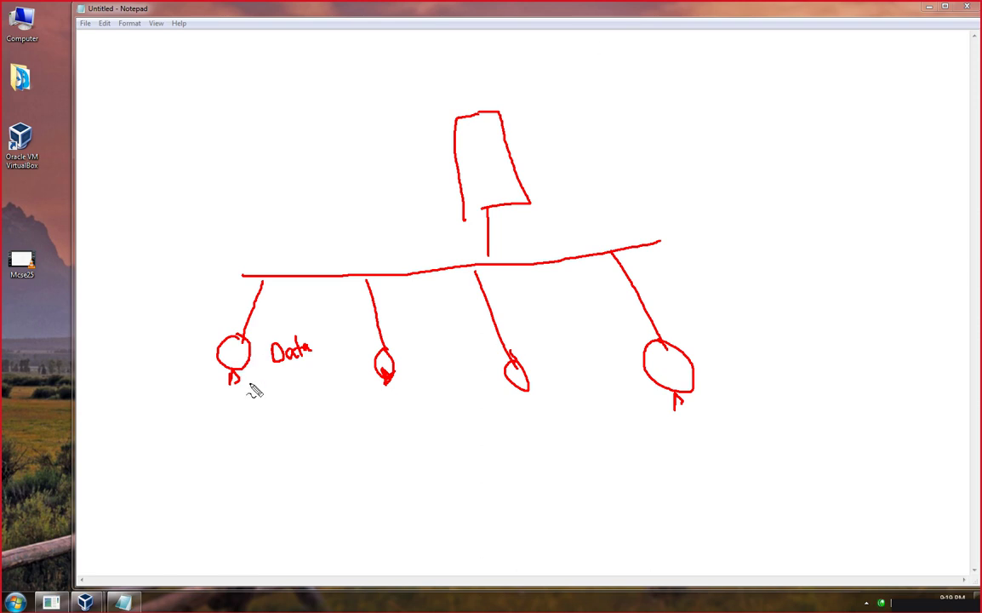
left_click_drag(250, 383, 266, 390)
left_click_drag(456, 136, 478, 134)
left_click_drag(480, 136, 490, 133)
Minimize Notepad and switch to the Windows 7 virtual machine.
left_click(930, 8)
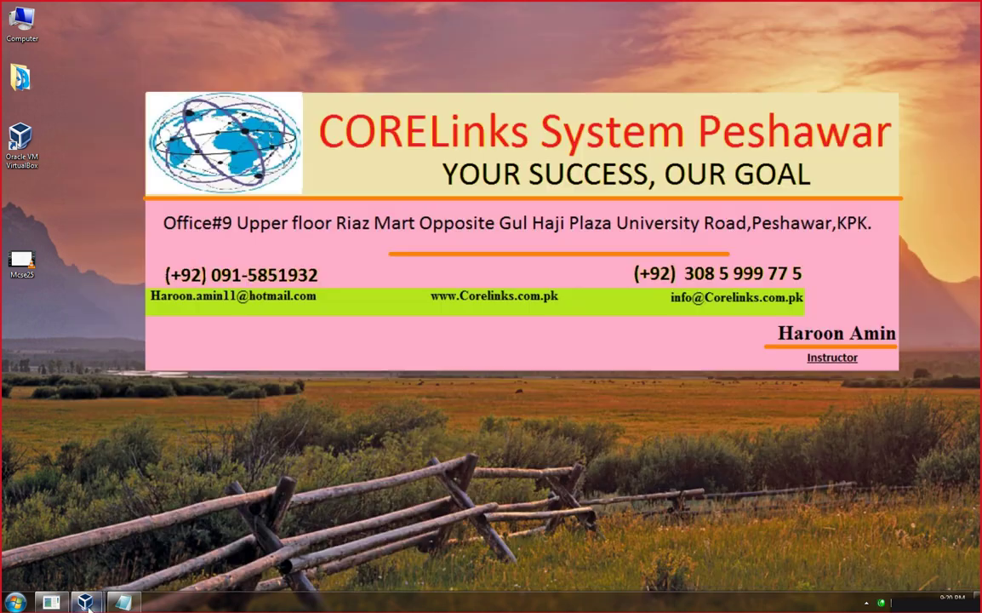
mouse_move(85, 602)
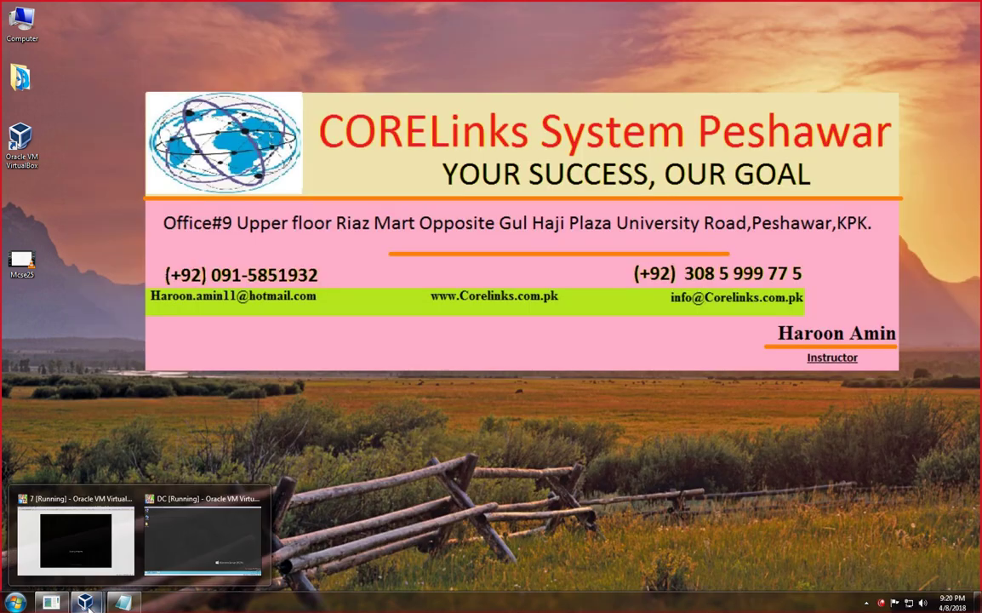
left_click(76, 548)
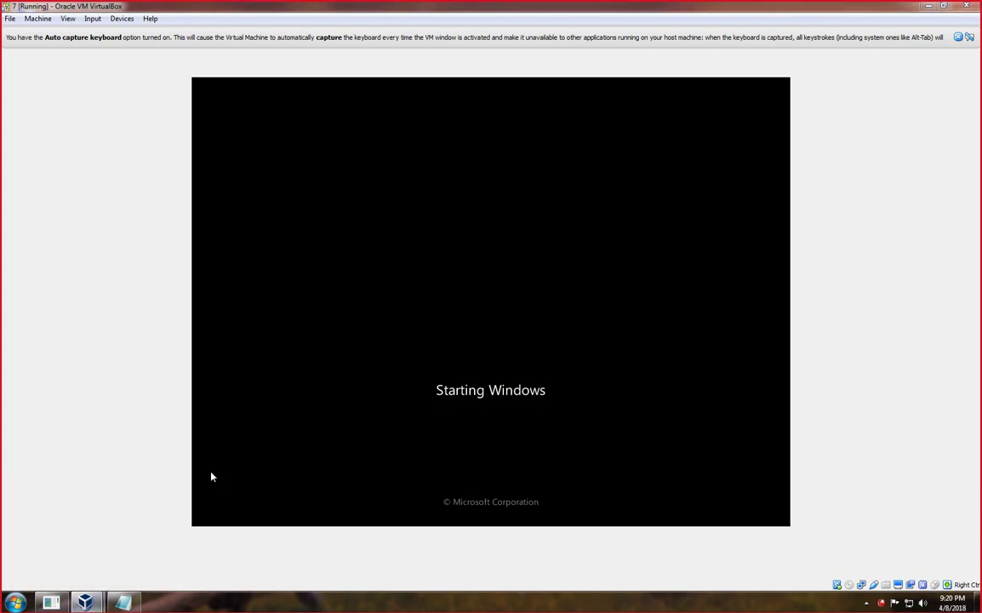
Sign in with the account password after one rejected attempt, and close the VirtualBox notices.
key("ctrl+alt+Delete")
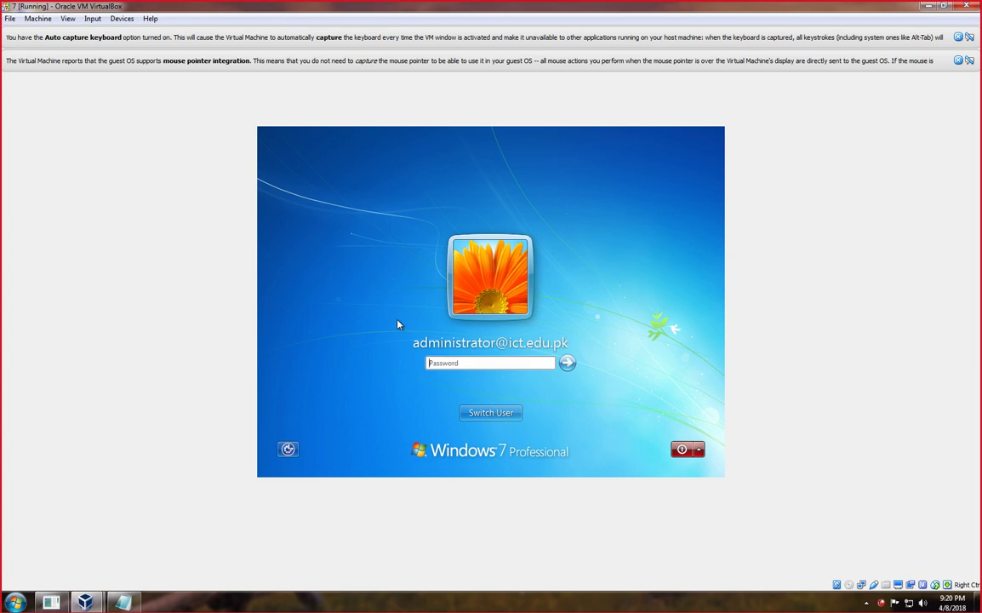
type("••••••••")
key("Return")
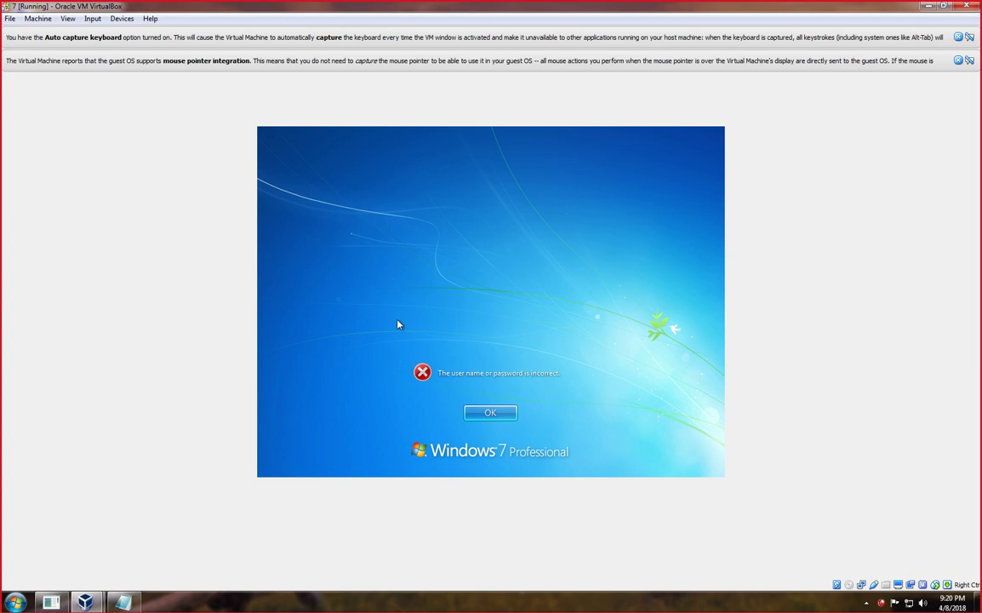
left_click(502, 416)
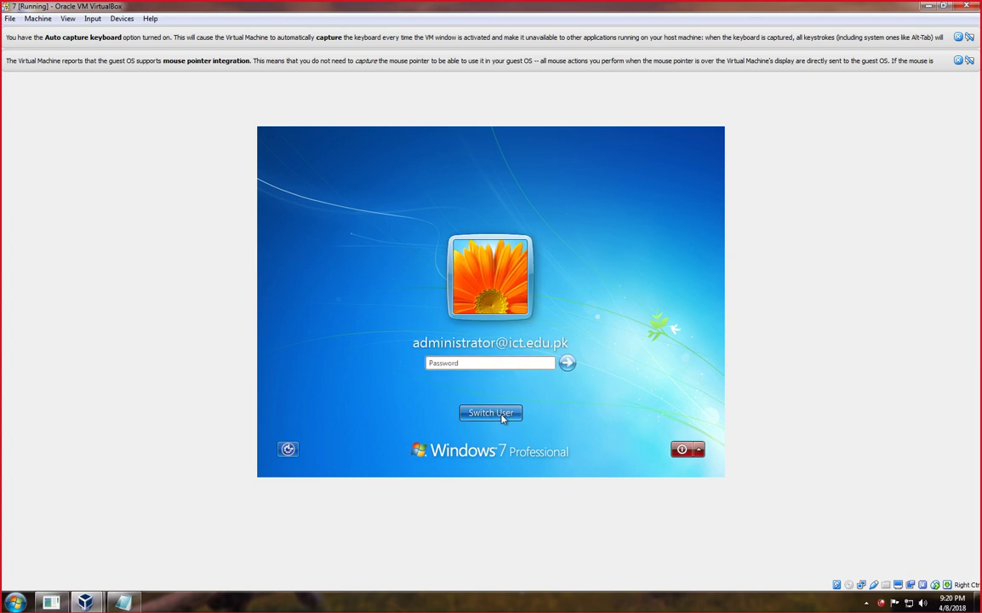
type("•••••••")
key("Return")
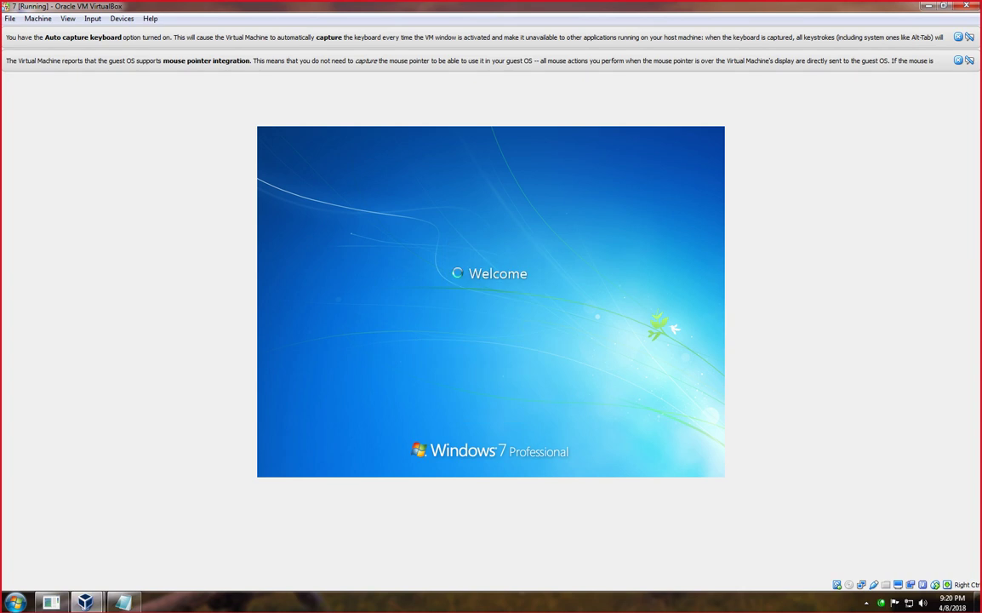
left_click(968, 61)
left_click(965, 37)
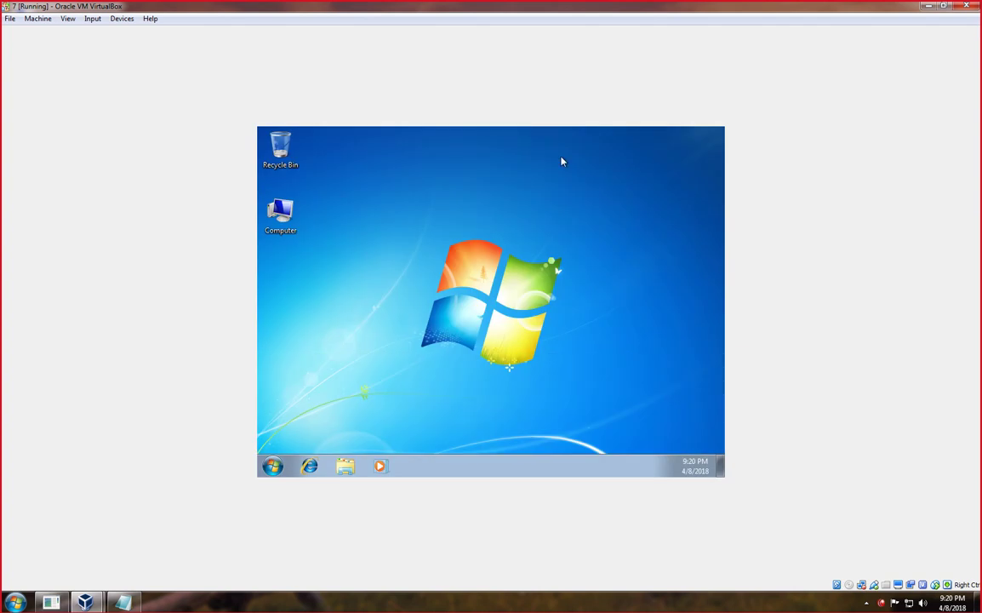
On Local Disk (E:), create a New folder plus three pasted copies of it.
double_click(281, 219)
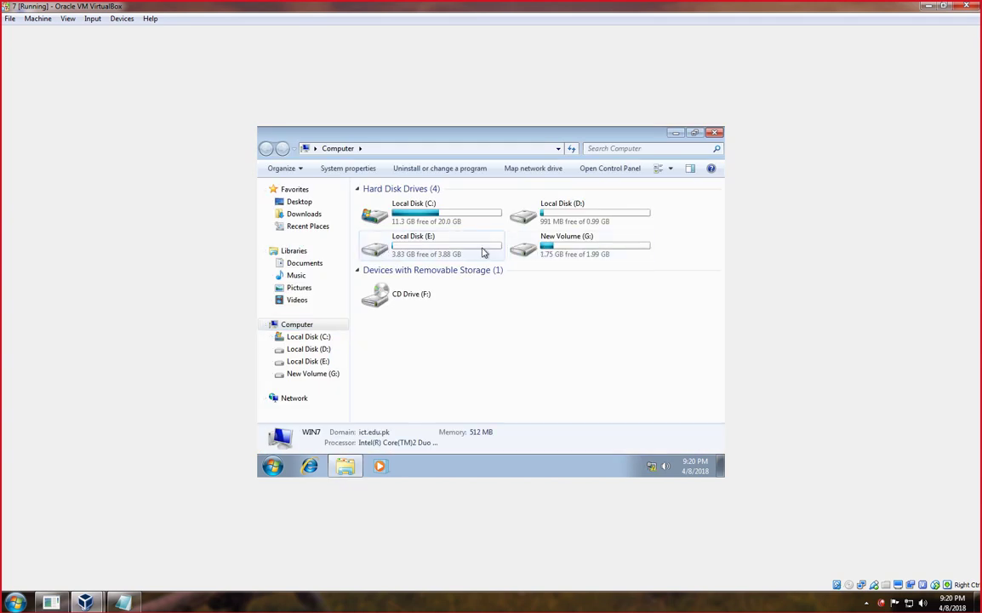
double_click(450, 247)
right_click(463, 243)
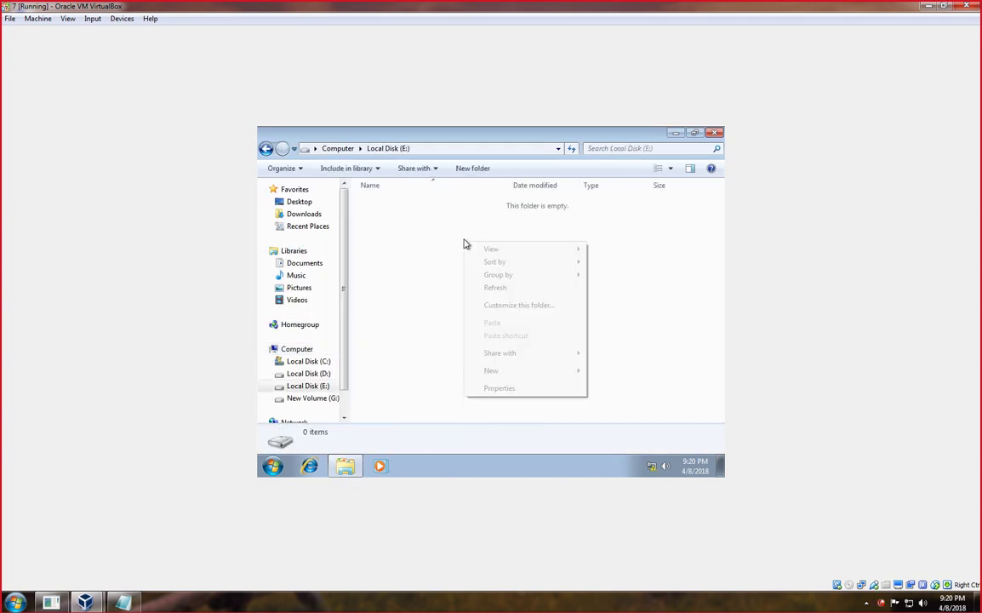
mouse_move(490, 371)
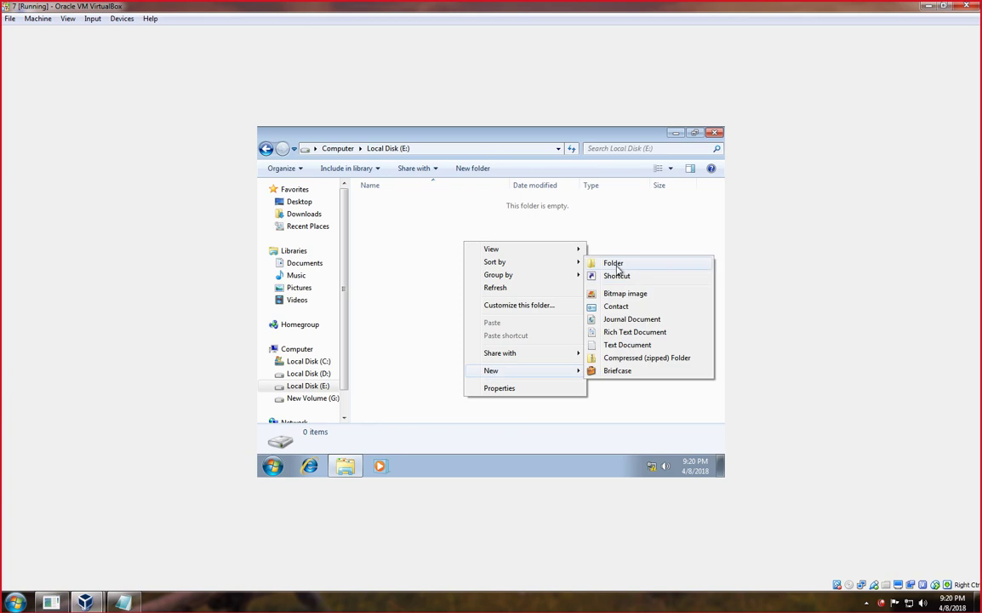
left_click(611, 263)
left_click(379, 211)
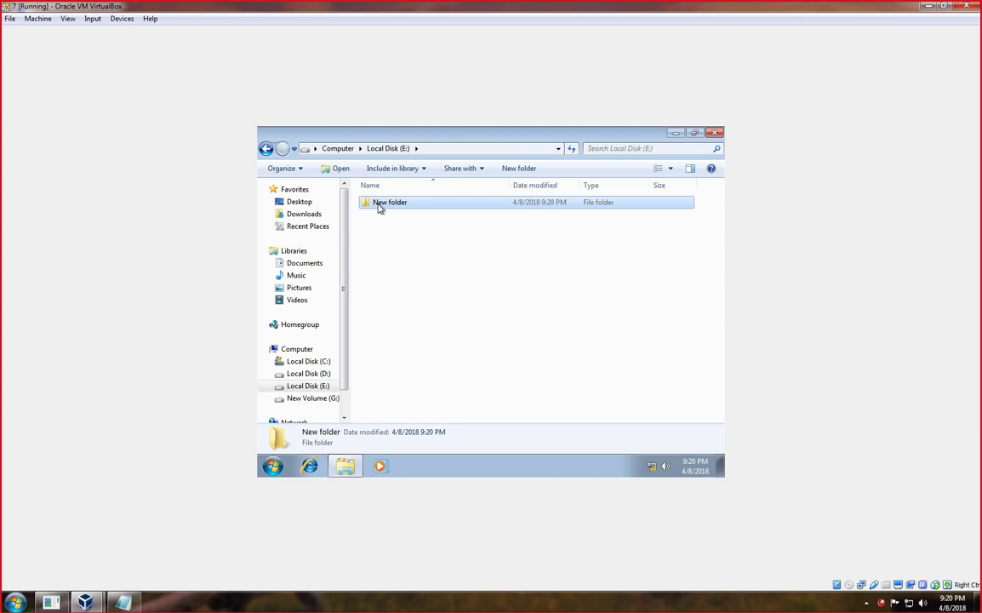
key("ctrl+v")
key("ctrl+v")
key("ctrl+v")
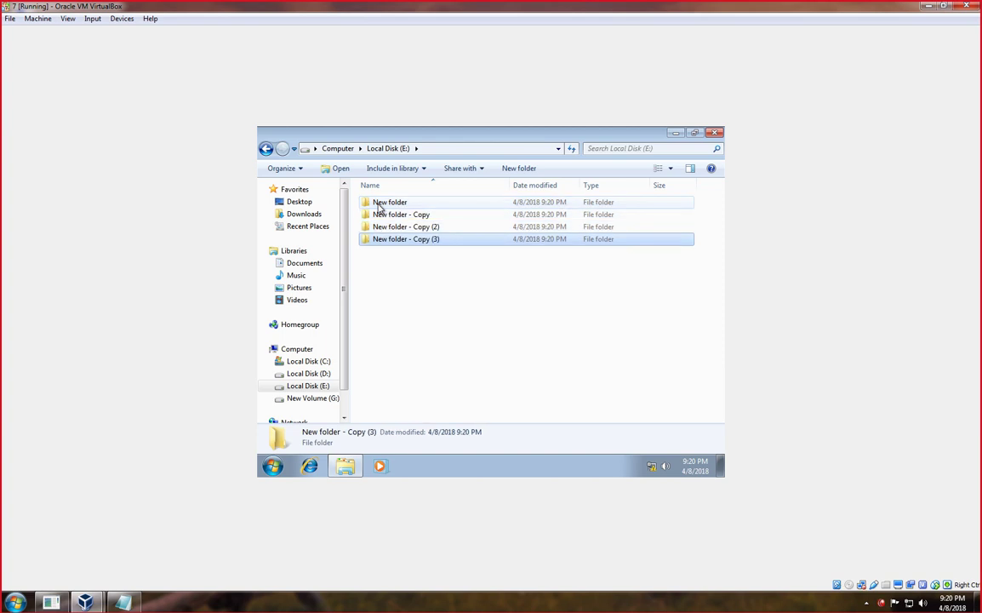
Rename the four folders ALI DATA, khan DATA, ihsan DATA and jamil DATA, then open ALI DATA.
left_click(390, 205)
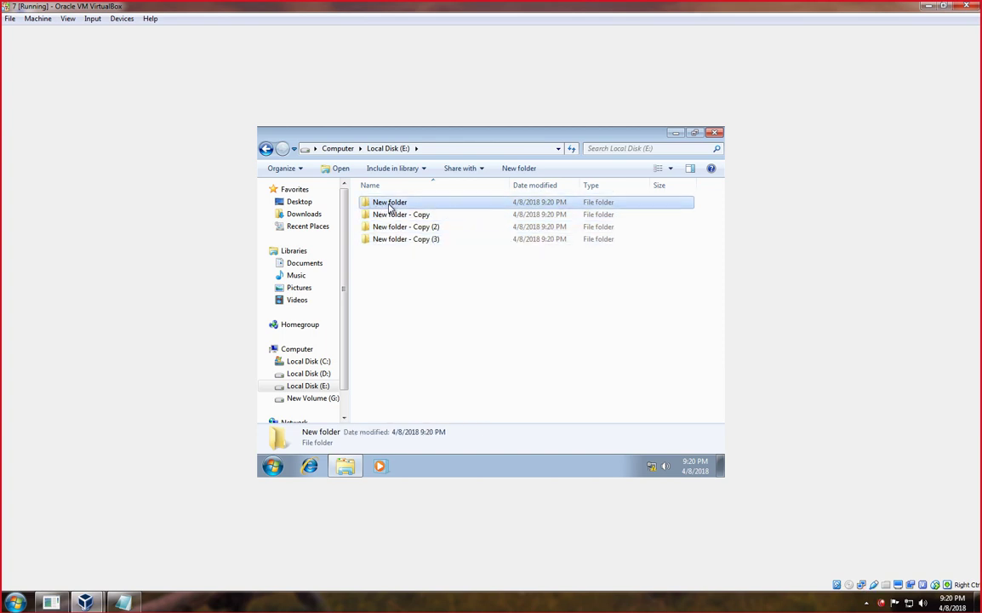
left_click(390, 205)
type("A")
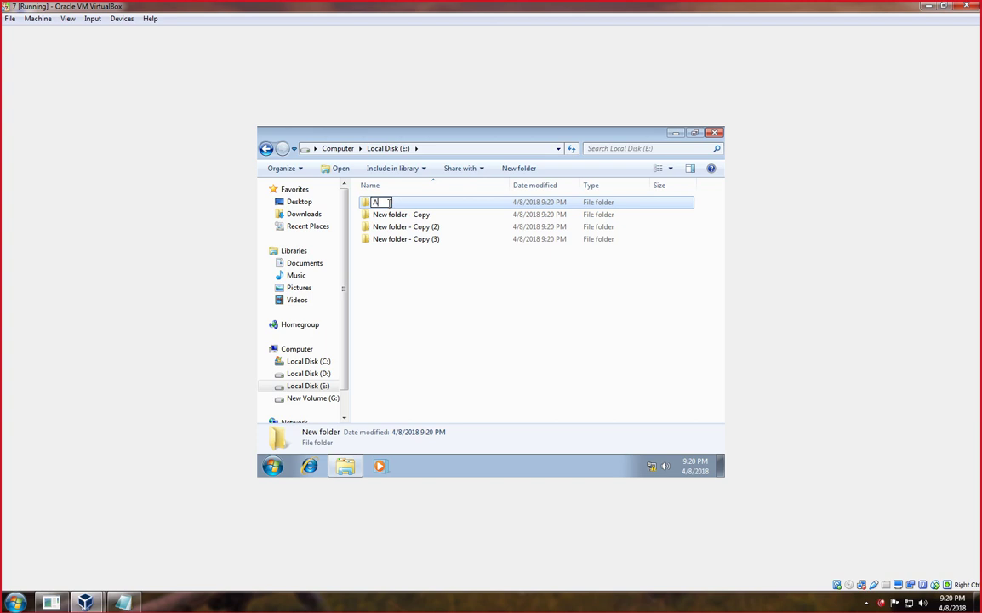
type("LI DATA")
key("Tab")
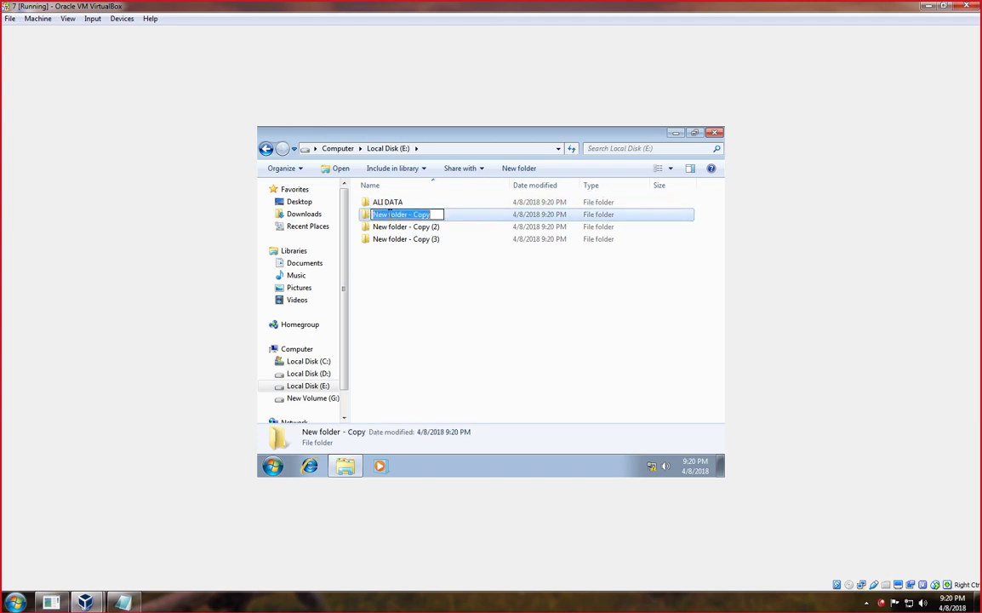
type("khan DATA")
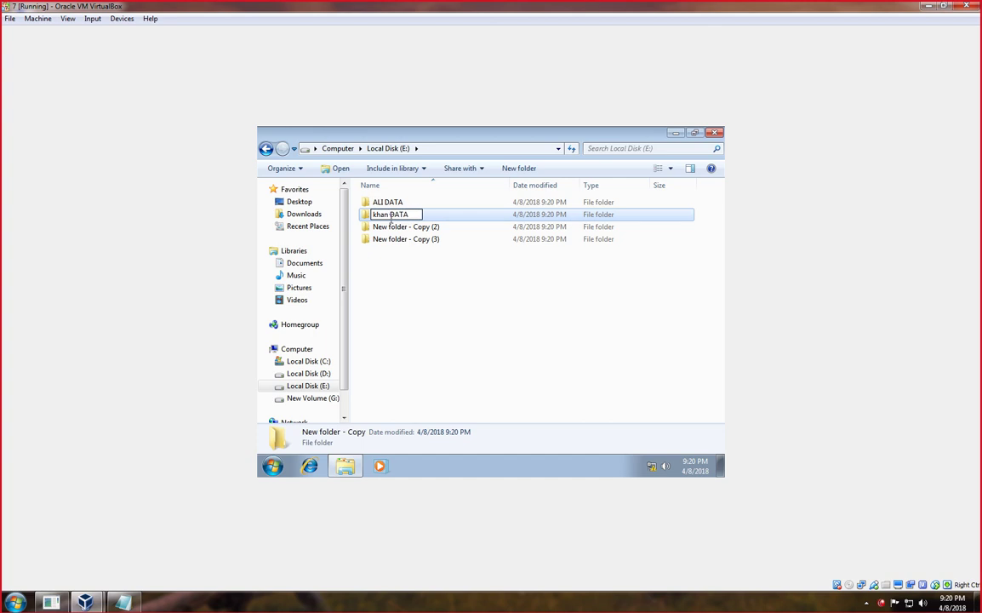
key("Tab")
type("ihsa")
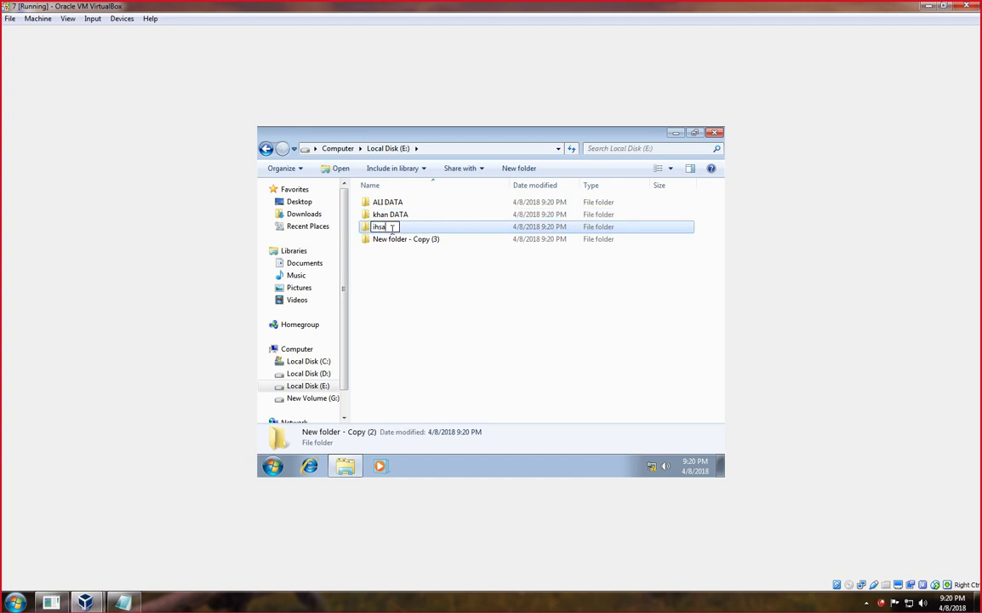
type("n DATA")
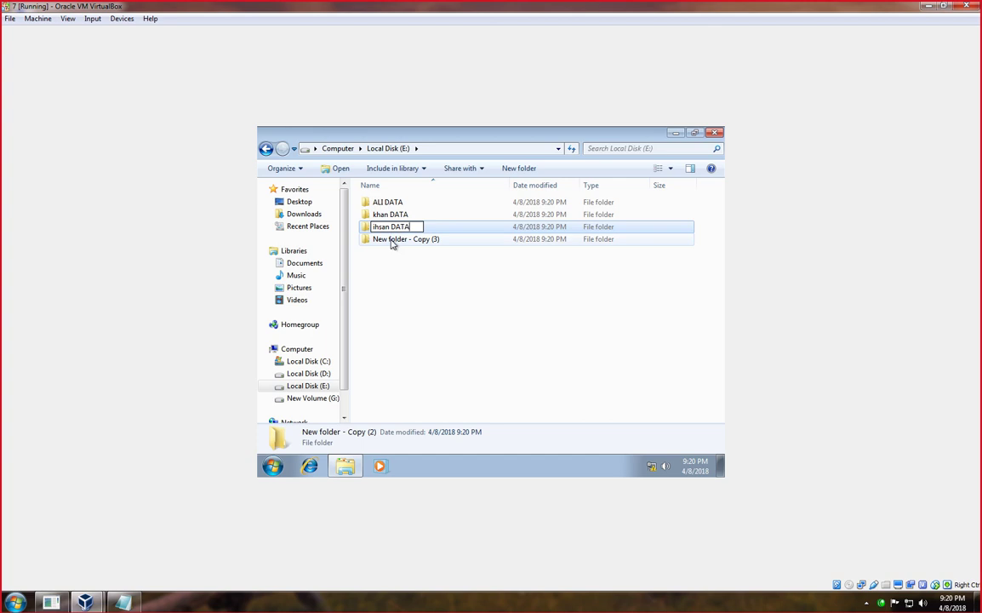
key("Tab")
type("jam")
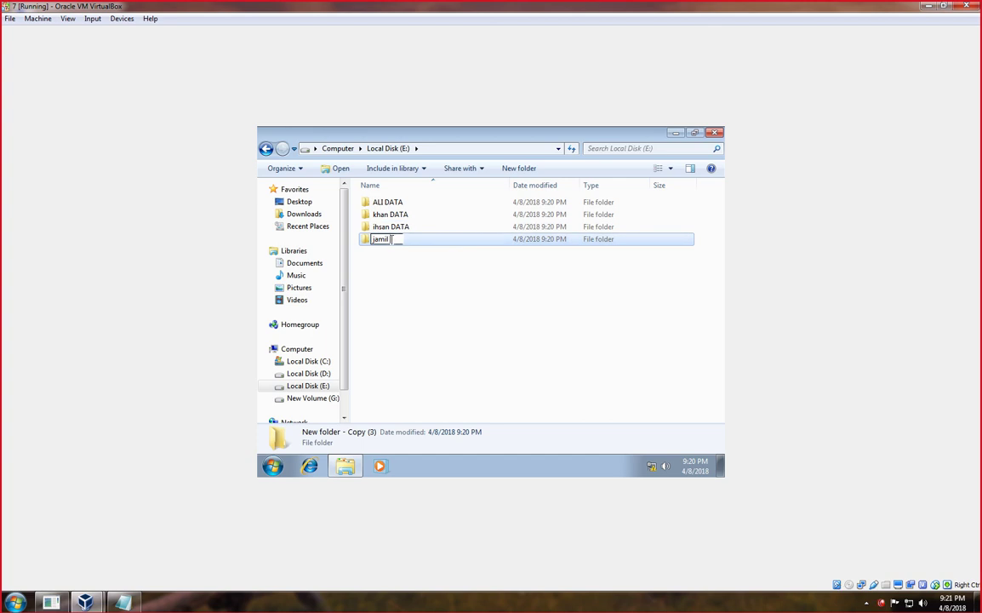
left_click(400, 278)
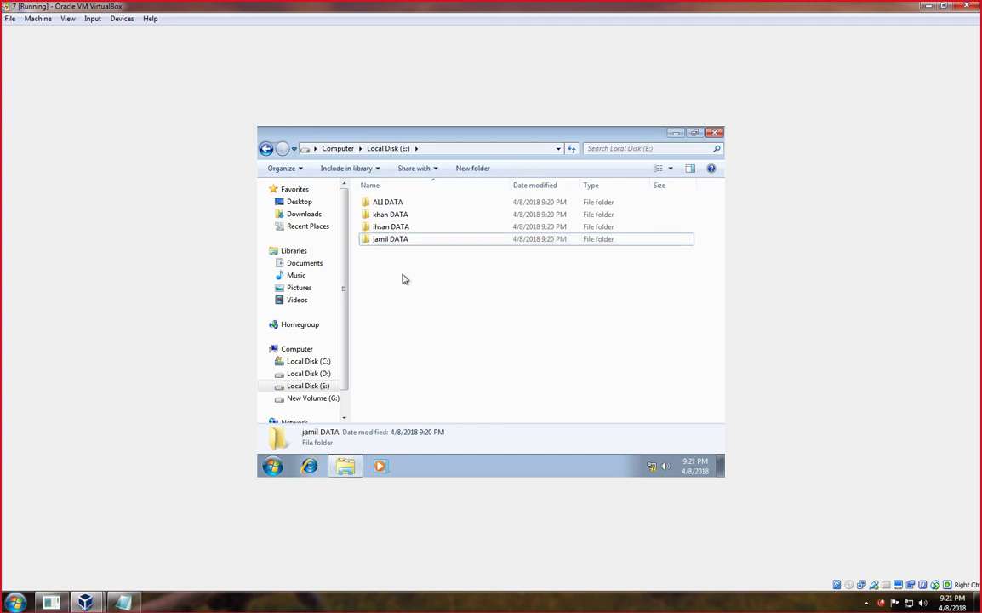
double_click(385, 209)
In ALI DATA, create a text file named testign, add text, and save it.
right_click(394, 229)
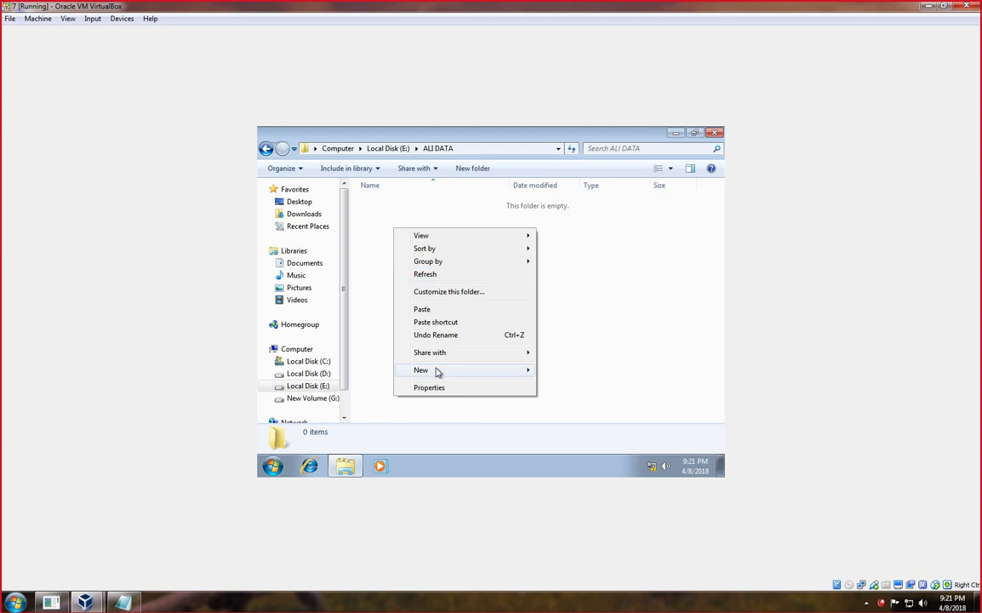
mouse_move(498, 367)
left_click(576, 344)
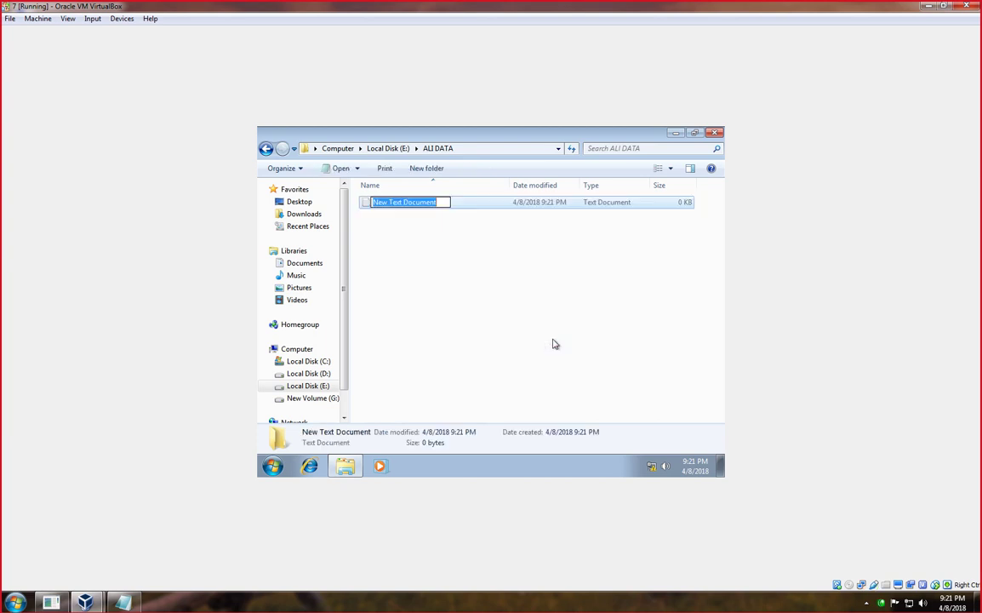
type("testign")
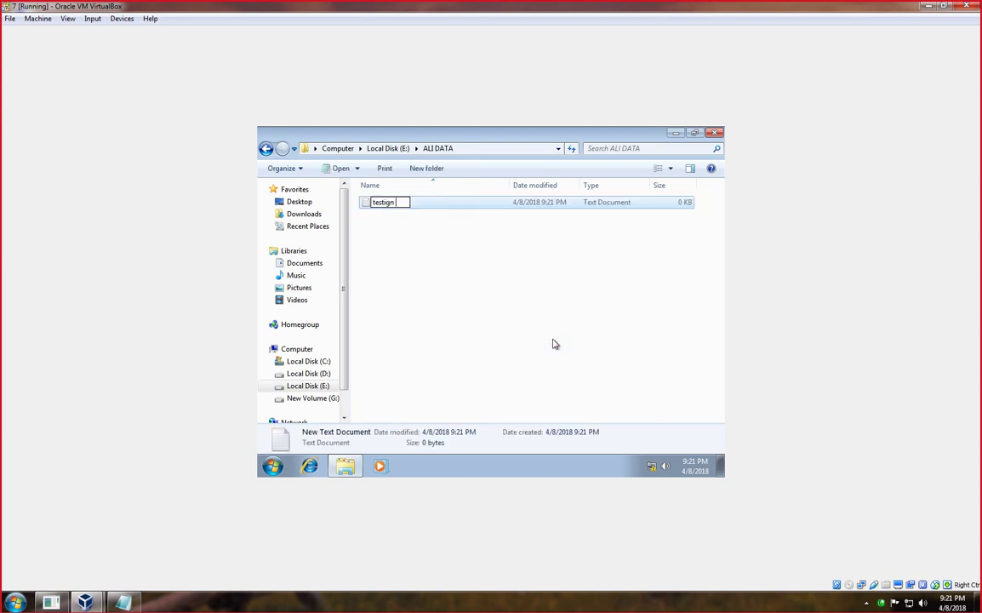
key("Return")
key("Return")
type("this is testinf ifle")
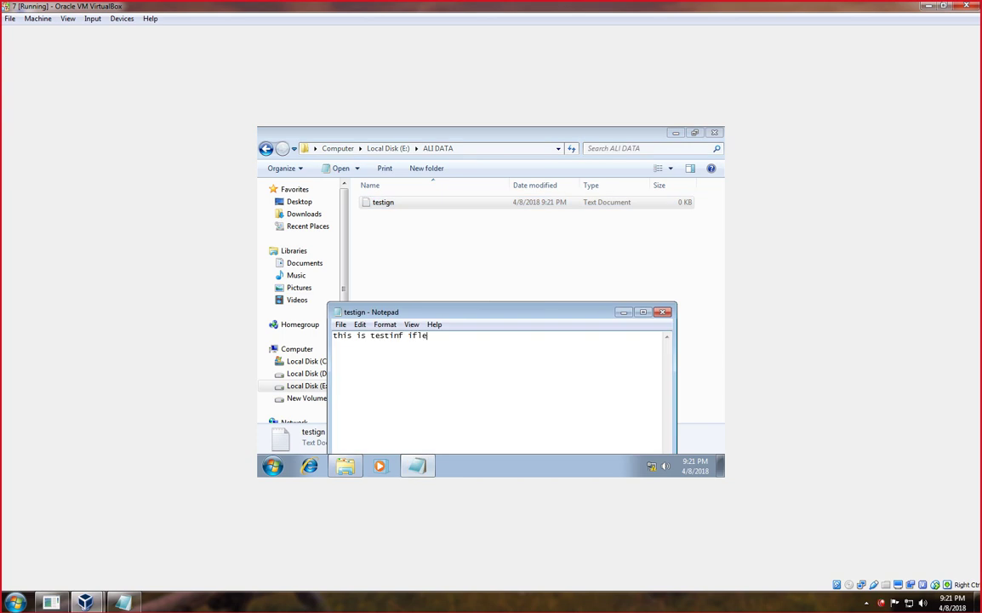
key("ctrl+s")
key("alt+F4")
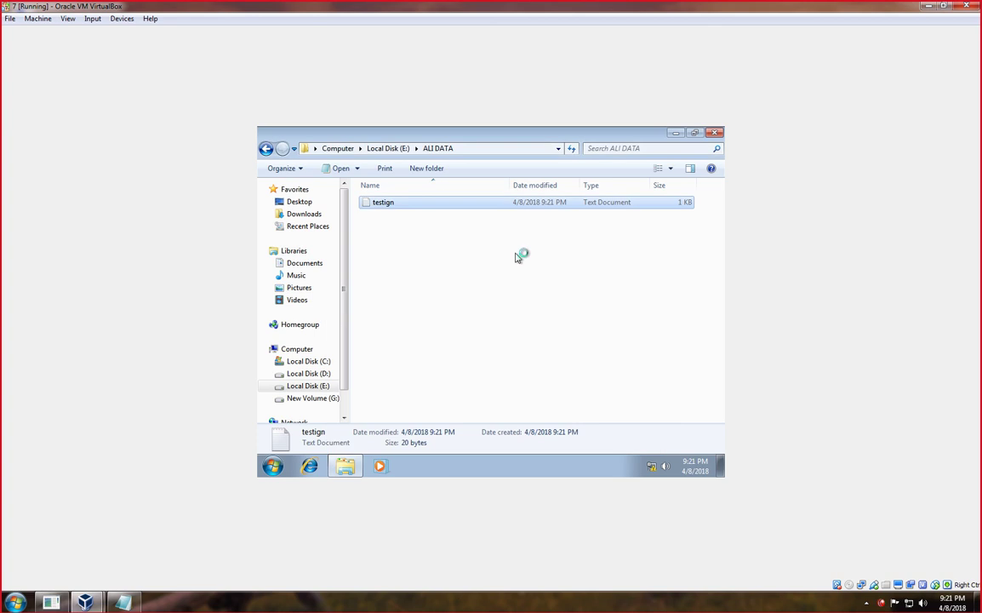
Copy testign into the ihsan DATA, jamil DATA and khan DATA folders.
right_click(369, 211)
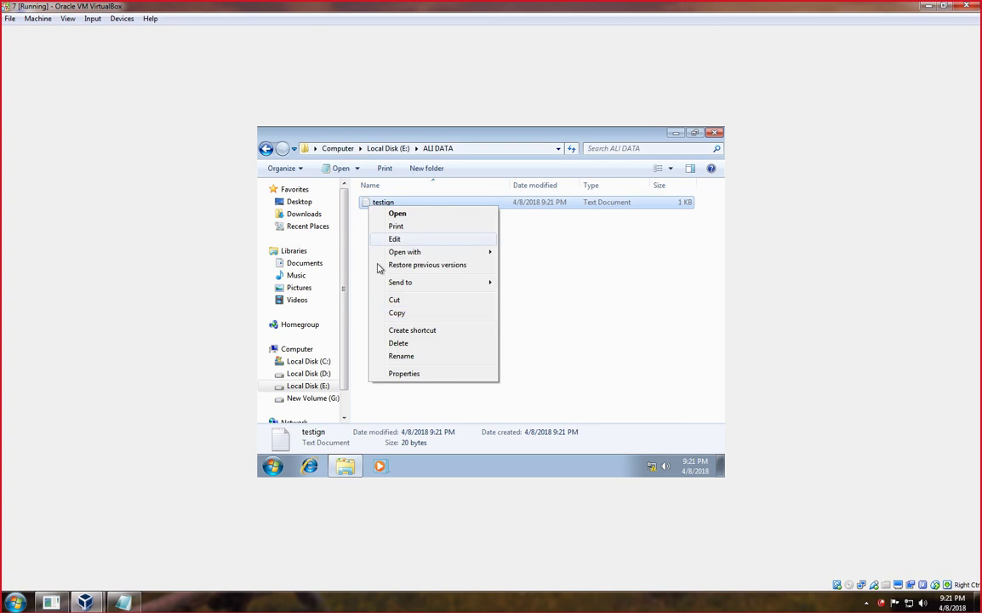
left_click(397, 314)
left_click(266, 149)
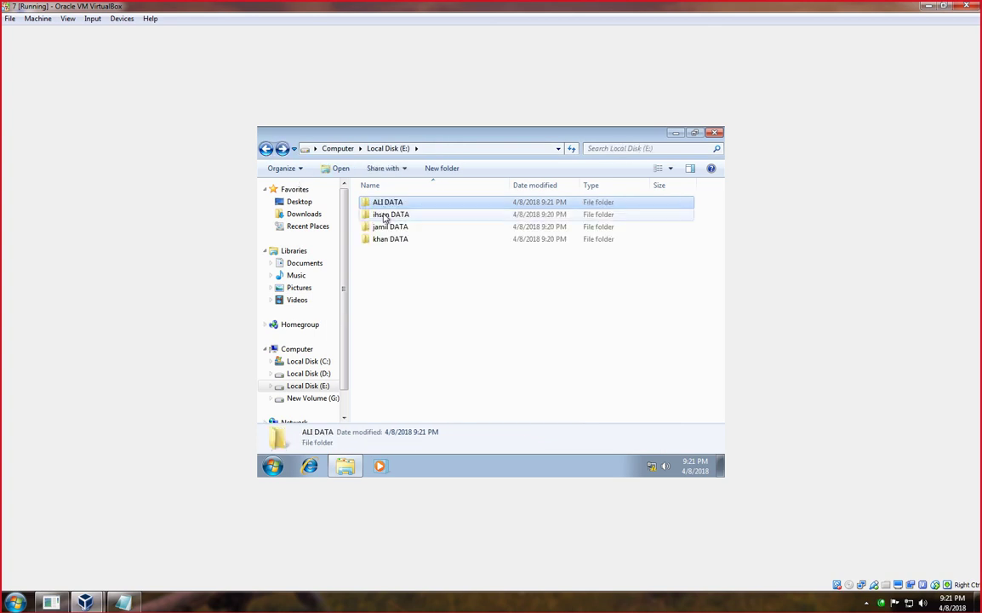
left_click(388, 216)
double_click(388, 216)
key("ctrl+v")
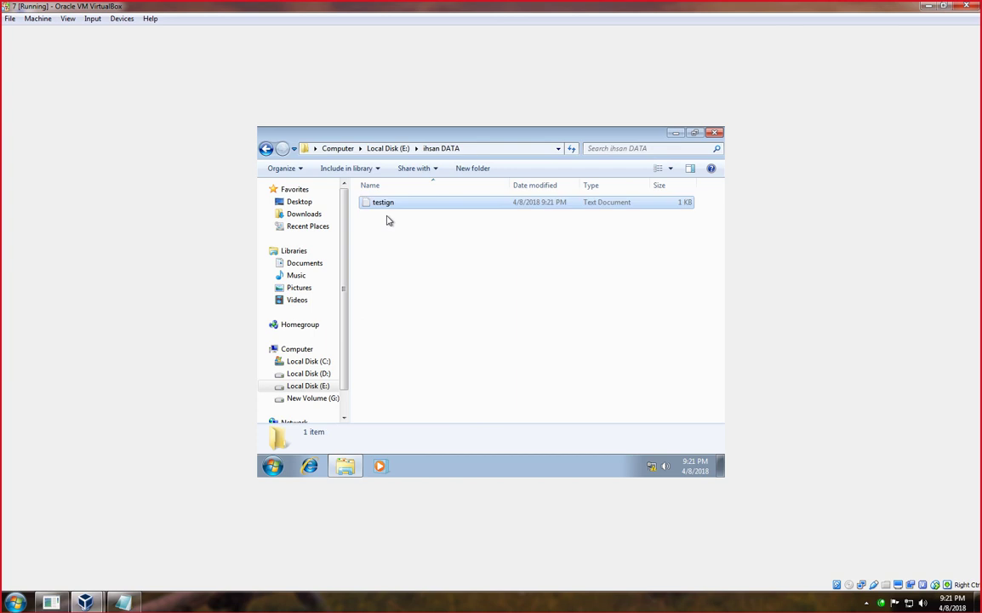
left_click(266, 149)
double_click(394, 227)
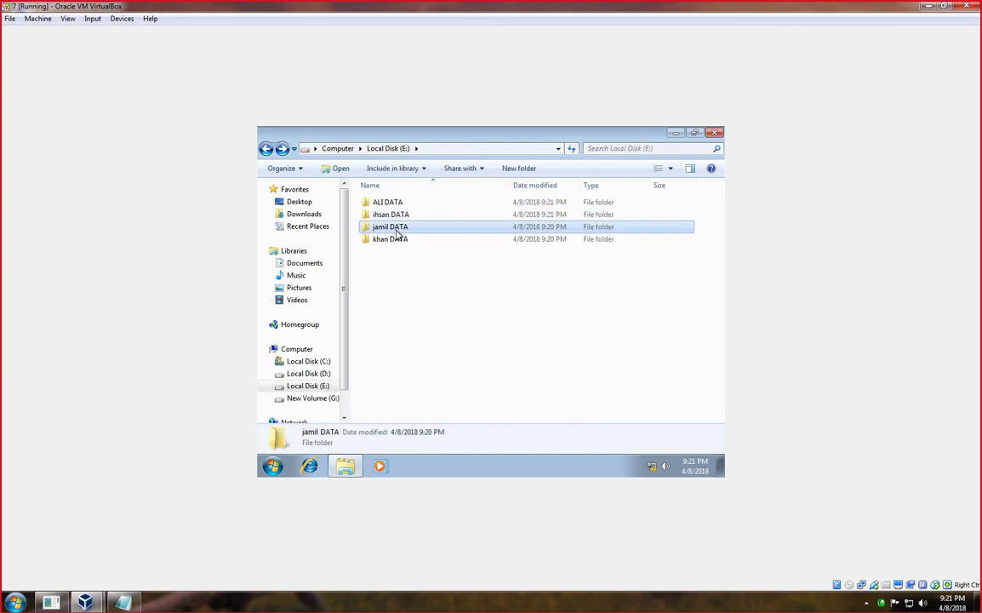
key("ctrl+v")
left_click(265, 149)
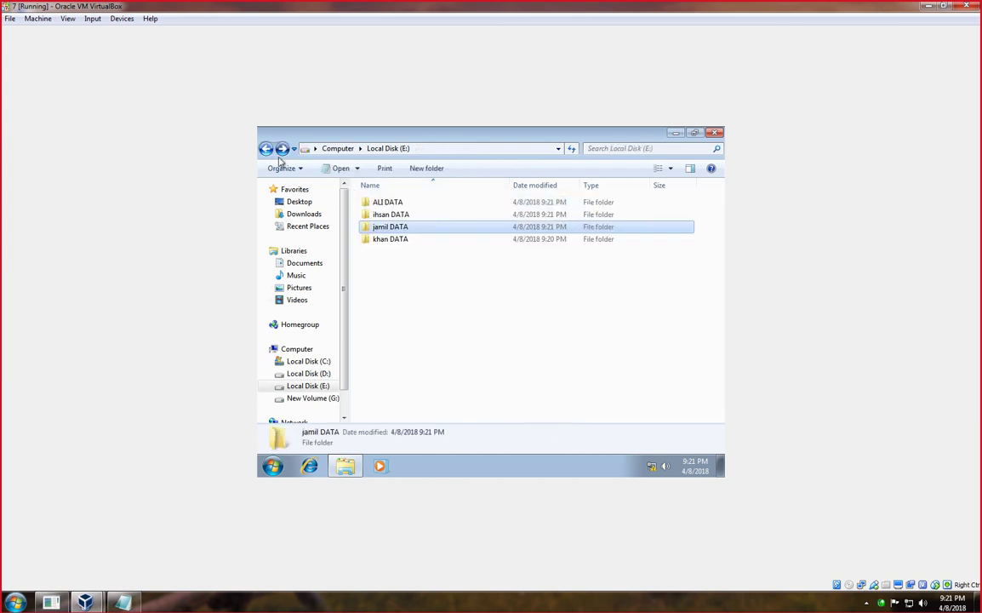
double_click(377, 240)
key("ctrl+v")
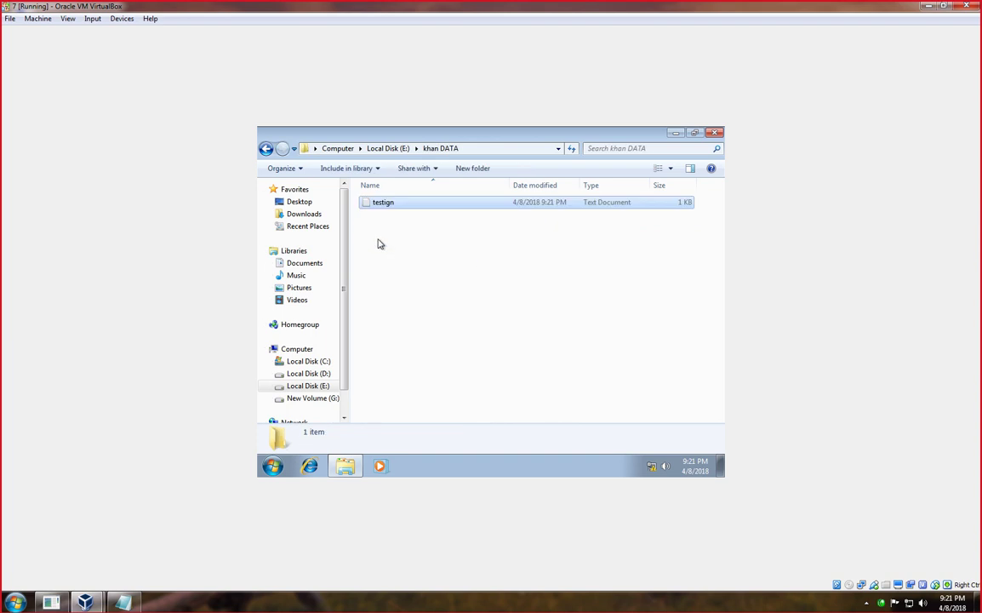
left_click(266, 149)
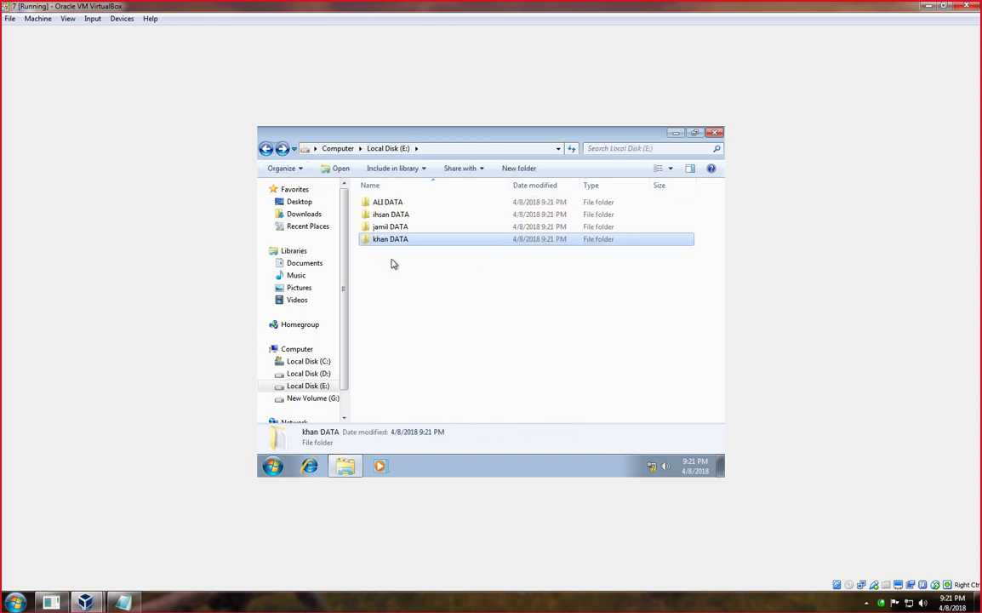
Return from Local Disk (E:) to the Computer drives overview.
left_click(408, 287)
right_click(388, 205)
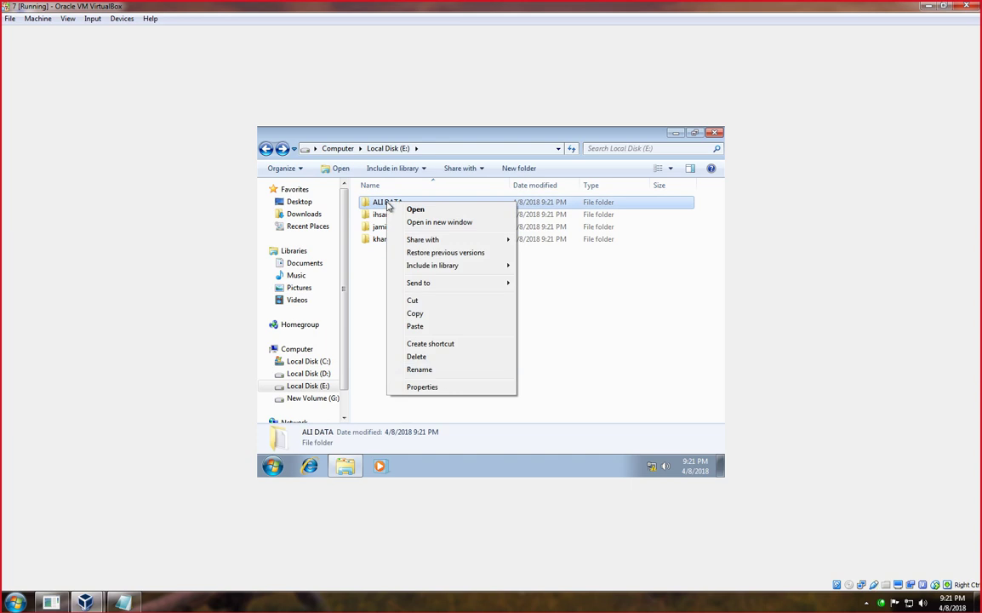
left_click(562, 329)
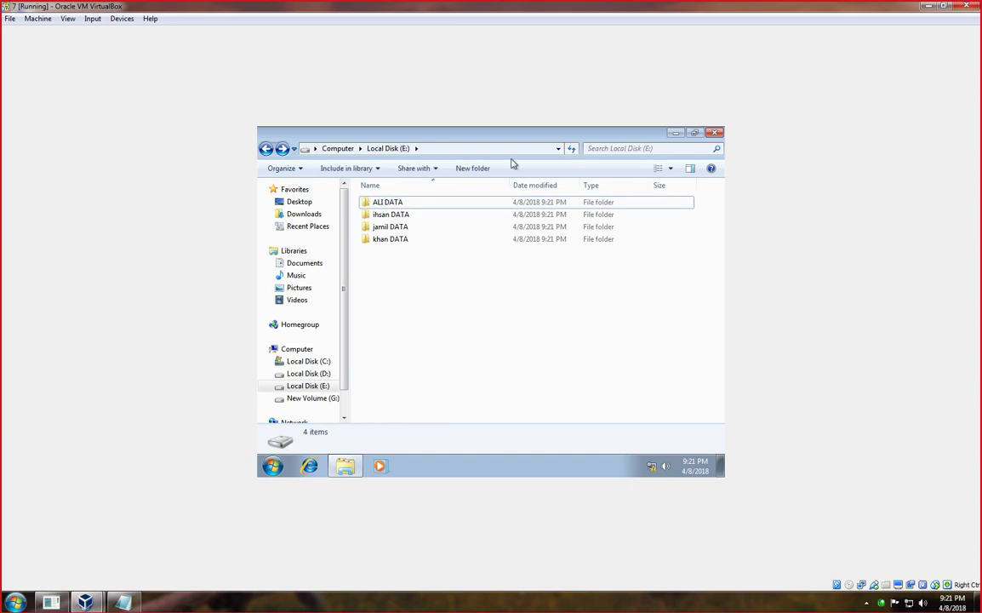
left_click(266, 149)
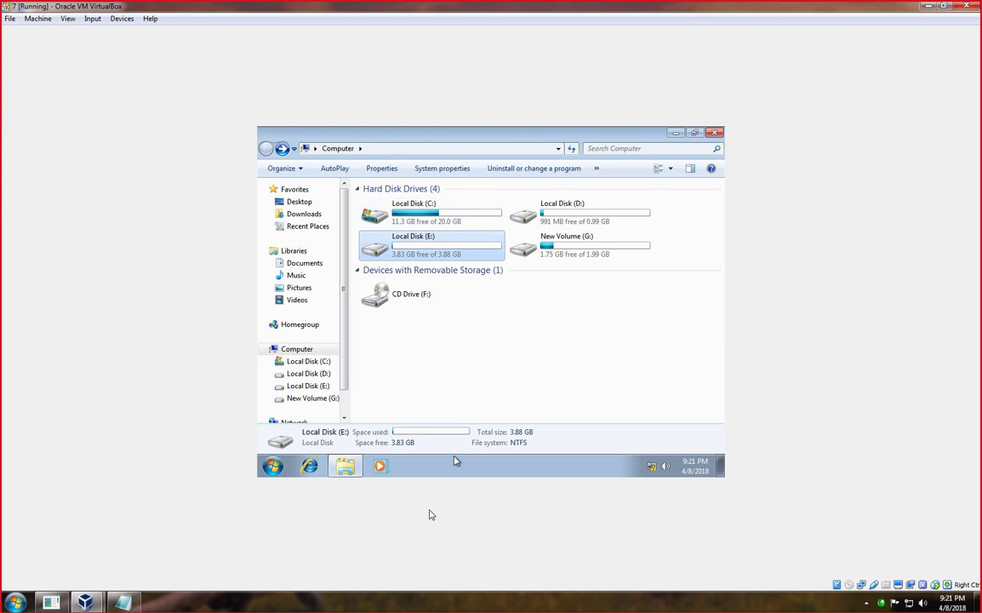
left_click(408, 606)
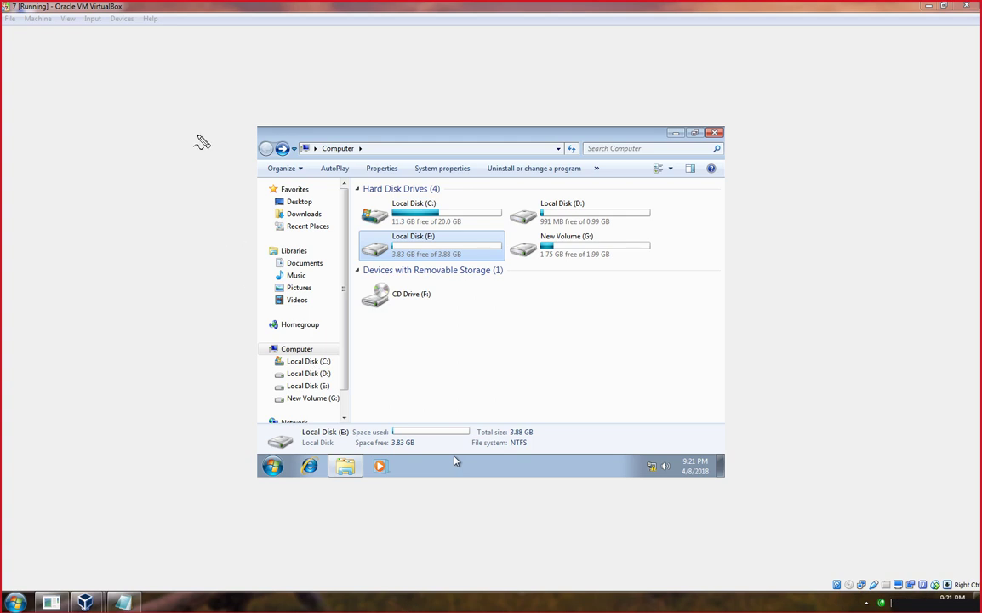
mouse_move(201, 132)
left_mouse_down()
mouse_move(155, 132)
mouse_move(155, 236)
left_mouse_up()
mouse_move(201, 132)
left_mouse_down()
mouse_move(210, 186)
mouse_move(155, 232)
mouse_move(183, 278)
mouse_move(62, 303)
mouse_move(58, 344)
mouse_move(39, 366)
mouse_move(55, 349)
mouse_move(50, 383)
left_mouse_up()
left_click_drag(127, 295, 139, 379)
mouse_move(167, 296)
left_mouse_down()
mouse_move(201, 359)
mouse_move(189, 374)
mouse_move(203, 376)
mouse_move(195, 381)
left_mouse_up()
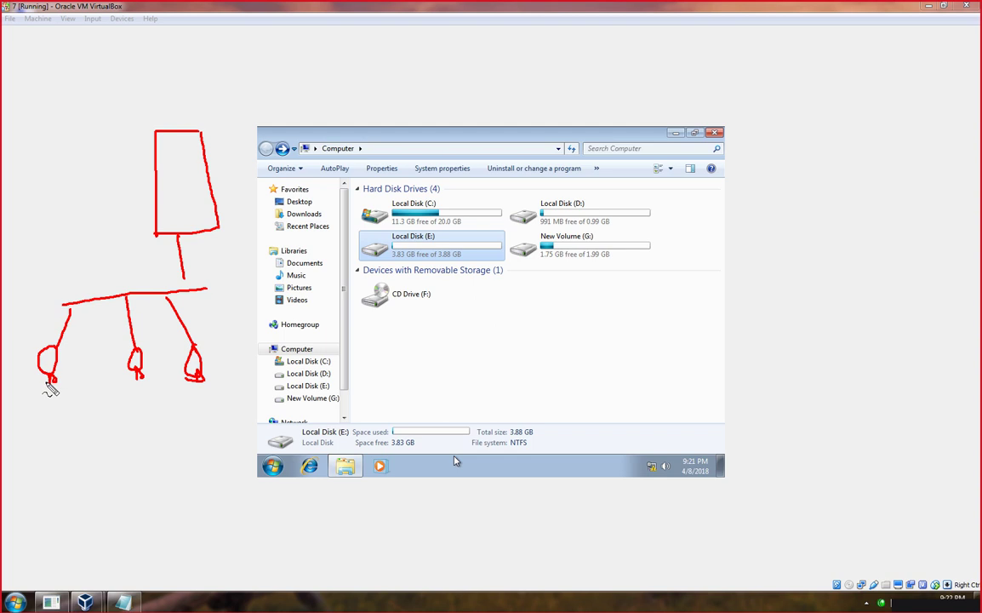
mouse_move(42, 397)
left_mouse_down()
mouse_move(14, 407)
mouse_move(49, 418)
mouse_move(72, 410)
mouse_move(56, 400)
mouse_move(89, 409)
mouse_move(94, 400)
mouse_move(97, 410)
mouse_move(7, 436)
mouse_move(17, 458)
mouse_move(97, 430)
mouse_move(75, 439)
left_mouse_up()
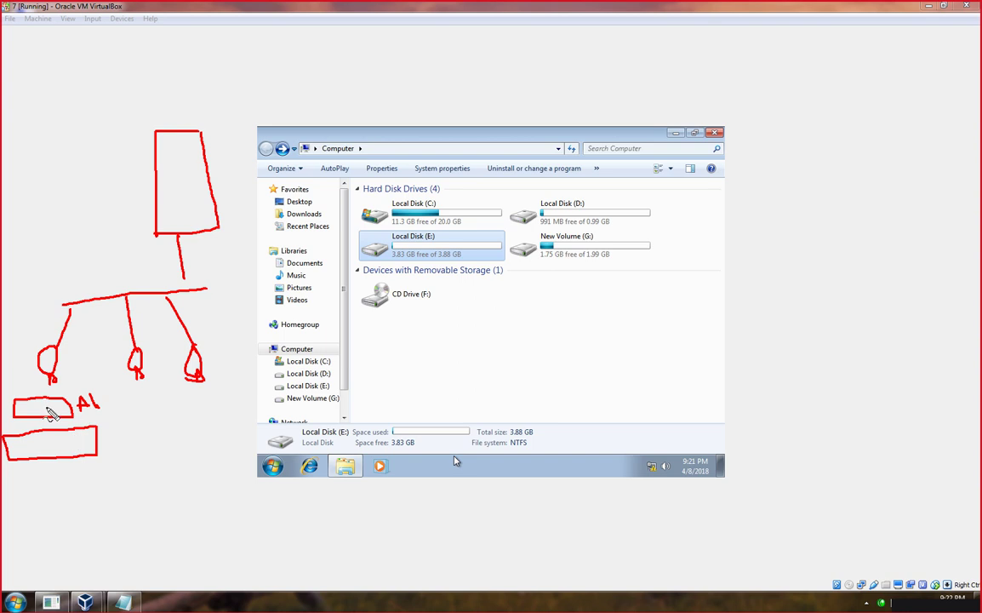
left_click(46, 409)
mouse_move(43, 442)
left_mouse_down()
mouse_move(45, 455)
mouse_move(80, 454)
left_mouse_up()
left_click_drag(197, 290, 233, 394)
mouse_move(228, 451)
left_mouse_down()
mouse_move(224, 399)
mouse_move(248, 417)
mouse_move(259, 452)
left_mouse_up()
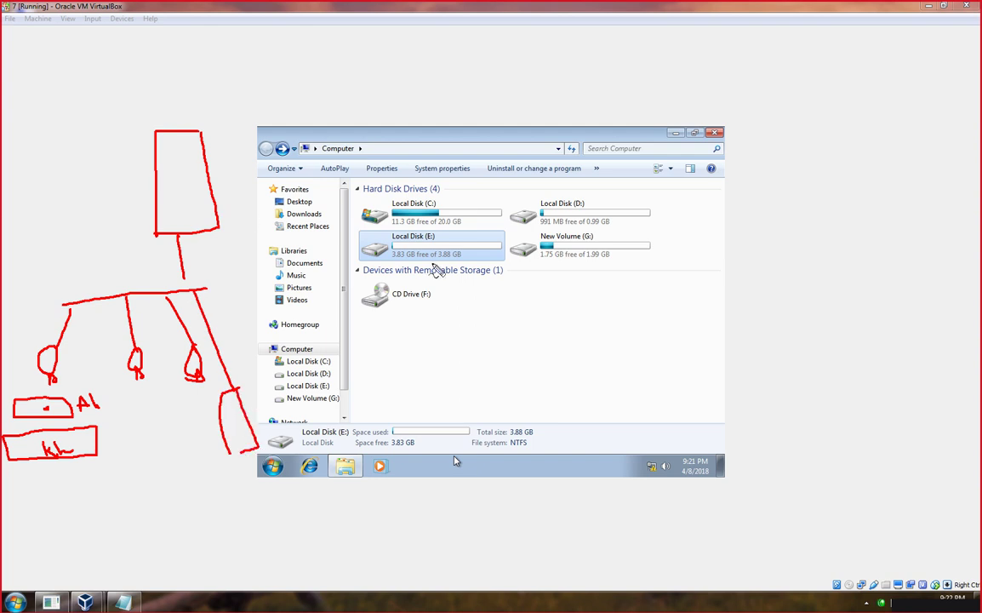
key("Escape")
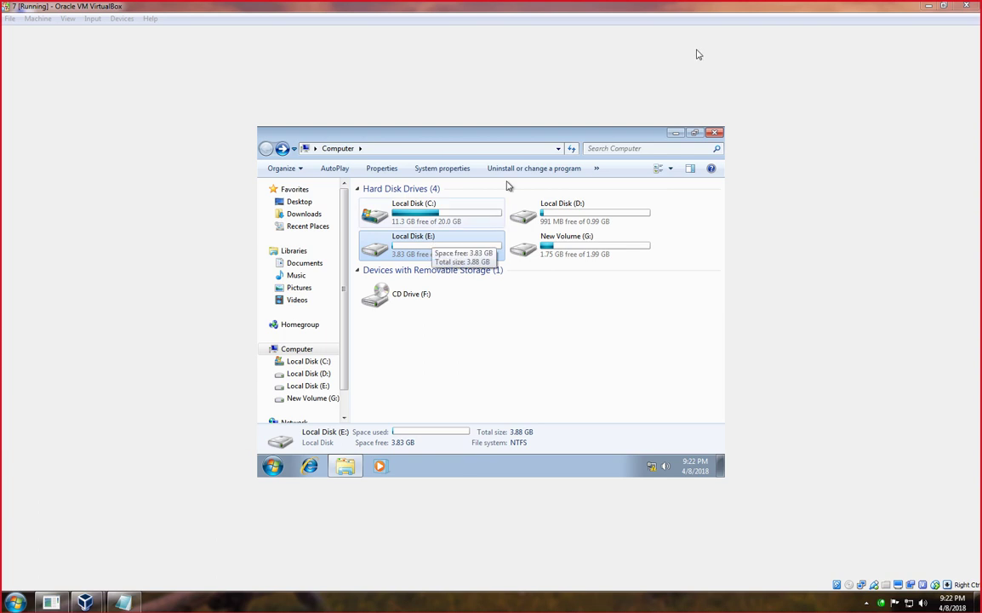
Minimize the Windows 7 VM and start virtual machine 10 from VirtualBox Manager.
left_click(926, 7)
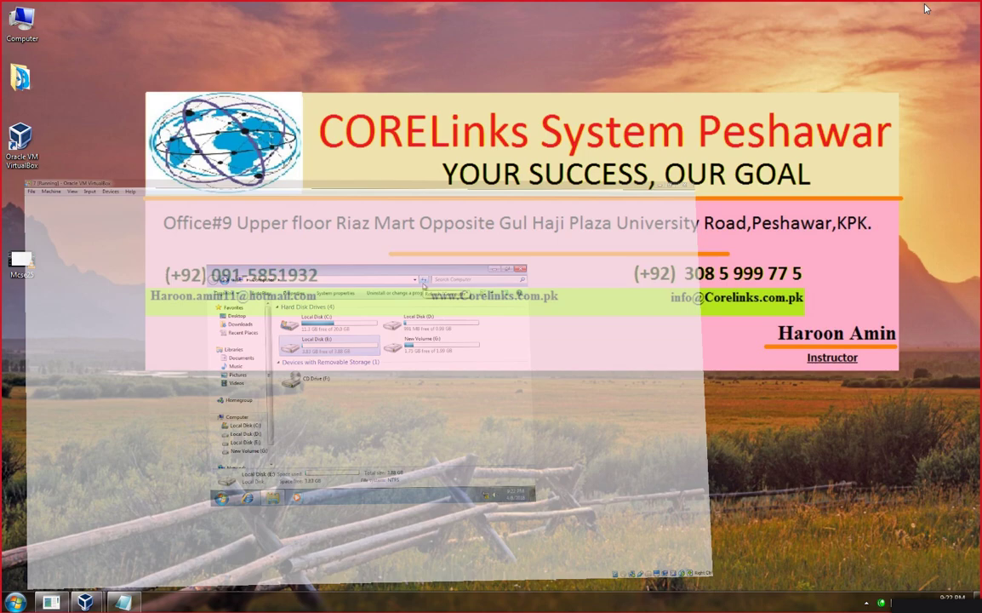
left_click(114, 572)
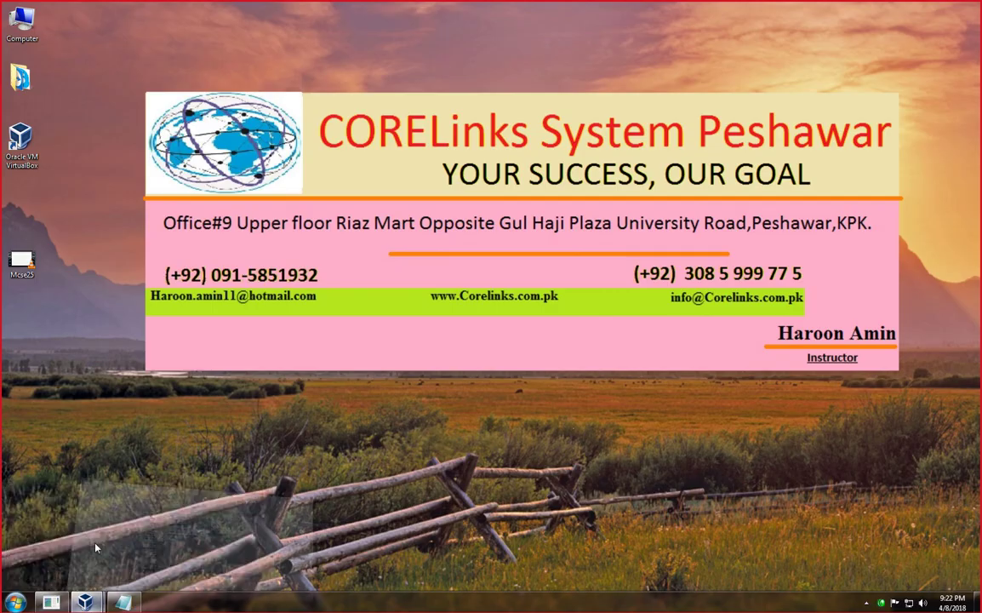
left_click(925, 14)
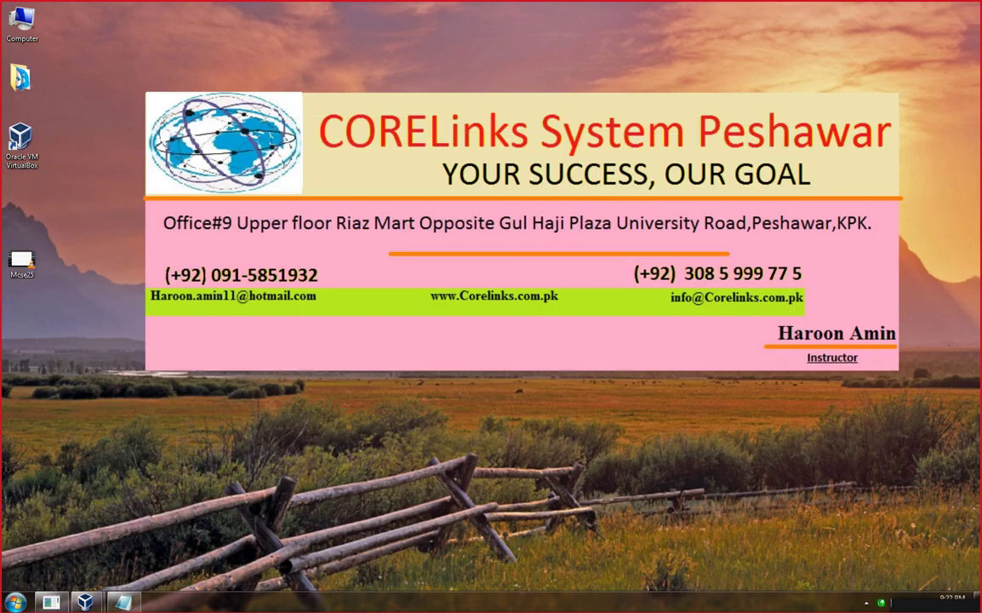
mouse_move(84, 601)
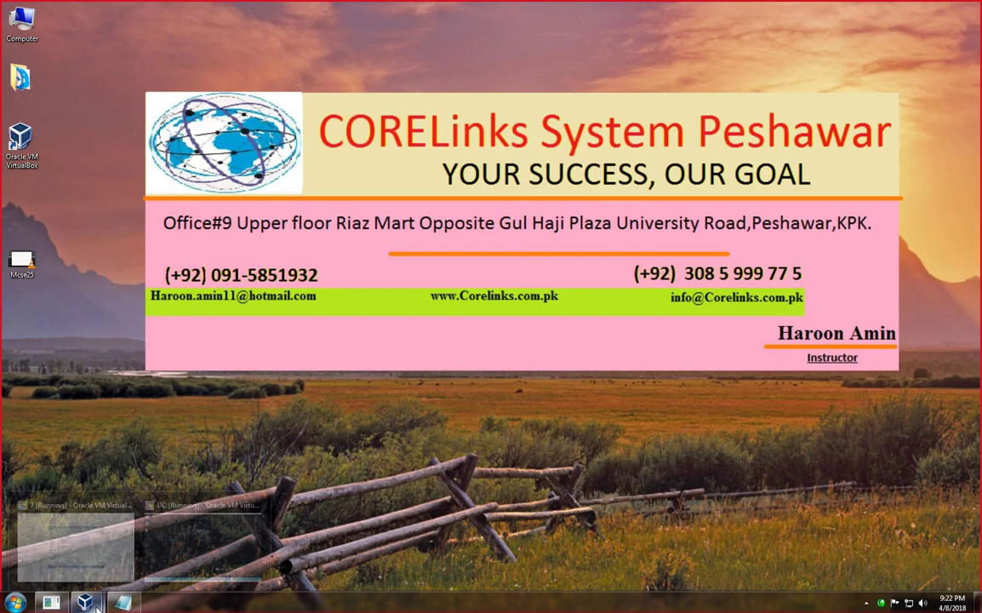
double_click(21, 151)
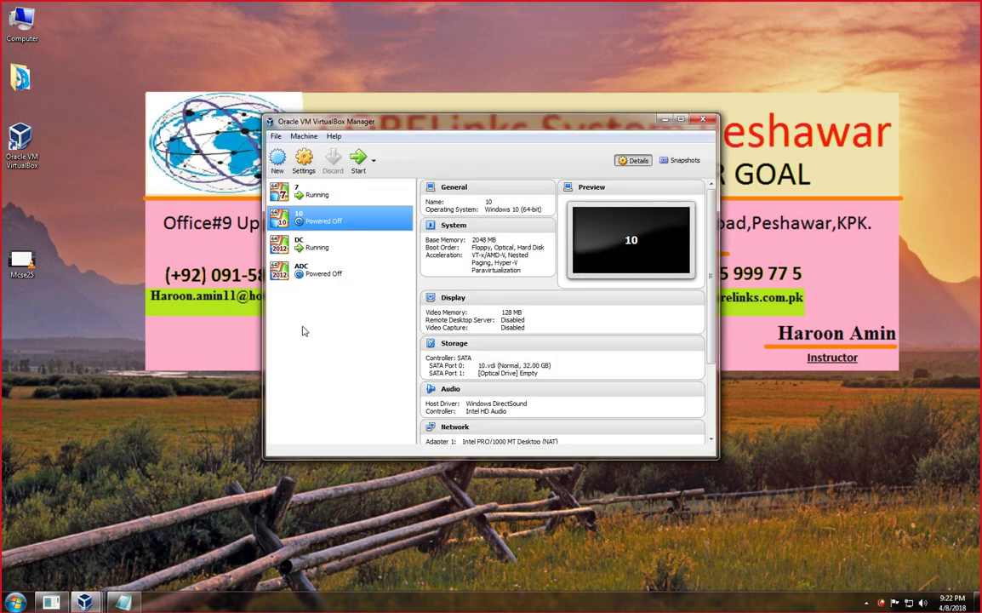
double_click(316, 221)
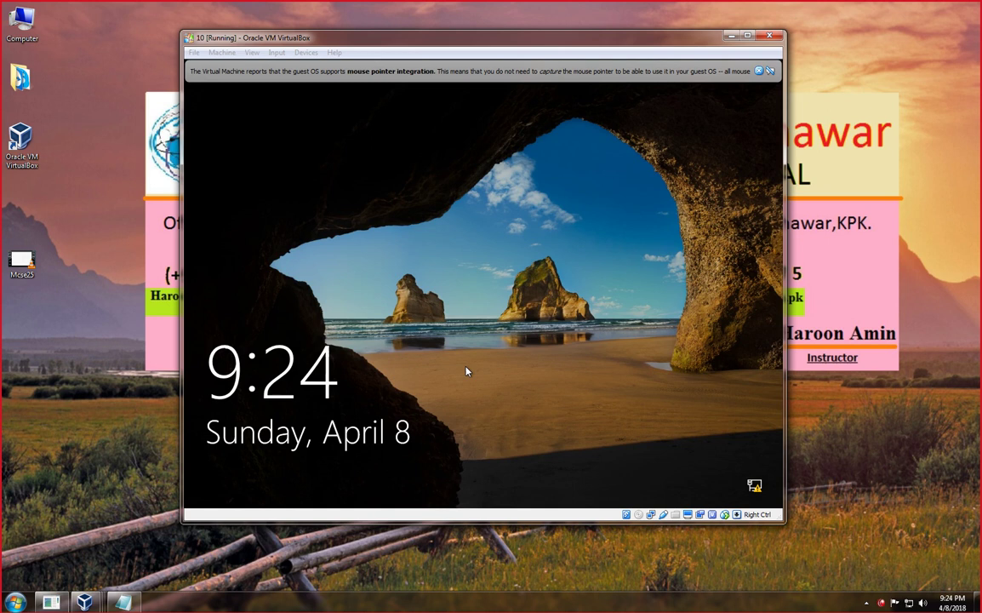
Sign in to the Windows 10 VM with the account password.
left_click(467, 373)
type("1234")
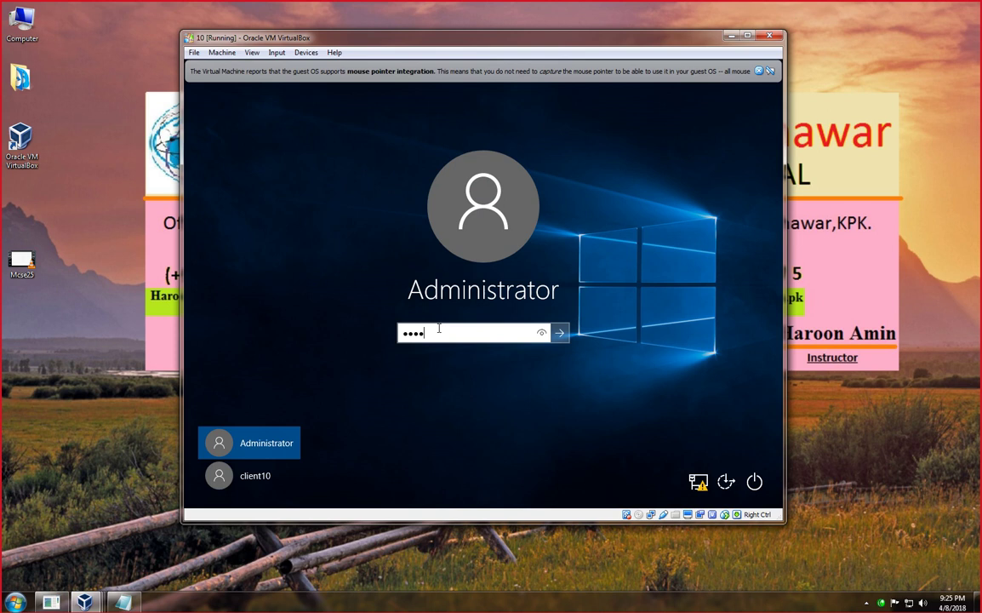
key("Return")
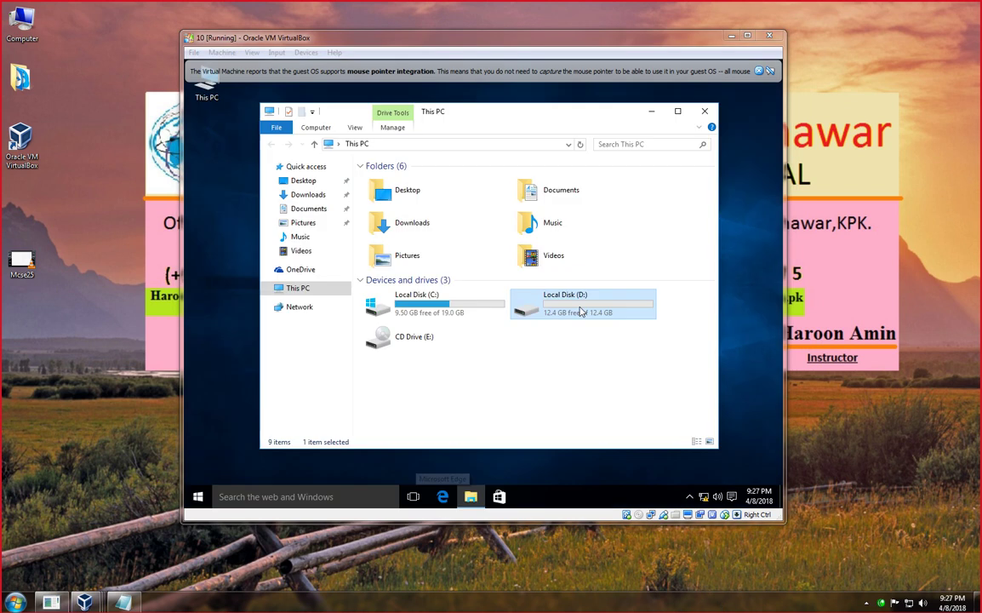
Create a folder named win10 on Local Disk (D:).
double_click(581, 311)
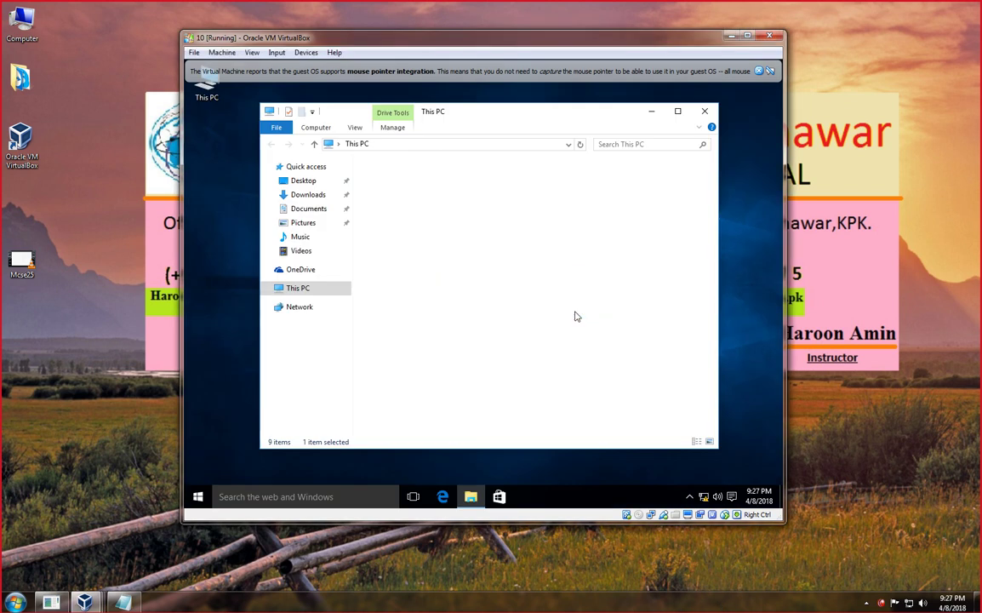
right_click(525, 282)
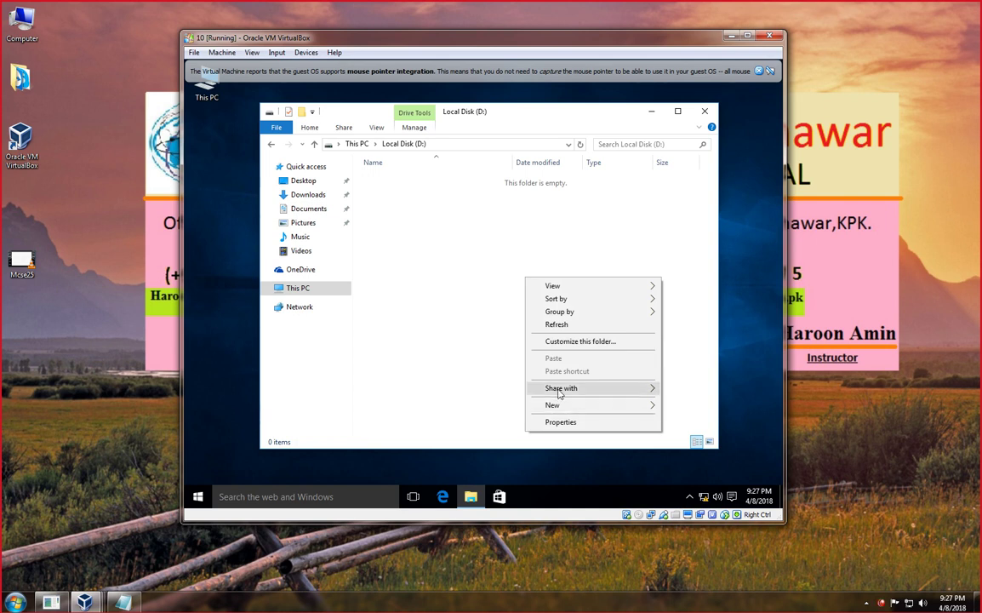
mouse_move(557, 406)
left_click(407, 312)
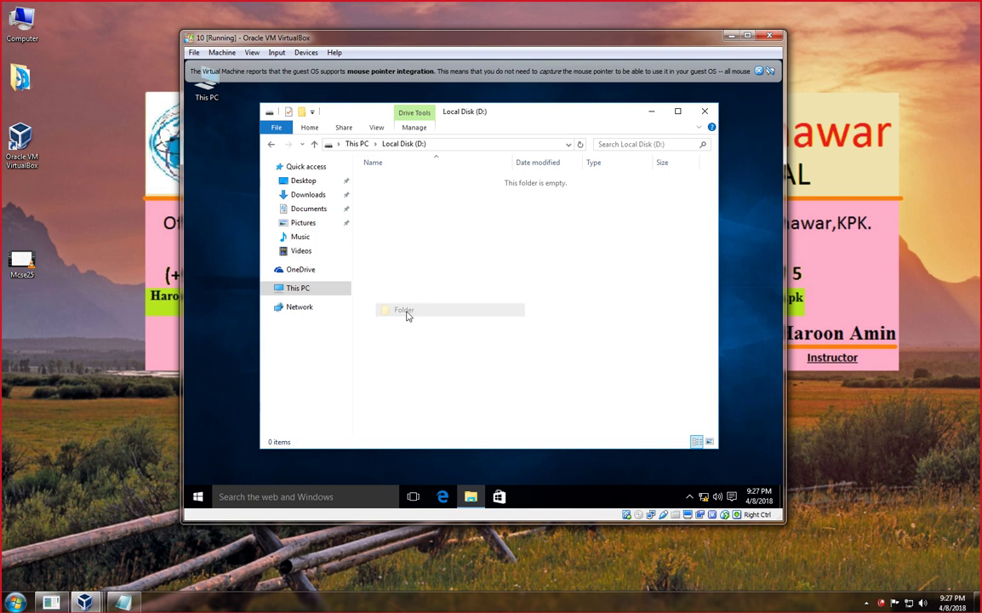
type("win")
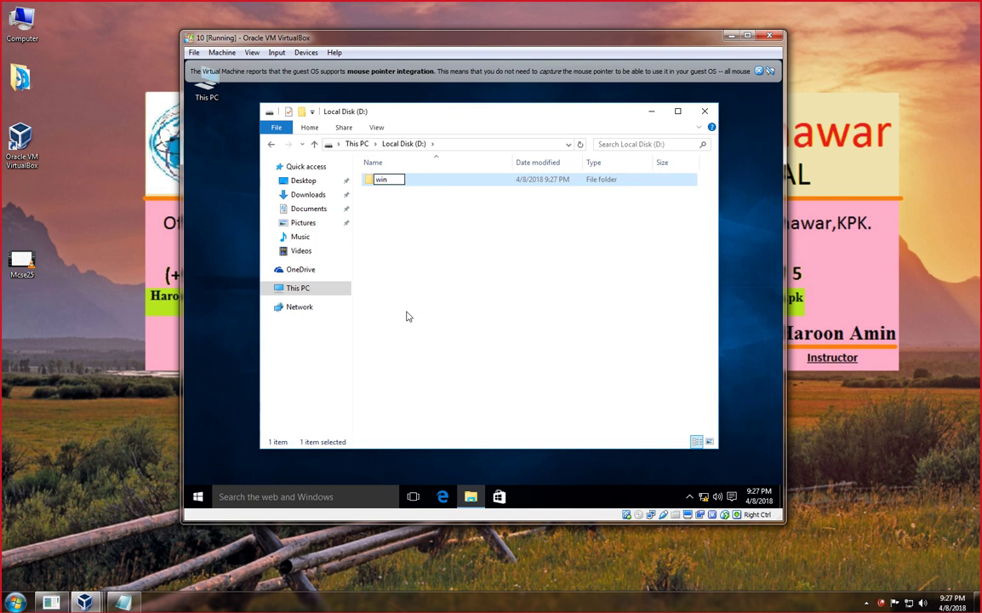
type("10")
left_click(447, 269)
Create a second folder named win10 KHALId, then open the win10 folder.
right_click(446, 265)
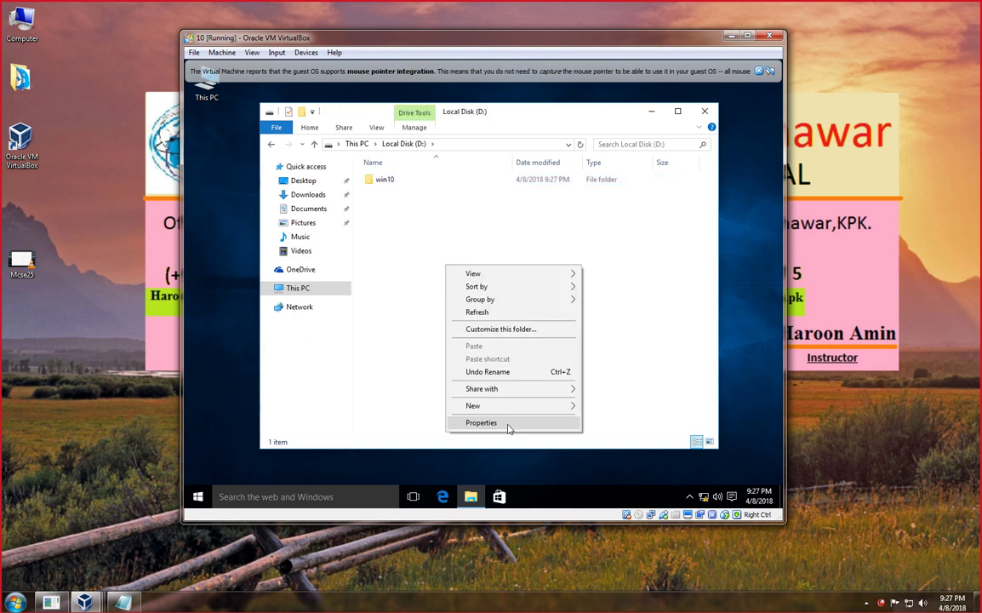
mouse_move(502, 406)
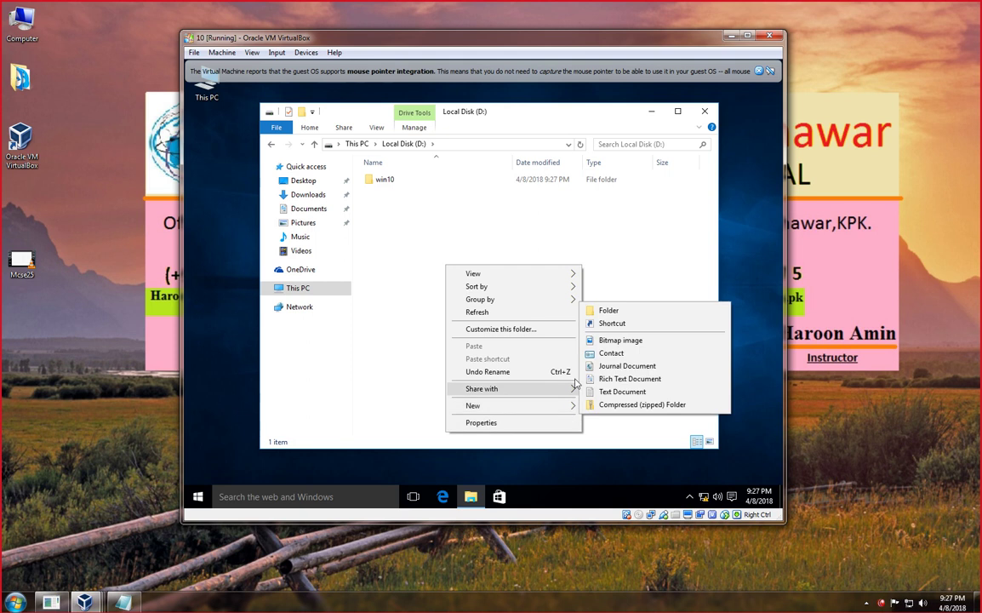
left_click(602, 310)
type("win10")
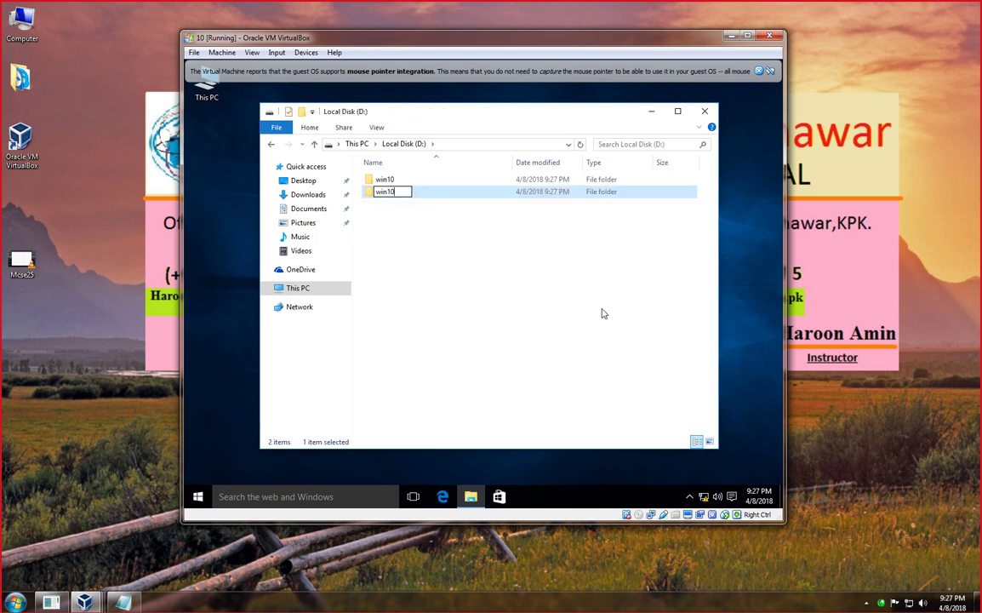
type(" A")
key("BackSpace")
key("BackSpace")
type("KHALIOD")
key("BackSpace")
key("BackSpace")
left_click(381, 182)
double_click(380, 182)
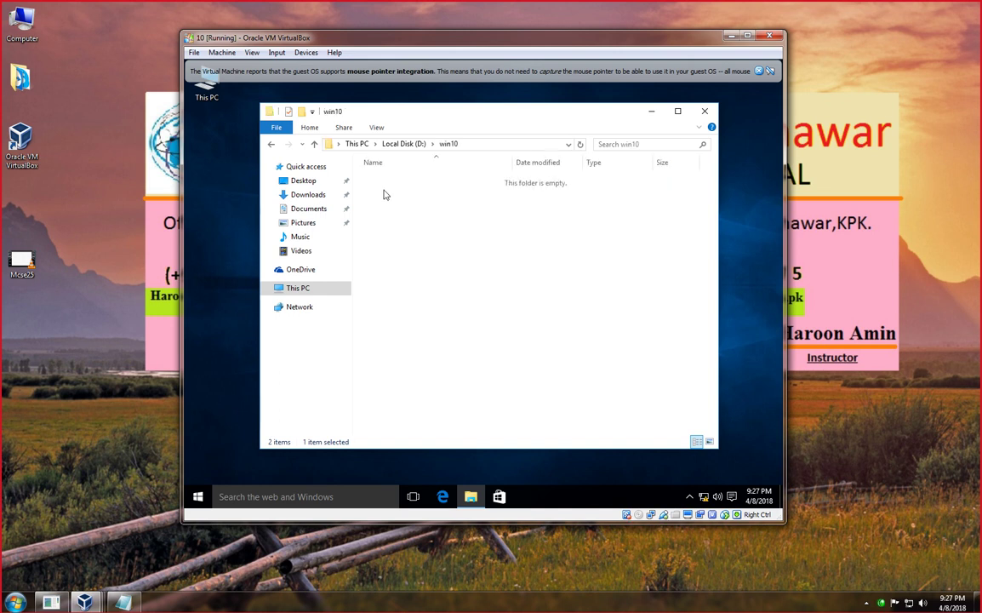
right_click(394, 220)
In win10, create a text file named win10 DATA containing 'testing data' and save it.
mouse_move(418, 351)
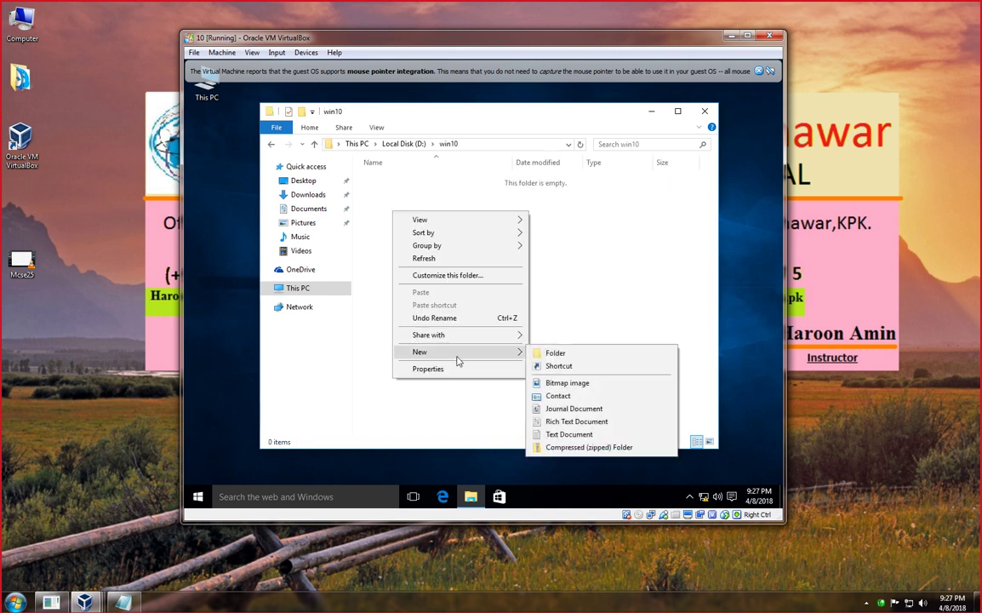
left_click(556, 436)
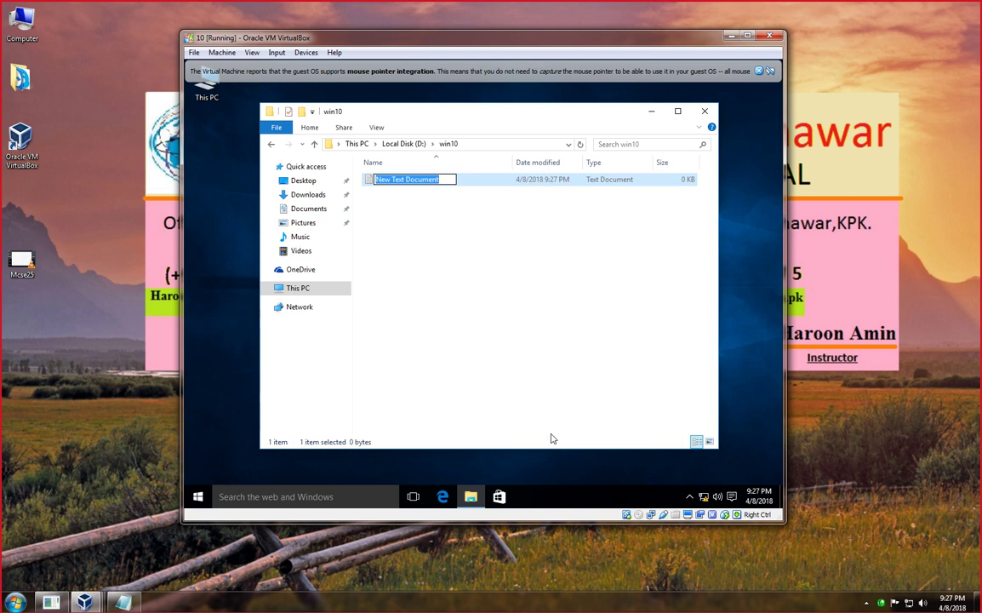
type("win10 DATA")
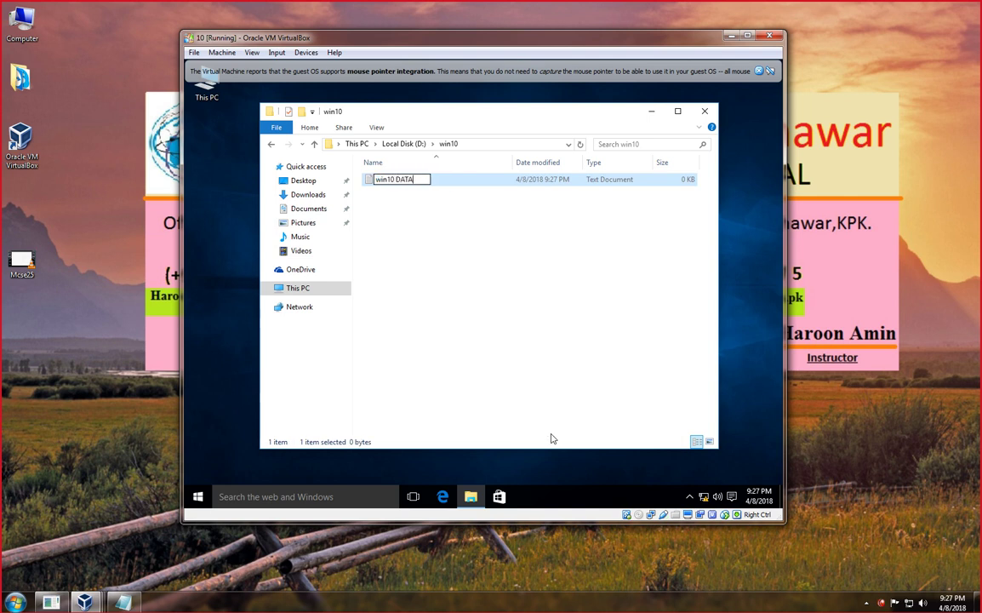
key("Return")
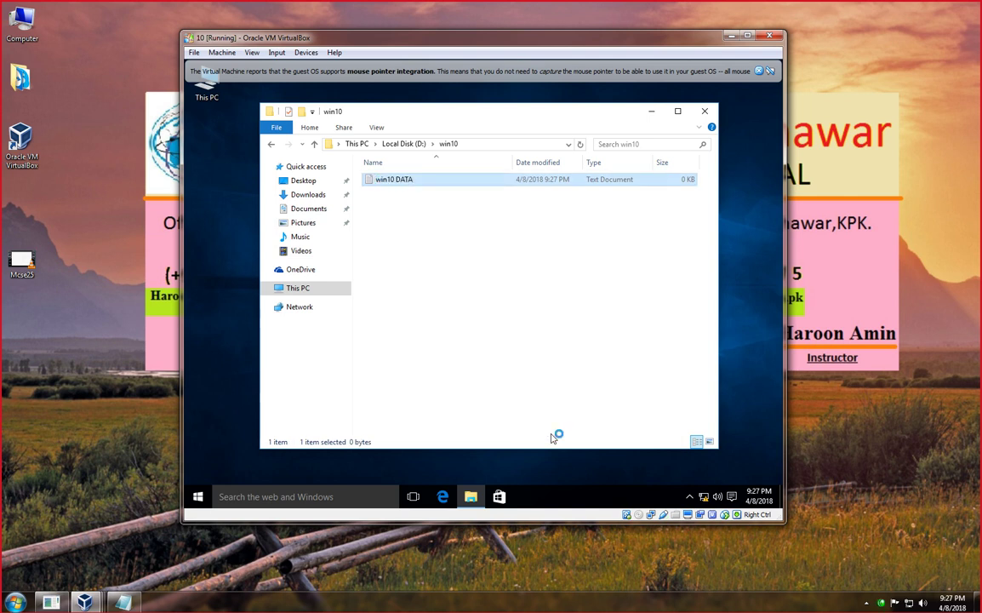
type("testing data")
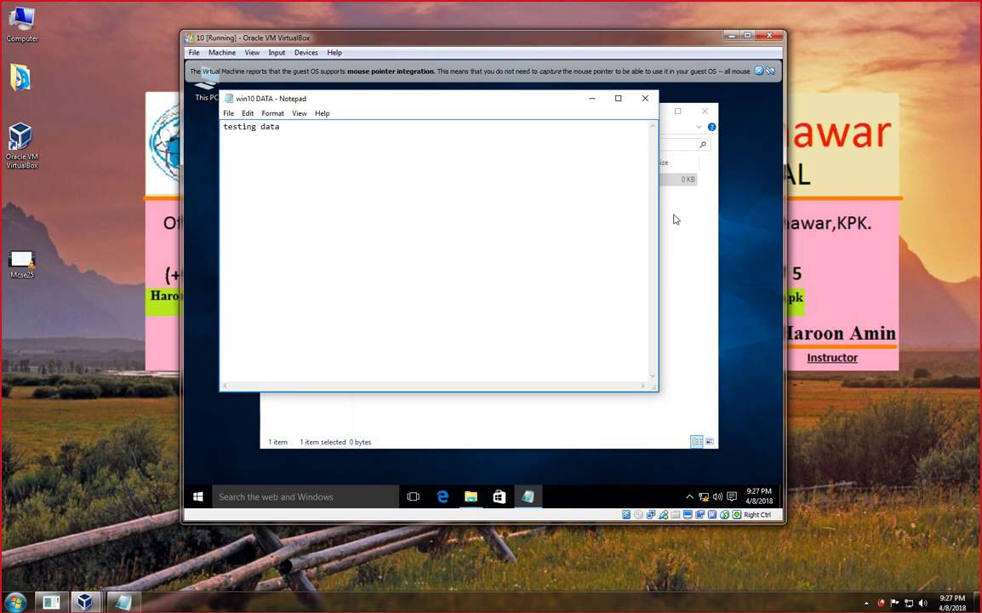
left_click(647, 104)
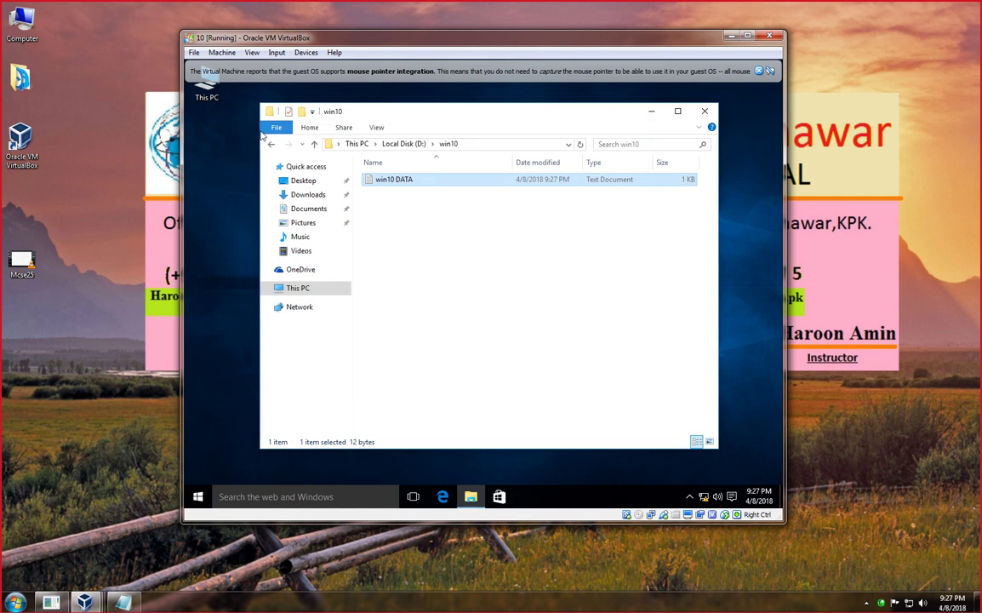
Paste a copy of win10 DATA into the win10 KHALId folder and return to D:.
left_click(272, 148)
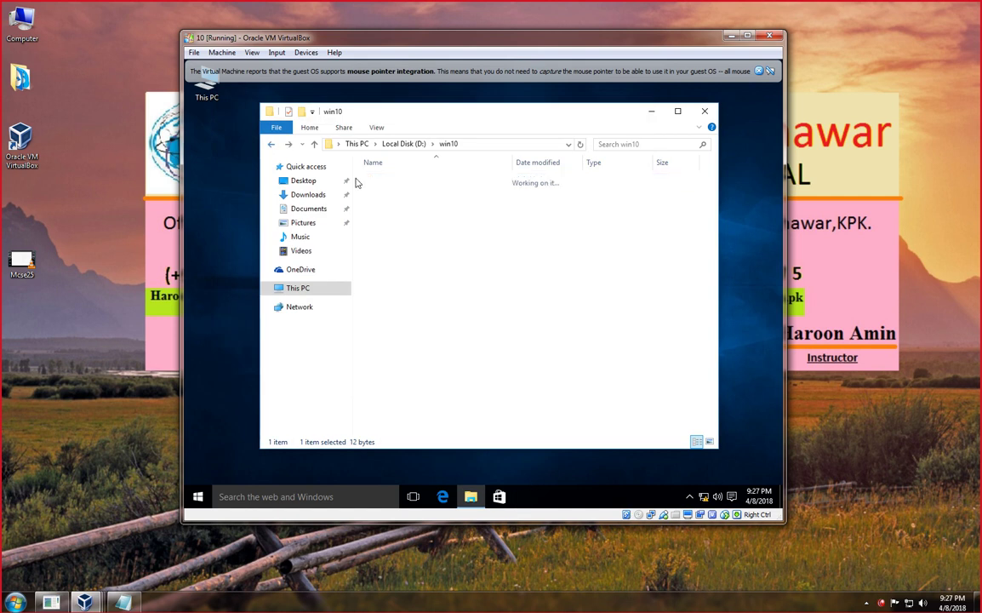
double_click(388, 196)
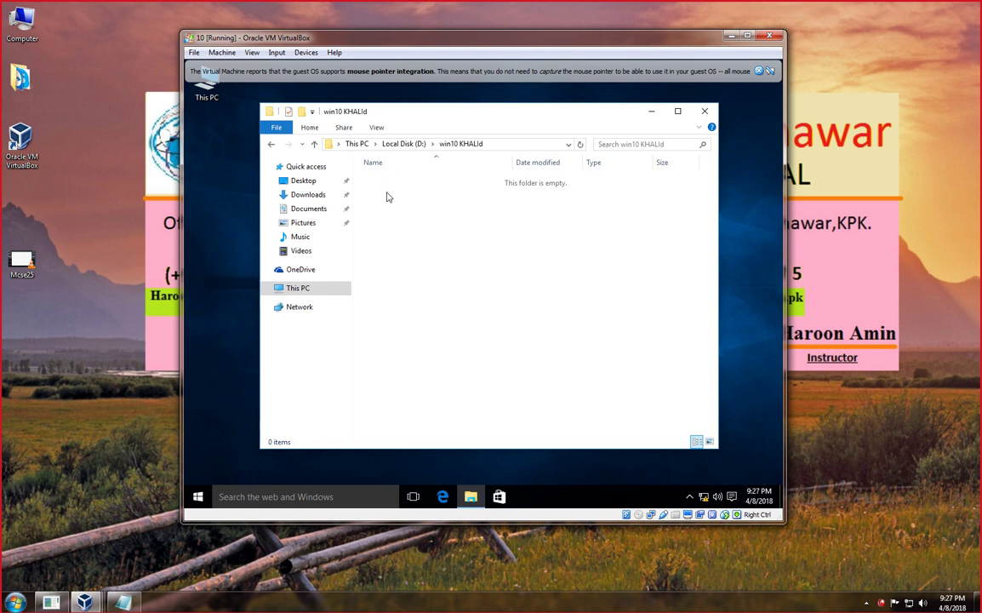
key("ctrl+v")
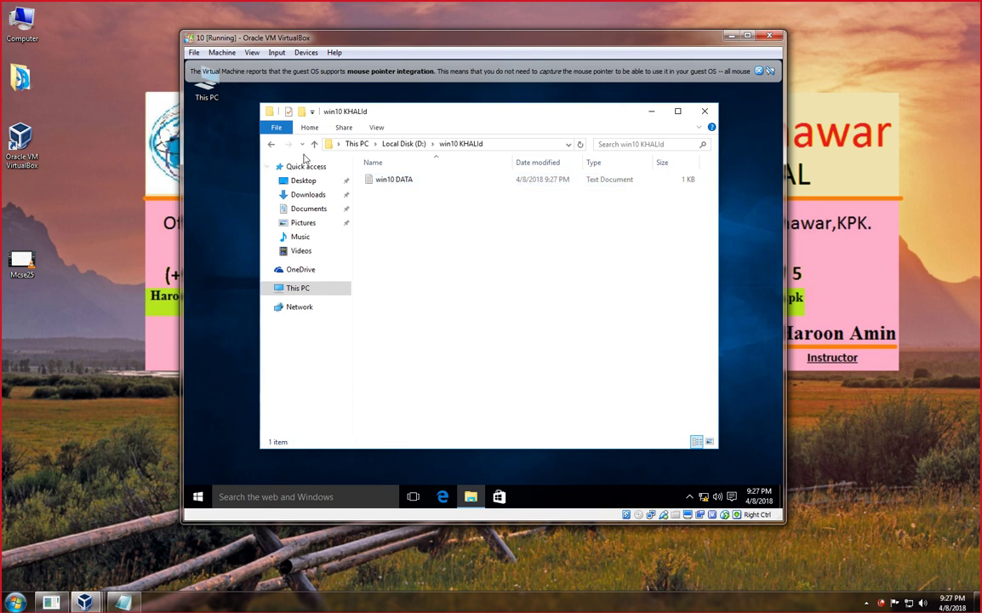
left_click(273, 149)
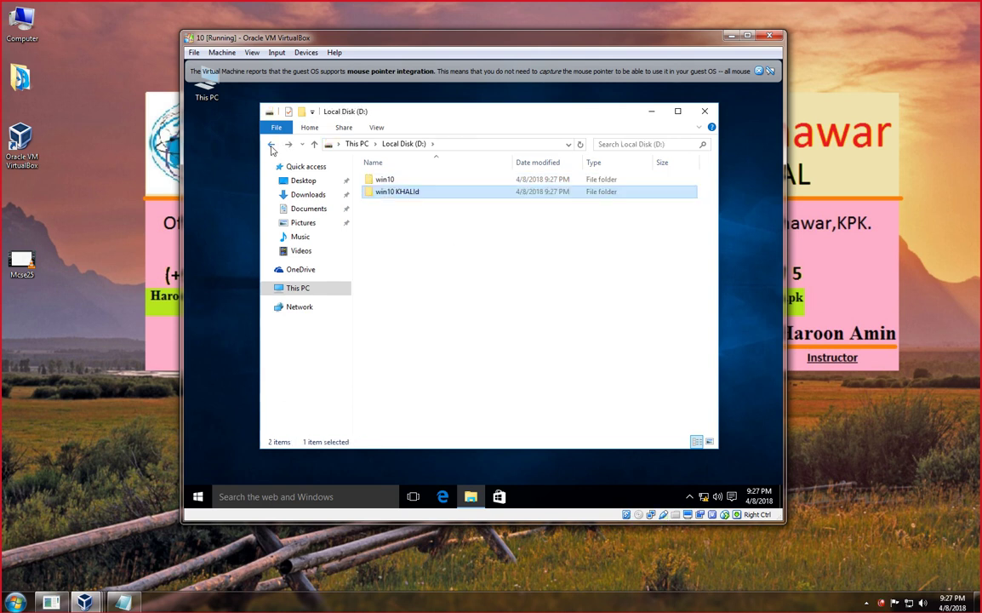
left_click(383, 180)
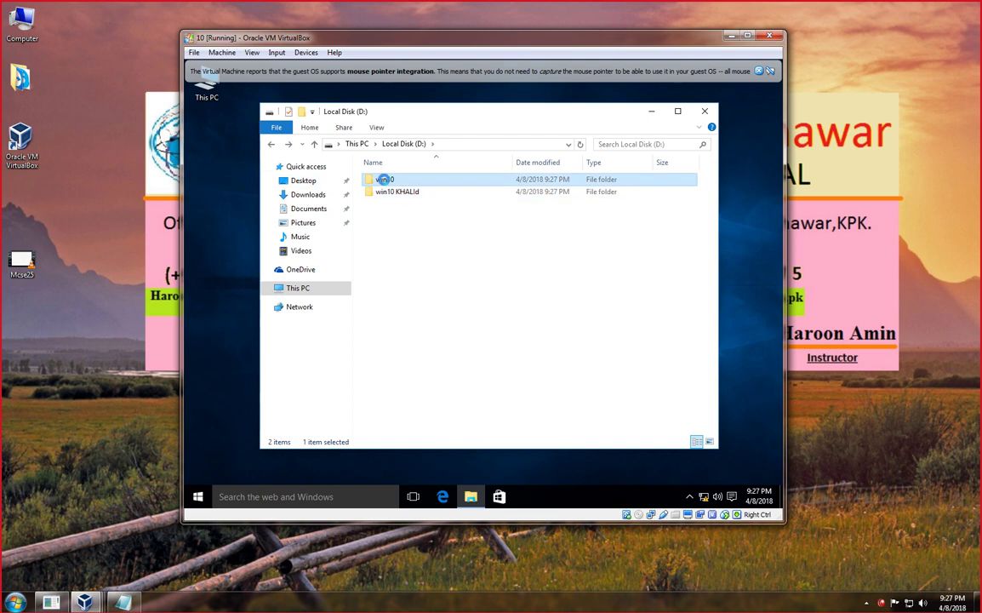
Share win10 through Advanced Sharing, with Everyone allowed Full Control.
right_click(383, 179)
left_click(438, 403)
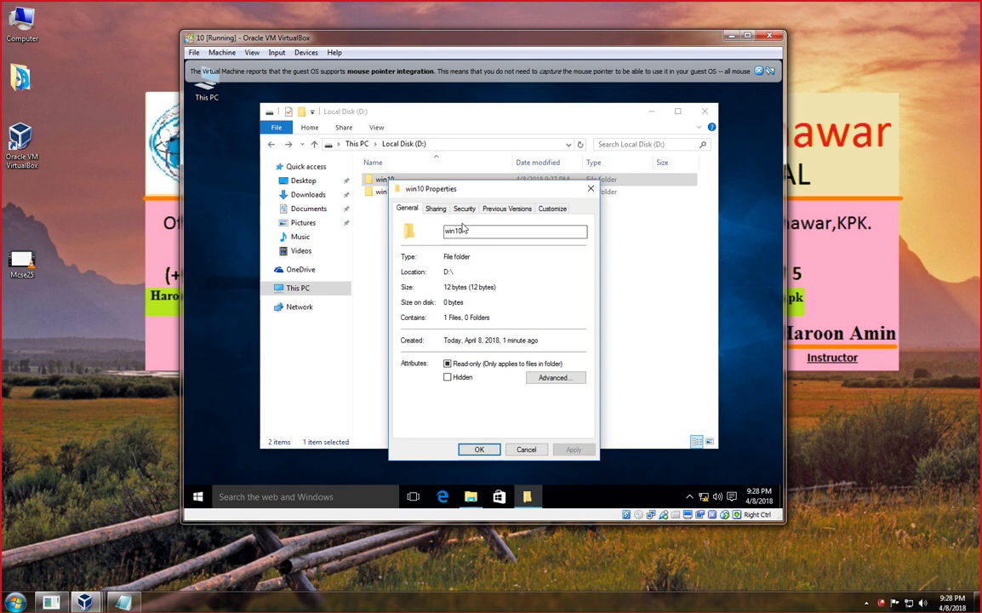
left_click(434, 209)
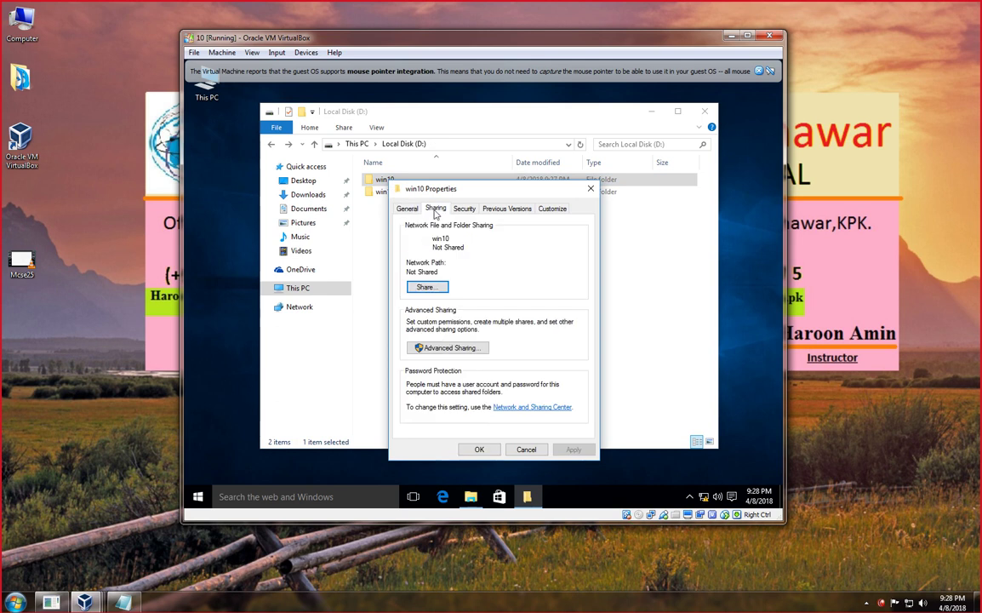
left_click(436, 347)
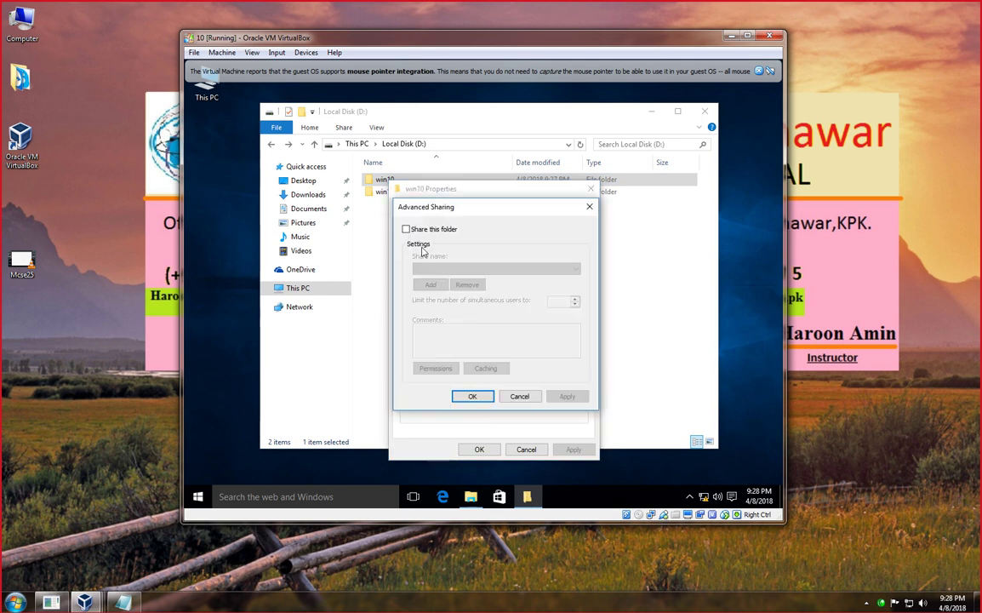
left_click(417, 231)
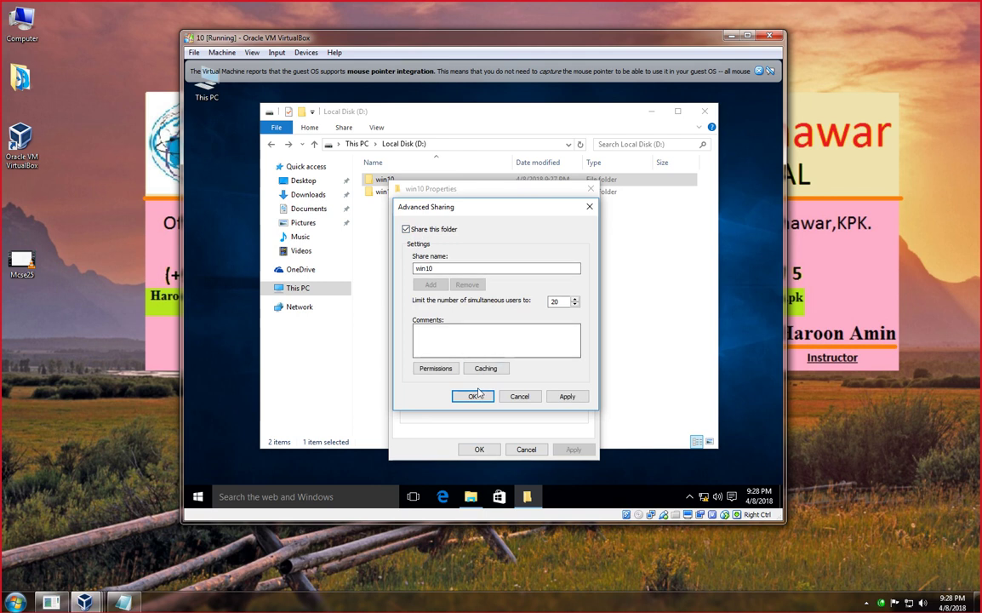
left_click(436, 368)
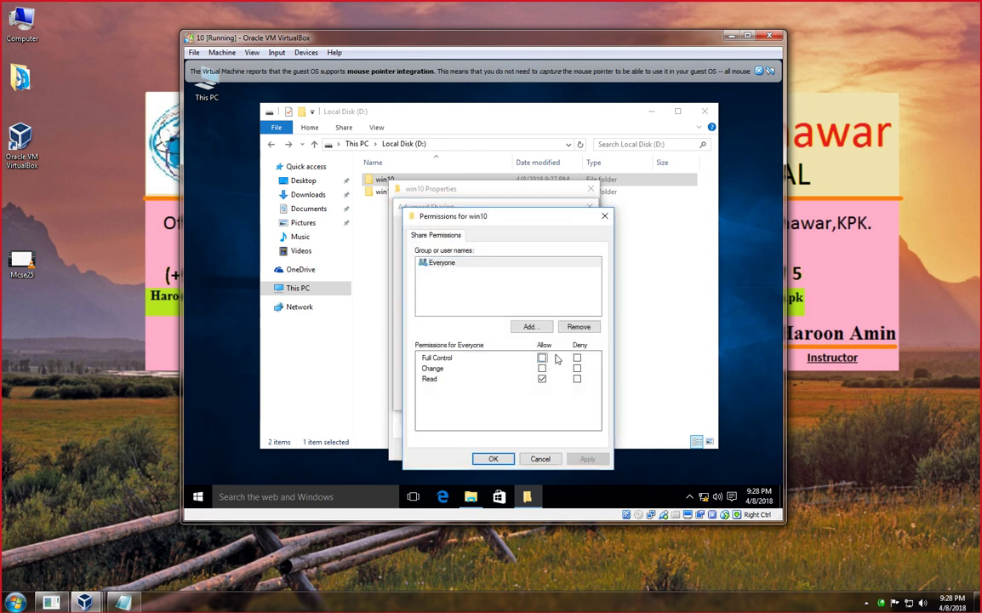
left_click(542, 358)
left_click(585, 459)
left_click(492, 459)
left_click(565, 398)
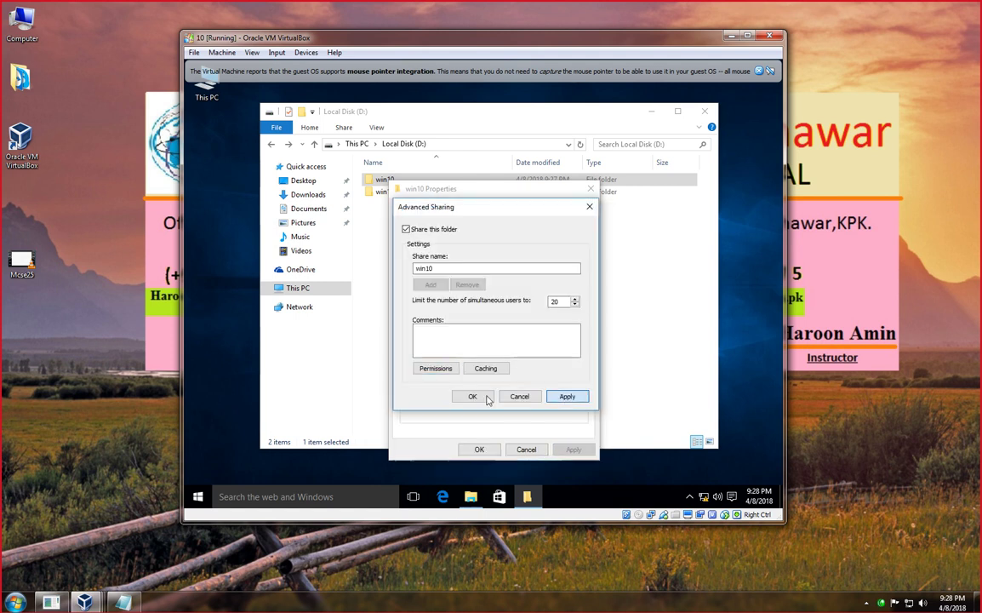
left_click(473, 396)
left_click(479, 450)
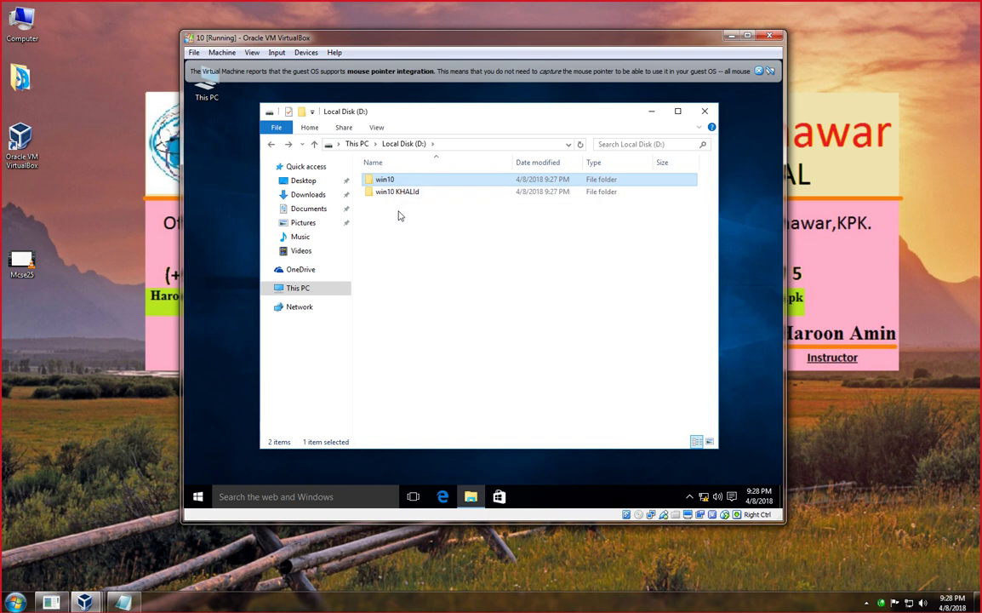
right_click(397, 192)
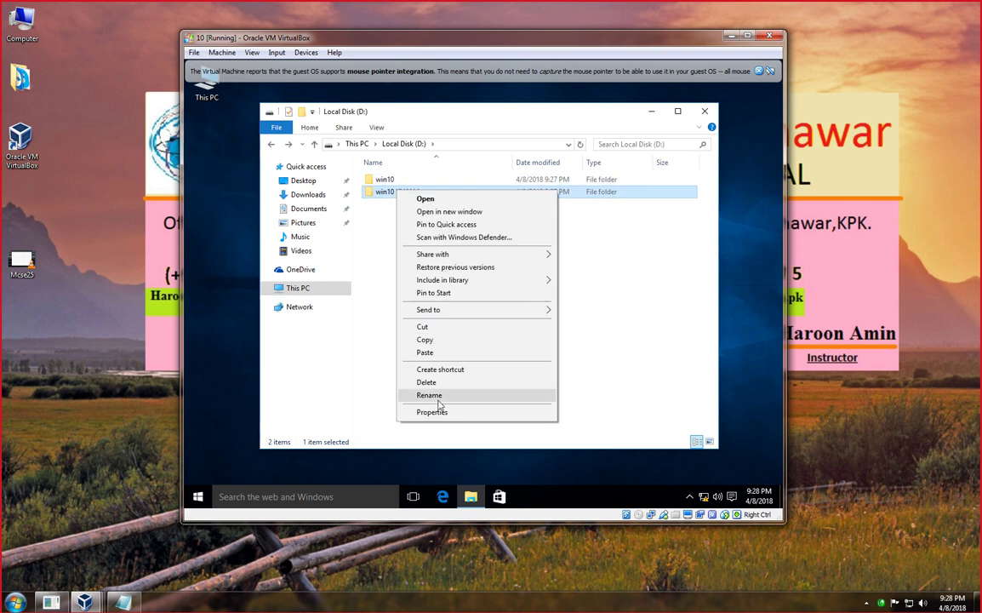
Share win10 KHALId with Everyone Full Control, then minimize the Windows 10 VM window.
left_click(439, 414)
left_click(447, 218)
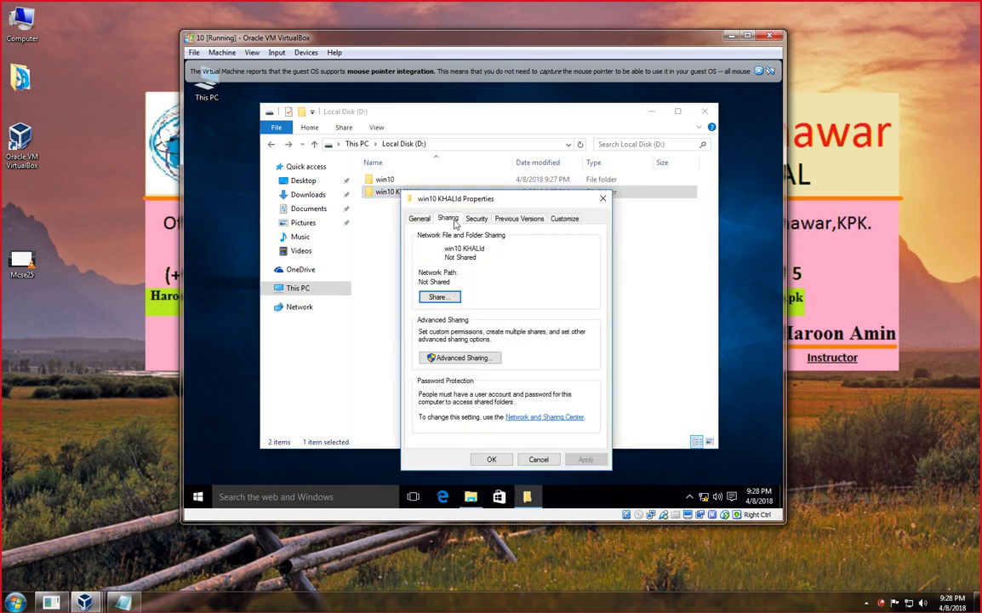
left_click(451, 357)
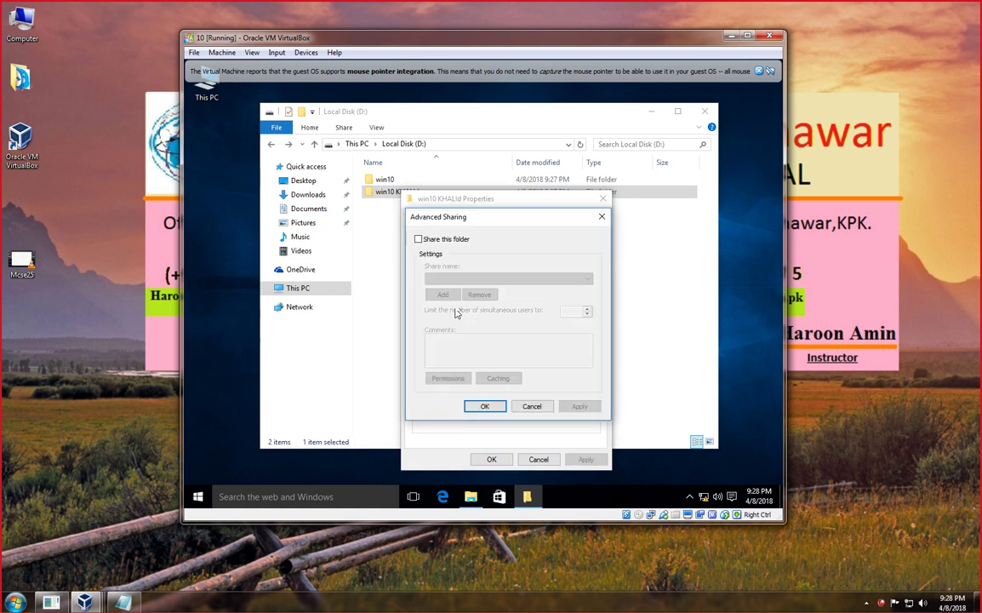
left_click(419, 239)
left_click(447, 378)
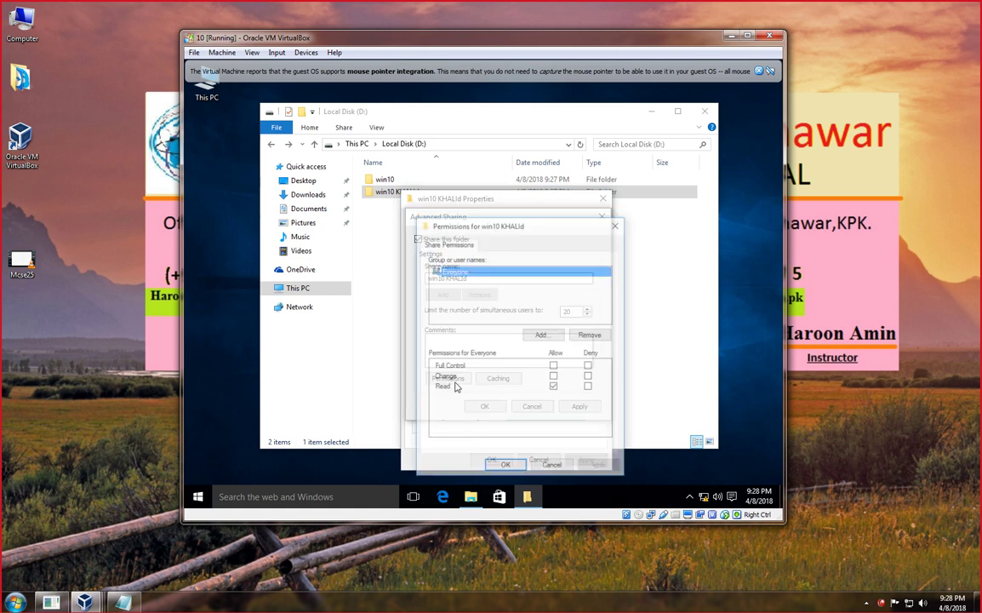
left_click(554, 366)
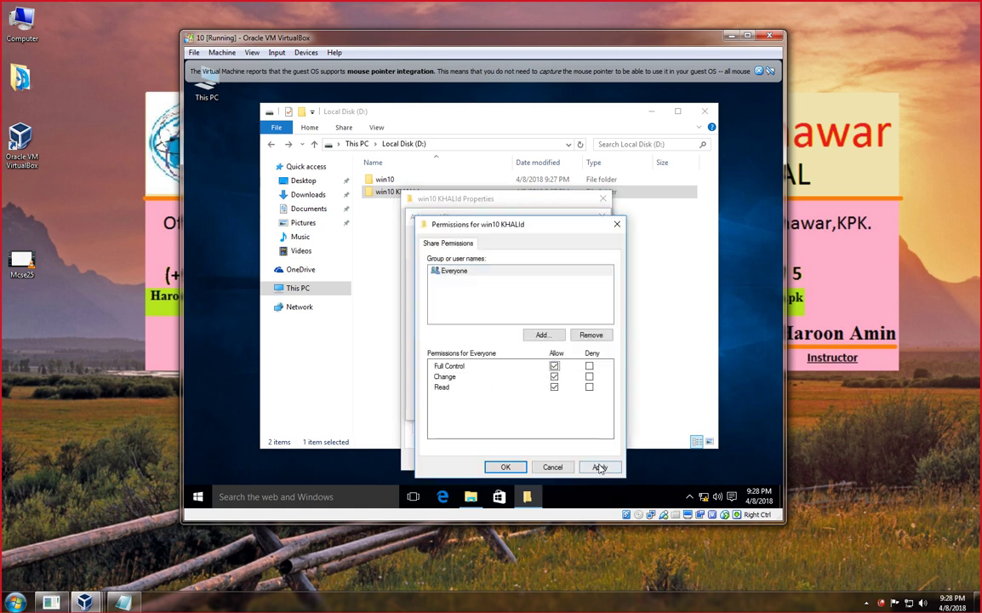
left_click(600, 467)
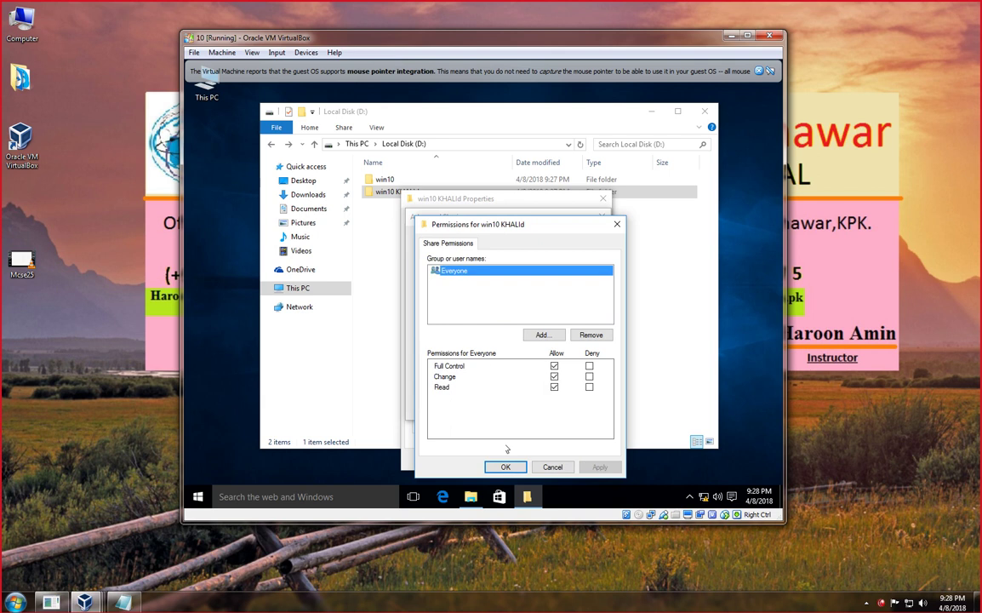
left_click(505, 466)
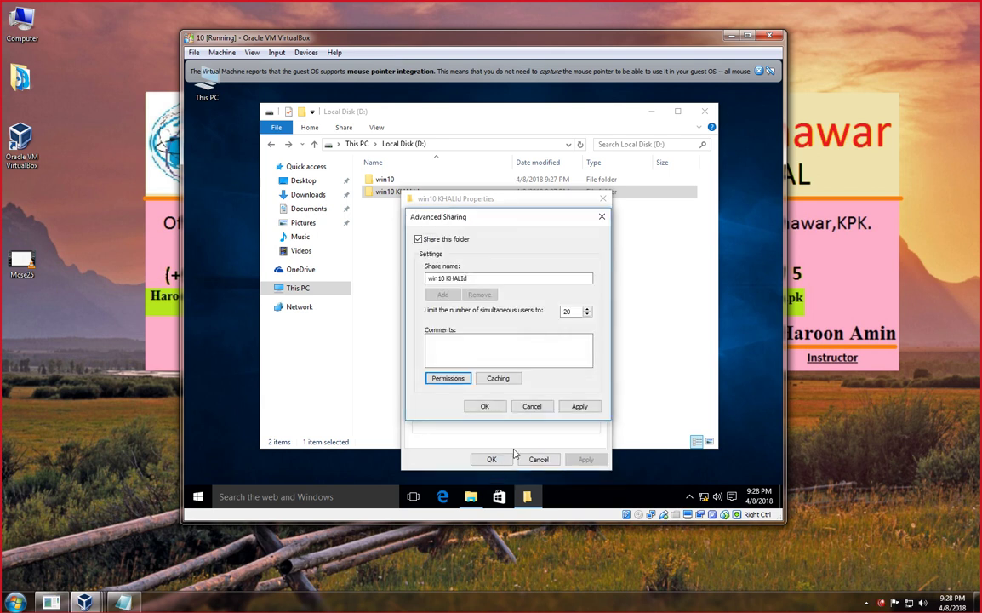
left_click(578, 410)
left_click(485, 407)
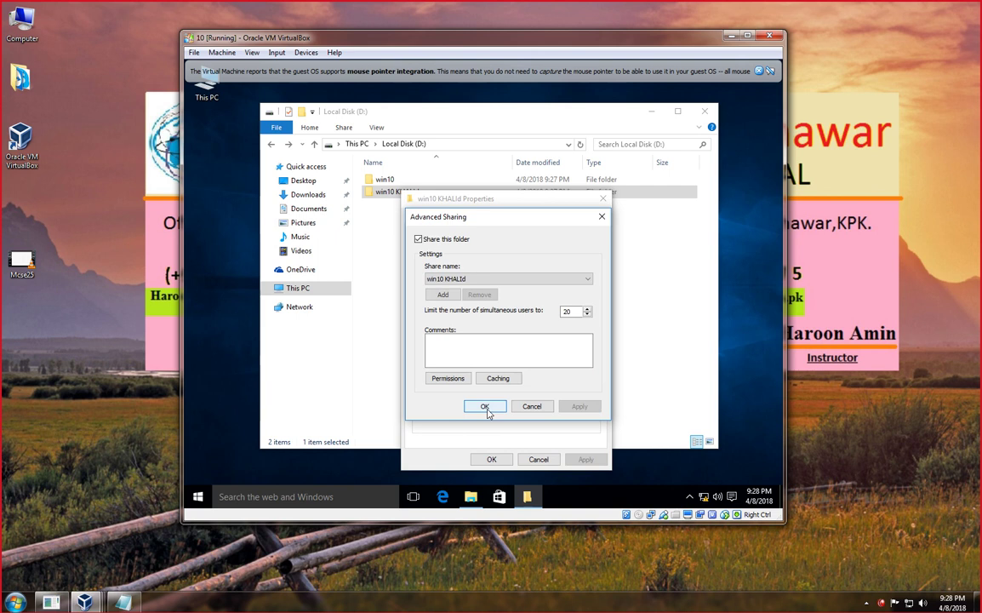
left_click(498, 459)
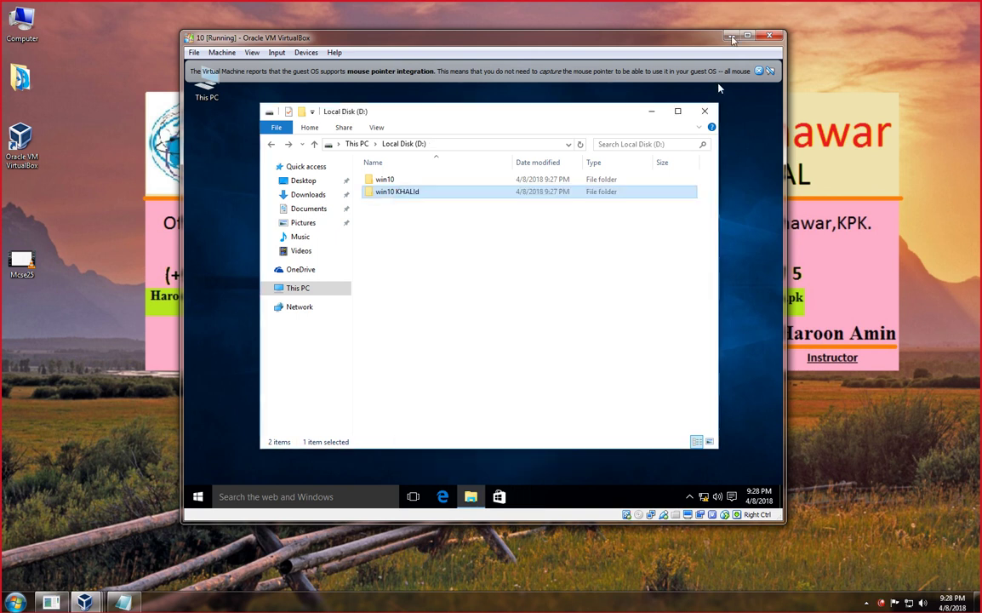
left_click(732, 39)
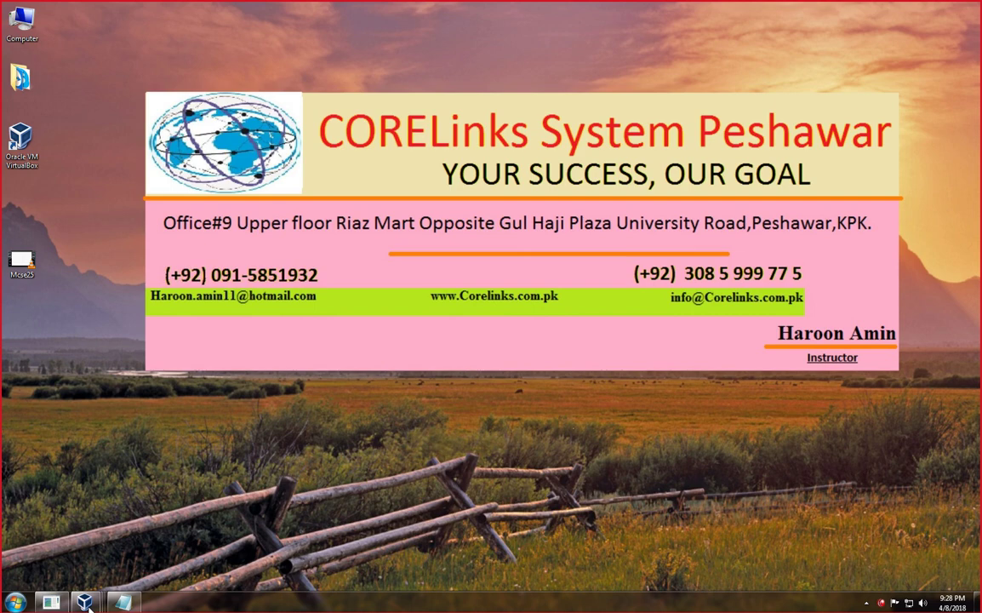
Back in the Windows 7 VM, open the properties of ALI DATA on Local Disk (E:).
left_click(86, 603)
double_click(456, 248)
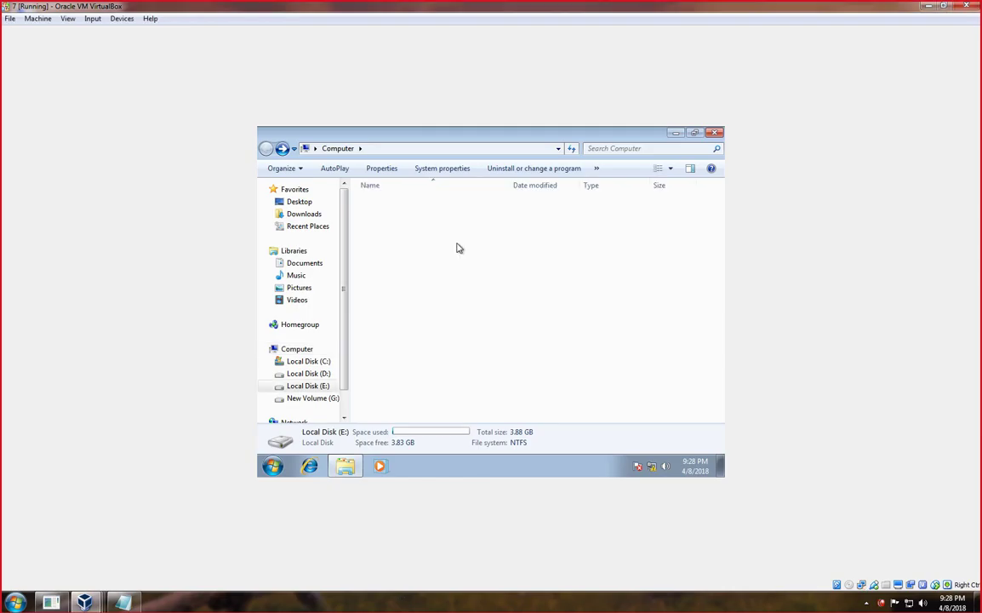
right_click(371, 197)
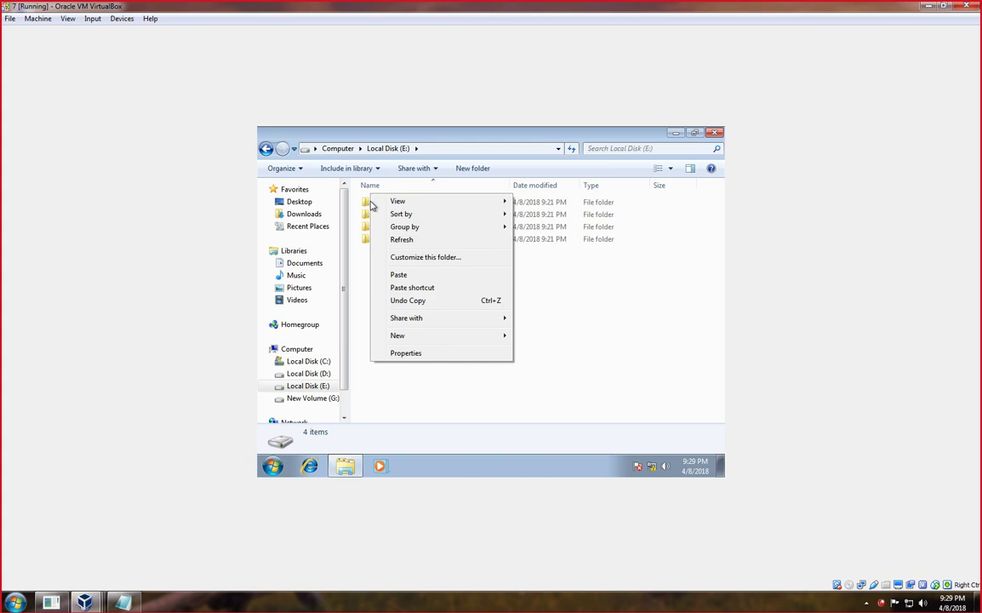
right_click(366, 202)
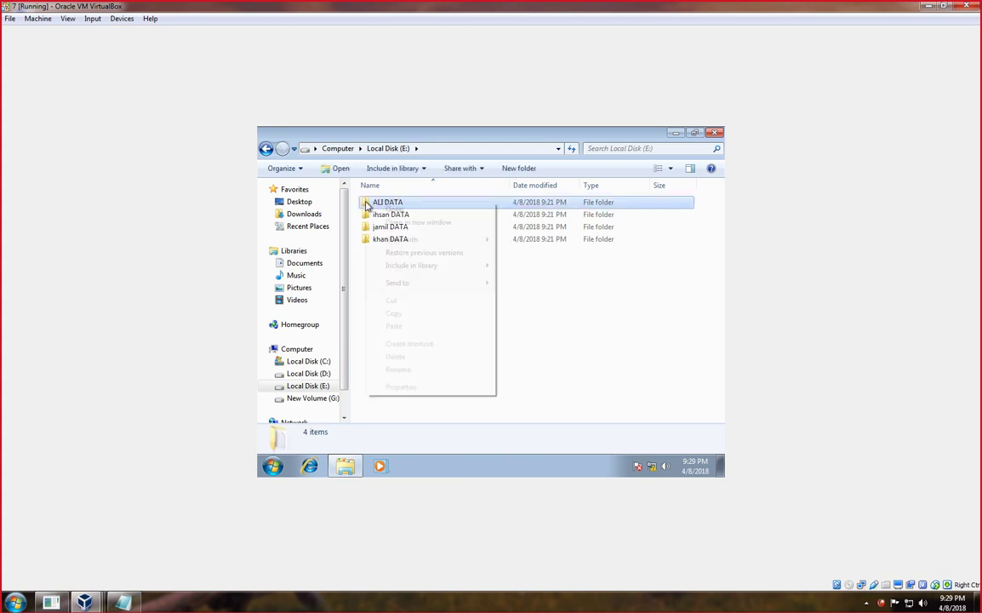
left_click(408, 388)
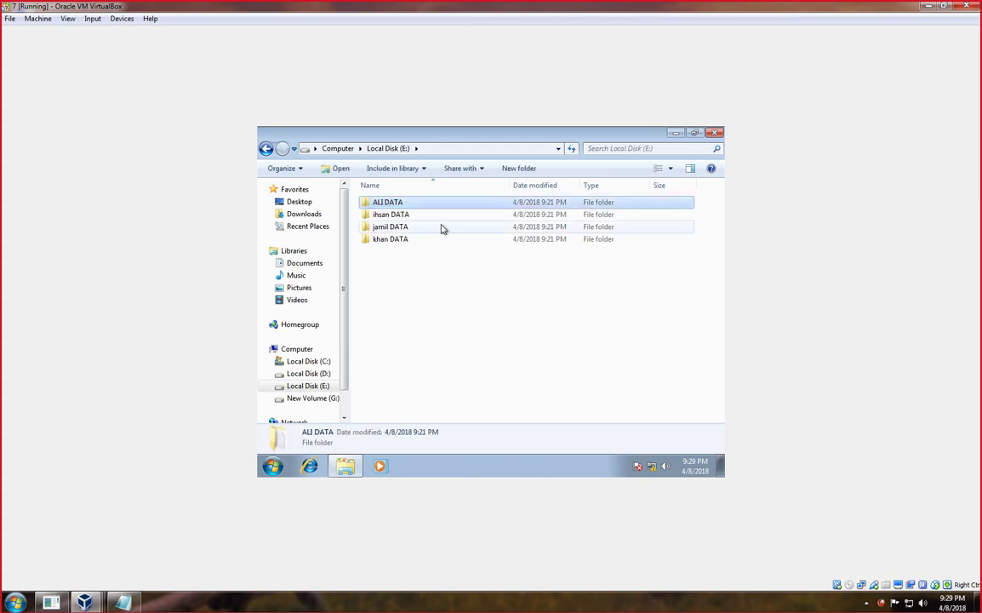
Share ALI DATA via Advanced Sharing, granting Everyone Full Control.
left_click(428, 197)
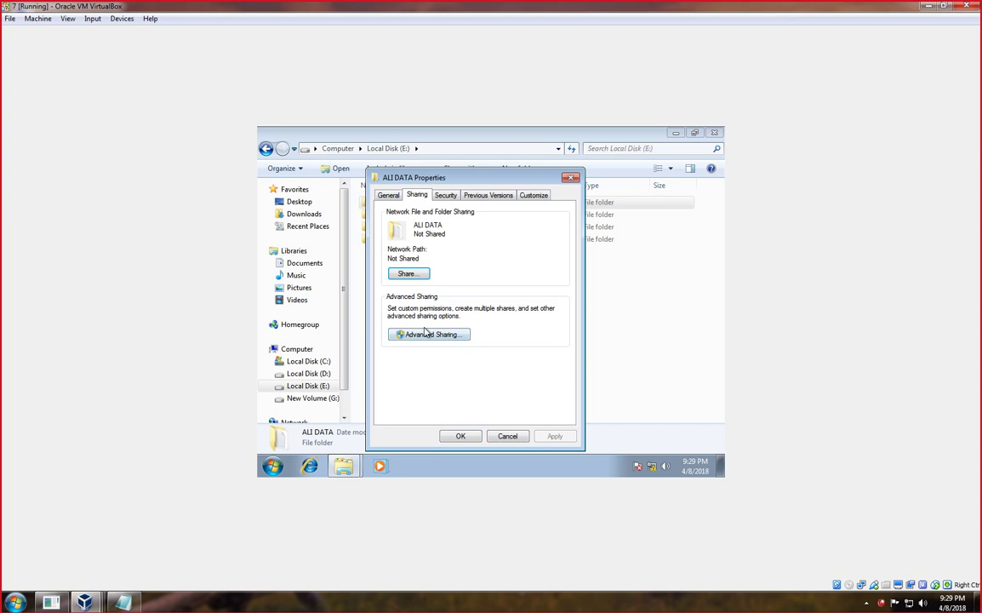
left_click(425, 335)
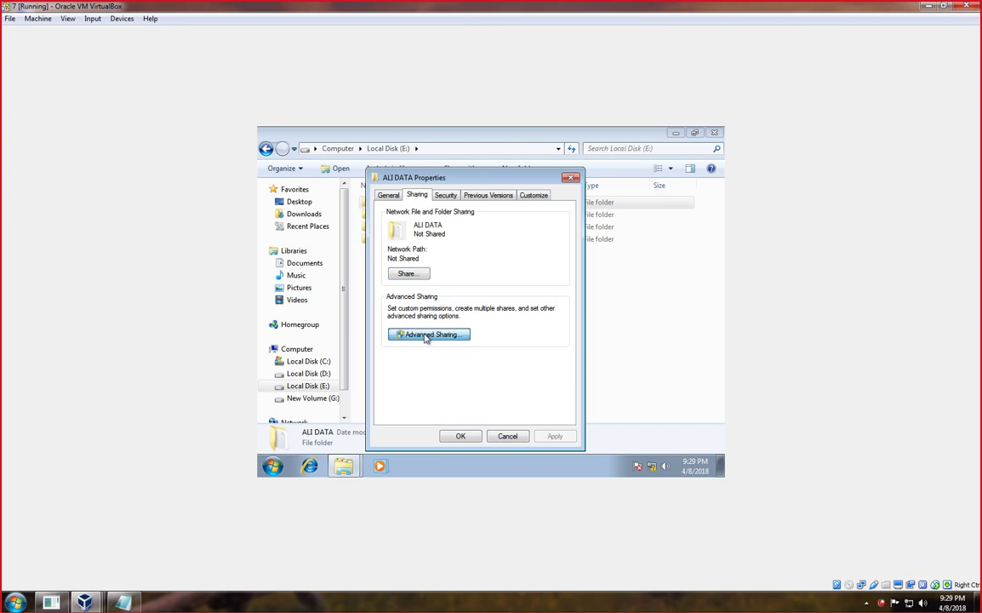
left_click(388, 216)
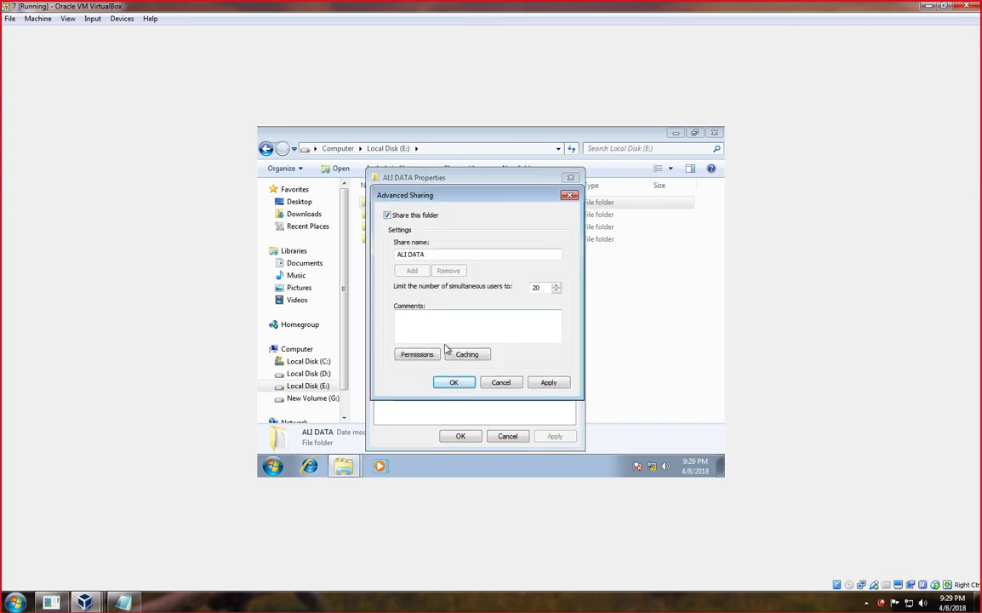
left_click(421, 354)
left_click(525, 338)
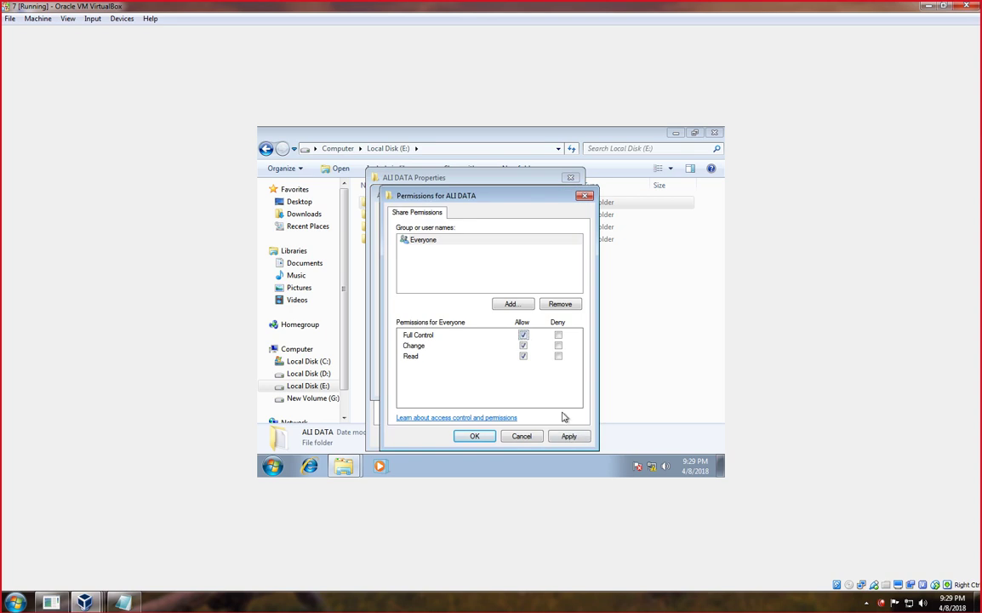
left_click(567, 436)
left_click(480, 438)
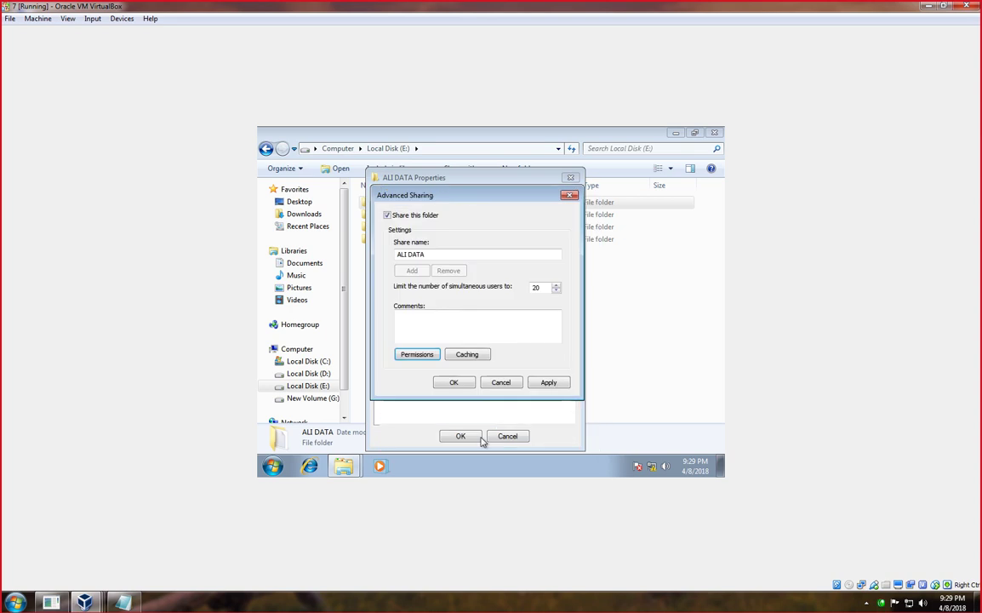
left_click(549, 383)
left_click(454, 382)
left_click(460, 436)
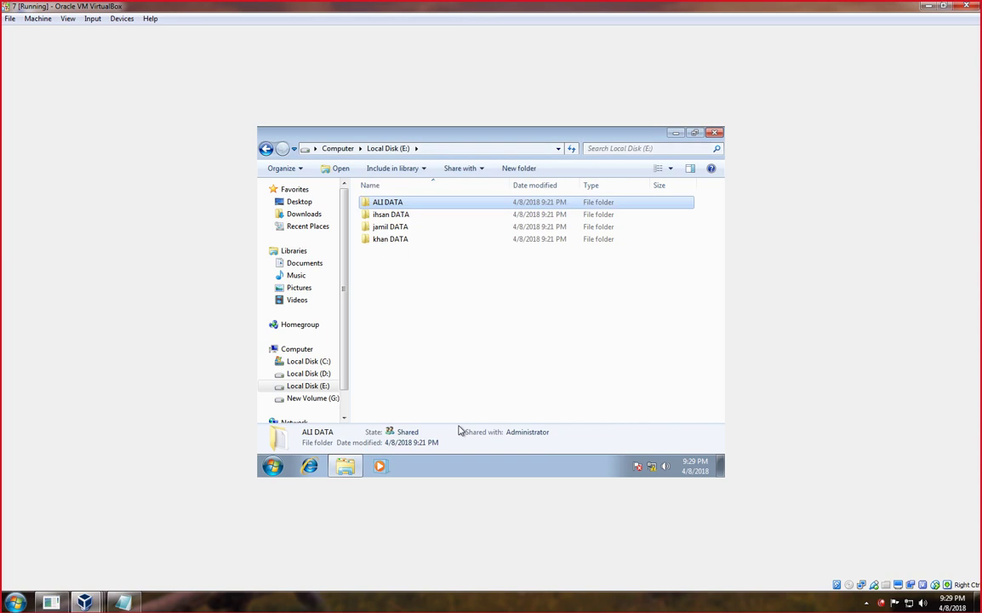
left_click(382, 215)
Share ihsan DATA with Everyone via Specific people, keeping Administrator at Read/Write.
right_click(385, 216)
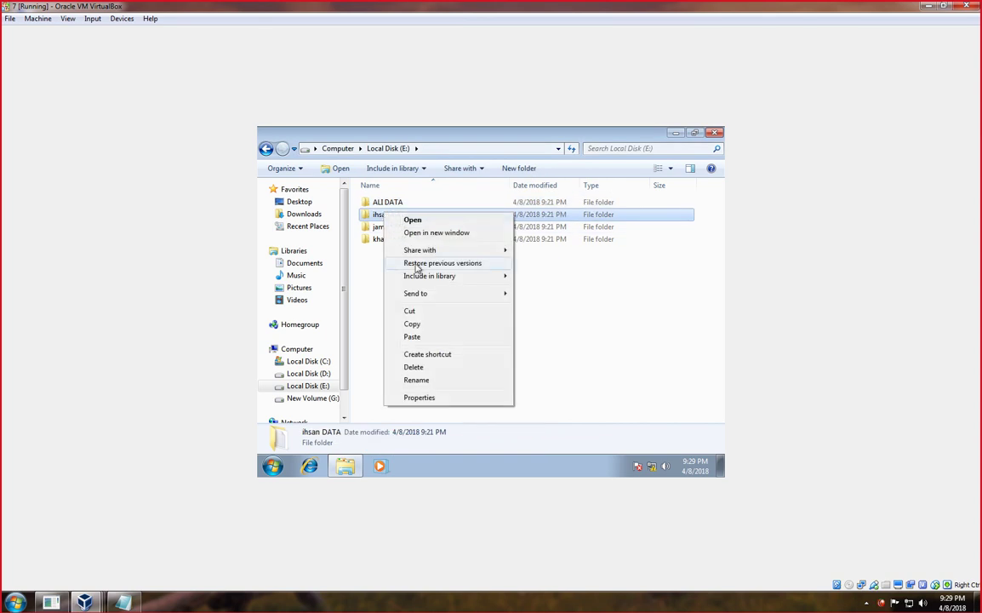
mouse_move(419, 250)
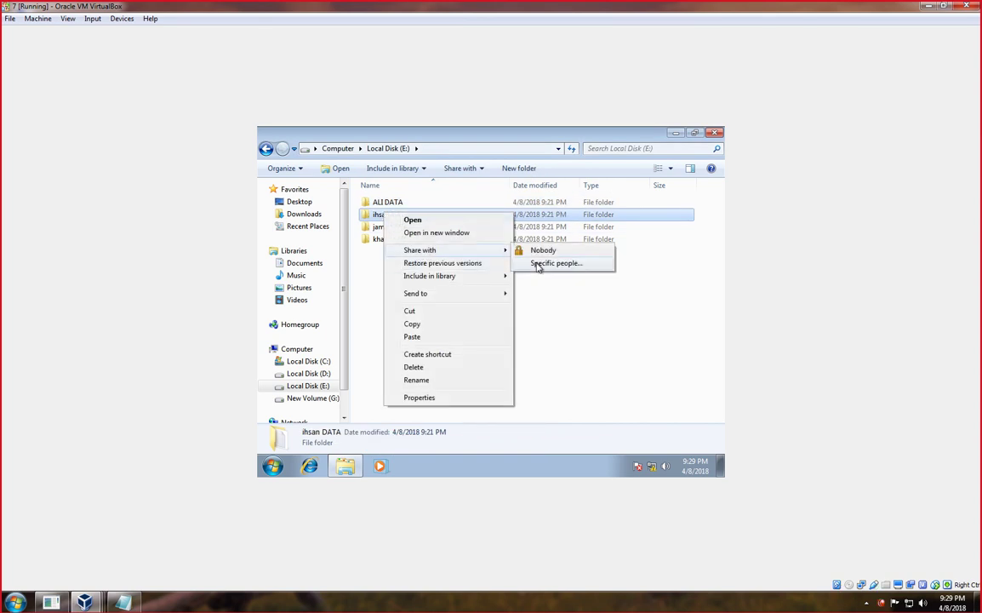
left_click(537, 266)
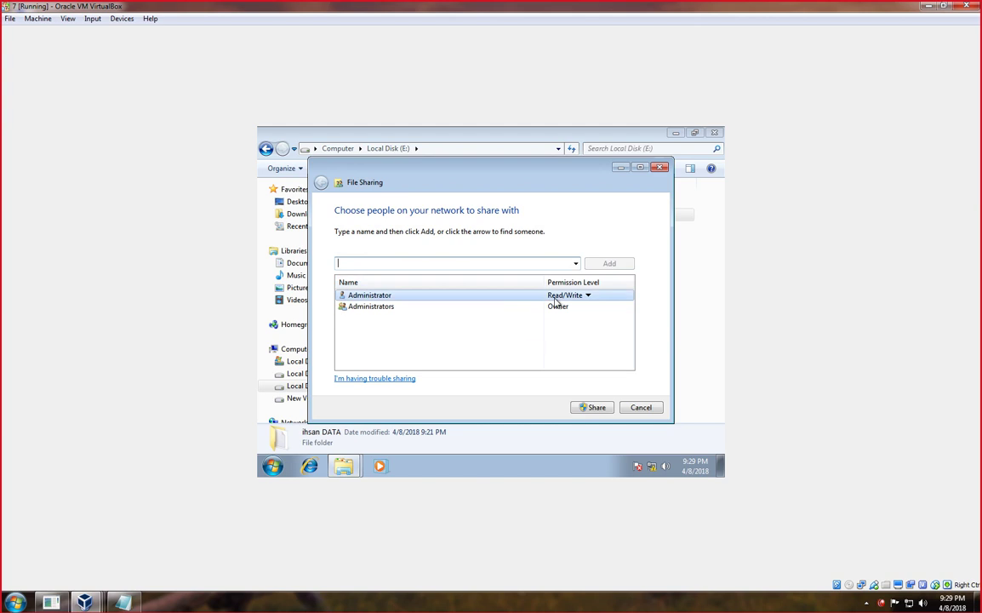
left_click(576, 264)
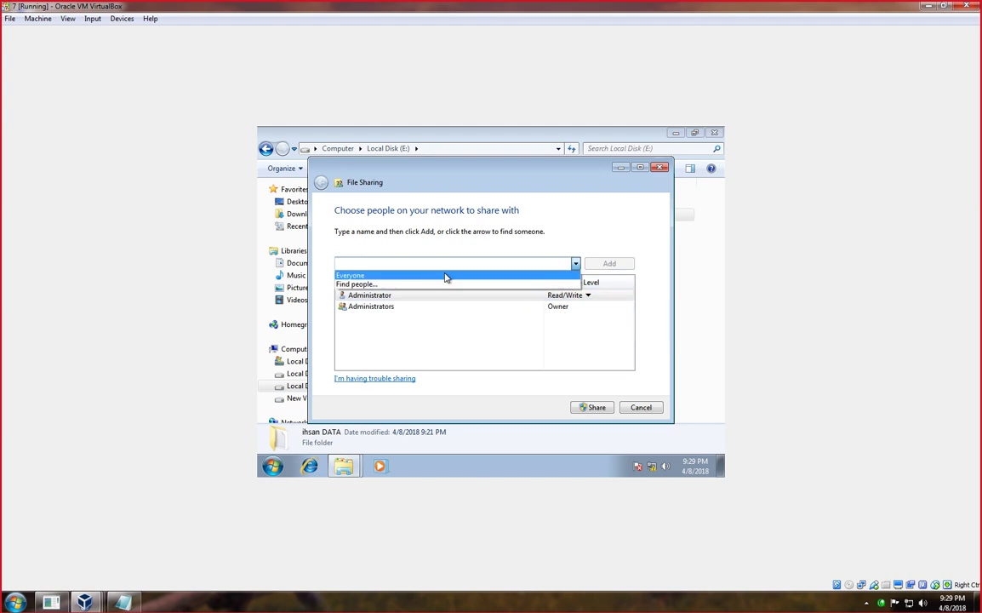
left_click(374, 275)
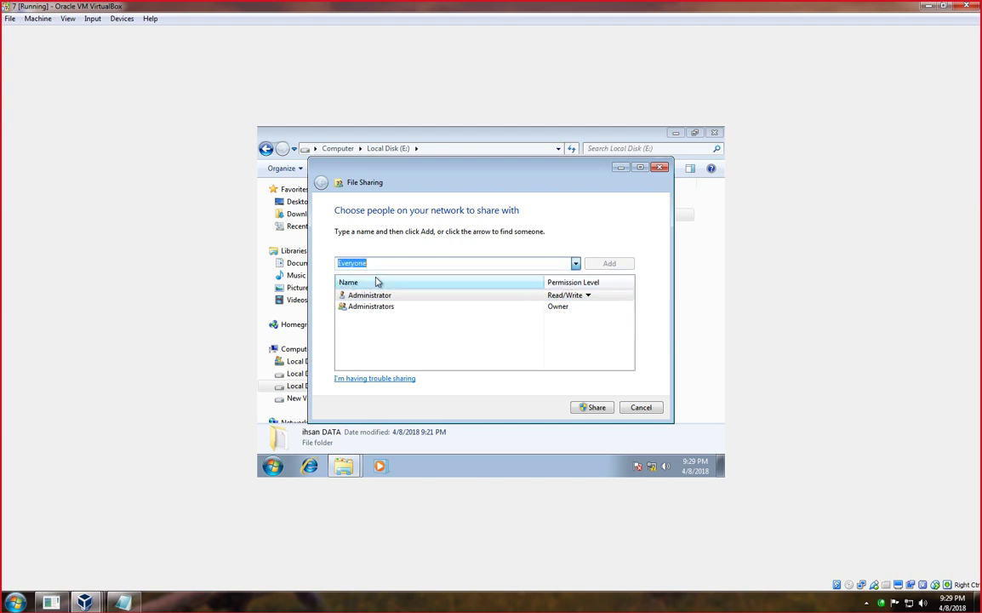
left_click(587, 296)
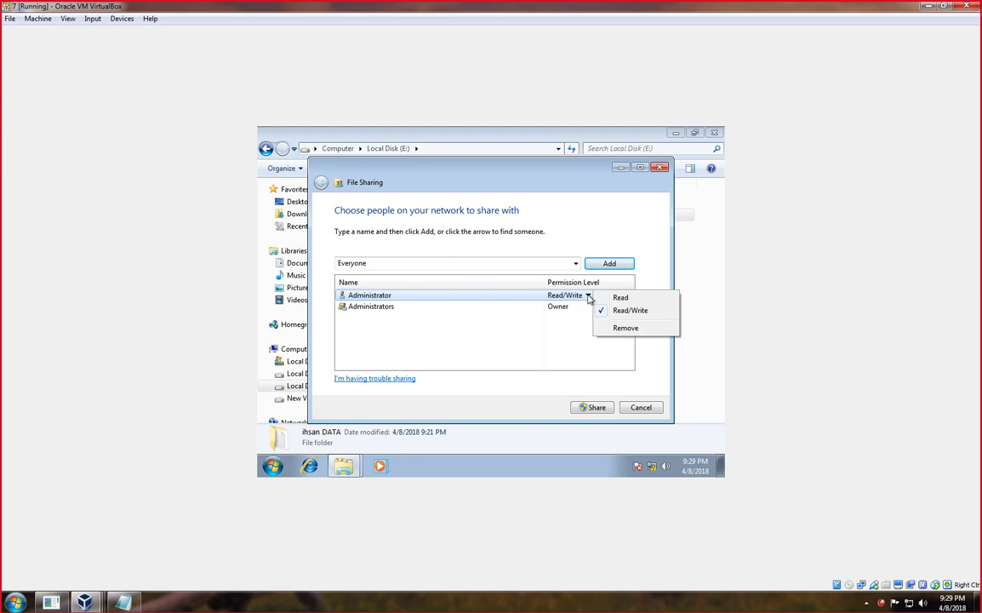
left_click(577, 328)
left_click(597, 409)
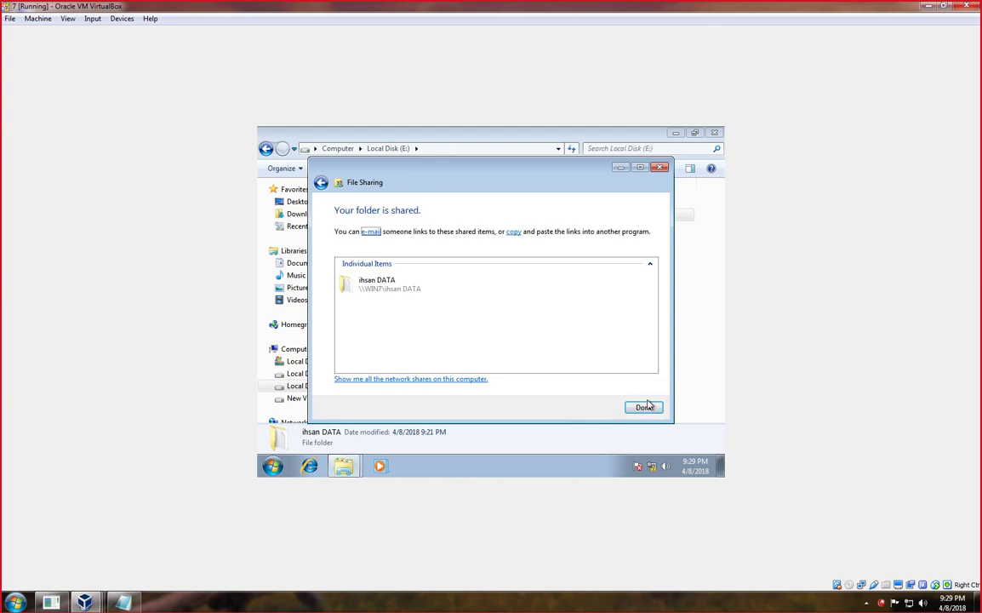
left_click(644, 407)
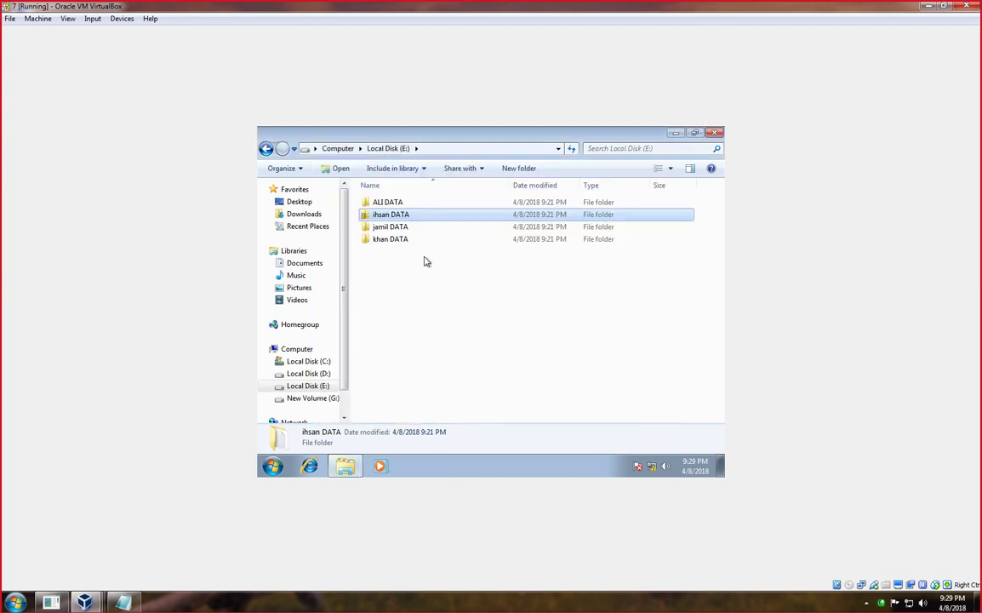
Share the jamil DATA folder with Everyone given Full Control, then close its properties.
left_click(387, 225)
right_click(389, 226)
left_click(430, 411)
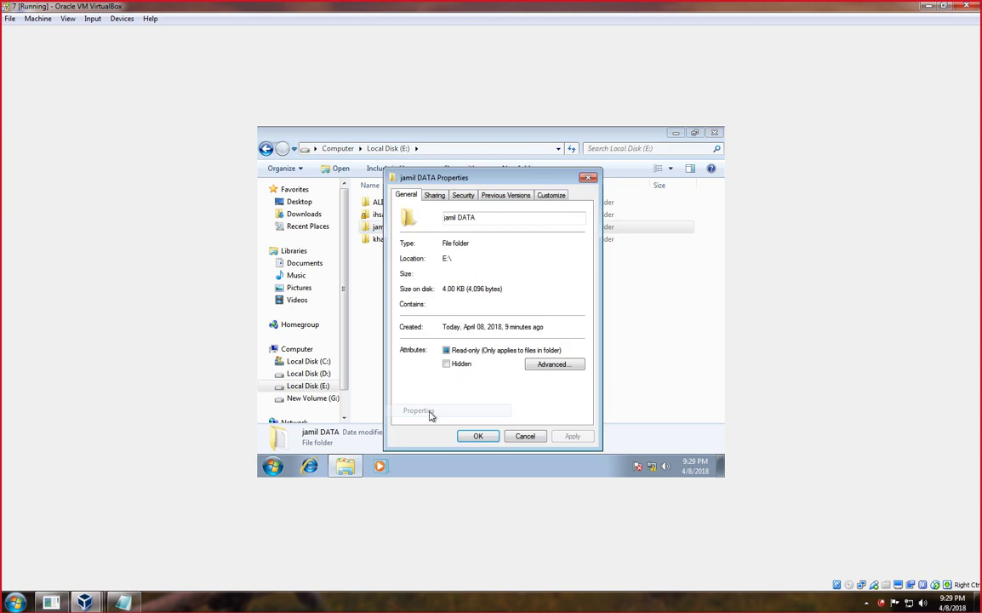
left_click(436, 196)
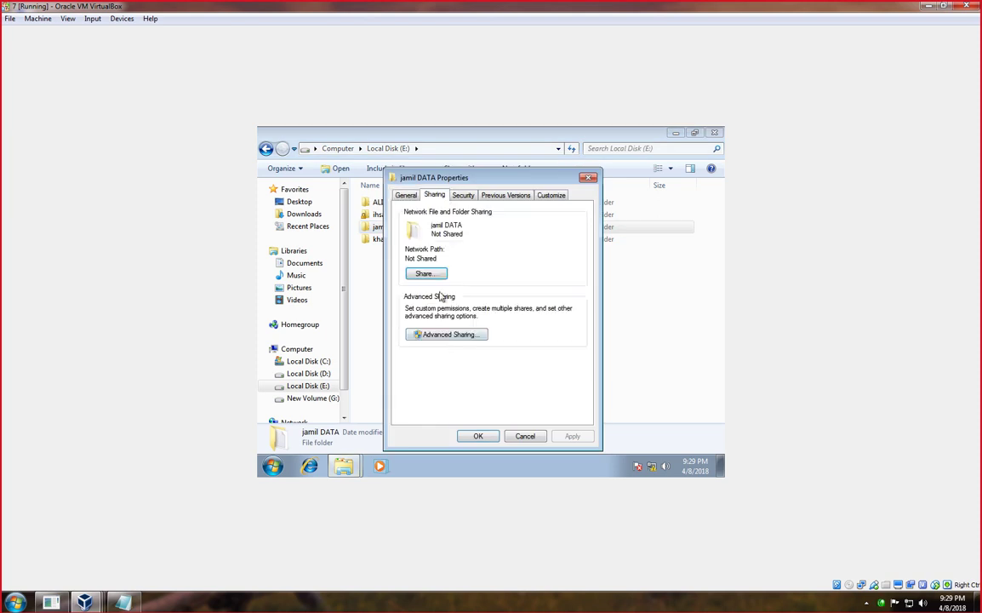
left_click(448, 335)
left_click(408, 214)
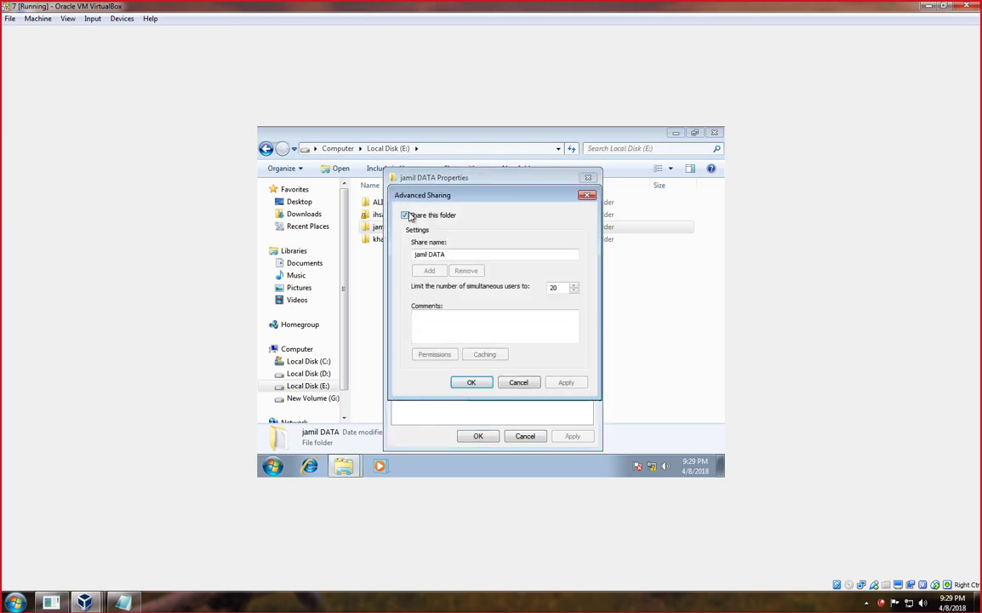
left_click(434, 354)
left_click(540, 335)
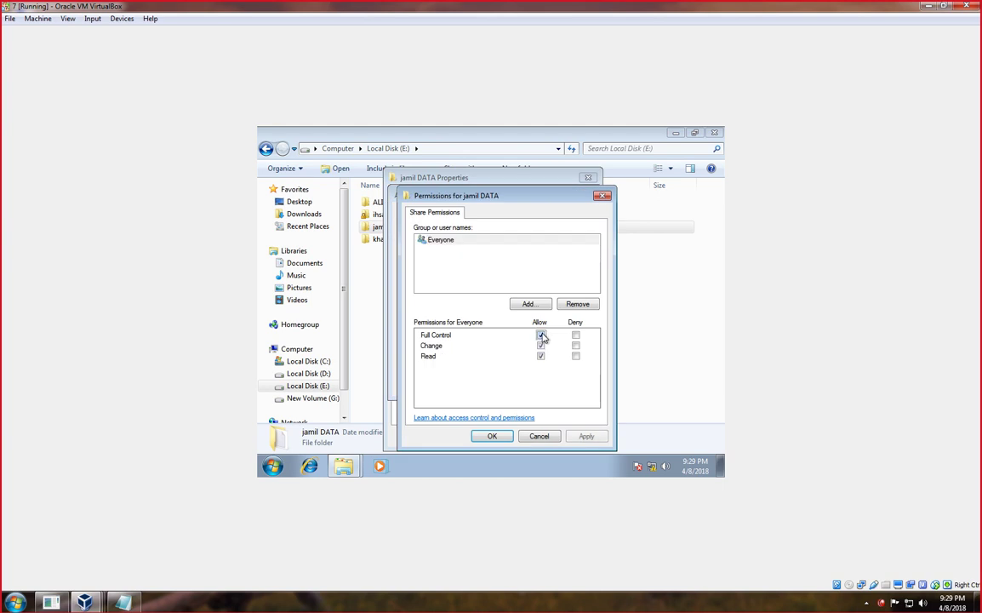
left_click(587, 436)
left_click(491, 437)
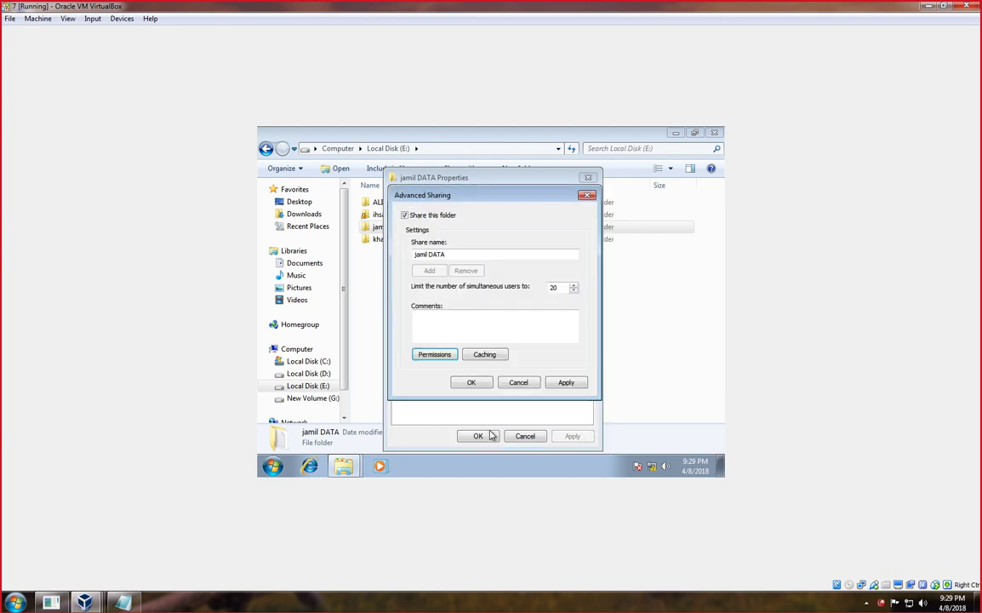
left_click(568, 382)
left_click(476, 382)
left_click(477, 437)
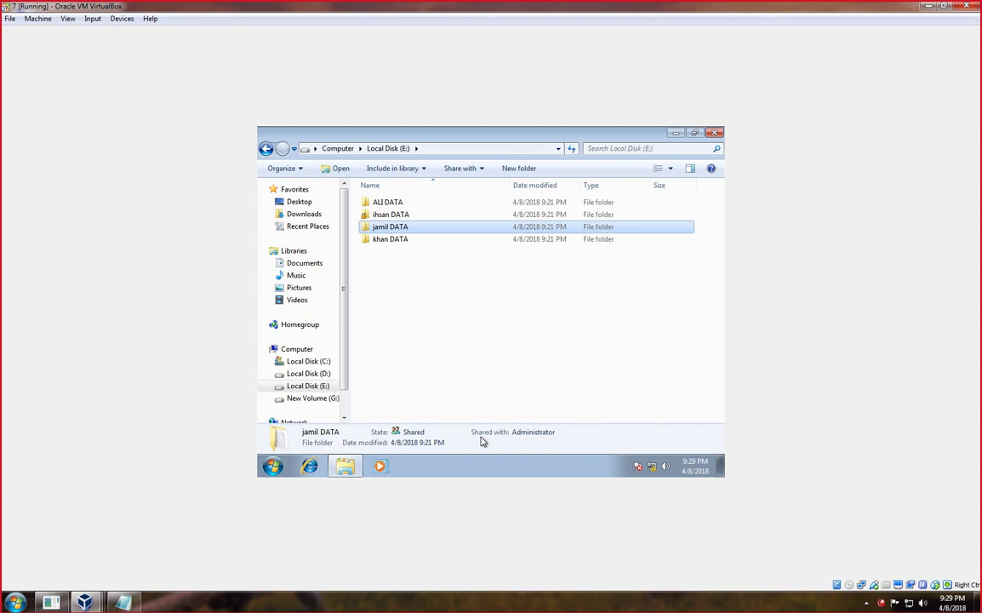
Share the khan DATA folder as khan DATA with Everyone given Full Control, then close its properties.
right_click(393, 244)
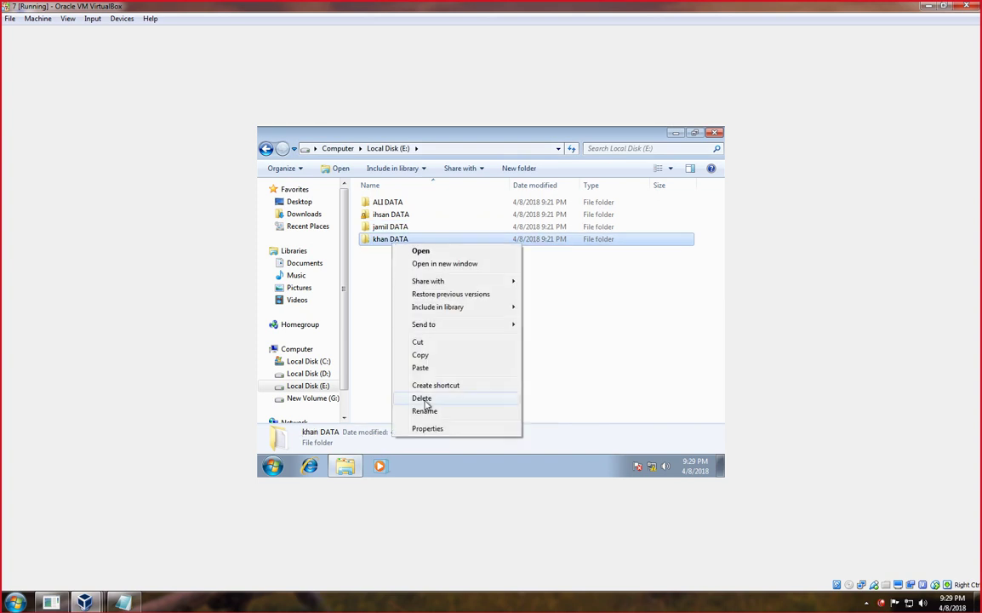
left_click(427, 428)
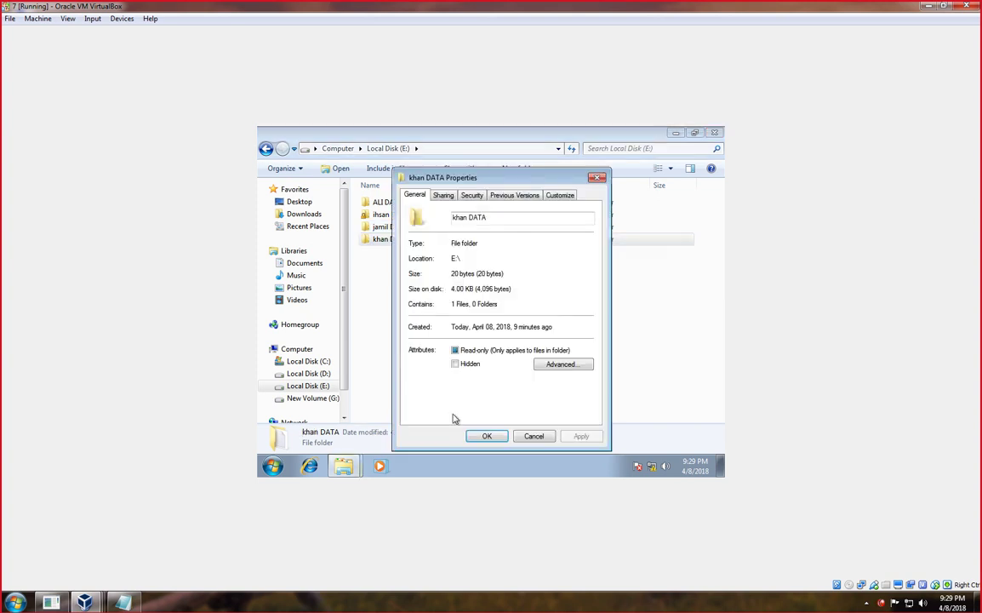
left_click(443, 195)
left_click(471, 335)
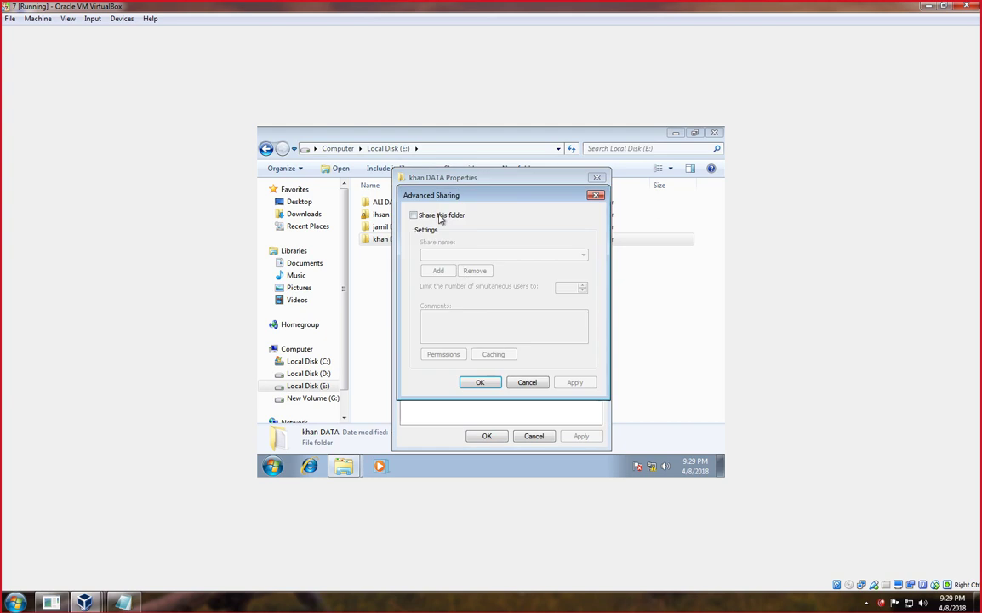
left_click(415, 216)
left_click(444, 355)
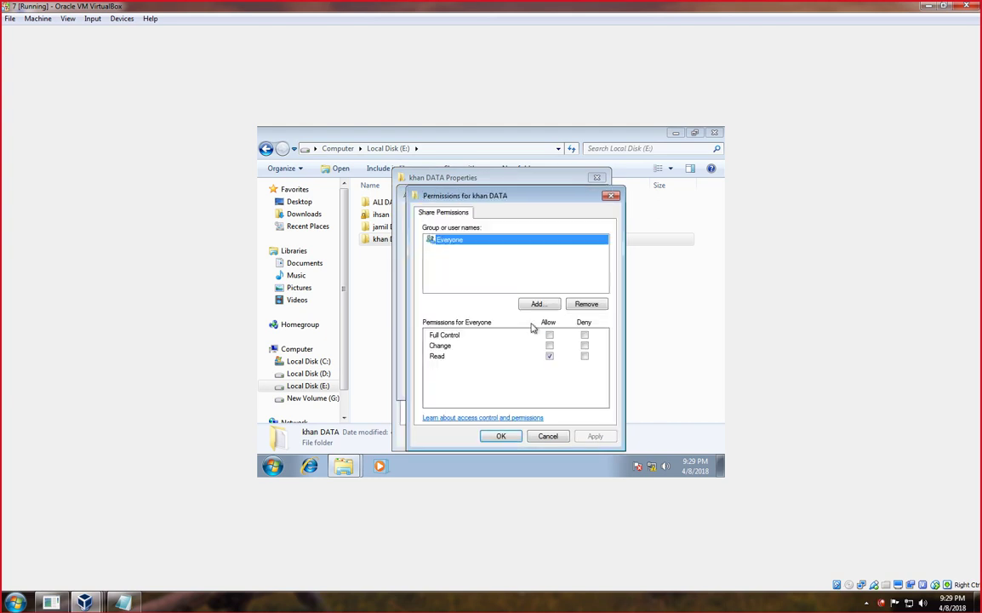
left_click(549, 334)
left_click(592, 437)
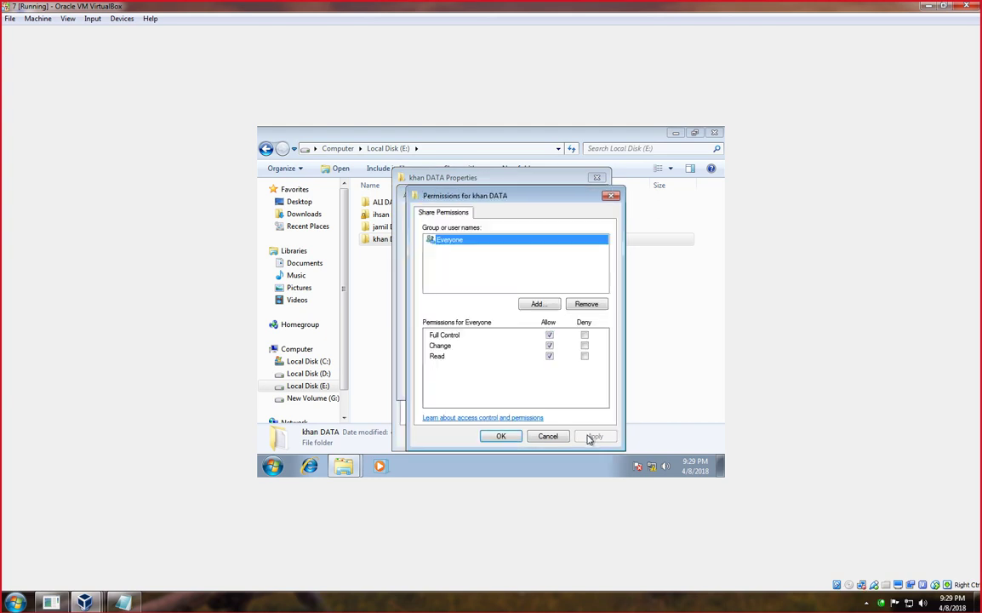
left_click(500, 435)
left_click(573, 382)
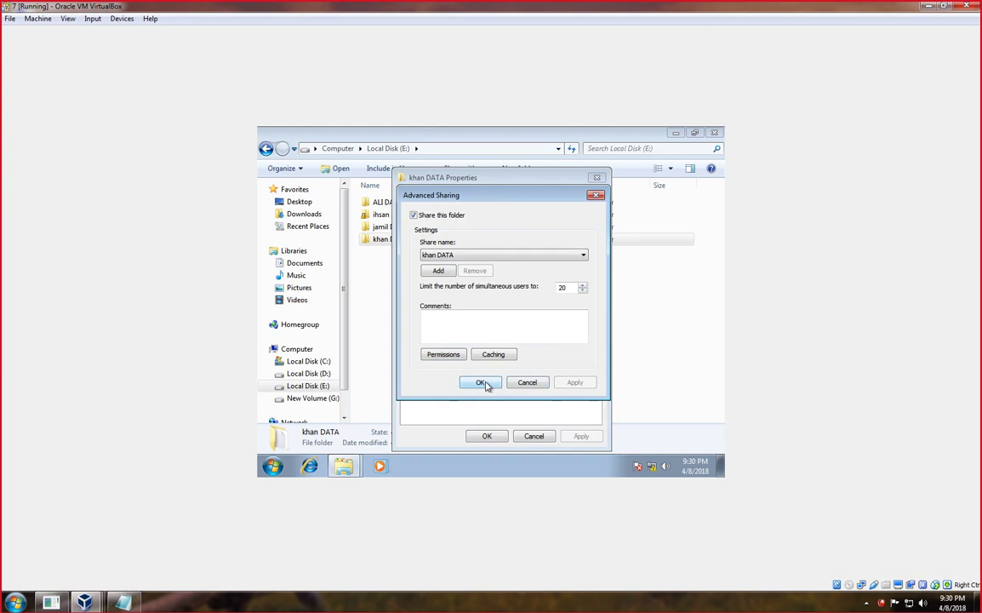
left_click(481, 383)
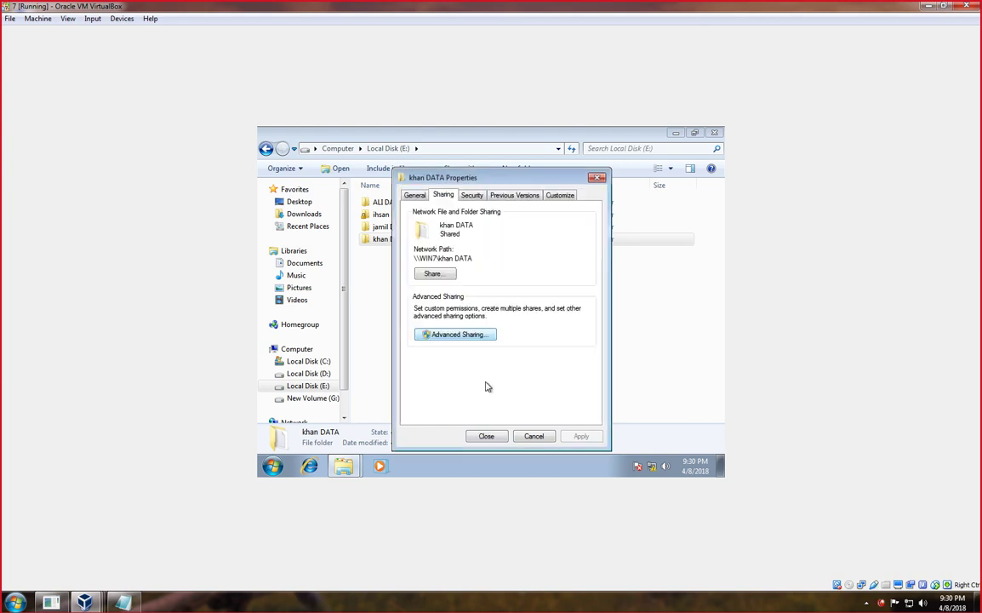
left_click(502, 437)
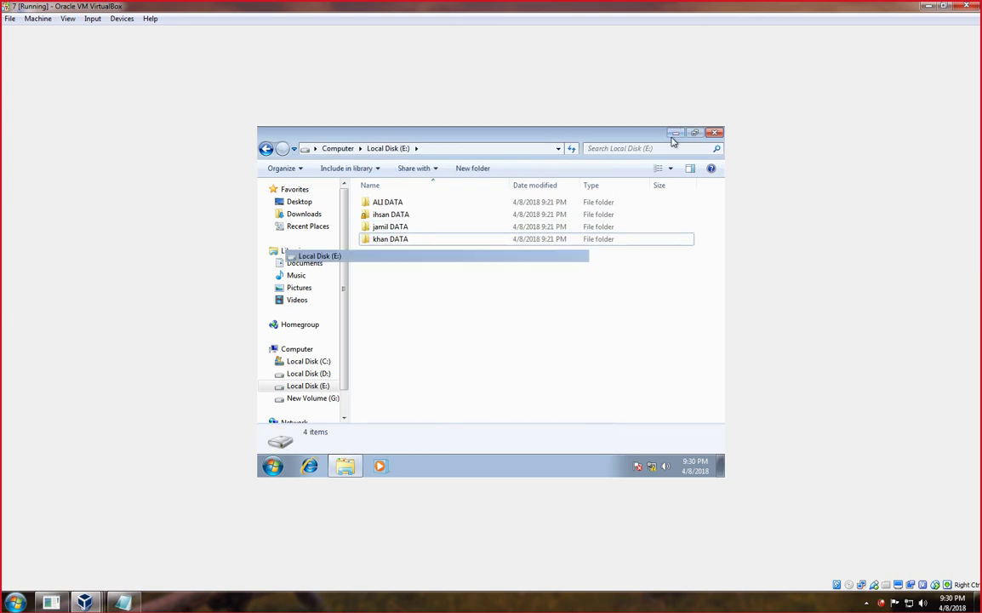
Minimize the E: drive window and the Windows 7 VM, then bring up the DC VM.
left_click(674, 133)
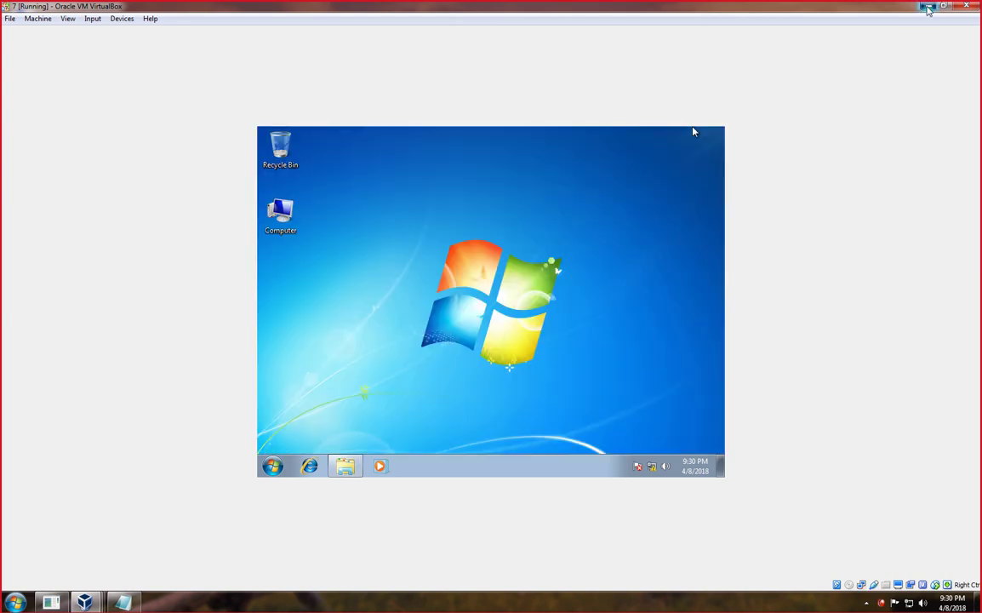
left_click(928, 7)
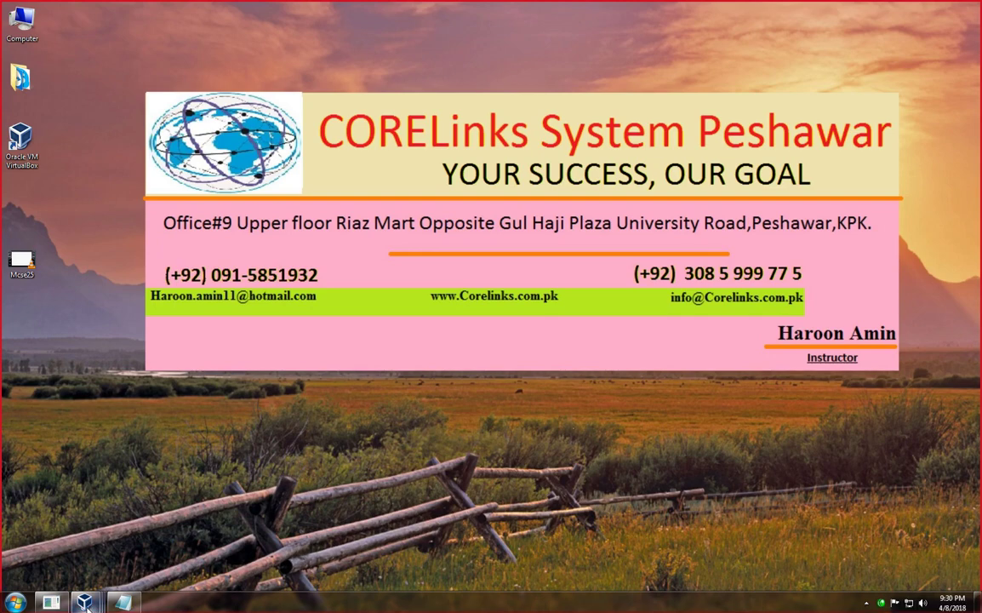
mouse_move(85, 602)
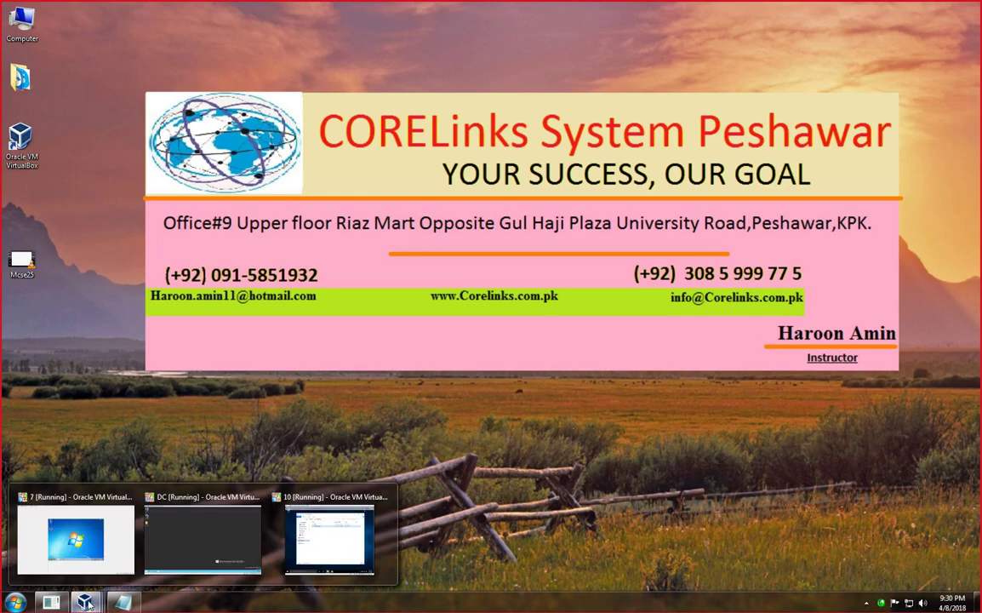
left_click(211, 539)
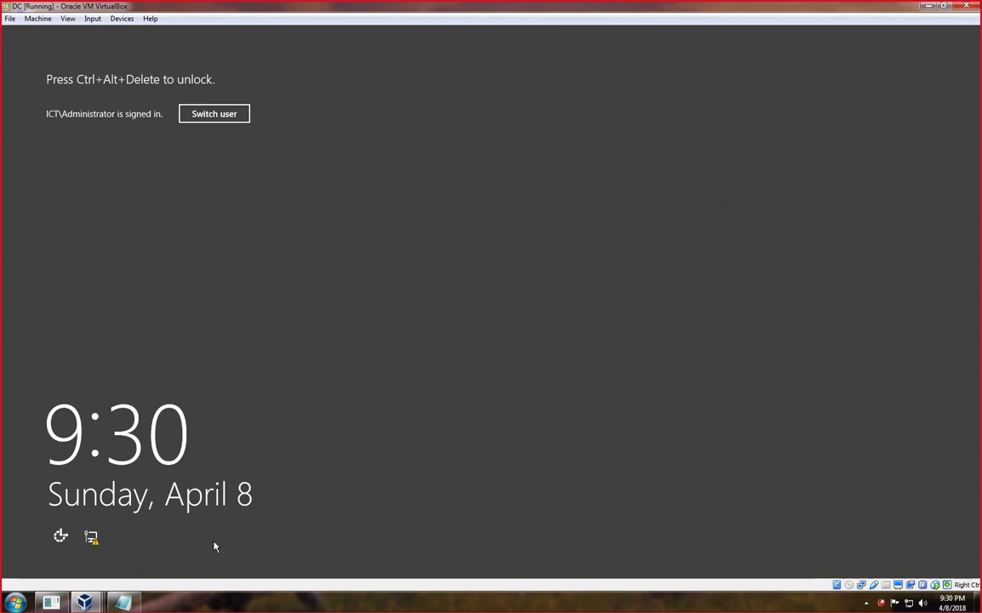
Sign in to the DC as administrator using Ctrl+Alt+Del and the administrator password.
key("ctrl+alt+Delete")
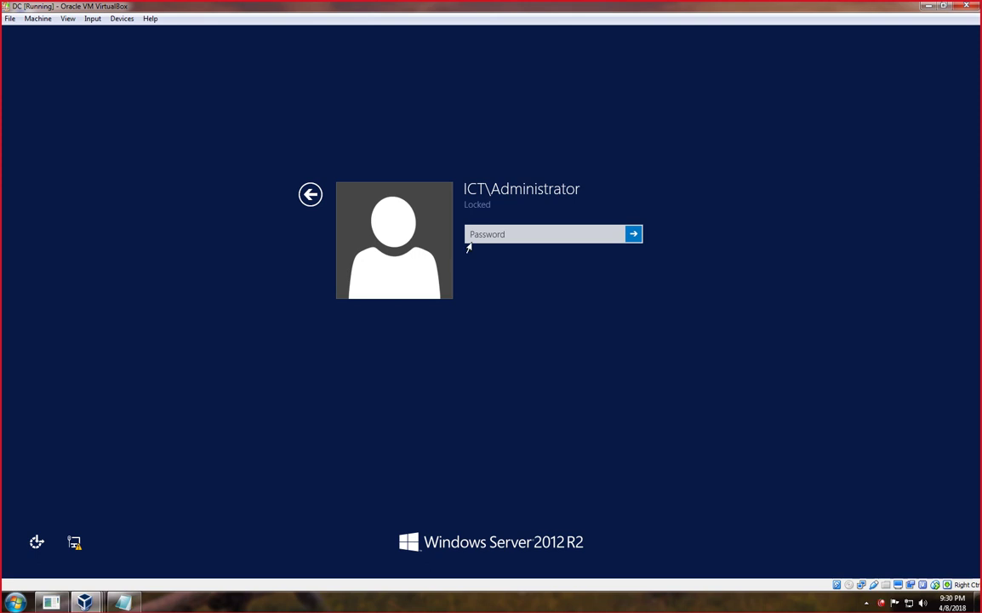
left_click(487, 234)
type("P")
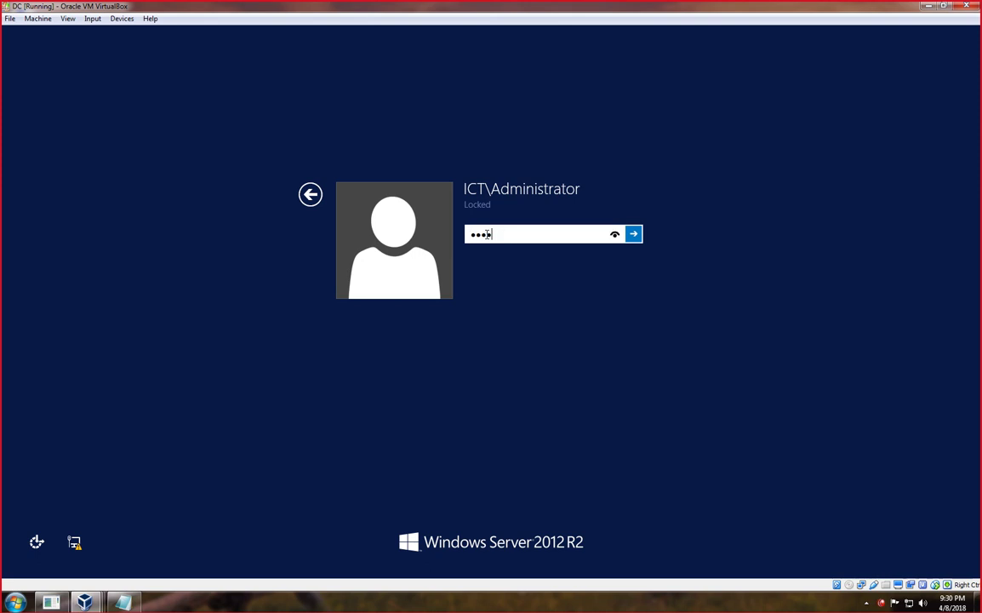
key("Return")
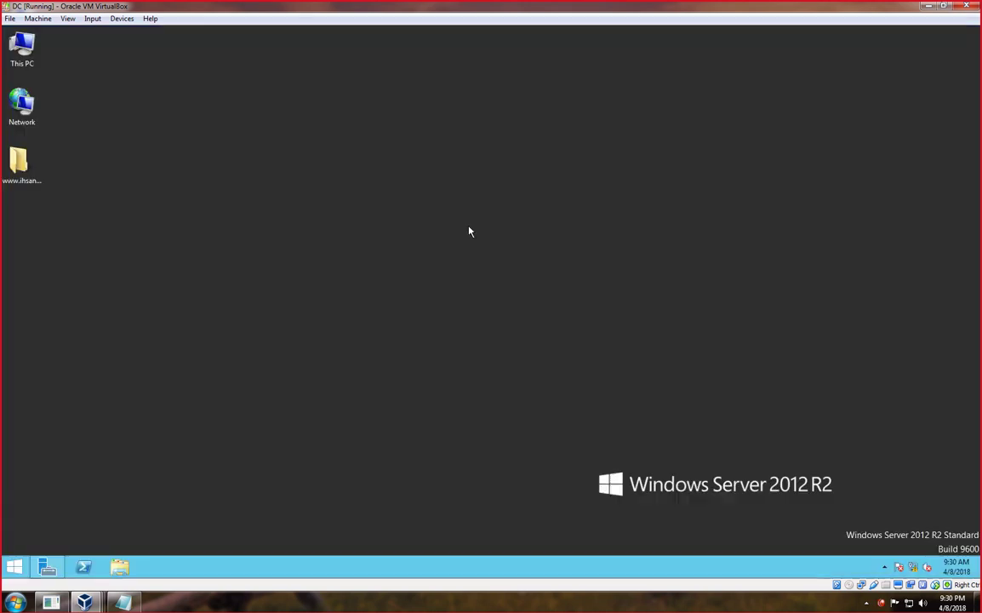
From Server Manager, run Add Roles and Features as a role-based install targeting DC.ict.edu.pk.
left_click(51, 569)
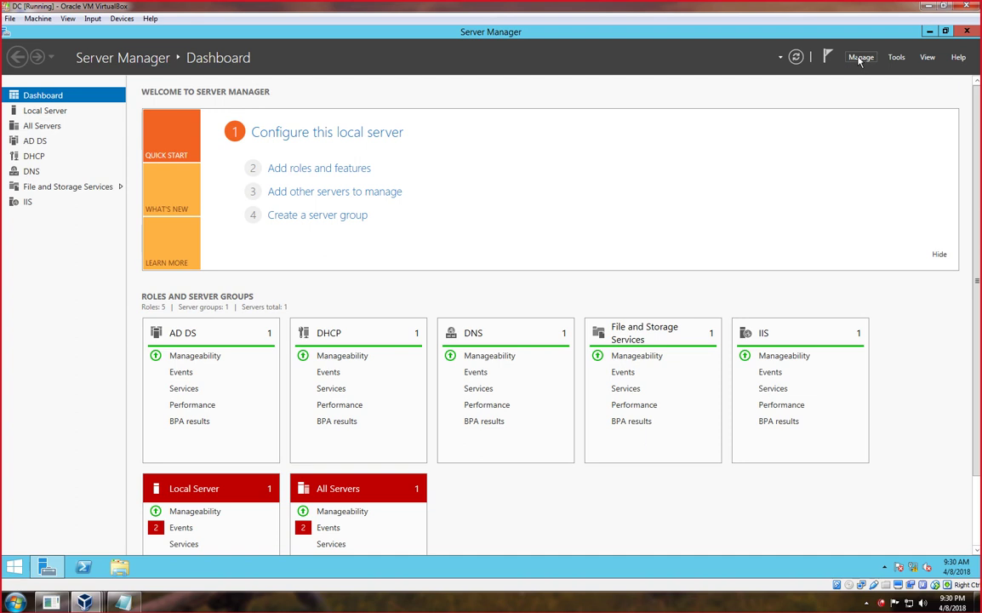
left_click(337, 171)
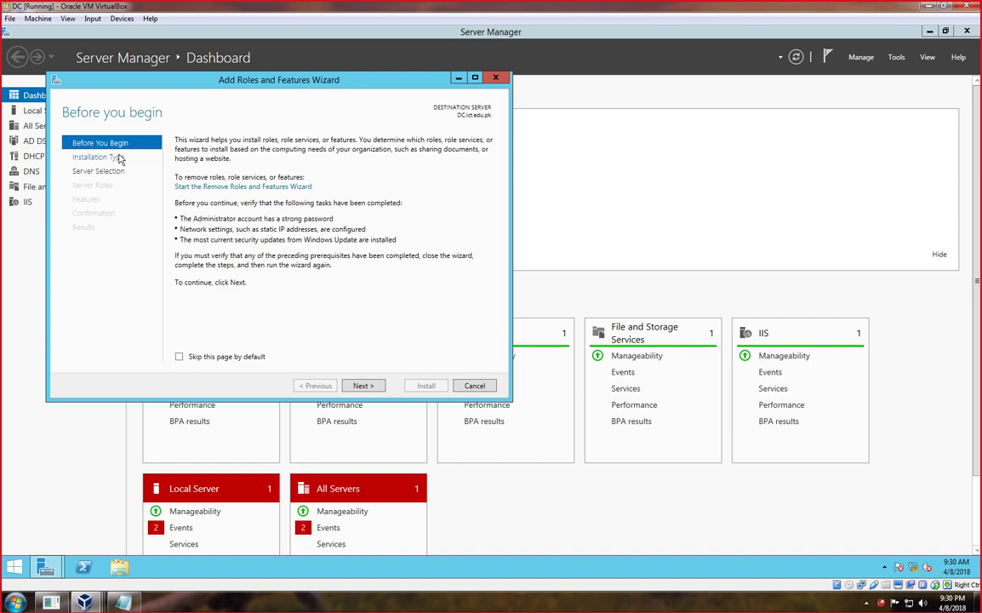
left_click(364, 386)
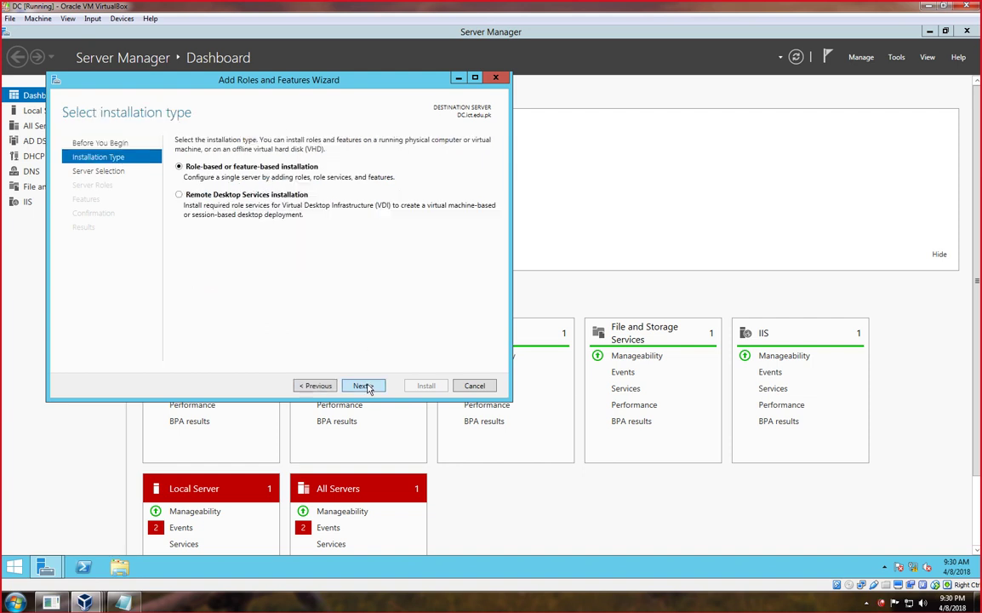
left_click(364, 386)
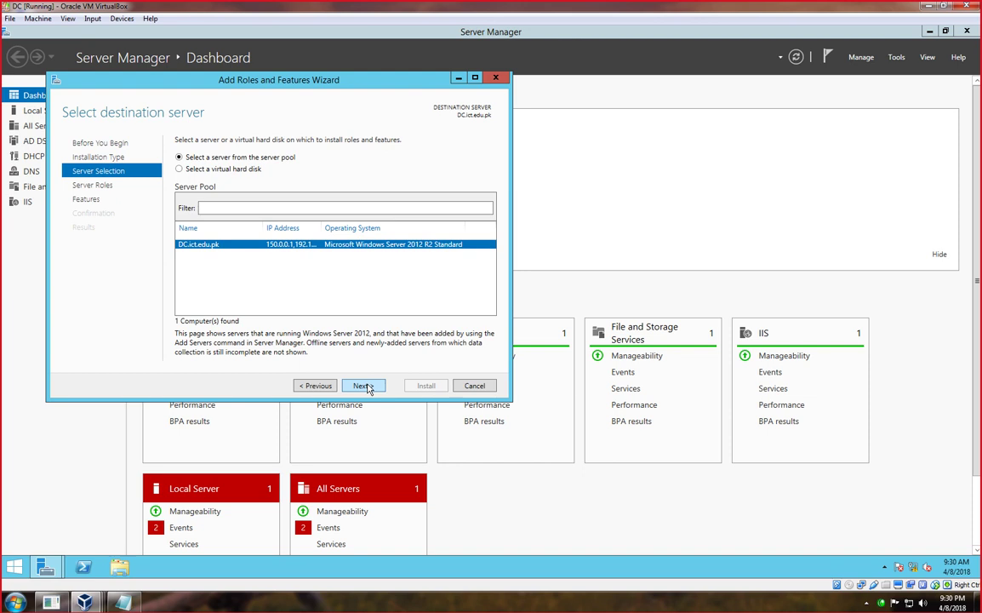
left_click(364, 385)
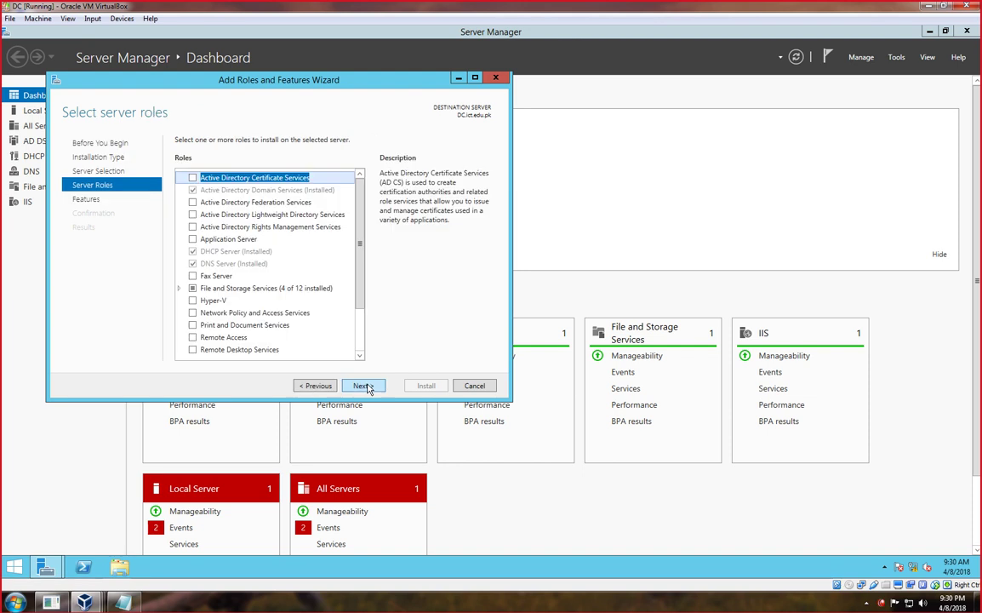
Select the DFS Namespaces role under File and iSCSI Services, including the DFS Management Tools.
left_click(179, 288)
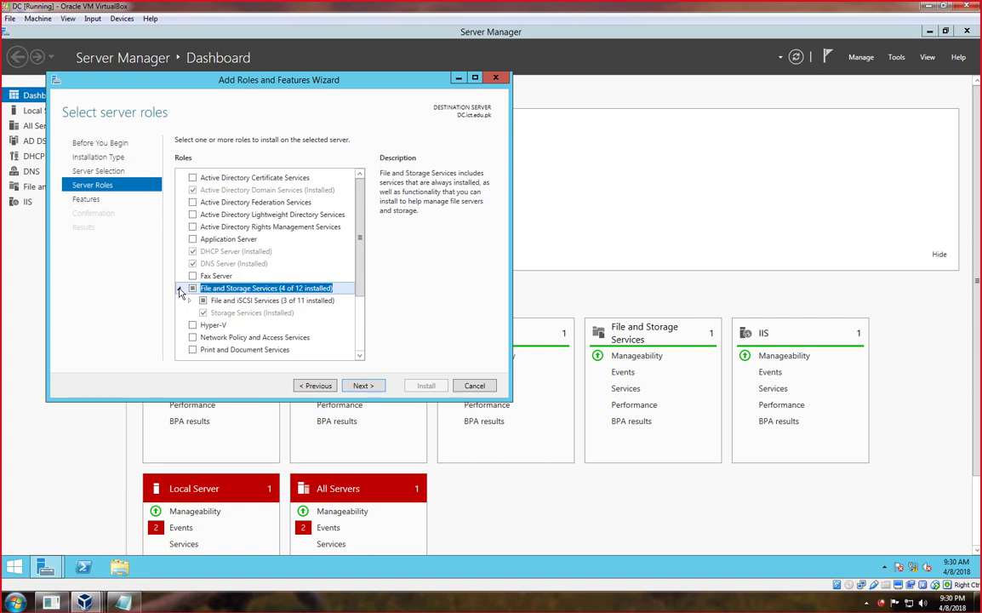
left_click(191, 301)
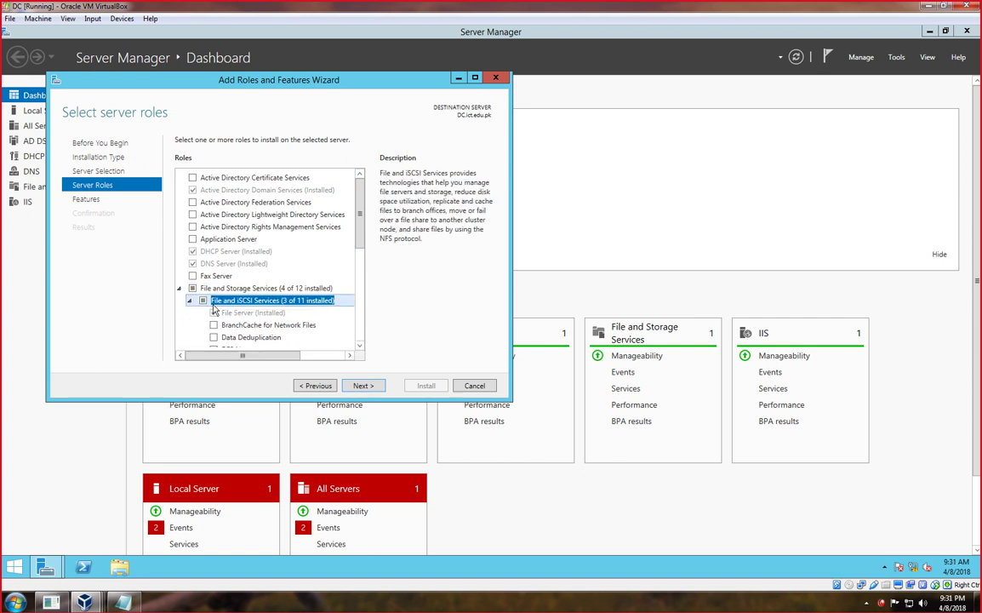
scroll(214, 310, "down", 2)
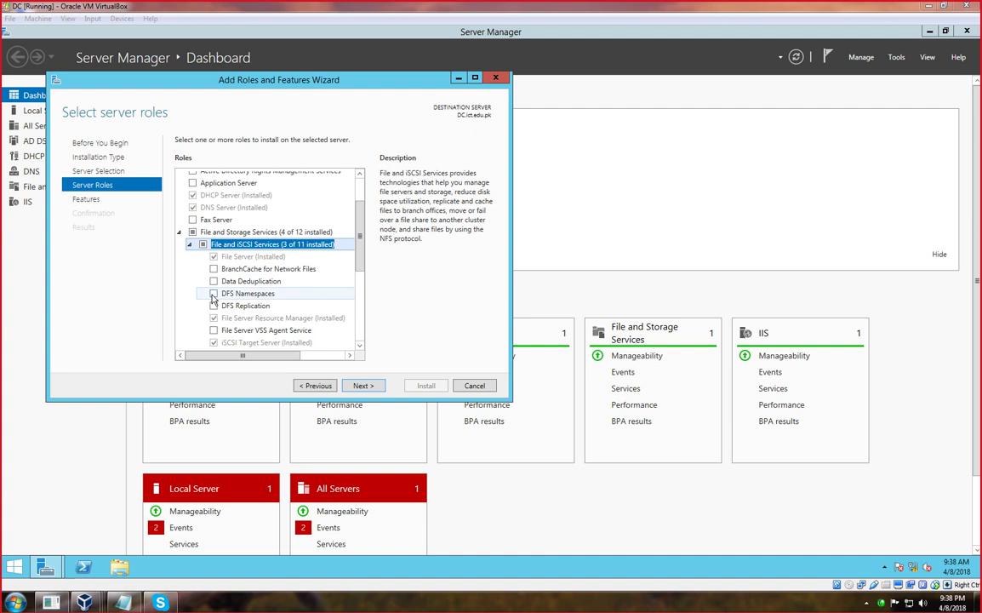
left_click(214, 293)
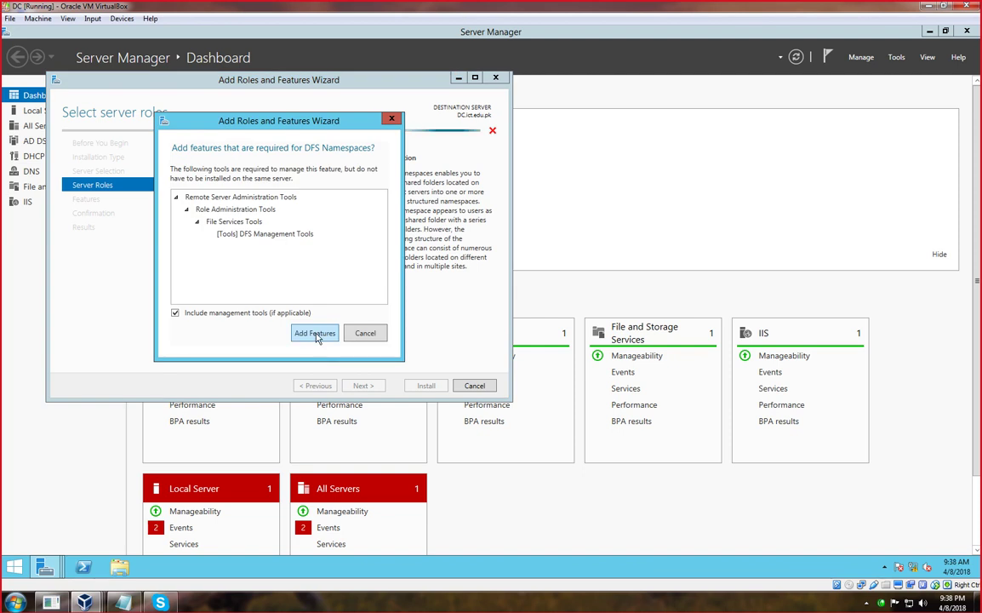
left_click(315, 334)
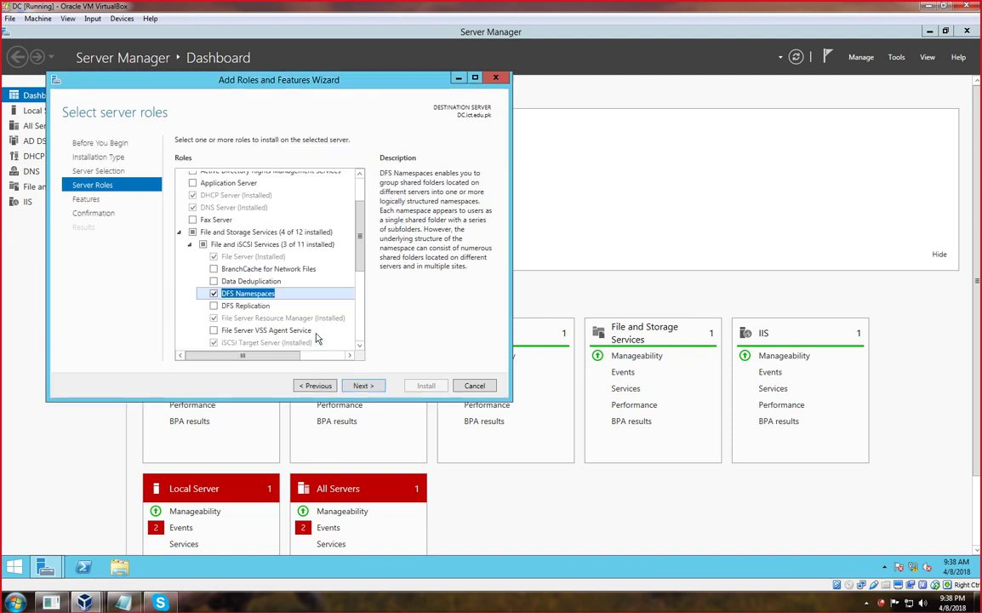
Skip extra features, allow automatic restart if required, and start the installation.
left_click(362, 385)
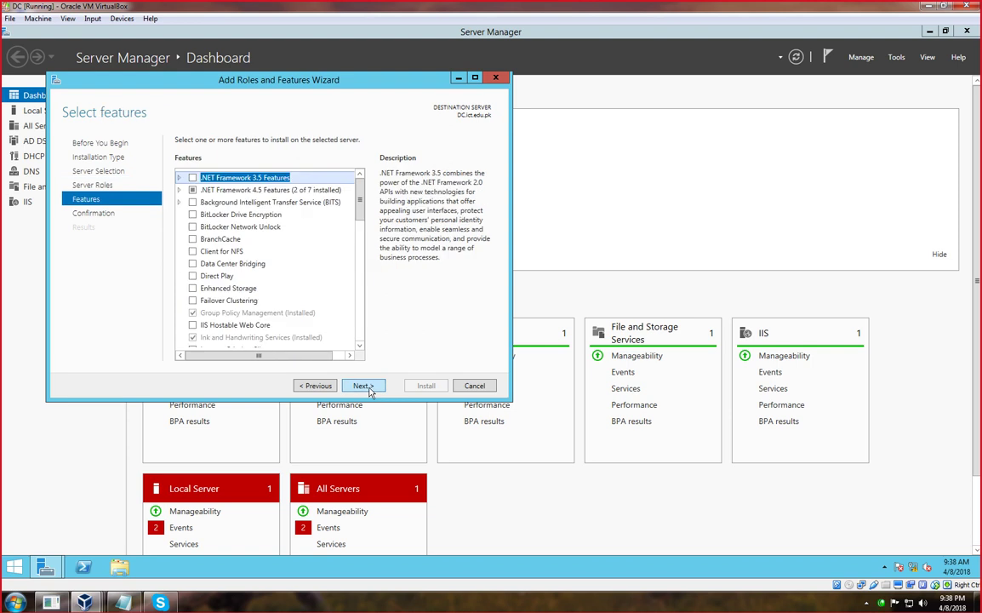
left_click(363, 385)
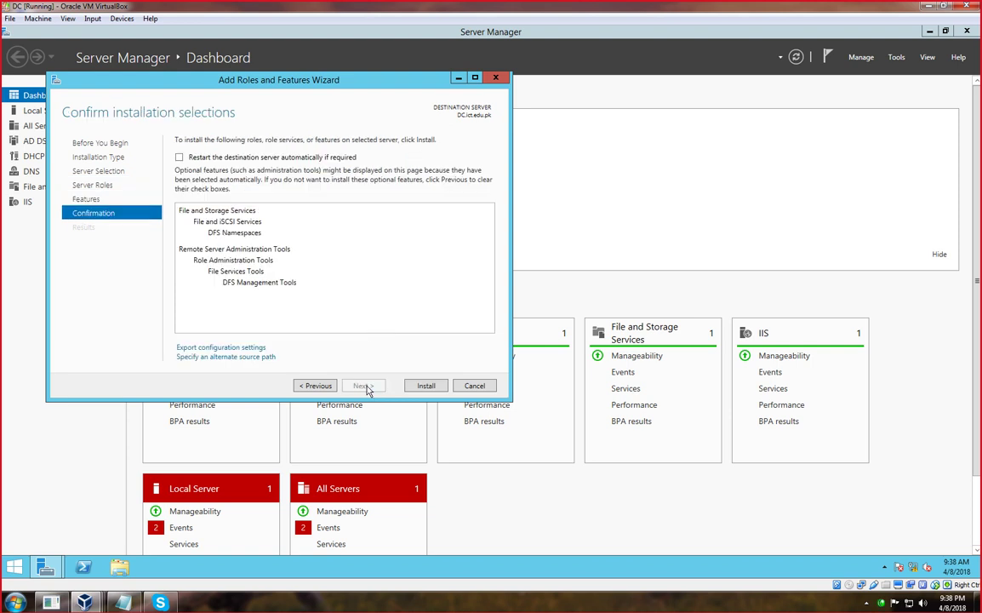
left_click(180, 157)
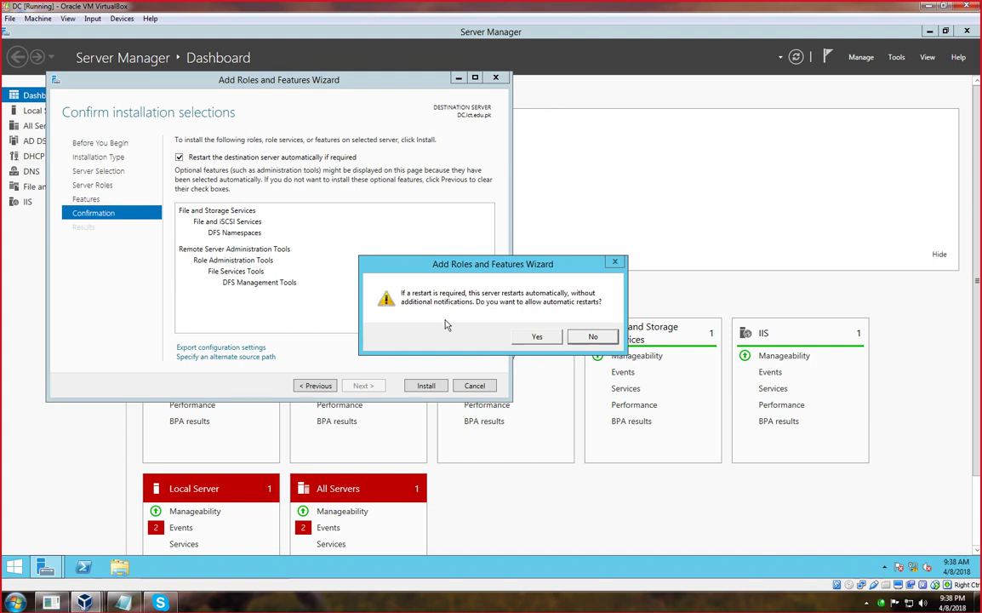
left_click(538, 337)
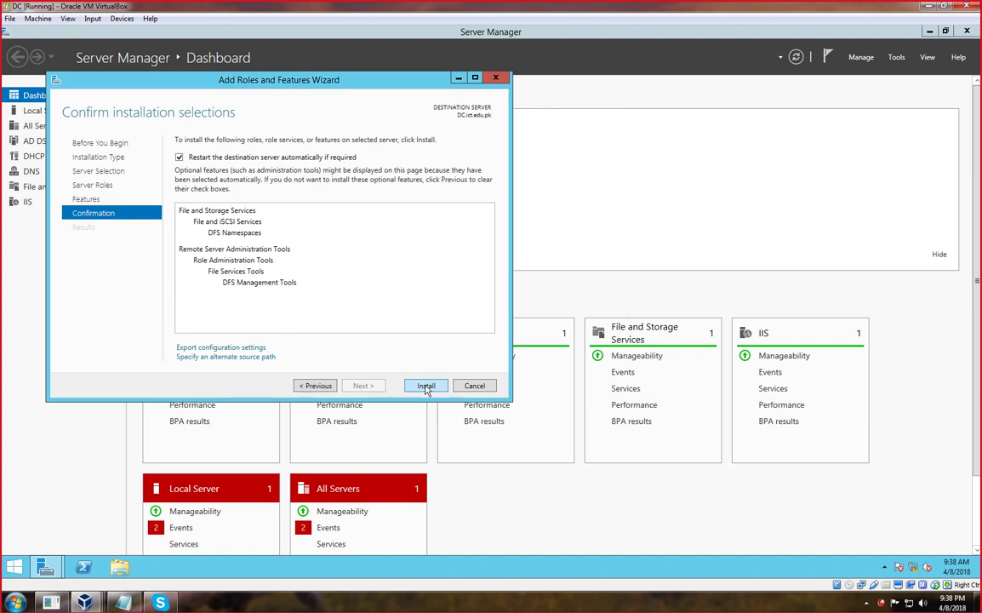
left_click(426, 387)
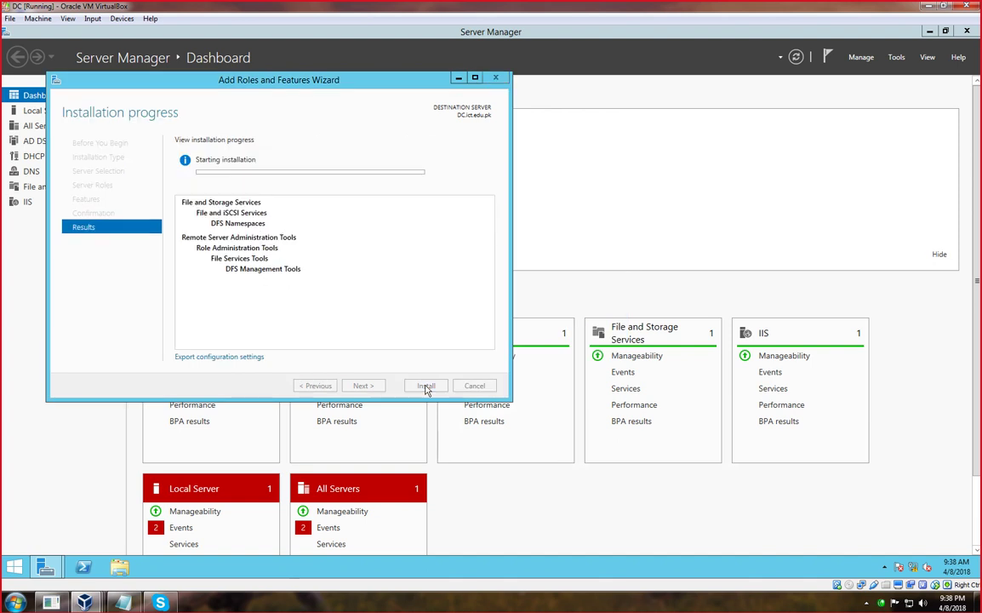
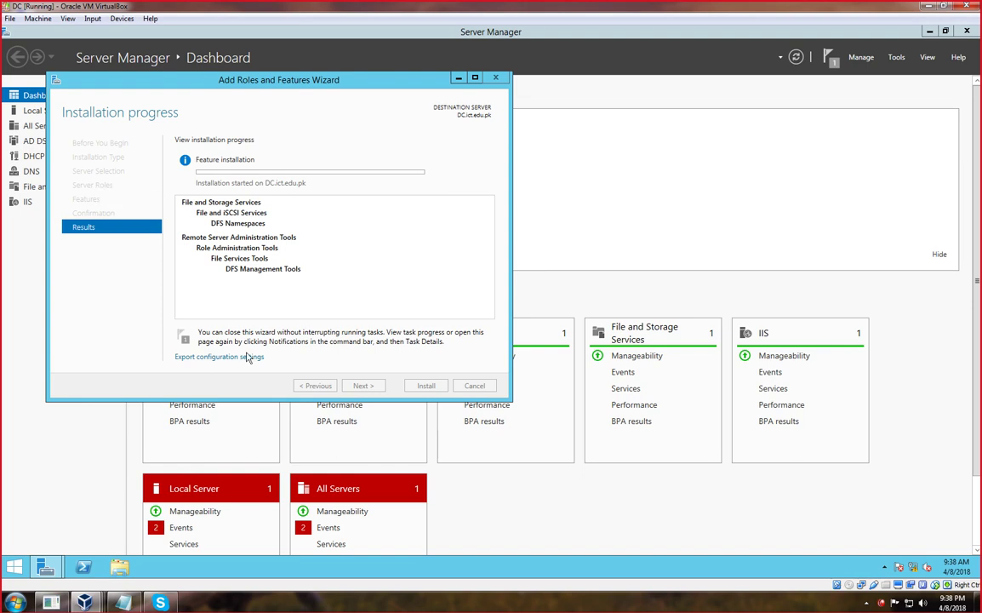
Close the Add Roles and Features Wizard once DFS Namespaces and DFS Management Tools finish installing.
left_click(357, 606)
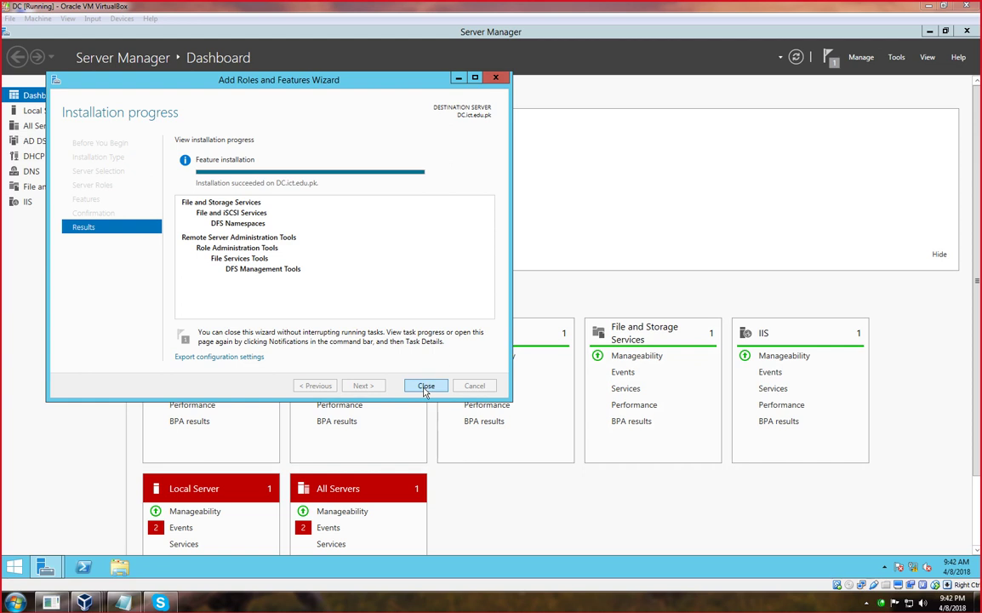
left_click(424, 387)
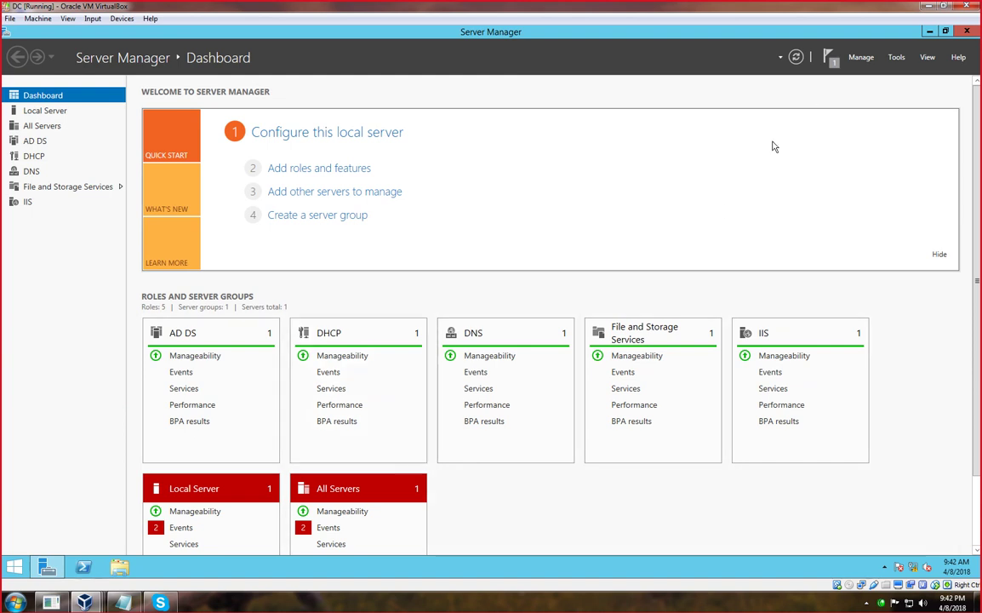
Launch DFS Management from Server Manager's Tools menu and select the empty Namespaces node.
left_click(831, 68)
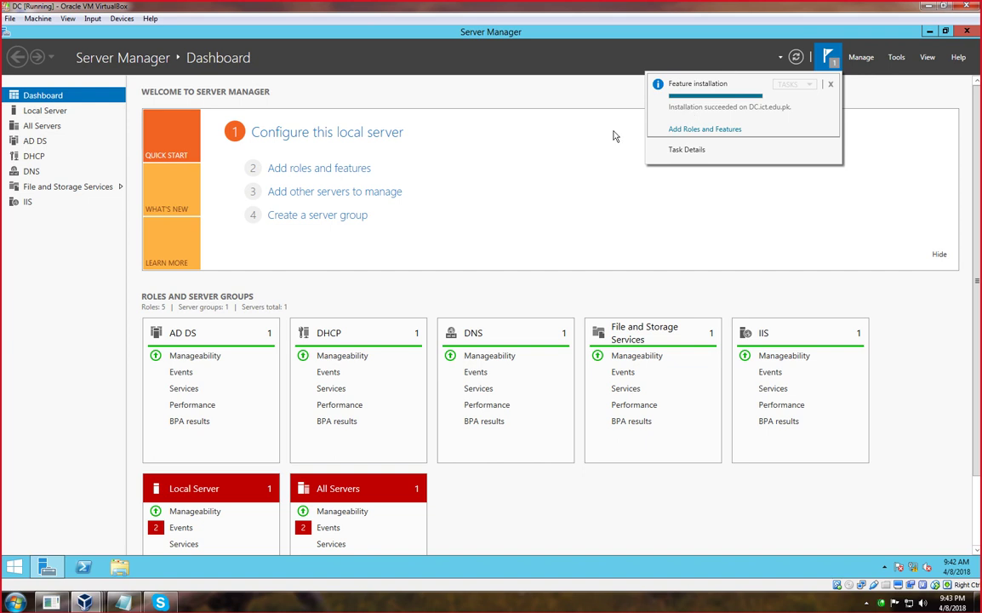
left_click(897, 58)
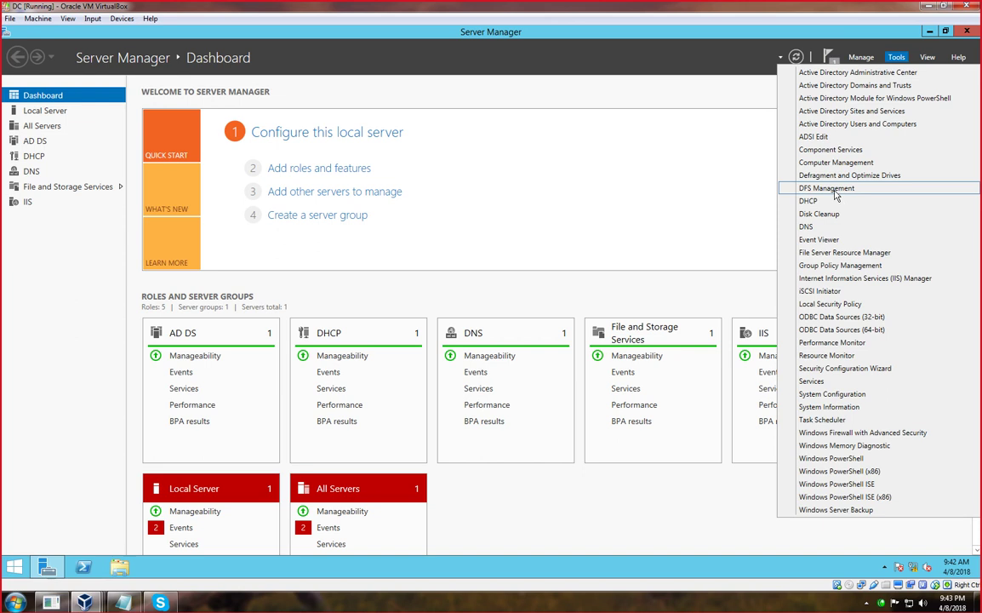
left_click(836, 189)
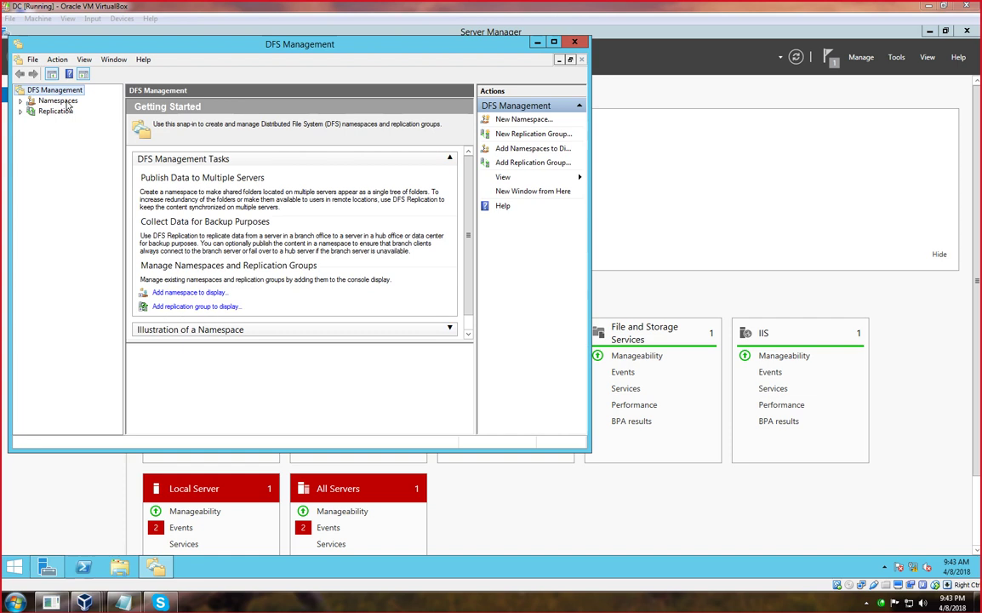
left_click(22, 102)
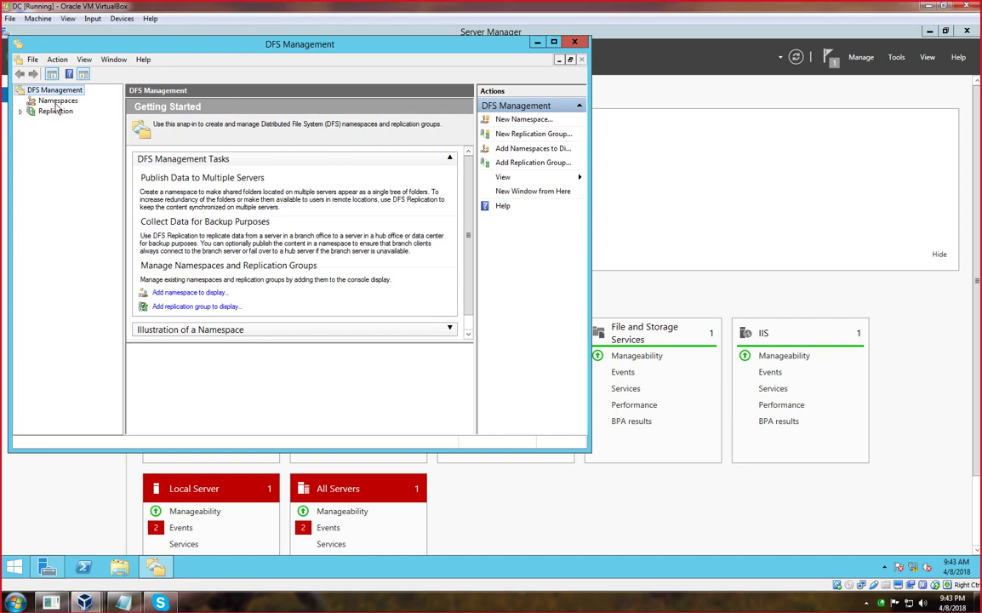
left_click(56, 101)
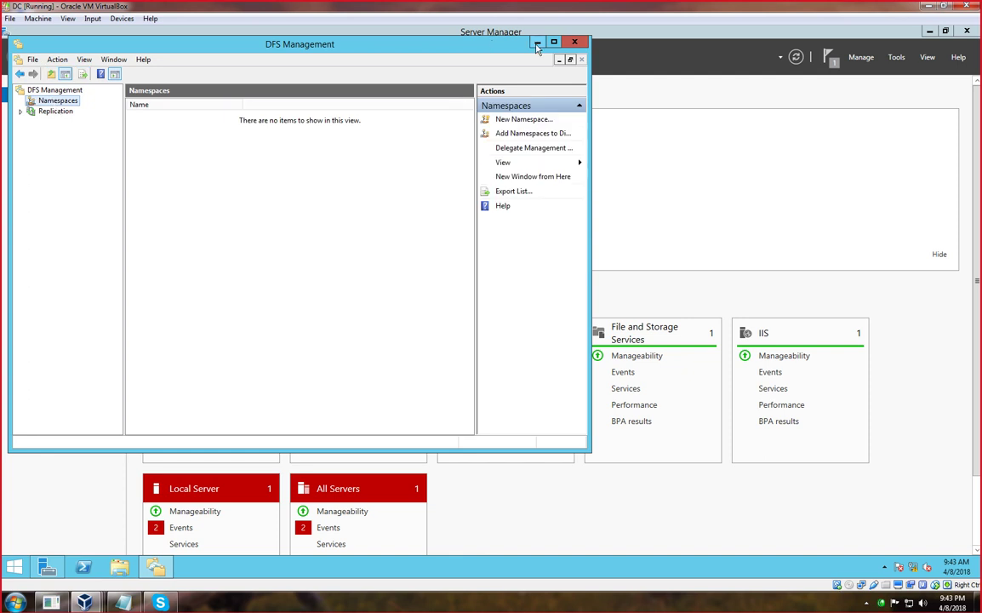
left_click(374, 606)
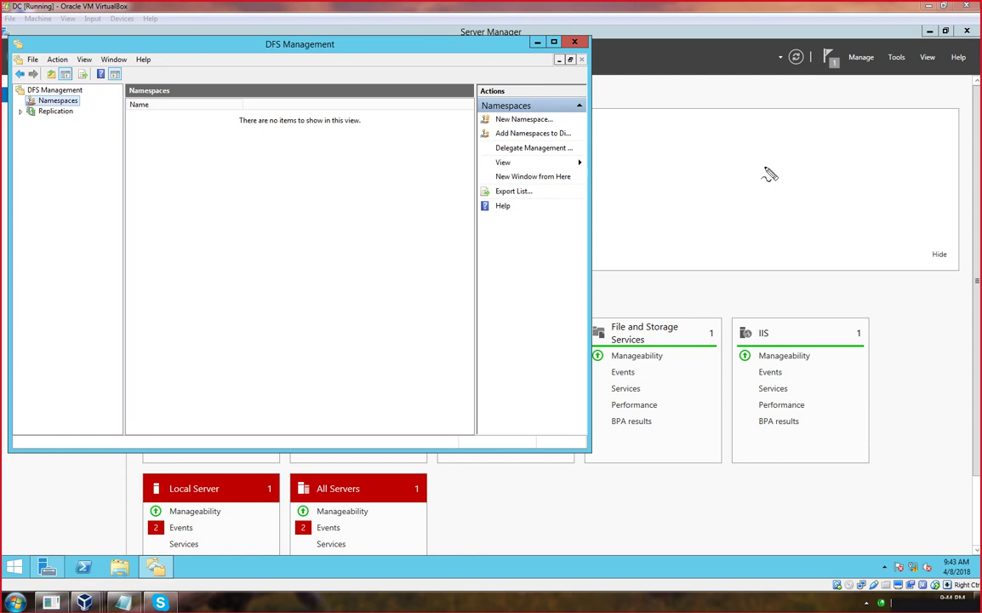
mouse_move(768, 127)
left_mouse_down()
mouse_move(718, 142)
mouse_move(726, 221)
mouse_move(785, 264)
mouse_move(817, 189)
mouse_move(813, 124)
mouse_move(768, 128)
left_mouse_up()
mouse_move(764, 263)
left_mouse_down()
mouse_move(772, 336)
mouse_move(722, 356)
mouse_move(600, 366)
mouse_move(617, 424)
left_mouse_up()
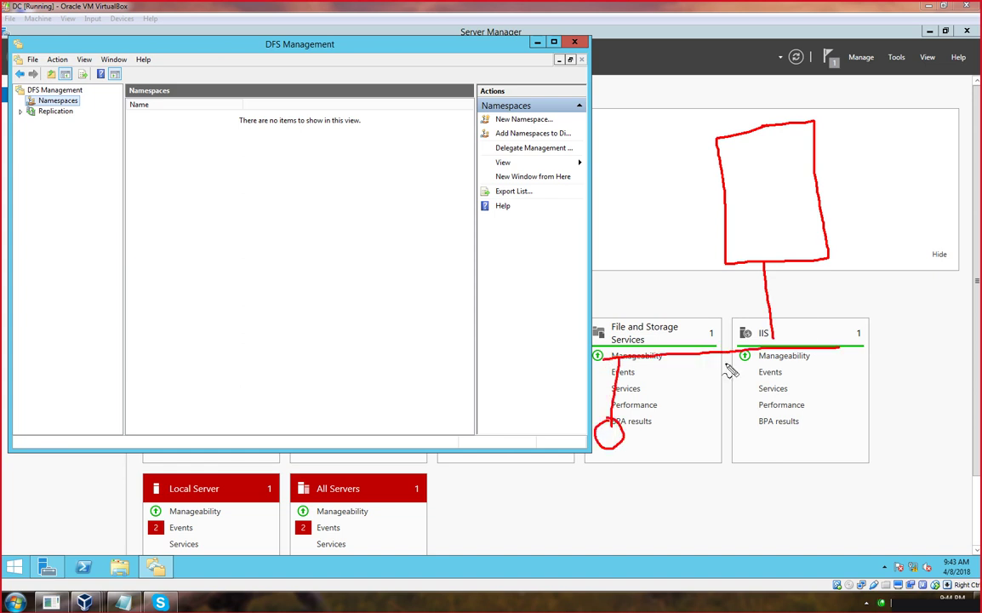
left_click_drag(744, 356, 775, 418)
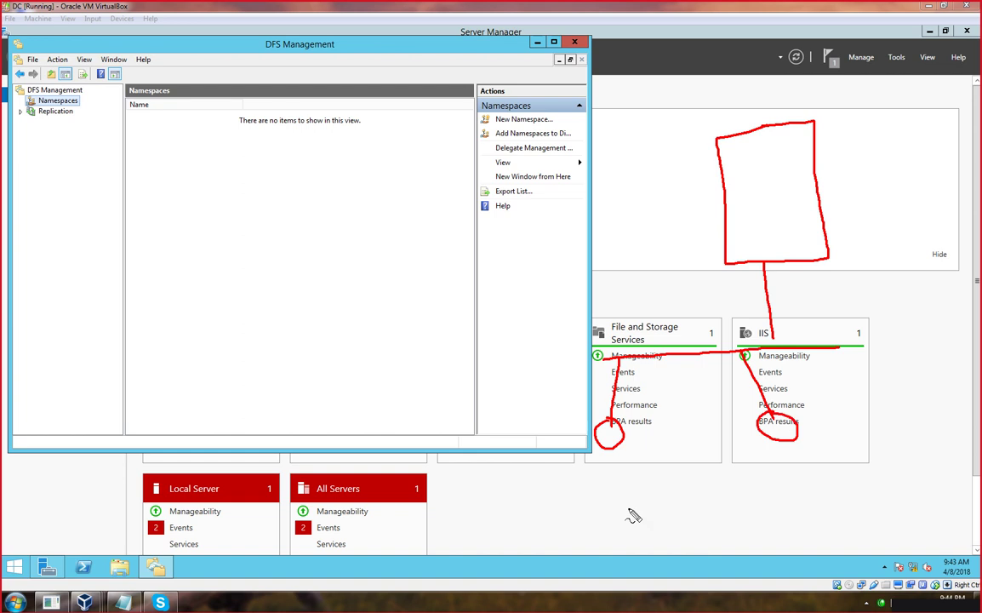
mouse_move(594, 468)
left_mouse_down()
mouse_move(616, 470)
mouse_move(618, 491)
mouse_move(631, 481)
left_mouse_up()
mouse_move(784, 454)
left_mouse_down()
mouse_move(789, 485)
mouse_move(786, 455)
left_mouse_up()
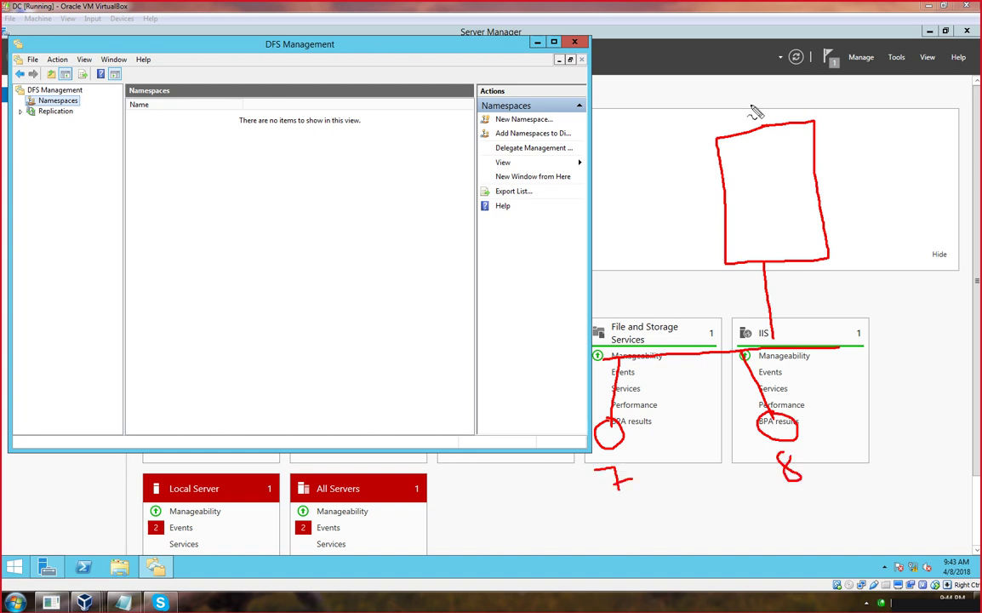
mouse_move(751, 112)
left_mouse_down()
mouse_move(753, 102)
mouse_move(783, 111)
mouse_move(809, 102)
left_mouse_up()
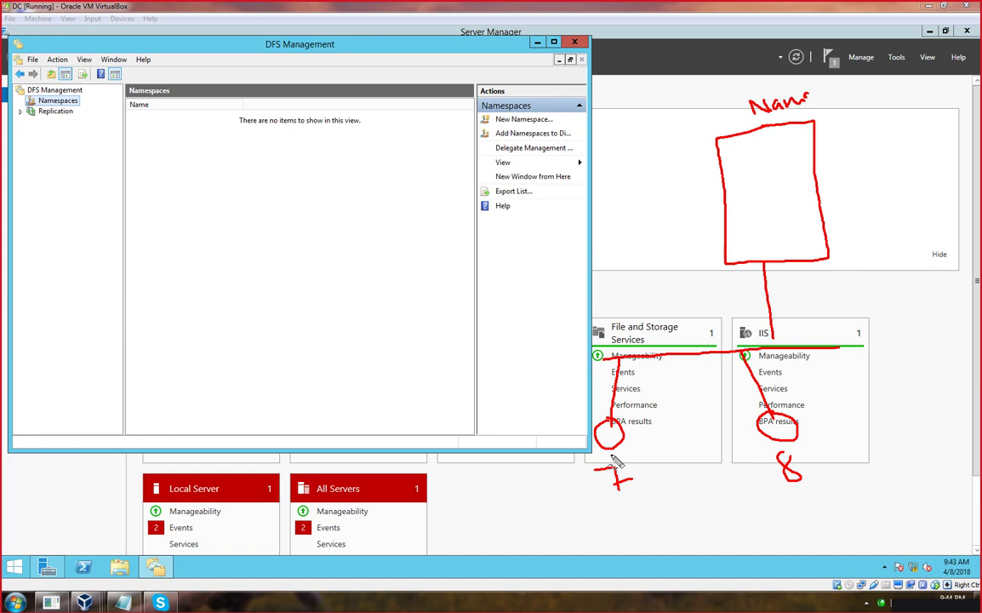
mouse_move(576, 491)
left_mouse_down()
mouse_move(588, 543)
mouse_move(600, 547)
left_mouse_up()
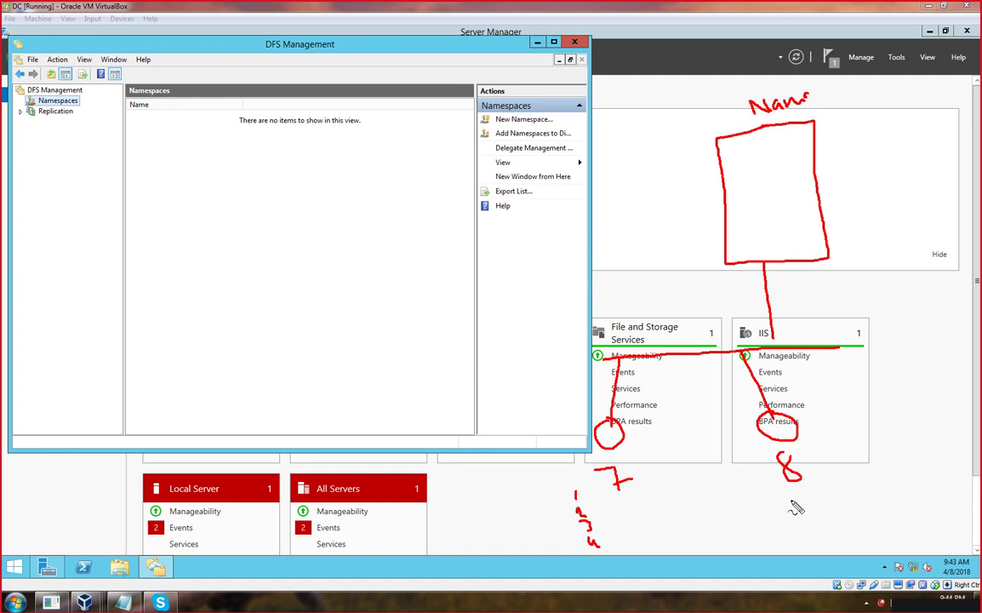
left_click_drag(784, 490, 808, 535)
left_click_drag(728, 153, 746, 238)
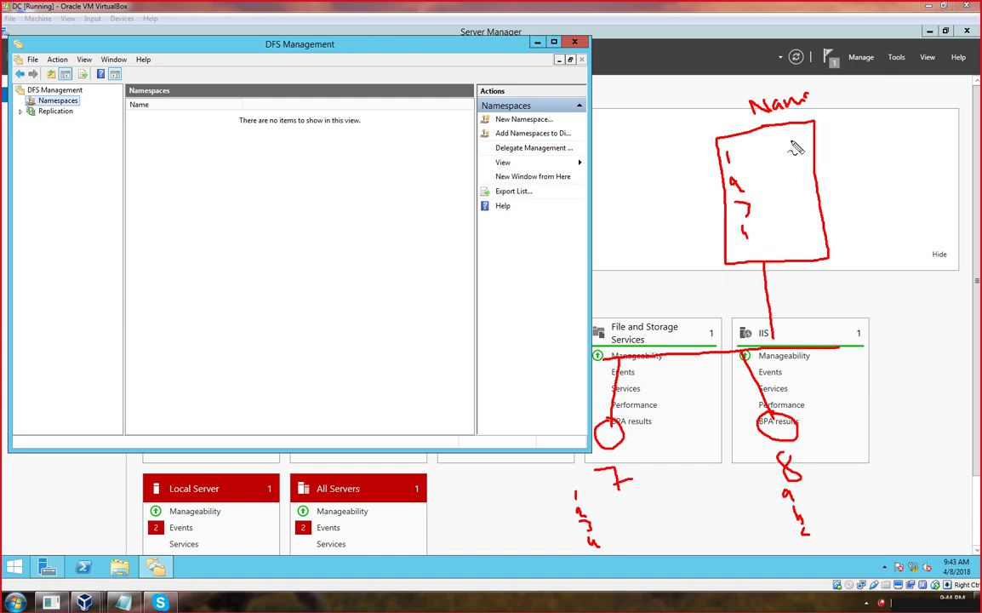
left_click_drag(793, 148, 789, 189)
mouse_move(726, 156)
left_mouse_down()
mouse_move(563, 317)
mouse_move(565, 467)
mouse_move(555, 453)
left_mouse_up()
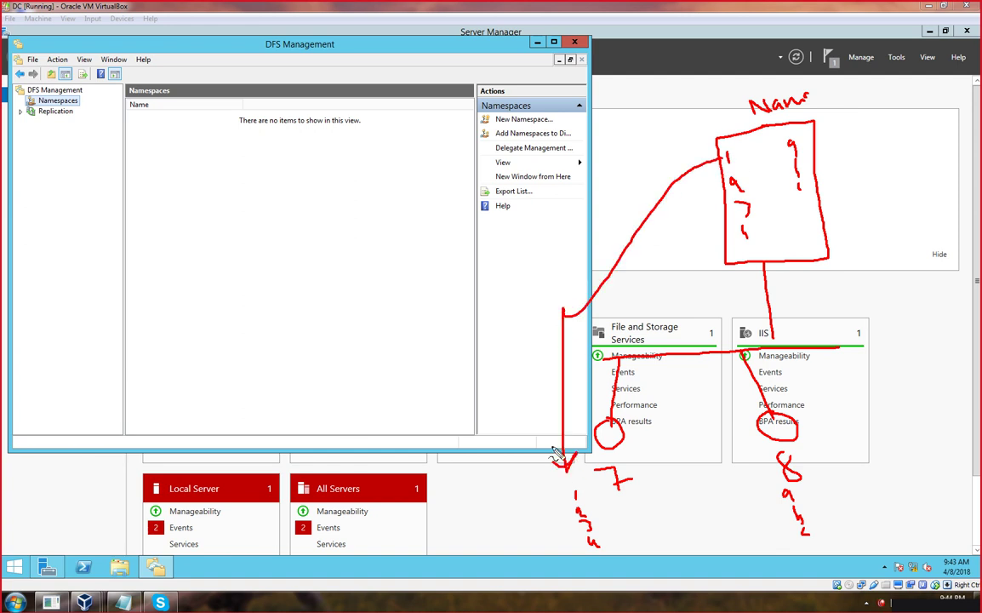
mouse_move(634, 455)
left_mouse_down()
mouse_move(596, 461)
mouse_move(617, 460)
mouse_move(593, 470)
left_mouse_up()
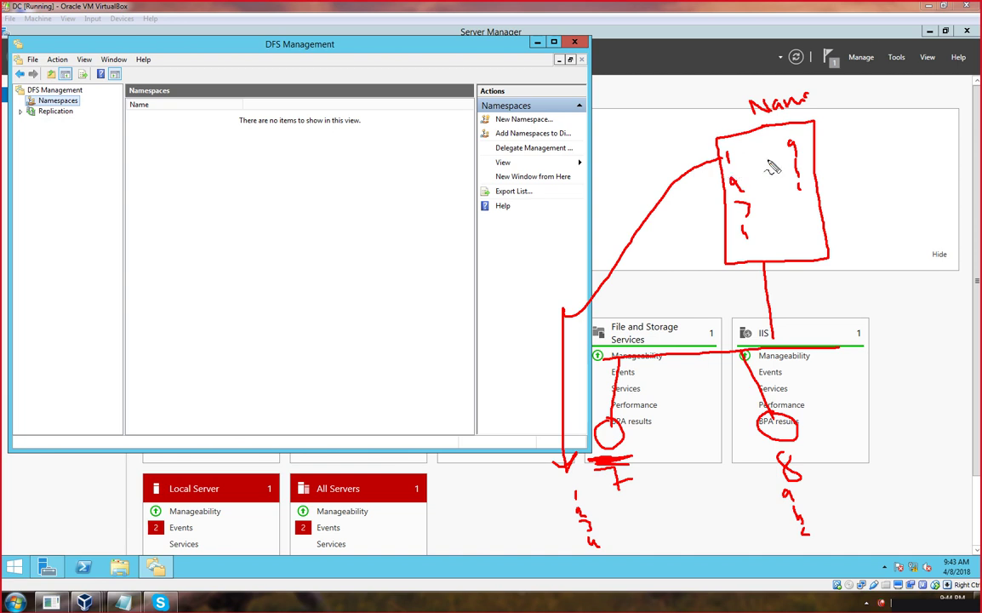
mouse_move(741, 108)
left_mouse_down()
mouse_move(696, 140)
mouse_move(698, 240)
mouse_move(877, 235)
mouse_move(779, 101)
mouse_move(689, 145)
mouse_move(719, 279)
mouse_move(861, 174)
mouse_move(798, 123)
left_mouse_up()
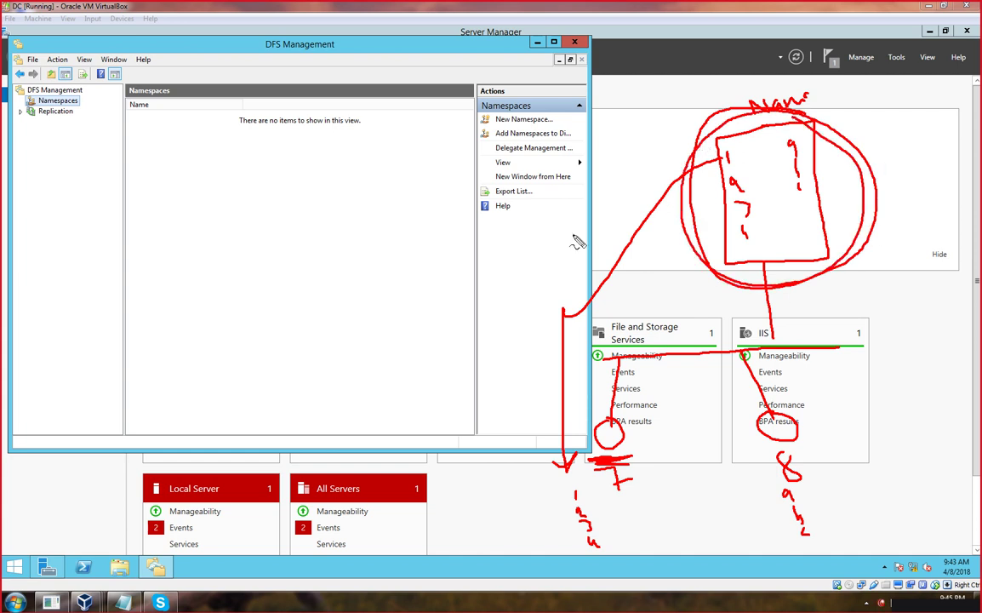
key("Escape")
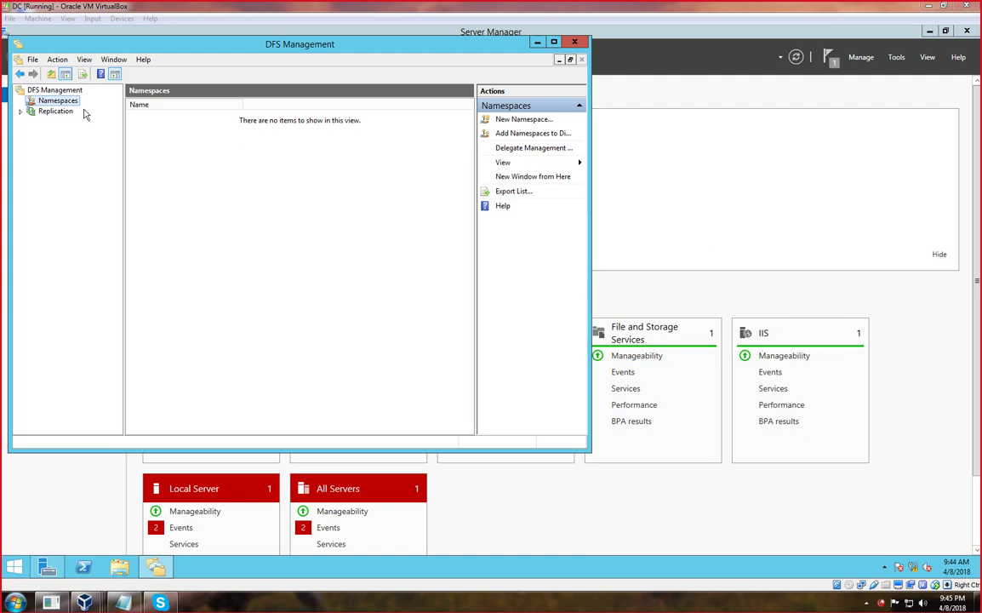
Start the New Namespace Wizard from the Namespaces context menu and focus the Server field.
left_click(72, 106)
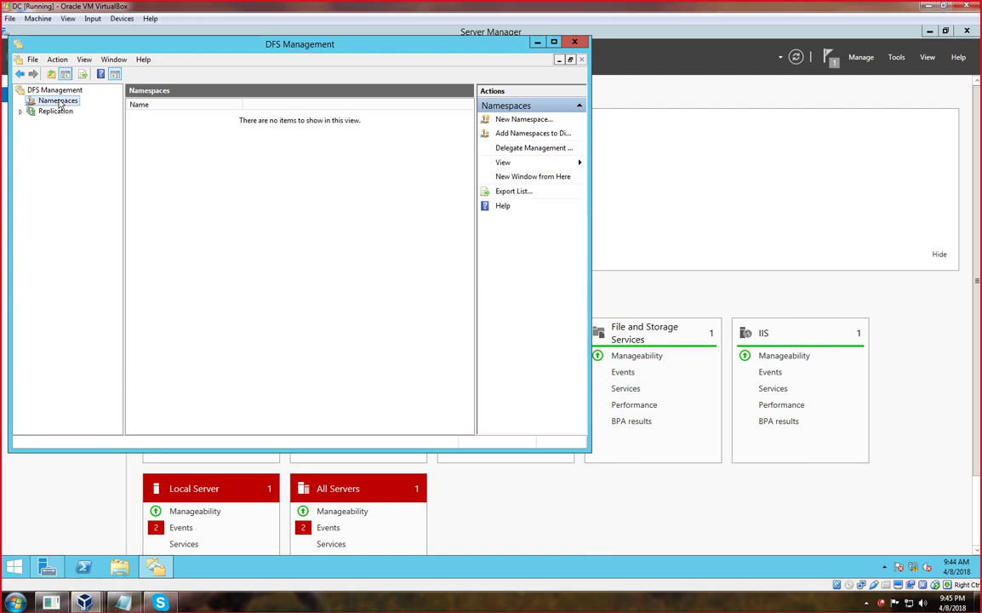
right_click(59, 104)
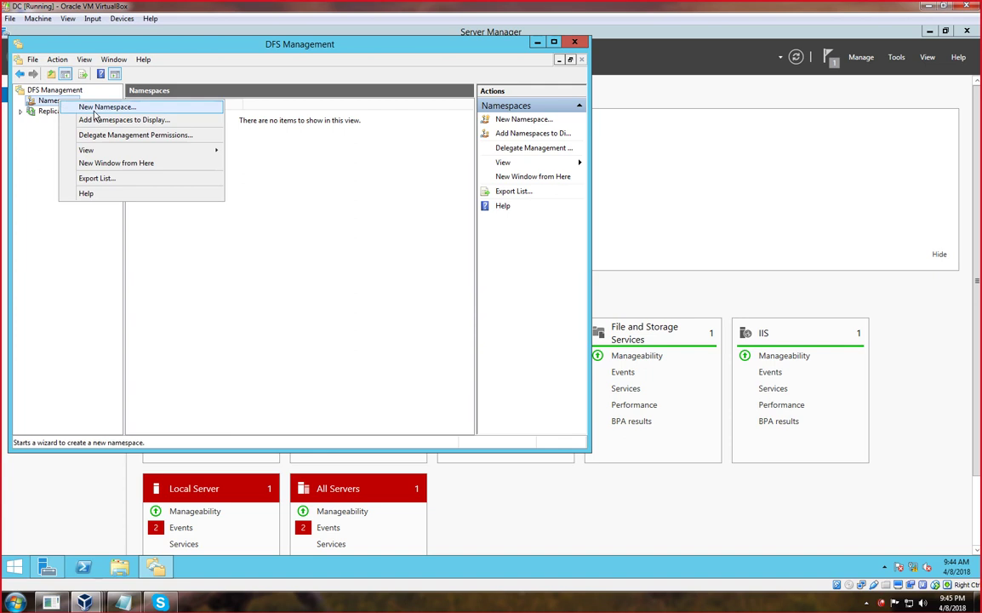
left_click(97, 108)
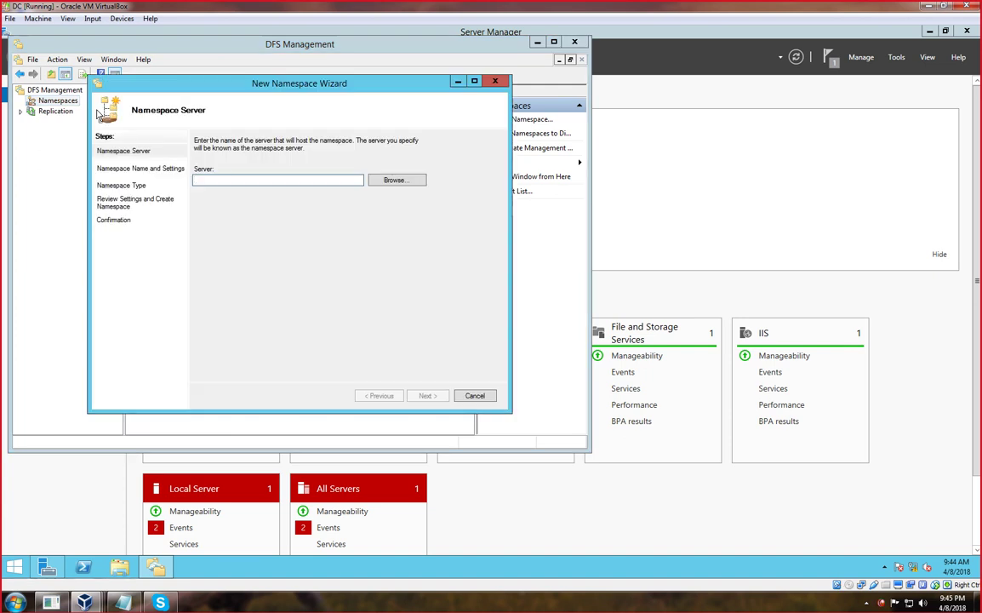
left_click(217, 178)
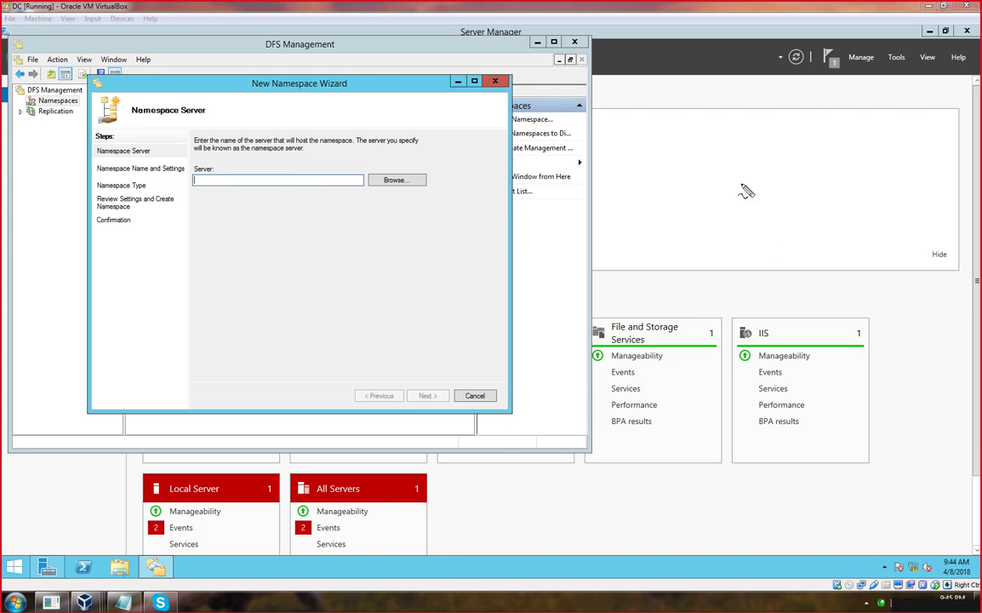
Draw on-screen annotations over the wizard, then clear them.
mouse_move(739, 168)
left_mouse_down()
mouse_move(688, 173)
mouse_move(688, 298)
left_mouse_up()
mouse_move(740, 168)
left_mouse_down()
mouse_move(759, 198)
mouse_move(781, 307)
mouse_move(684, 271)
left_mouse_up()
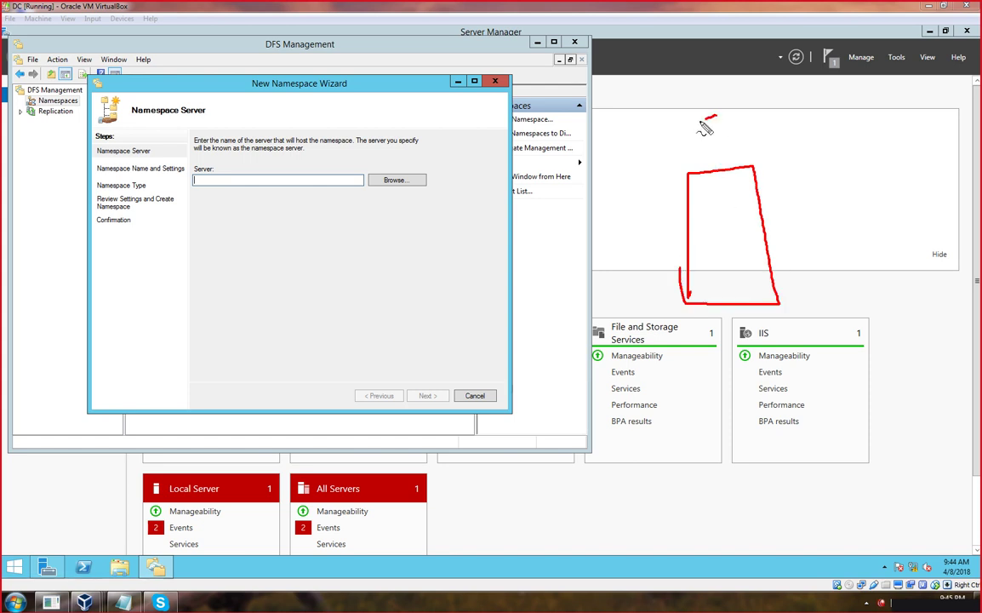
mouse_move(717, 115)
left_mouse_down()
mouse_move(704, 151)
mouse_move(720, 135)
mouse_move(715, 146)
left_mouse_up()
mouse_move(758, 98)
left_mouse_down()
mouse_move(755, 166)
mouse_move(777, 138)
left_mouse_up()
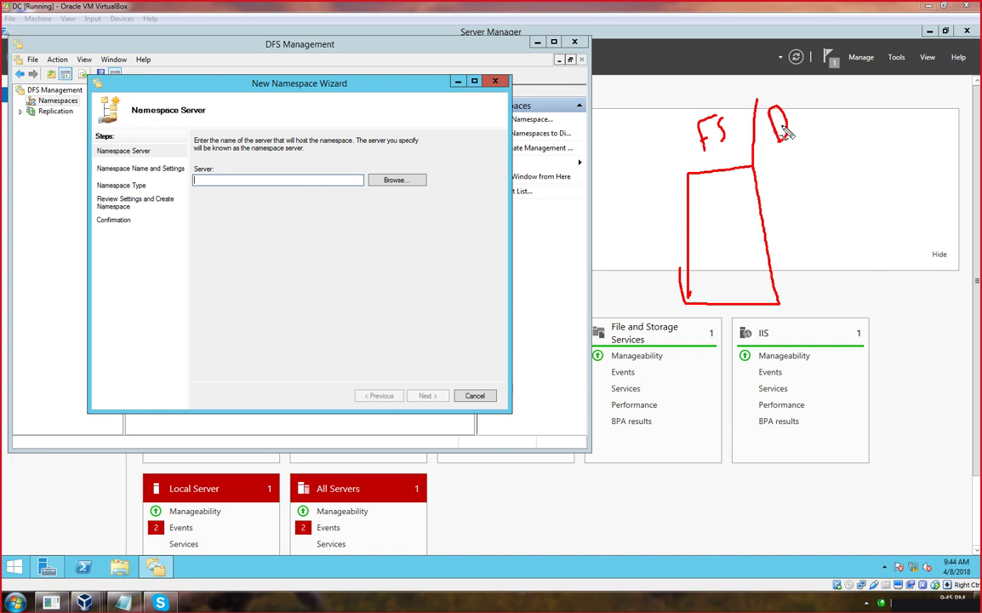
mouse_move(807, 99)
left_mouse_down()
mouse_move(800, 119)
mouse_move(806, 128)
mouse_move(814, 112)
mouse_move(820, 129)
left_mouse_up()
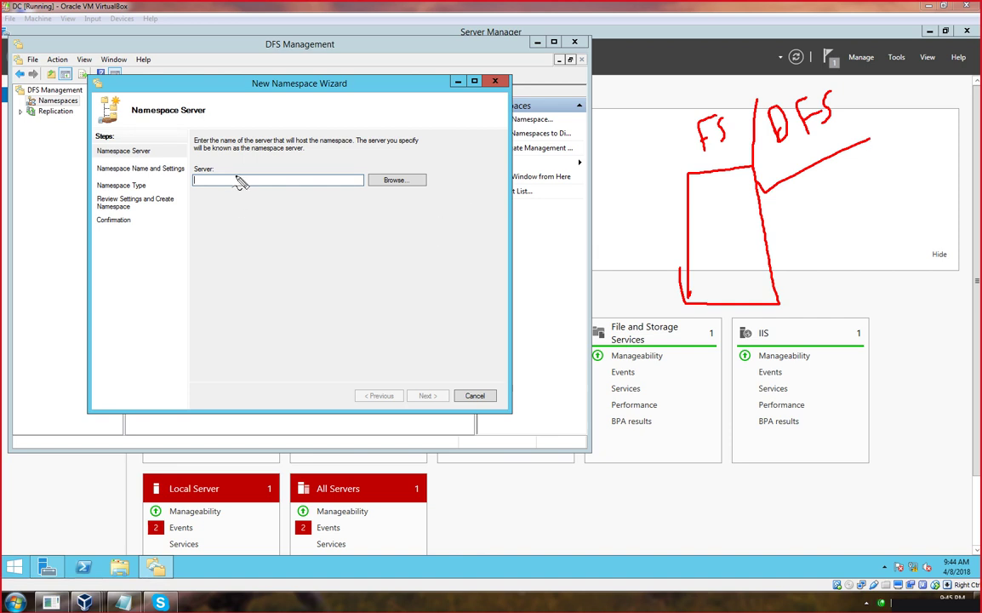
key("Escape")
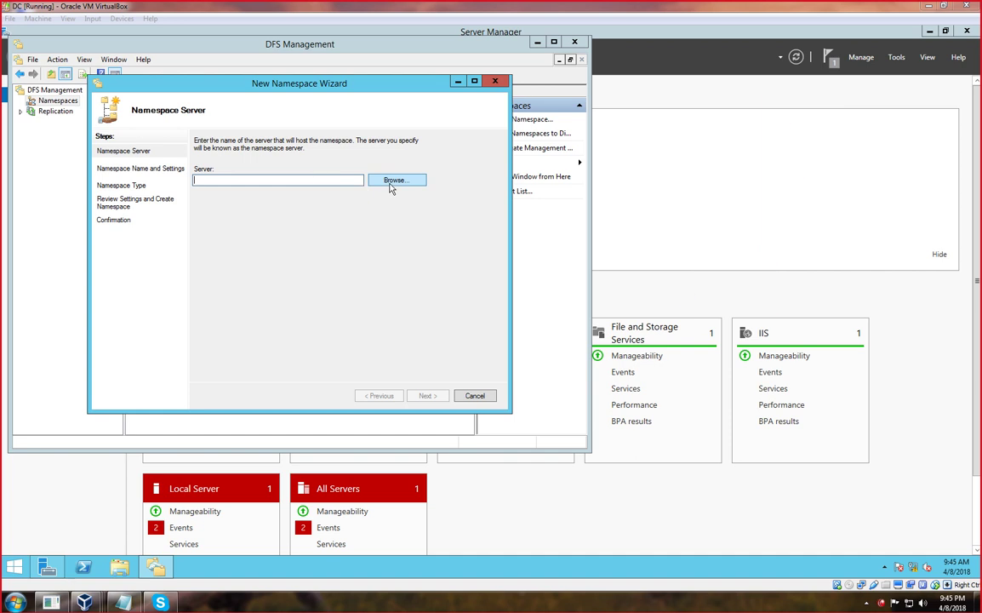
Search the domain's computers and pick DC as the namespace server.
left_click(390, 183)
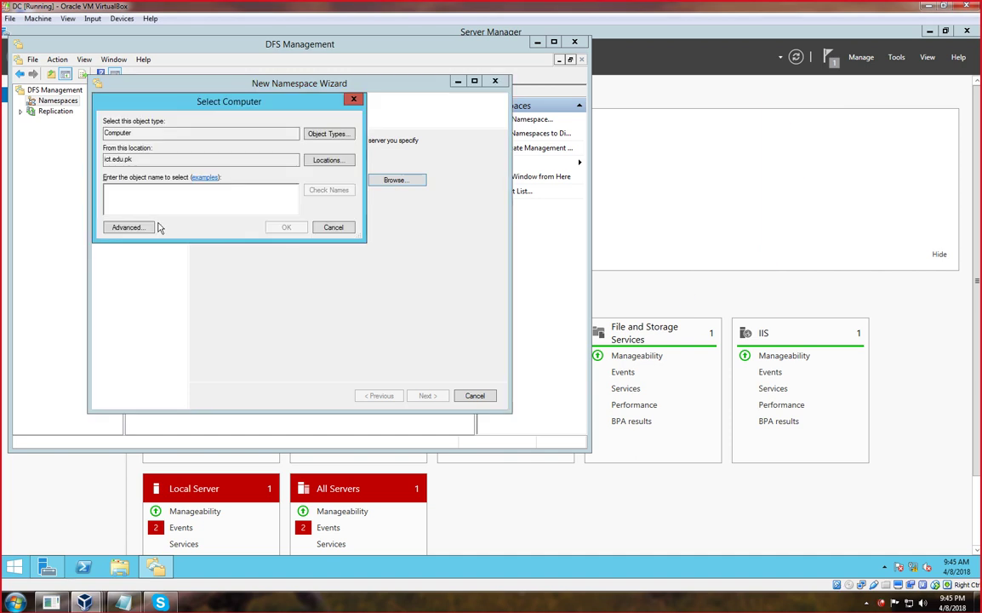
left_click(132, 227)
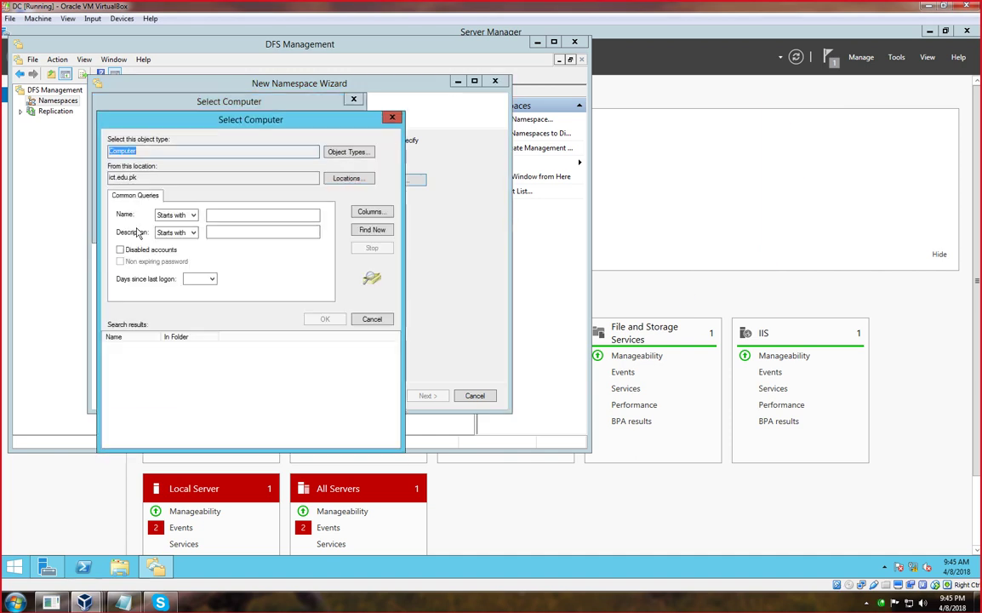
left_click(372, 229)
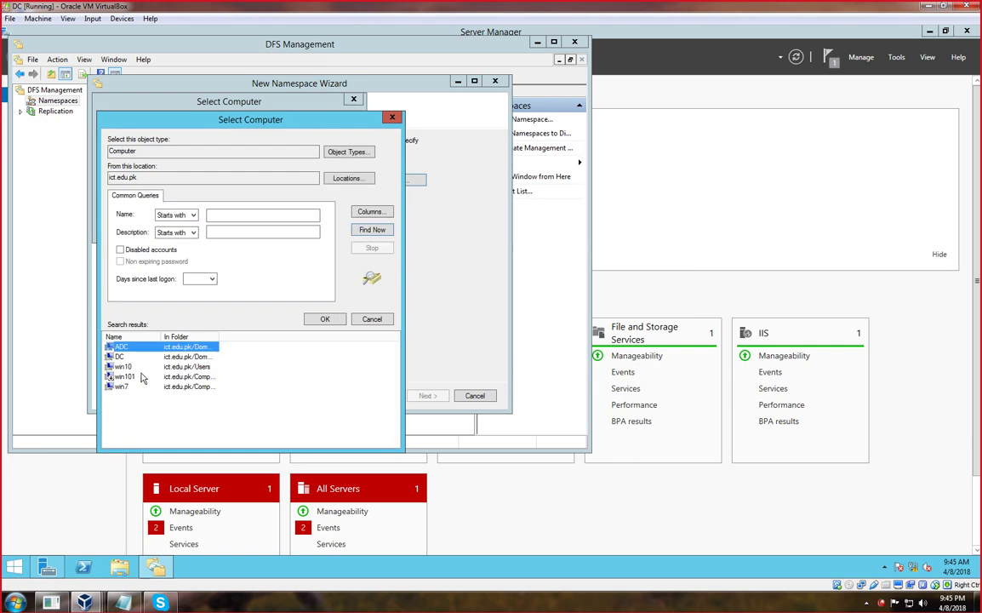
left_click(177, 357)
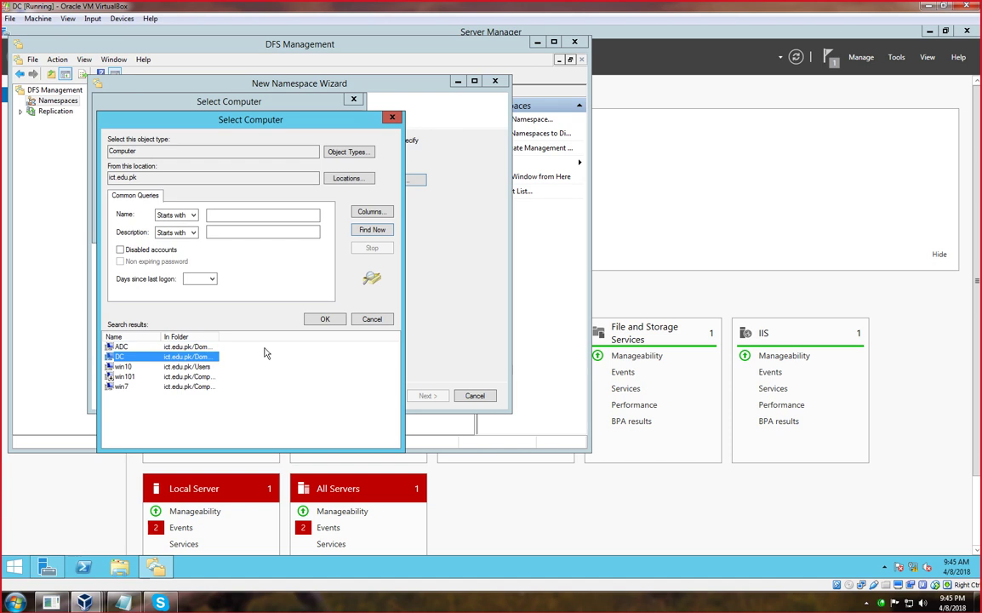
left_click(324, 318)
left_click(286, 229)
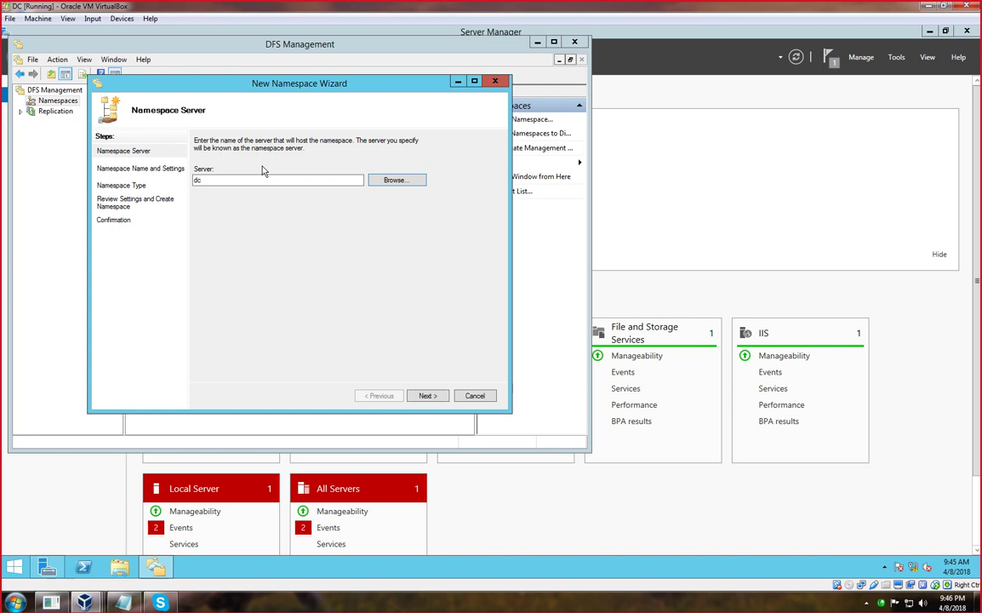
Name the namespace dfs_darta after several retyped attempts and continue to Namespace Type.
left_click(423, 397)
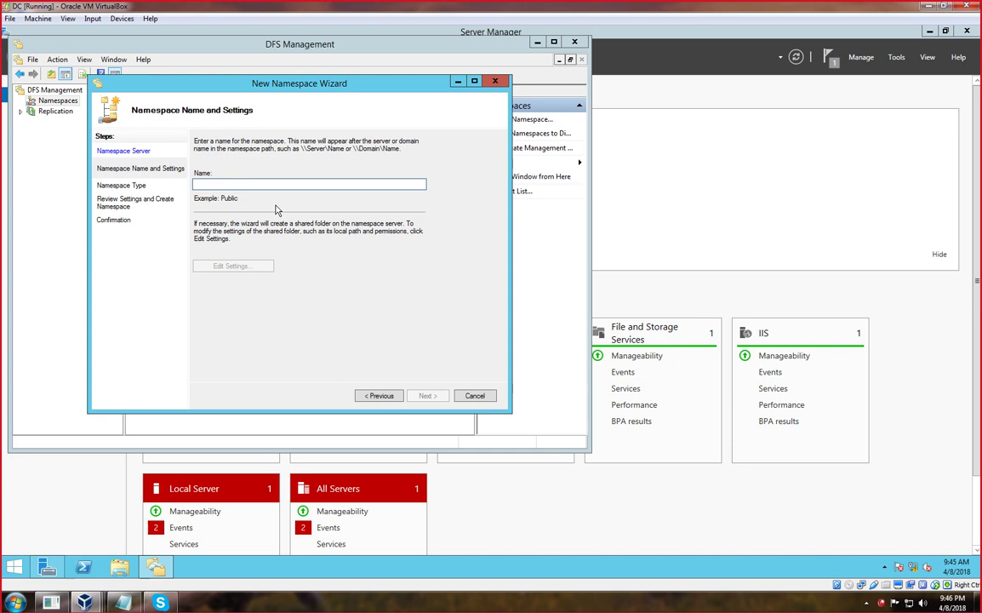
type("DFS")
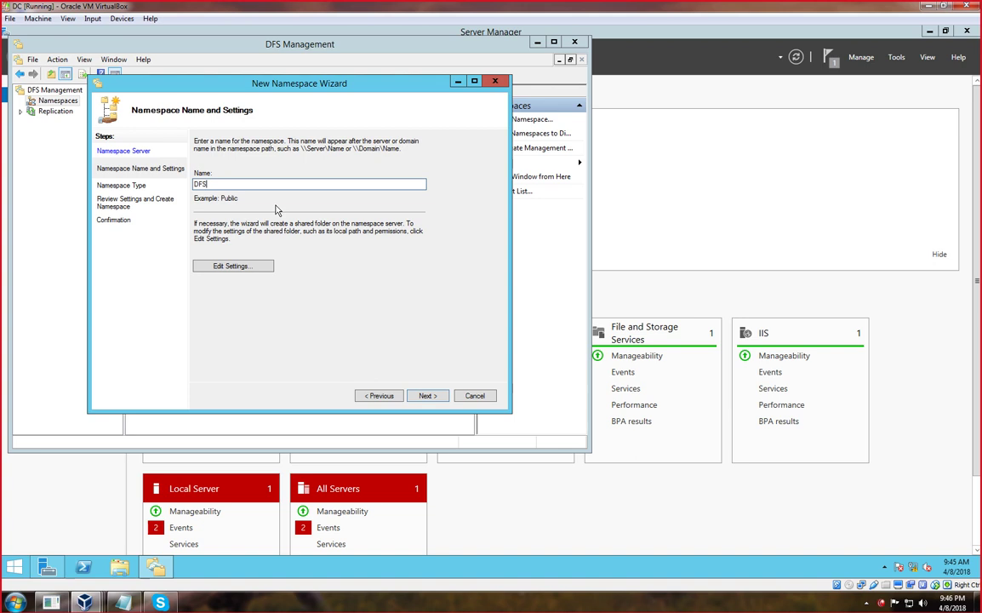
key("BackSpace")
key("BackSpace")
key("BackSpace")
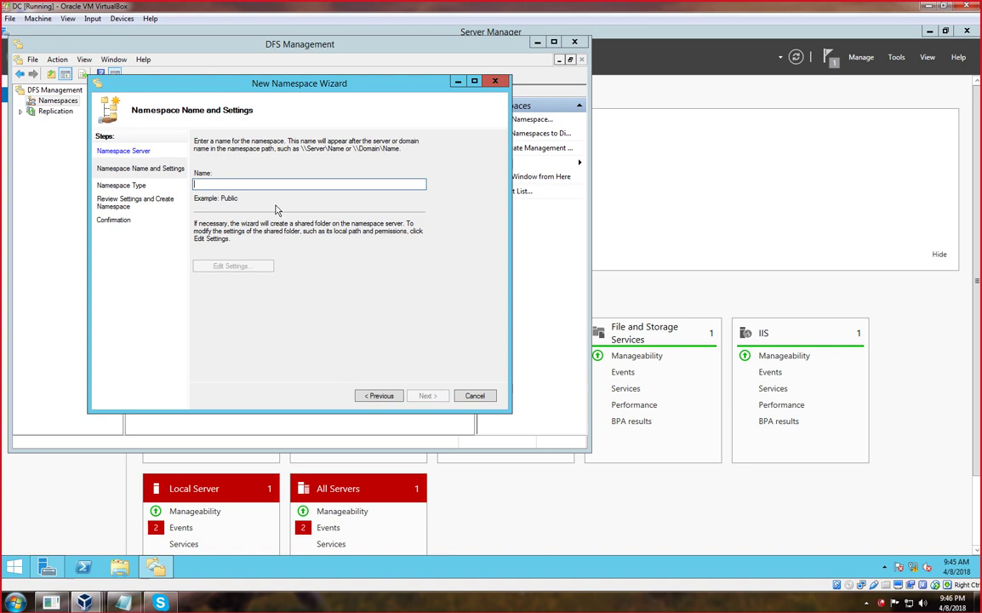
type("ihsan")
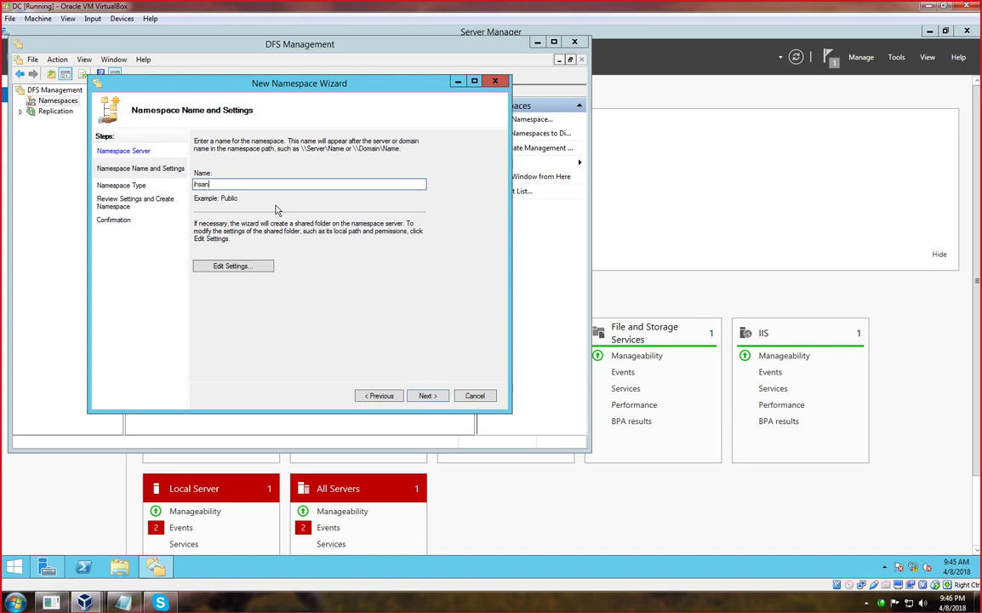
key("BackSpace")
key("BackSpace")
key("BackSpace")
key("BackSpace")
key("BackSpace")
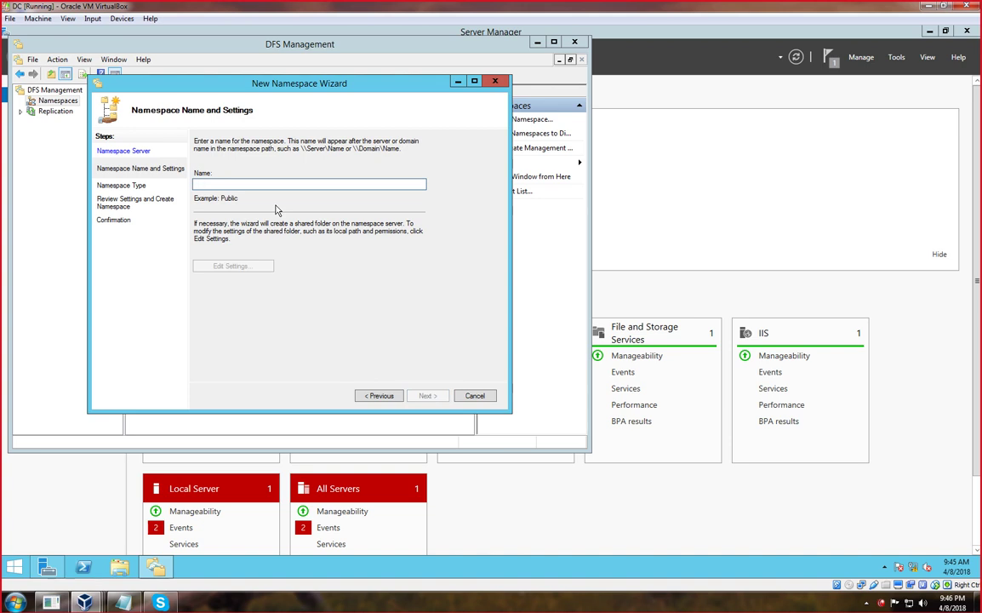
type("is")
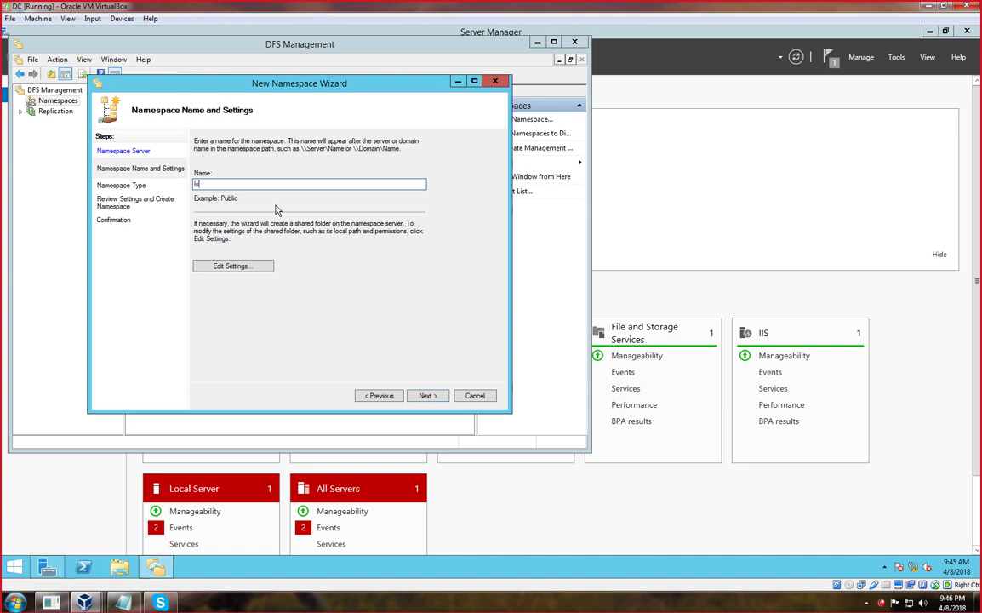
key("BackSpace")
type("SDF")
key("BackSpace")
key("BackSpace")
key("BackSpace")
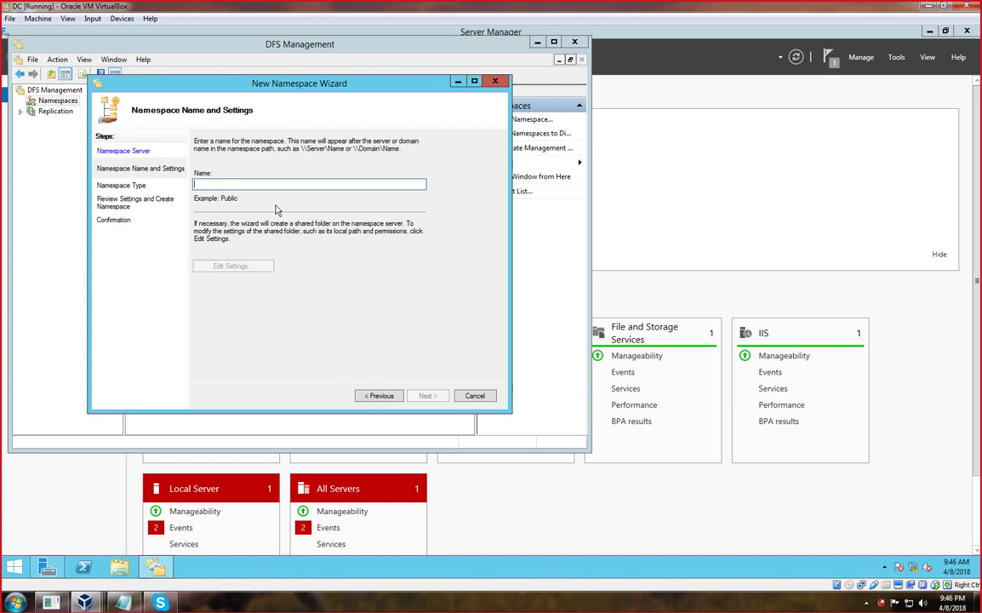
type("S")
key("BackSpace")
type("dfs")
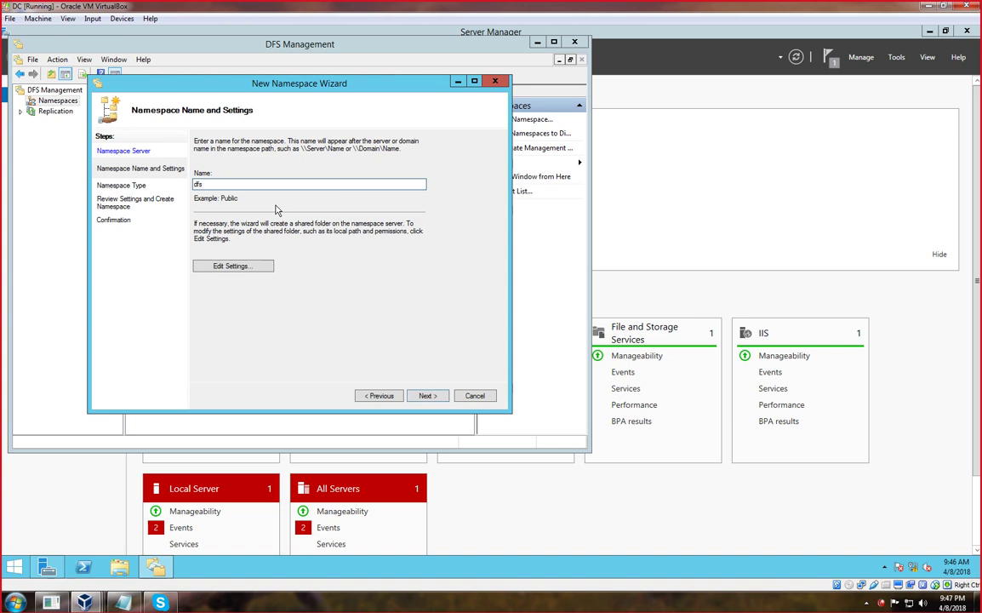
type("_darta")
left_click_drag(217, 182, 189, 179)
left_click(427, 397)
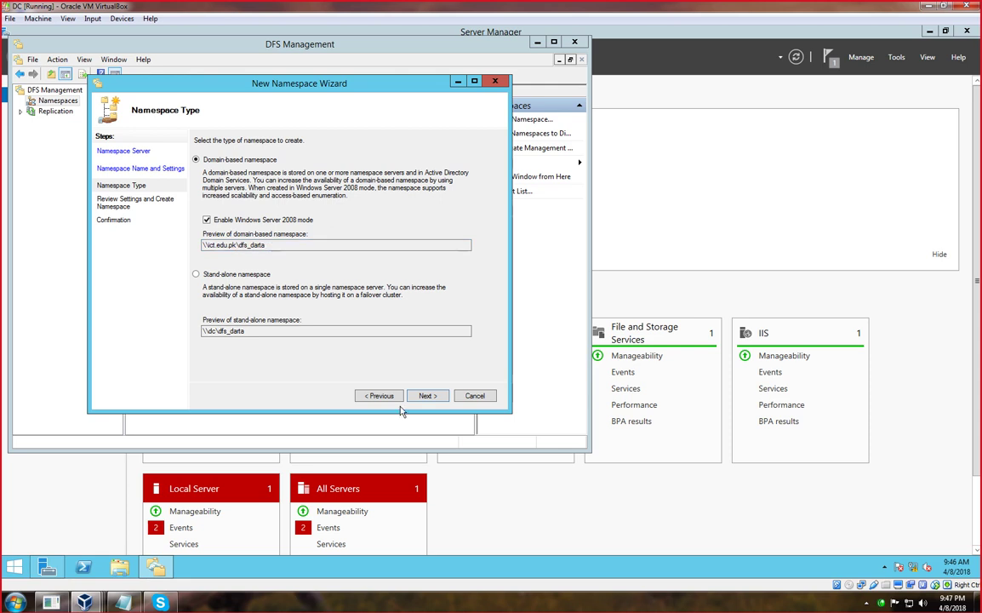
Go back and correct the namespace name to dfs_data.
left_click(379, 396)
left_click(242, 187)
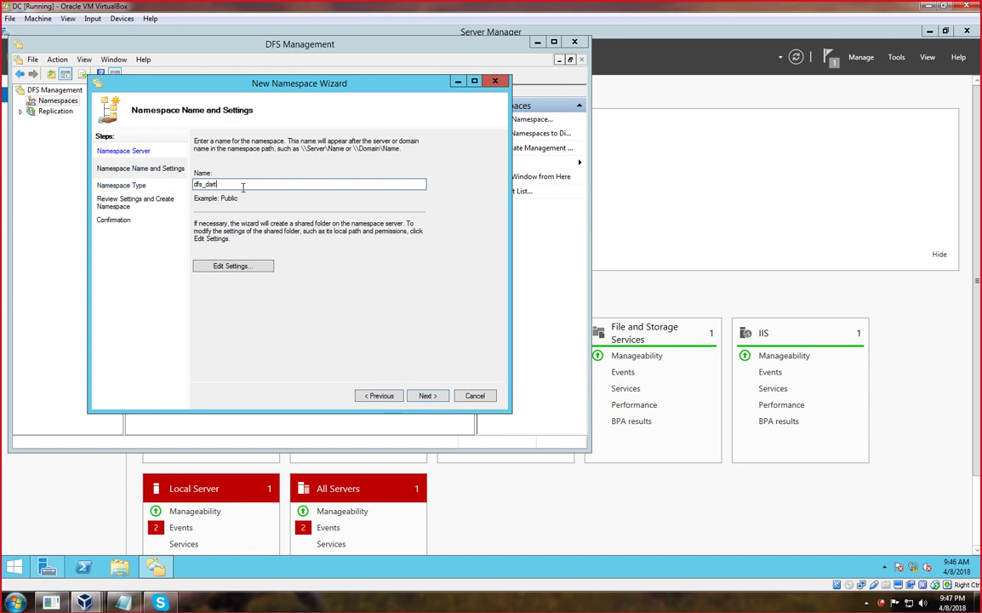
type("ta")
left_click(428, 397)
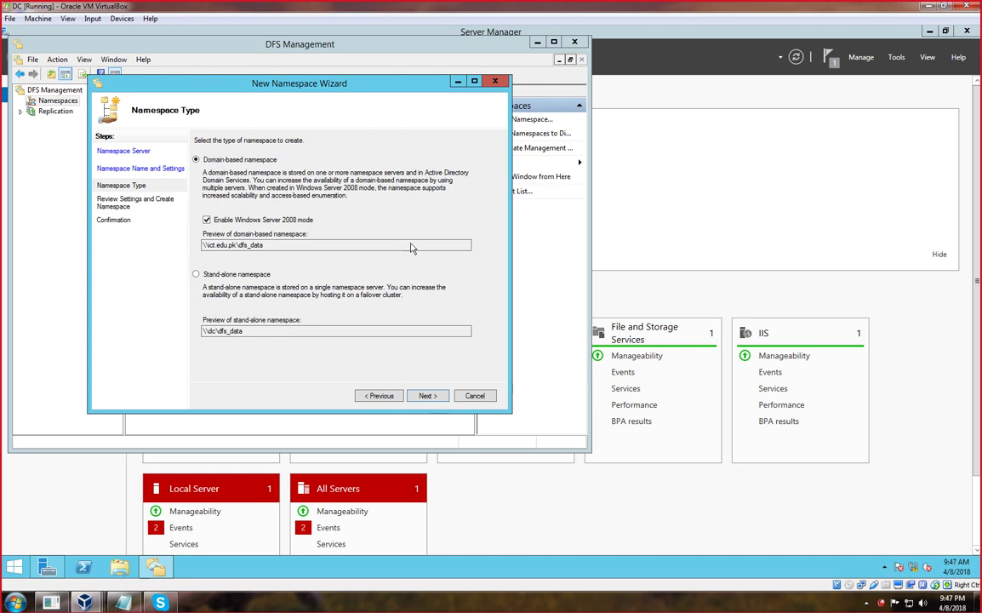
Highlight the domain-based namespace choice with red annotations, then proceed to Review Settings keeping it.
left_click(564, 610)
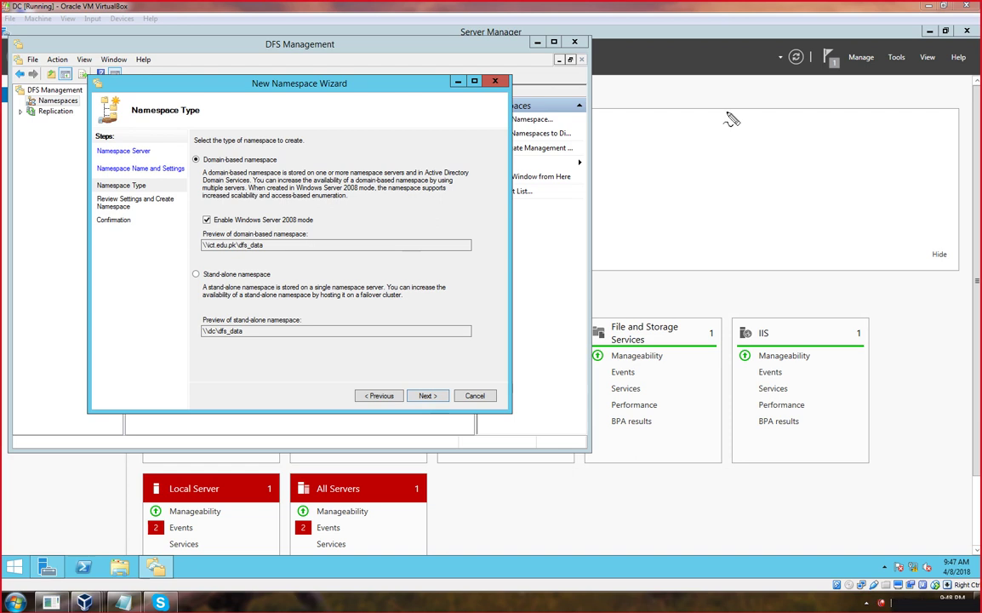
mouse_move(728, 116)
left_mouse_down()
mouse_move(696, 120)
mouse_move(703, 193)
mouse_move(735, 123)
mouse_move(768, 154)
mouse_move(767, 213)
mouse_move(699, 206)
left_mouse_up()
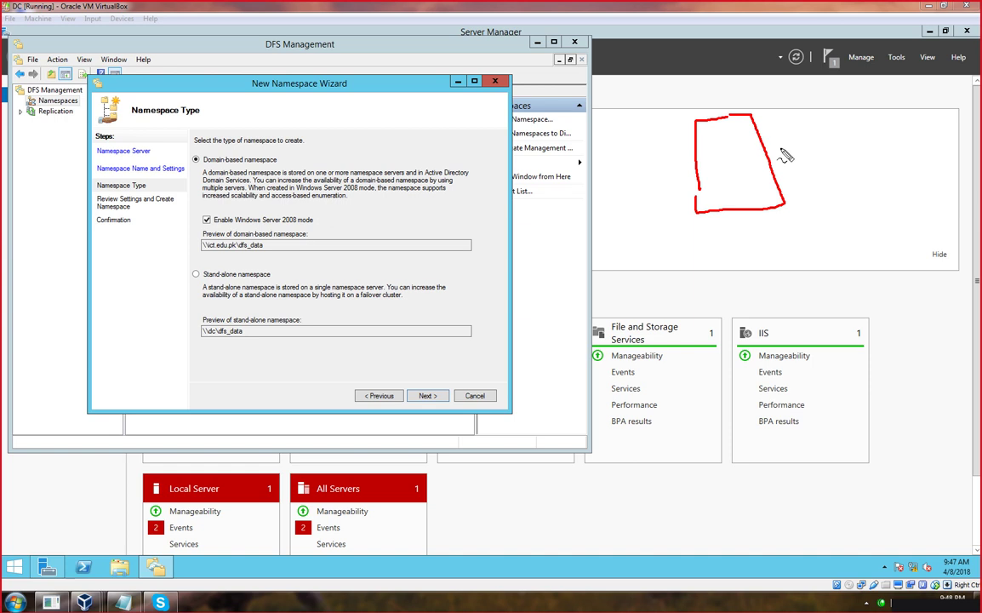
mouse_move(788, 133)
left_mouse_down()
mouse_move(798, 138)
mouse_move(813, 119)
mouse_move(858, 123)
mouse_move(879, 104)
left_mouse_up()
mouse_move(814, 142)
left_mouse_down()
mouse_move(911, 98)
mouse_move(848, 134)
left_mouse_up()
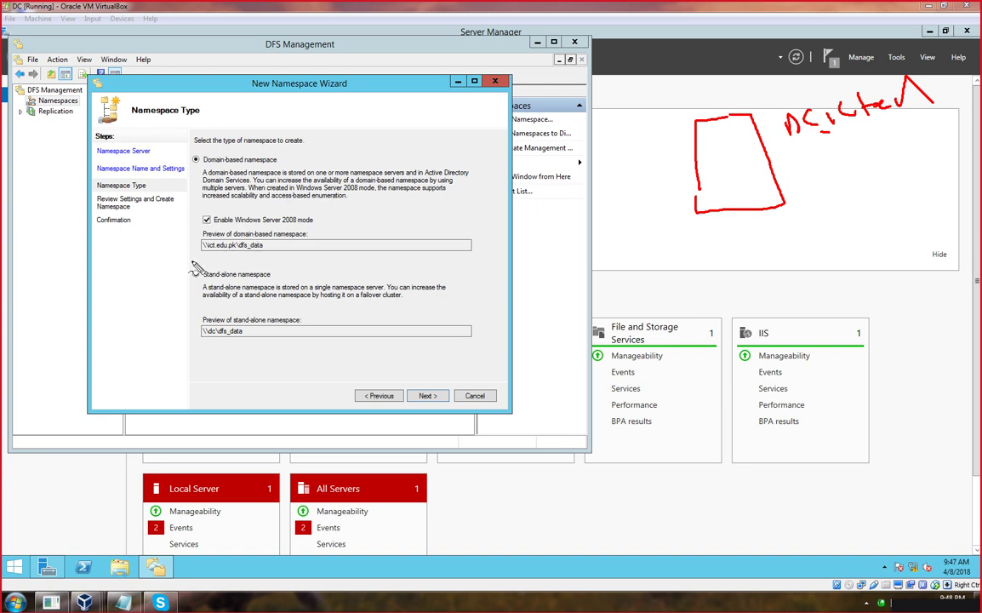
mouse_move(189, 148)
left_mouse_down()
mouse_move(186, 168)
mouse_move(193, 147)
left_mouse_up()
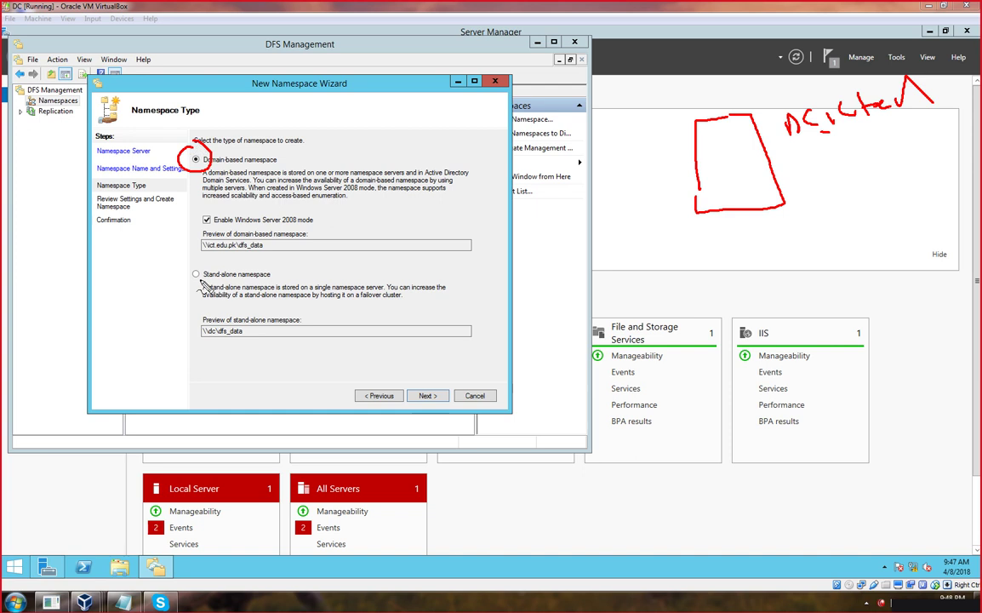
key("Escape")
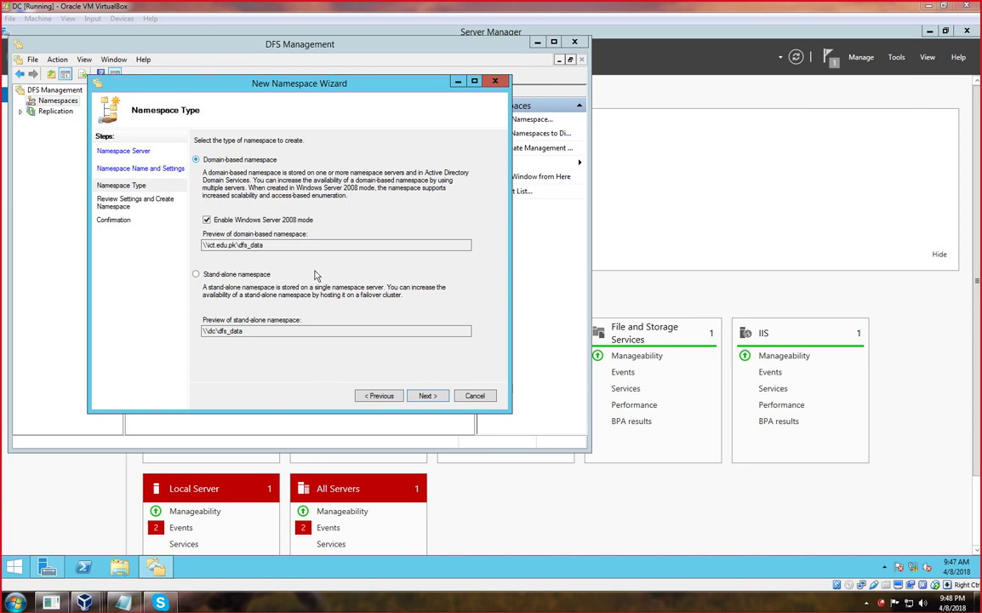
left_click(428, 396)
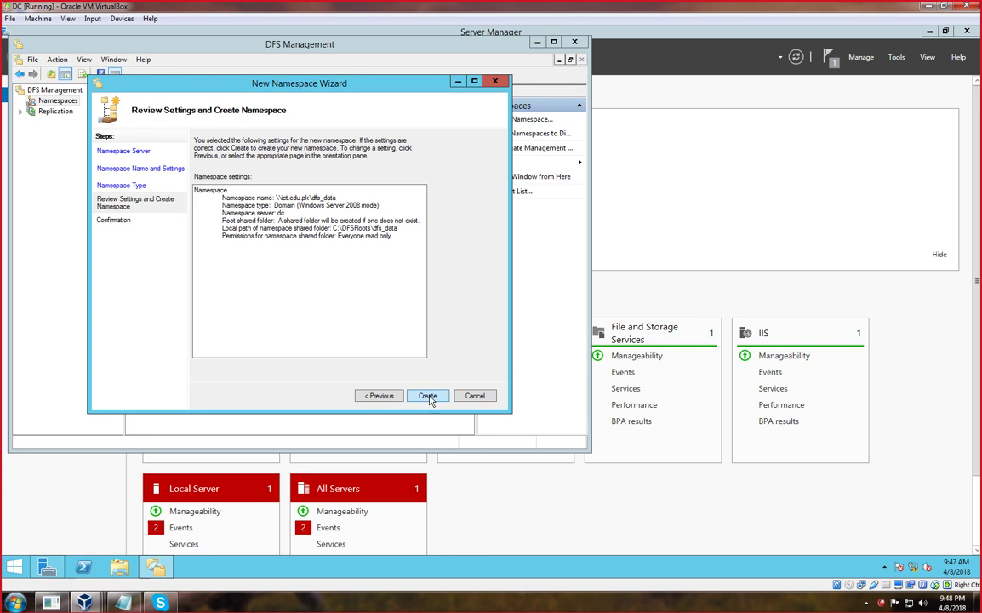
Create the \\ict.edu.pk\dfs_data namespace, then minimize DFS Management and Server Manager.
left_click(428, 396)
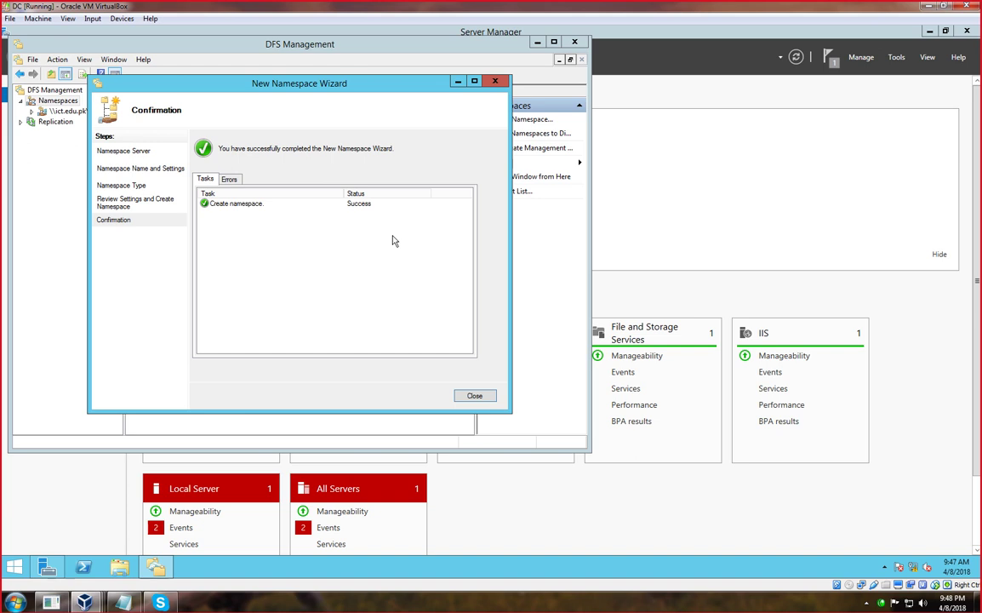
left_click(474, 397)
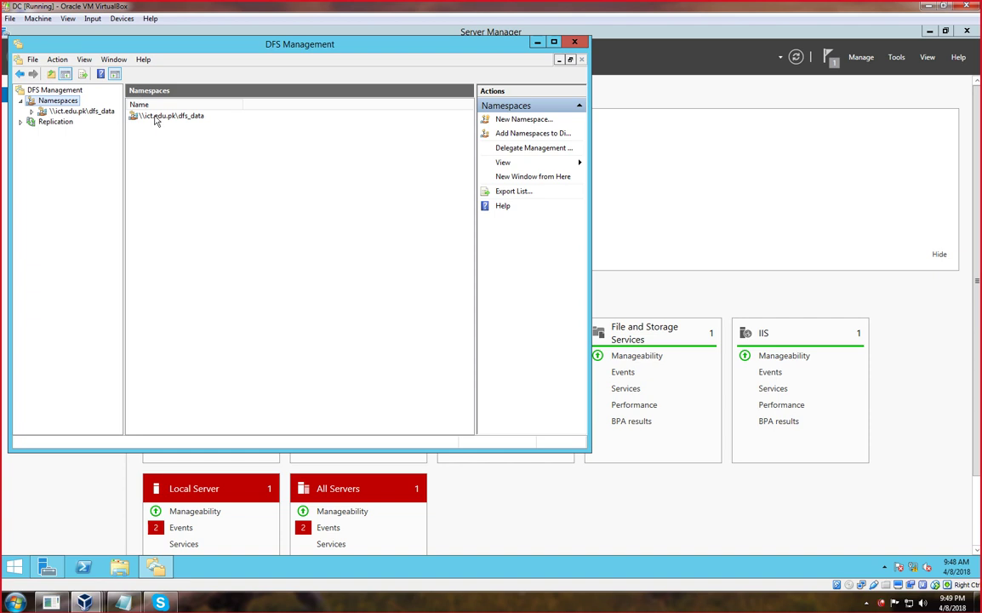
right_click(155, 116)
left_click(349, 200)
left_click(537, 42)
left_click(929, 32)
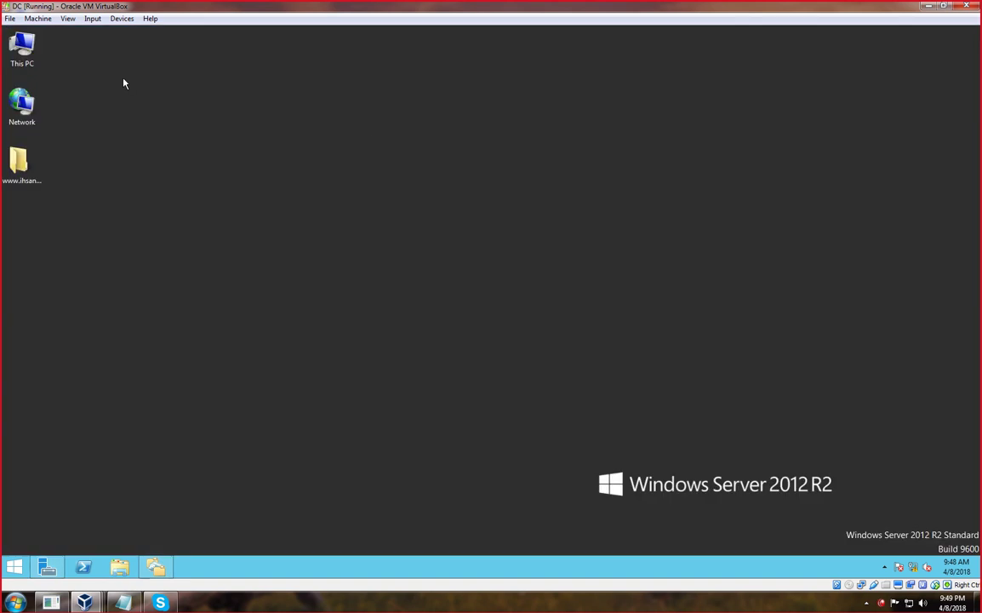
Open Local Disk (D:) from This PC.
left_click(35, 66)
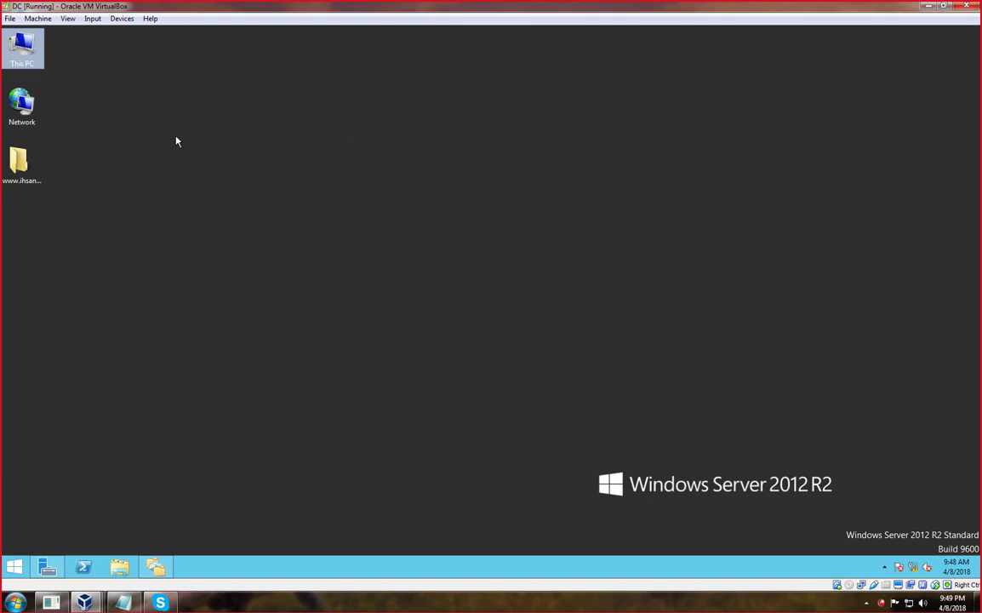
key("Return")
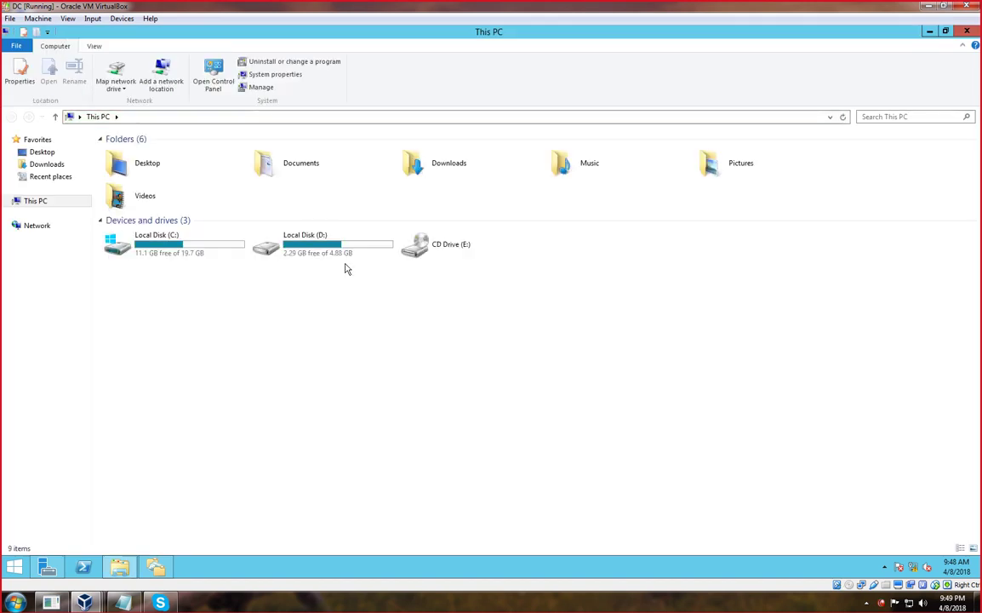
double_click(322, 252)
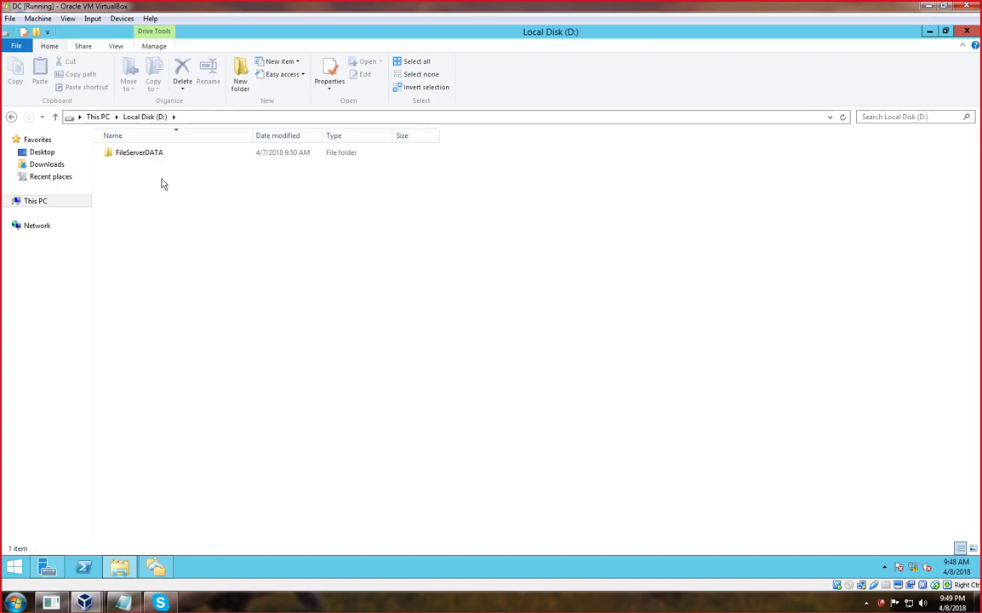
Try renaming FileServerDATA to DC DATA and close the other window holding the folder.
left_click(141, 158)
right_click(140, 156)
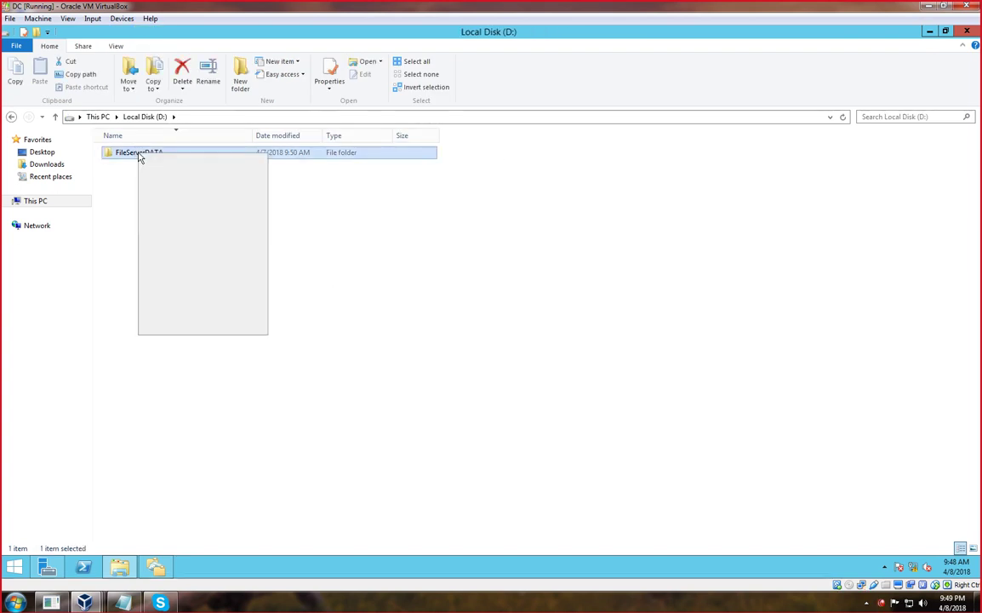
right_click(337, 324)
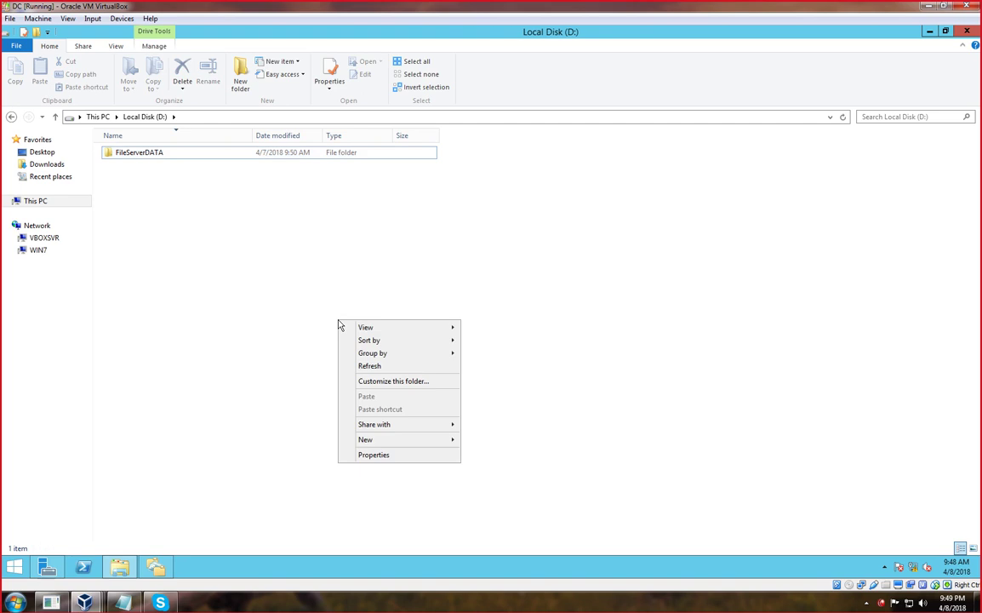
left_click(141, 160)
left_click(141, 156)
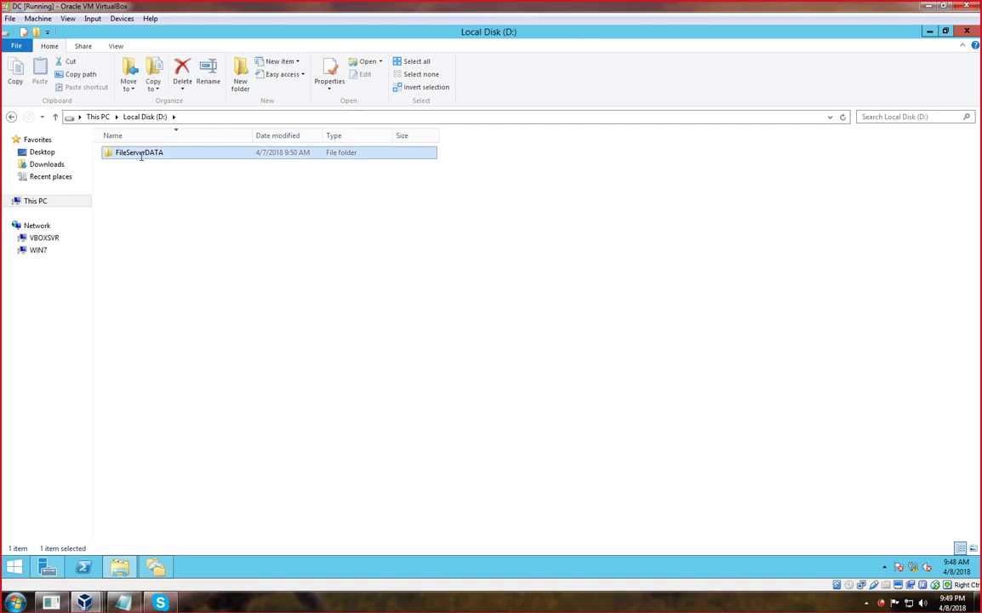
type("DC")
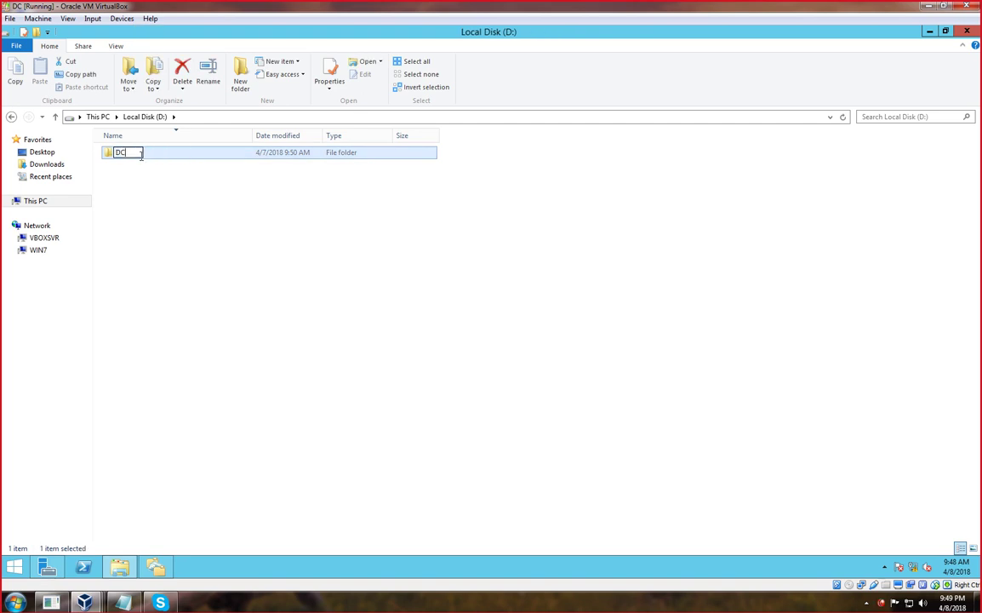
type(" DATA")
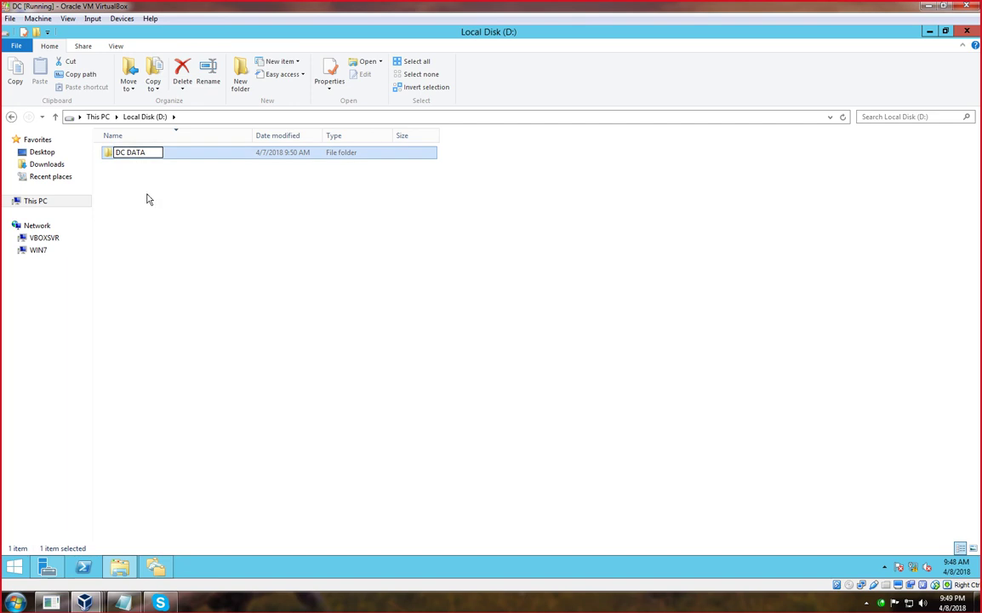
key("Return")
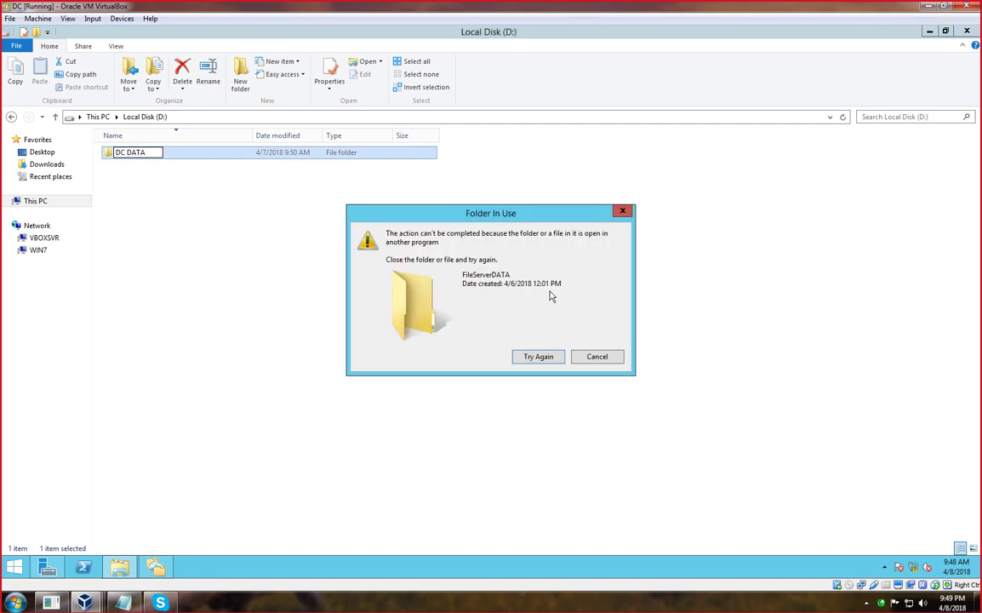
right_click(155, 568)
left_click(68, 534)
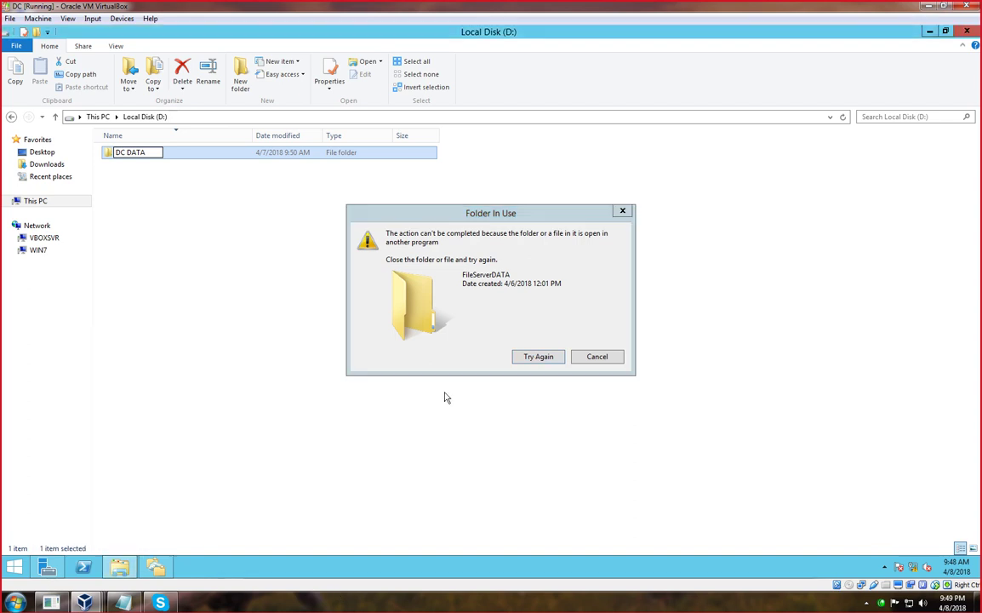
left_click(597, 357)
Retry the DC DATA rename, dismiss the folder-in-use warning, and bring up the New menu.
right_click(101, 168)
left_click(122, 159)
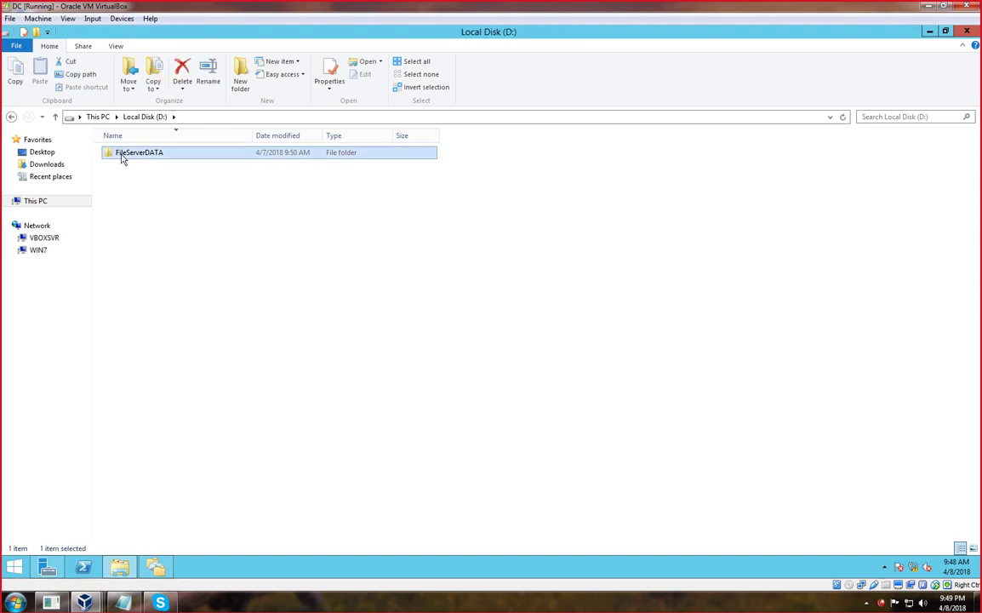
left_click(122, 155)
type("DC DAT")
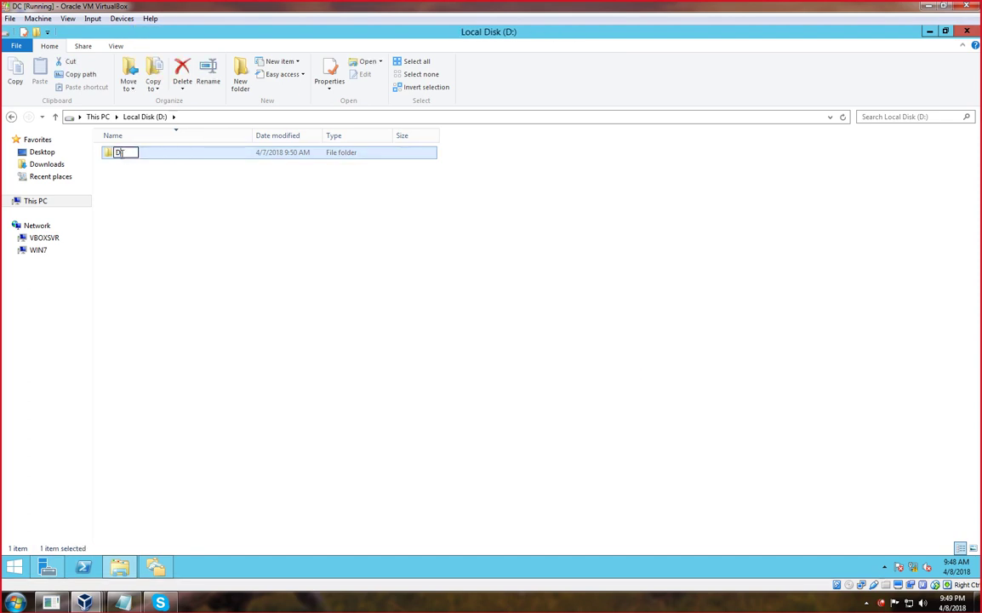
type("A")
left_click(179, 214)
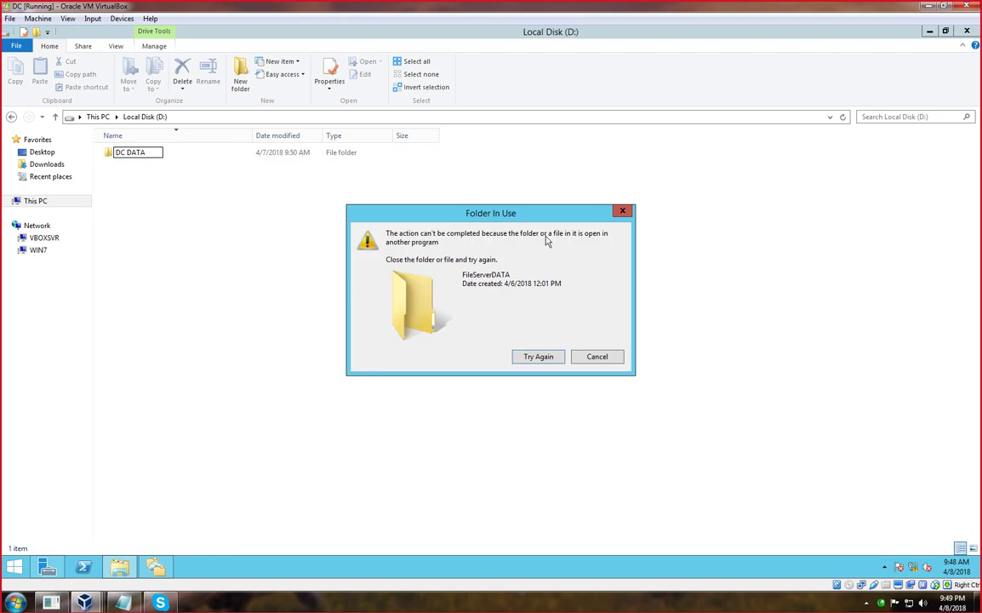
left_click(622, 211)
right_click(167, 202)
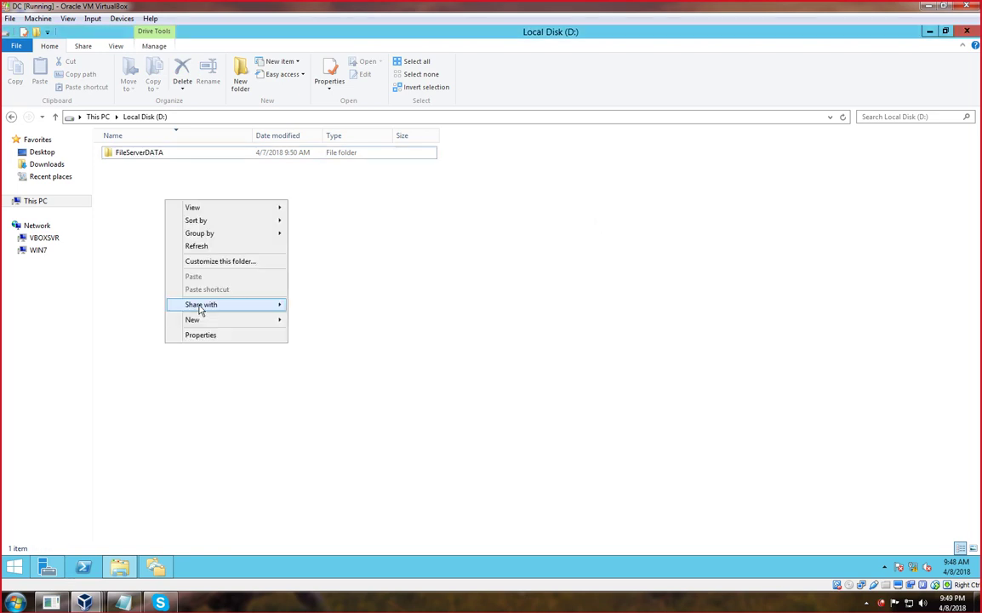
left_click_drag(291, 319, 262, 323)
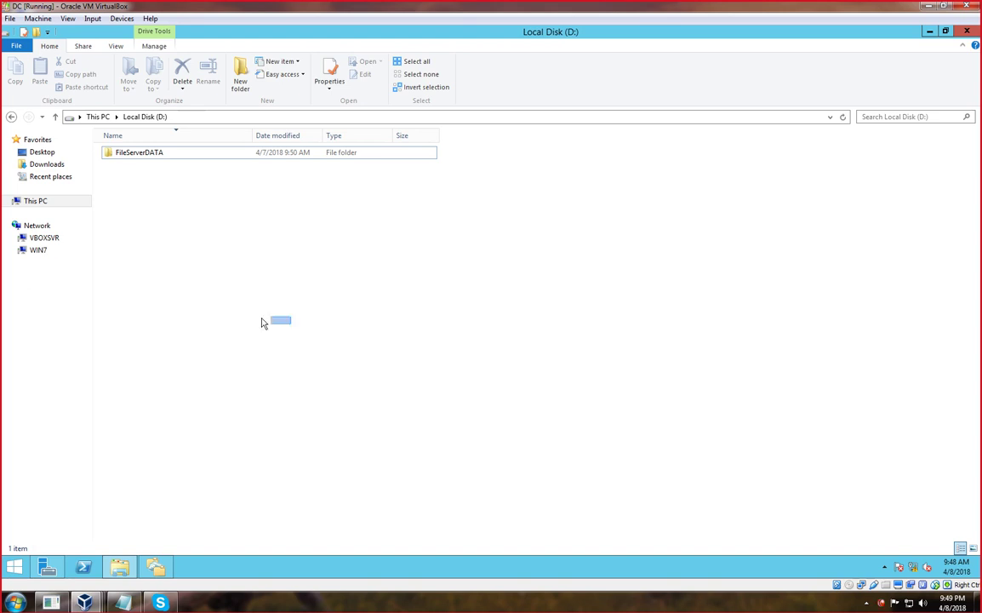
right_click(244, 297)
Create a new folder named DC DATA on drive D:.
mouse_move(341, 417)
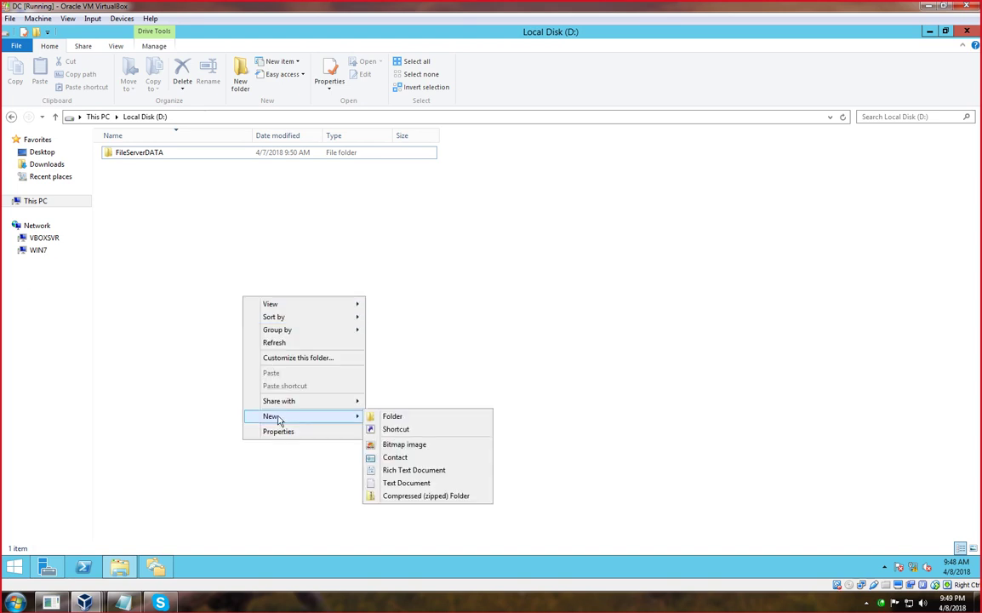
left_click(414, 419)
type("DC DAT")
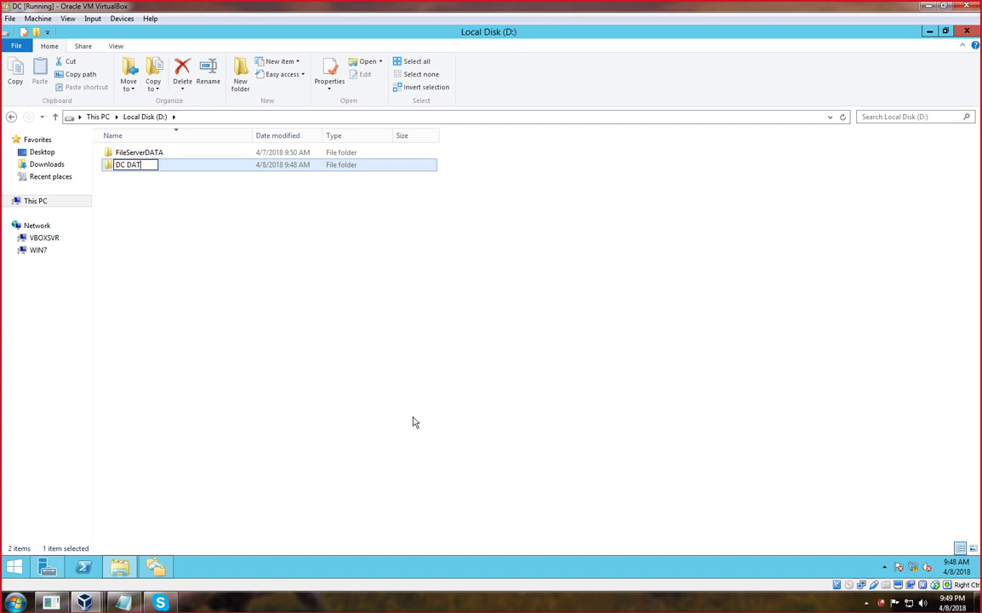
type("A")
key("Return")
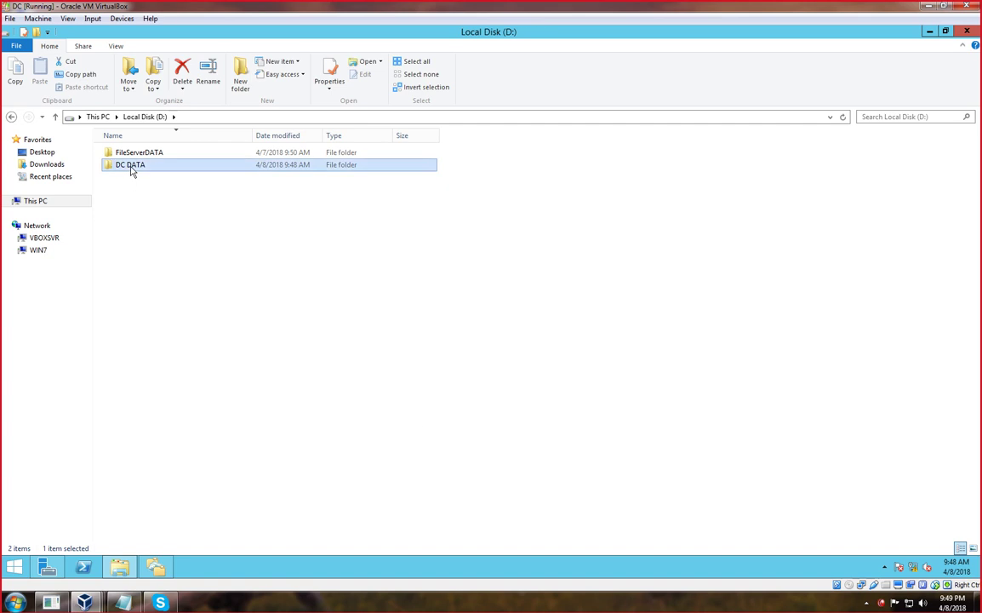
Inside DC DATA, create a text document named DC file.
double_click(129, 166)
right_click(130, 167)
mouse_move(170, 298)
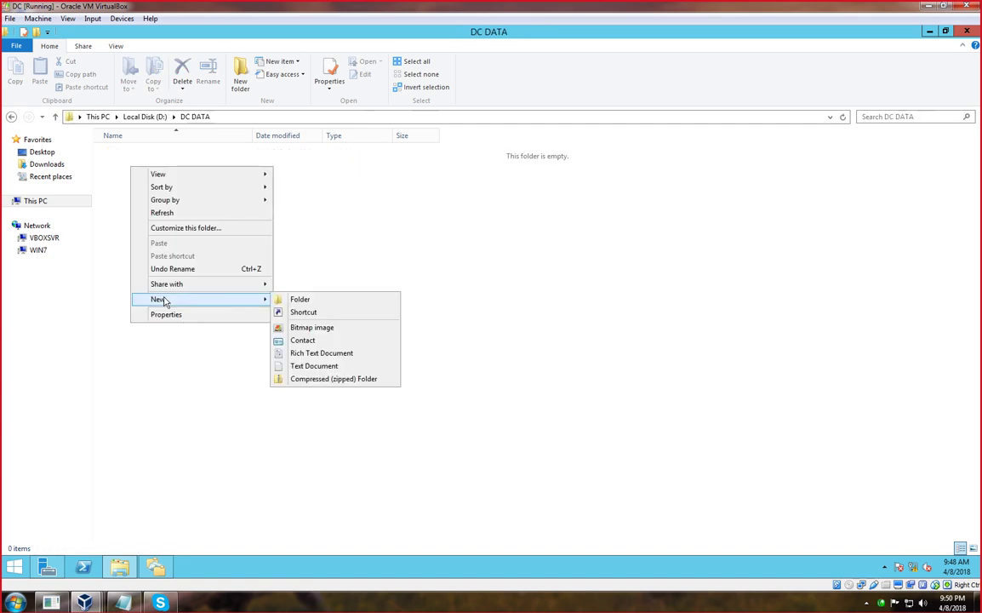
left_click(312, 366)
type("DC f")
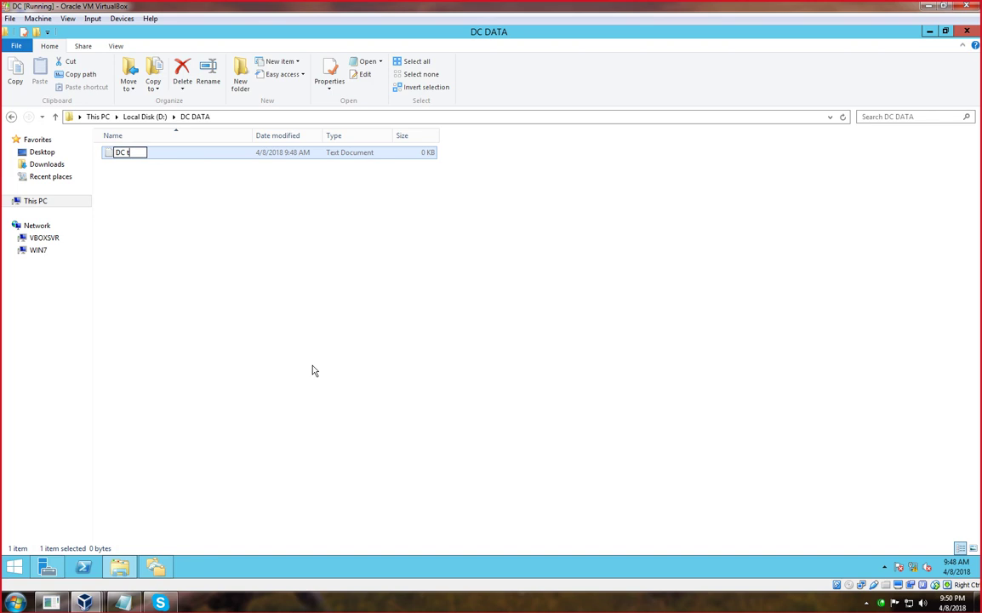
type("ile")
key("Return")
key("Return")
Write "this is file" in DC file, save it, and return to Local Disk (D:).
type("th")
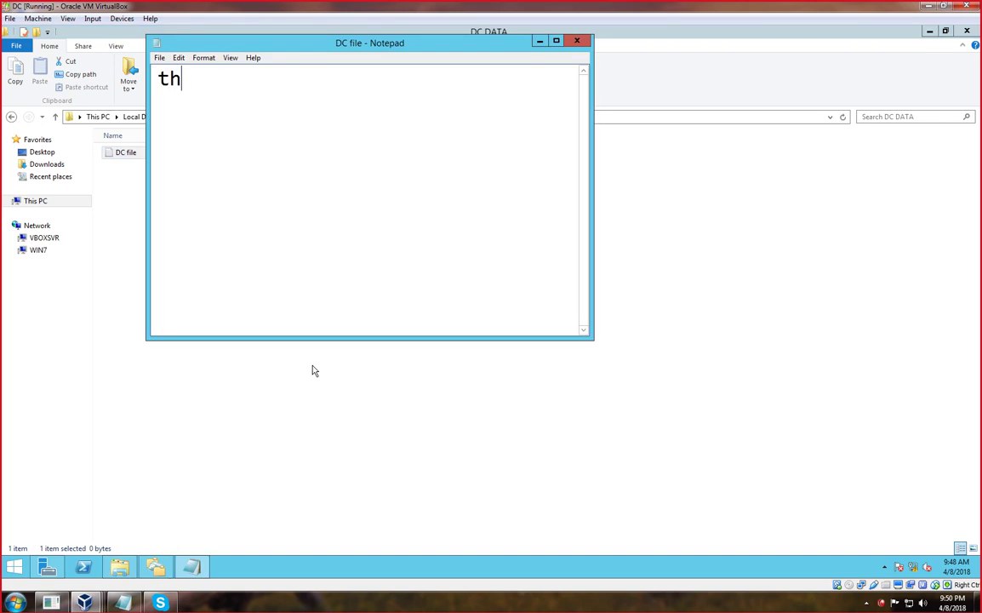
type("is is file")
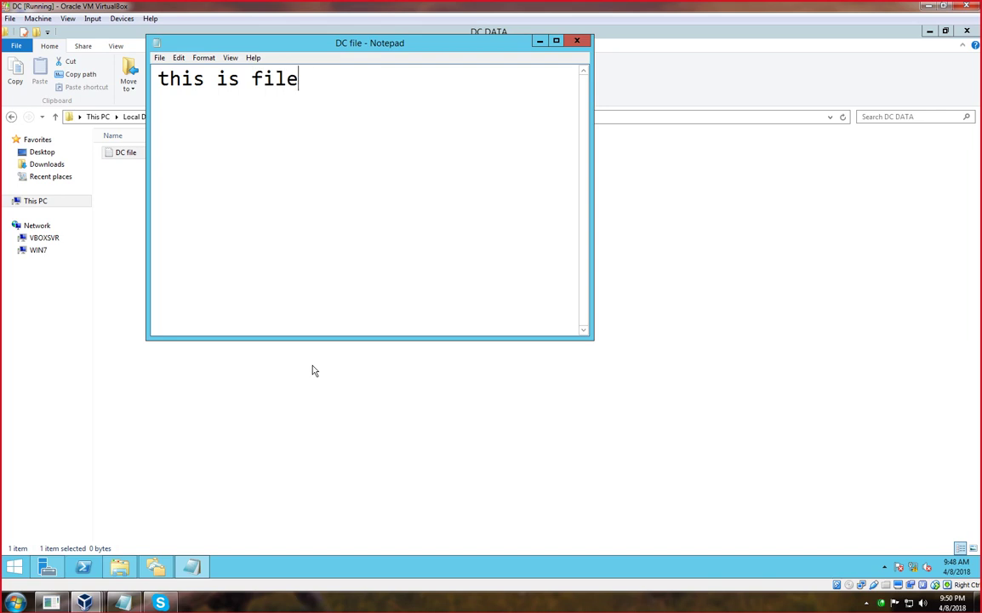
key("ctrl+s")
left_click(577, 41)
left_click(11, 118)
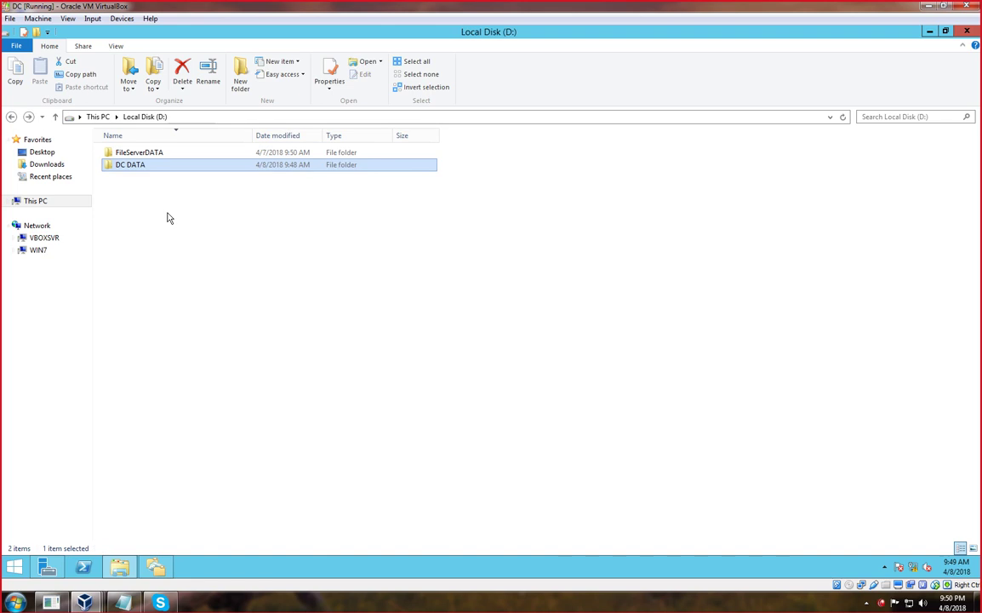
Turn on Share this folder for DC DATA in its Advanced Sharing settings.
right_click(125, 168)
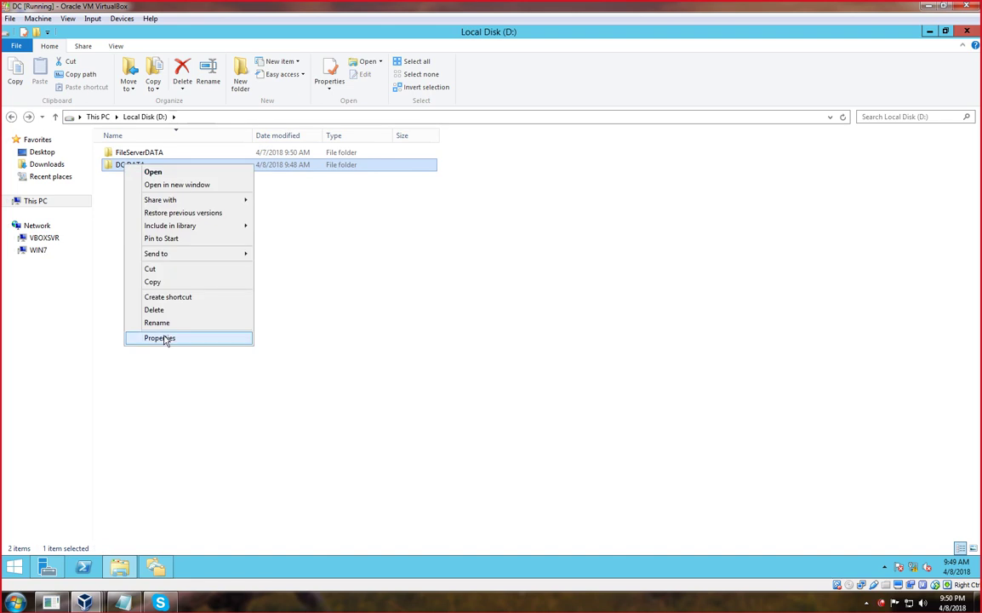
left_click(160, 338)
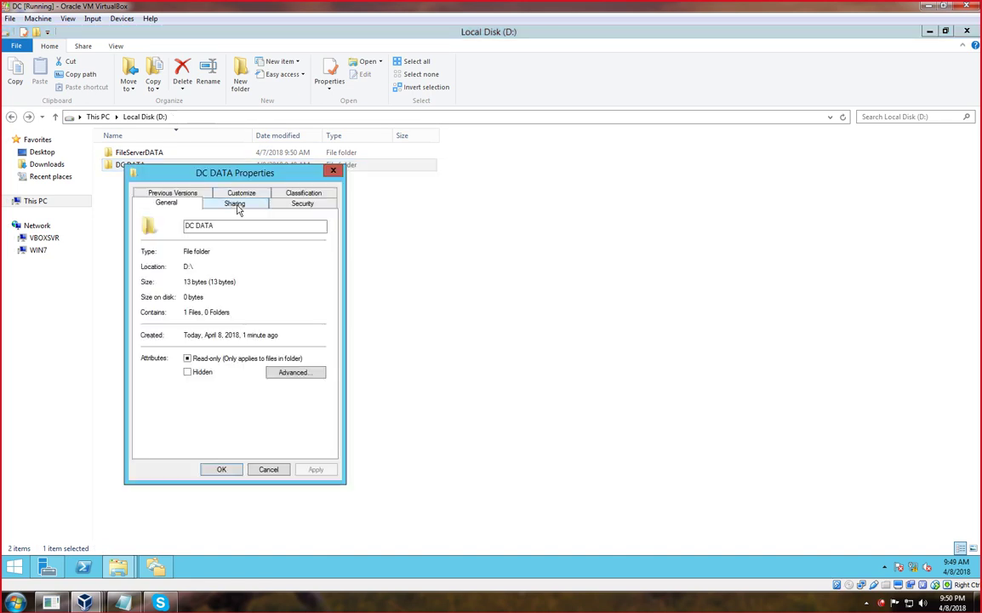
left_click(234, 205)
left_click(182, 340)
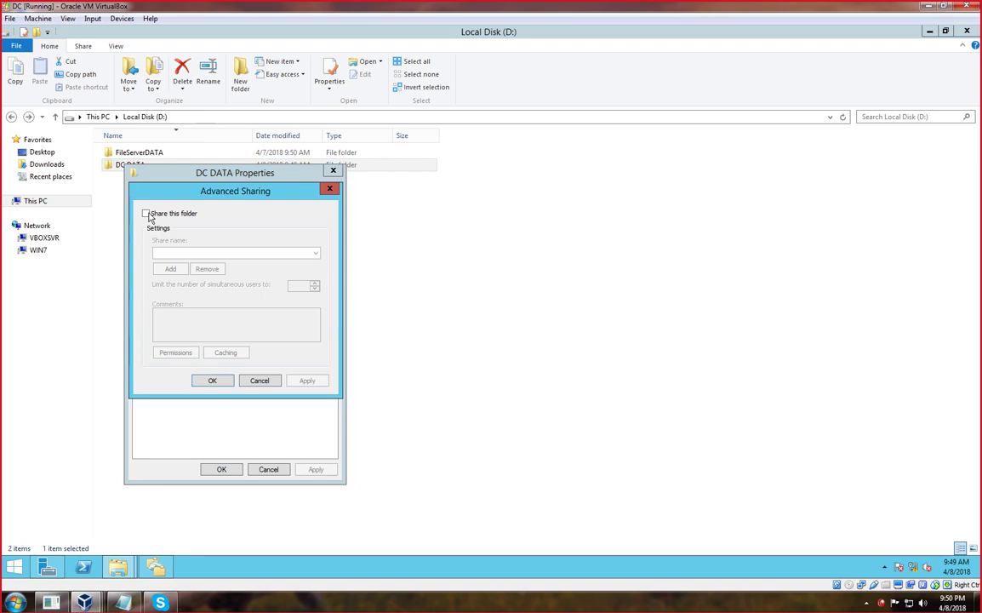
left_click(147, 214)
Allow Everyone Full Control on the DC DATA share, apply, and close File Explorer.
left_click(176, 353)
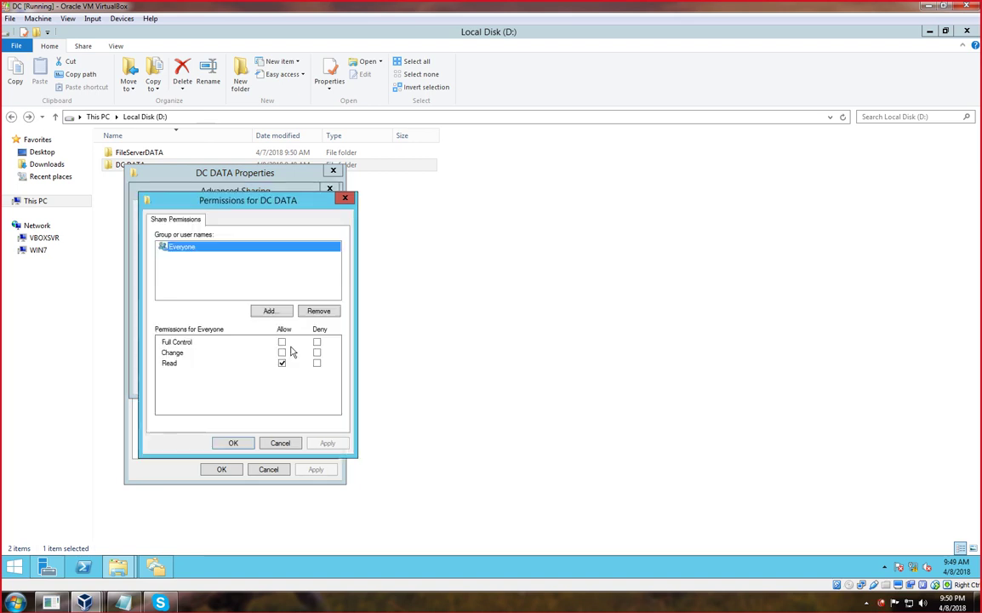
left_click(282, 342)
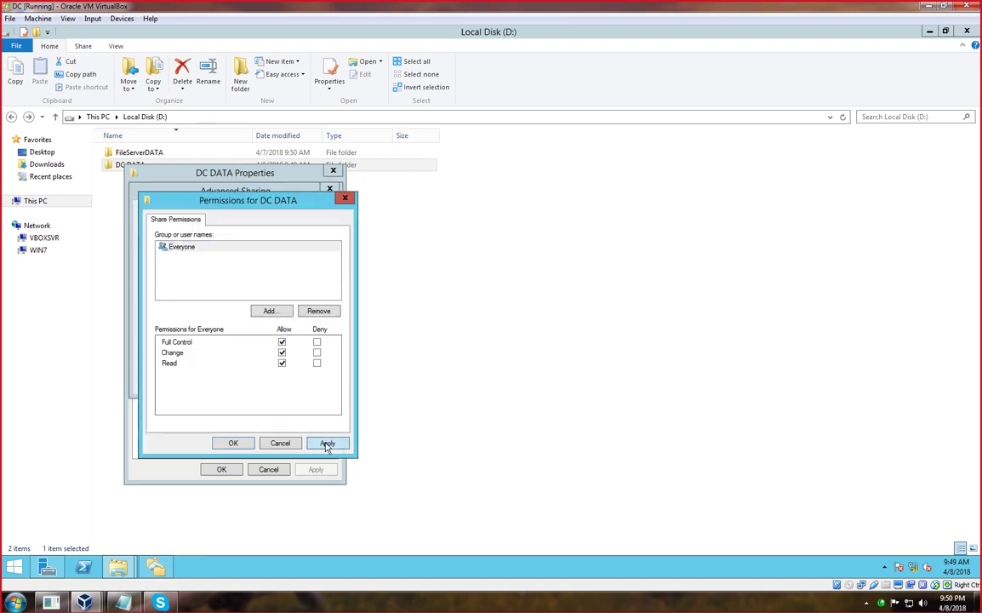
left_click(327, 443)
left_click(233, 442)
left_click(295, 383)
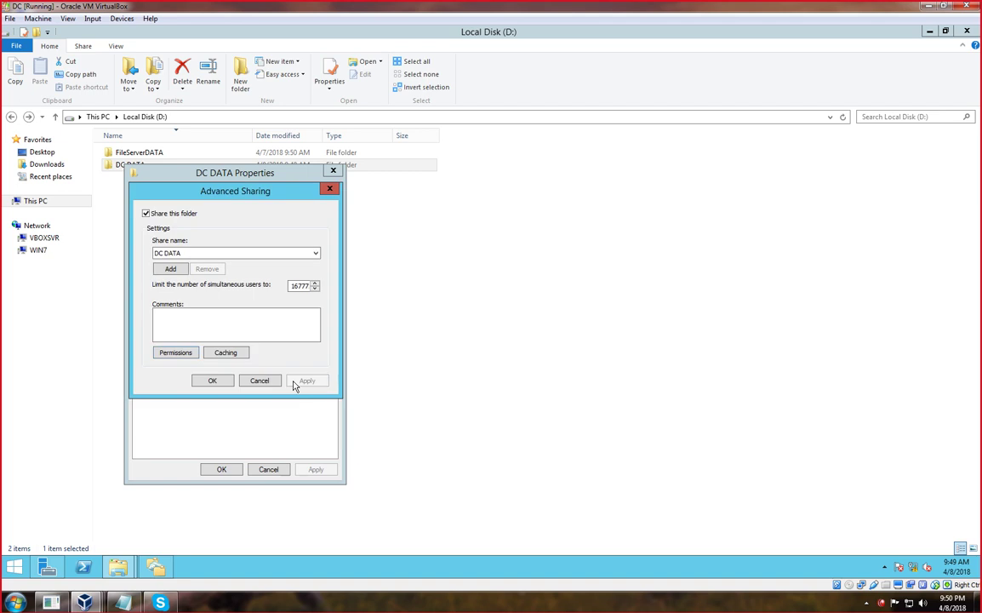
left_click(212, 381)
left_click(222, 469)
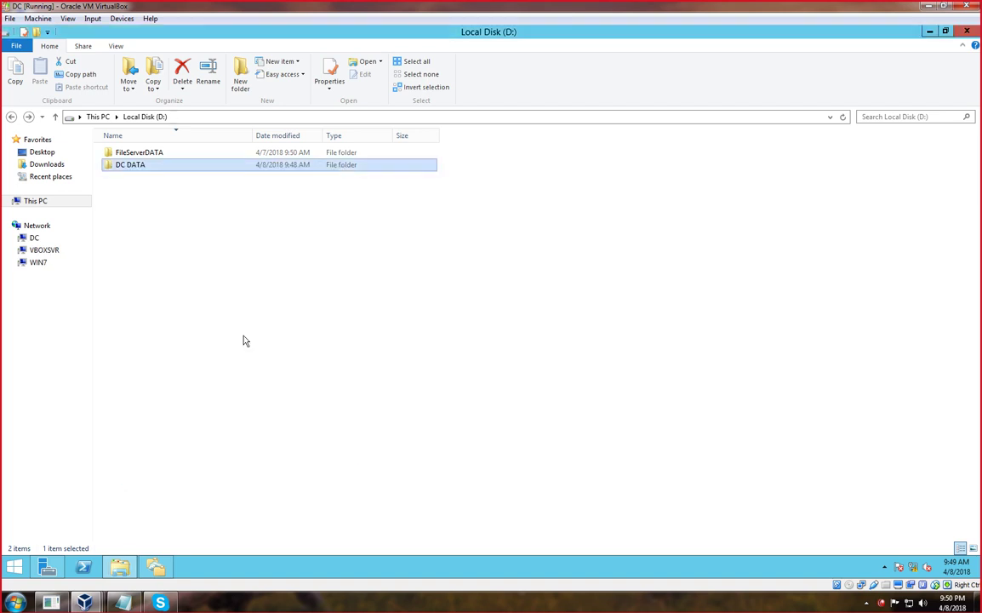
left_click(243, 341)
left_click(965, 30)
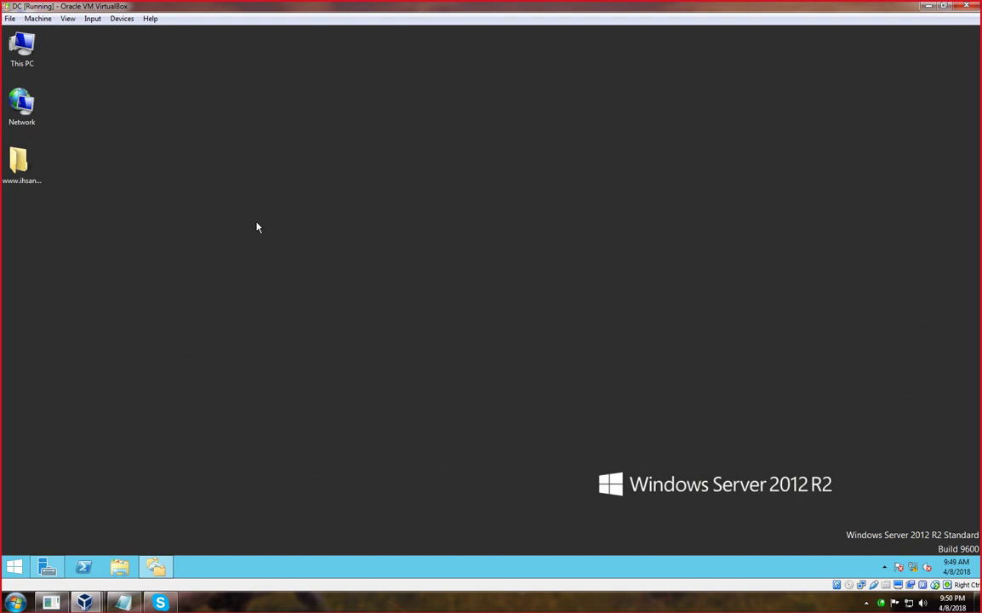
Show Server Manager's File and Storage Services Work Folders page and launch DFS Management.
left_click(47, 570)
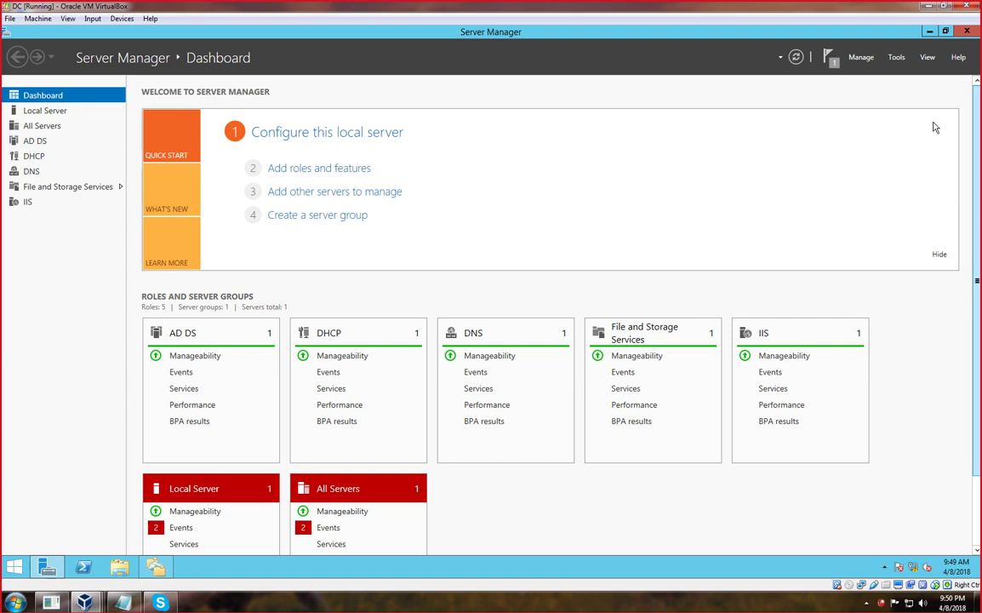
left_click(68, 187)
left_click(71, 189)
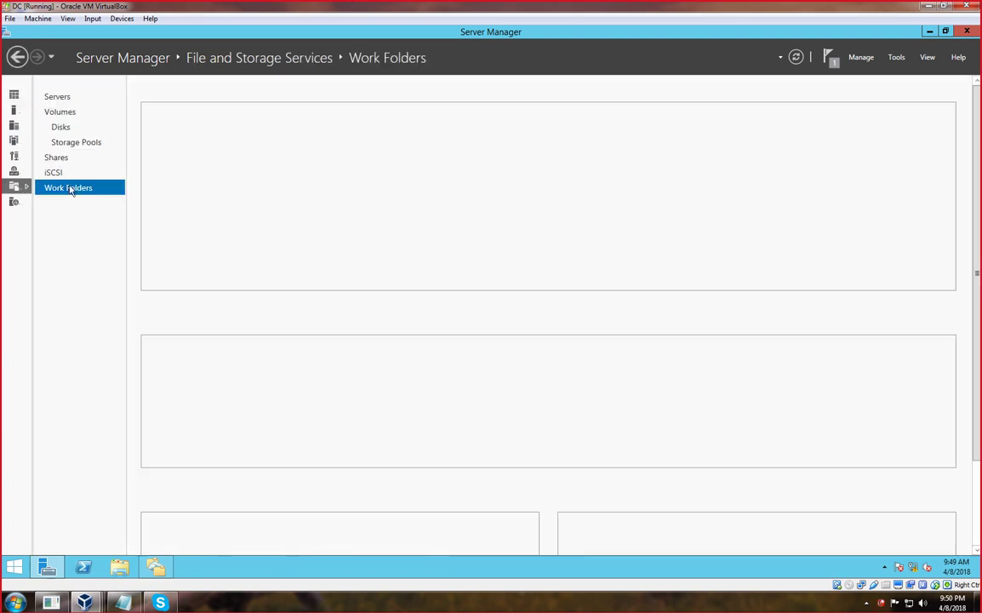
left_click(897, 58)
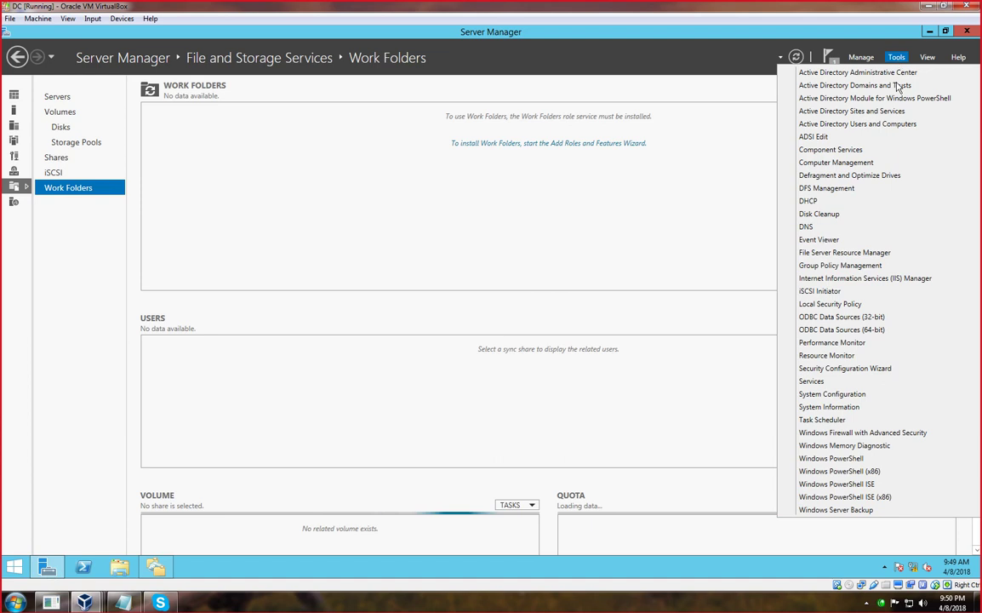
left_click(819, 194)
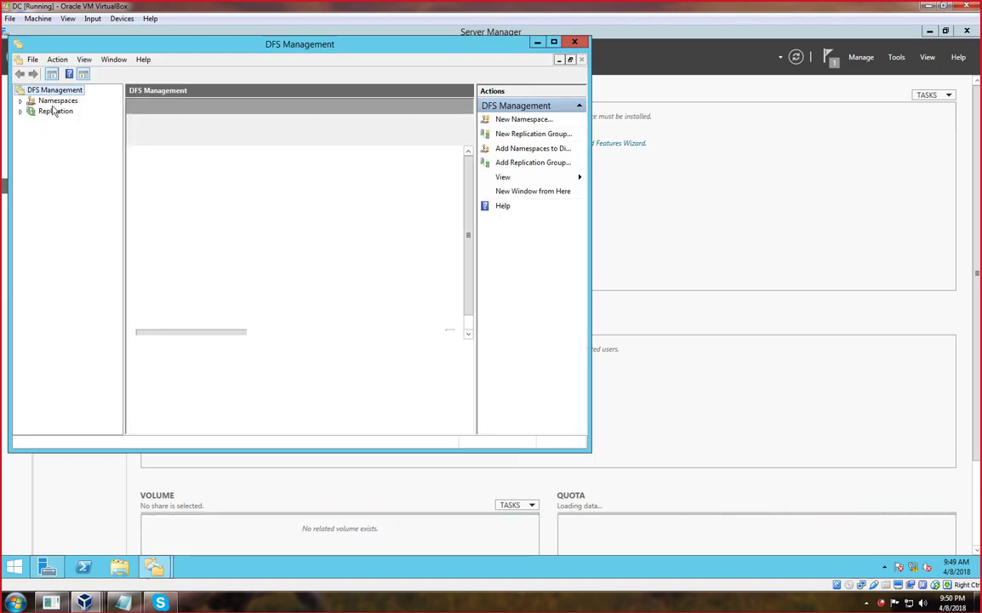
Start a new folder named DC in the dfs_data namespace.
left_click(57, 100)
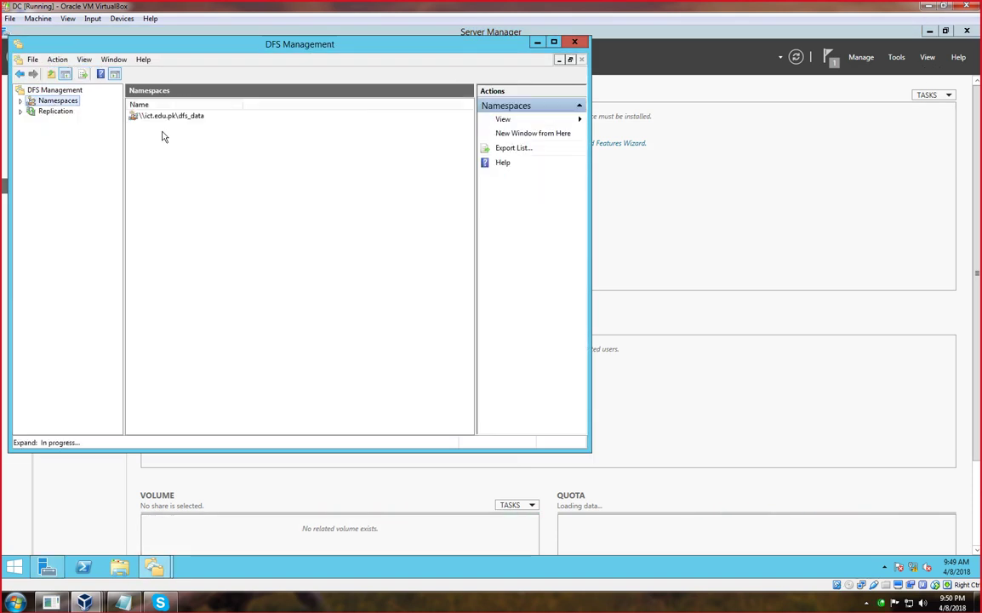
right_click(164, 117)
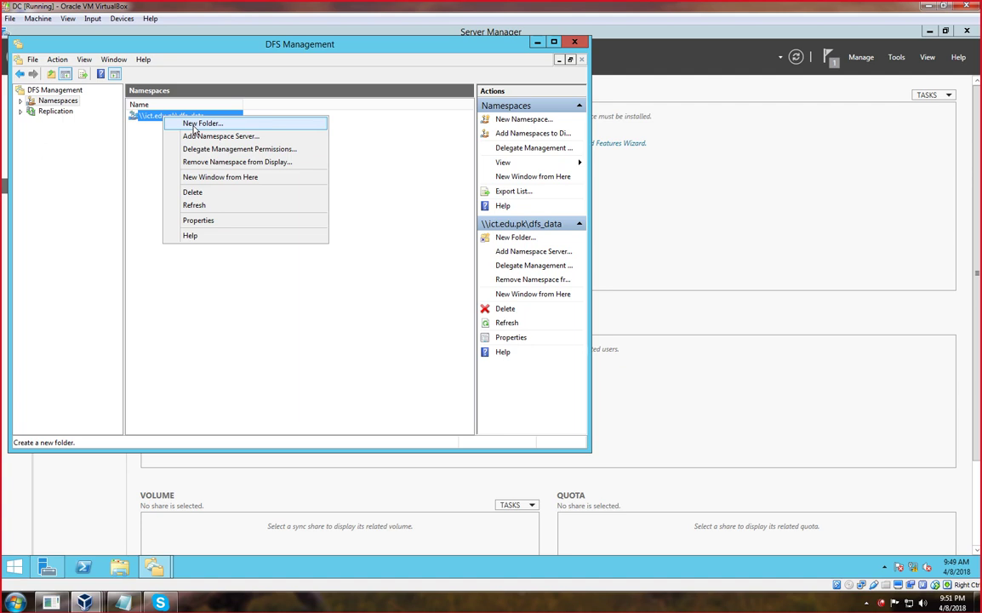
left_click(194, 125)
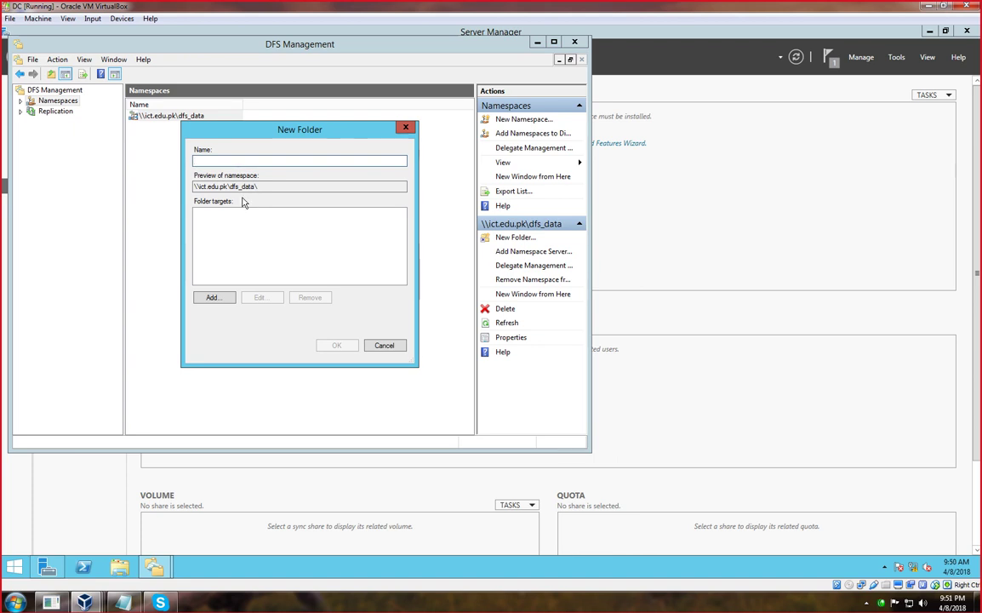
type("DC")
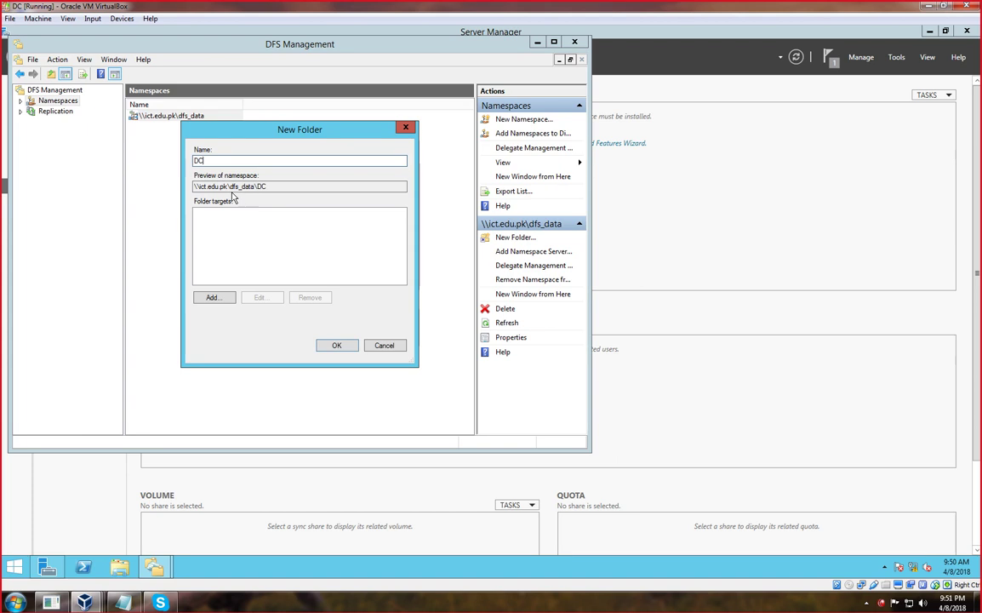
Browse for a folder target, selecting server DC through the advanced computer search.
left_click(218, 301)
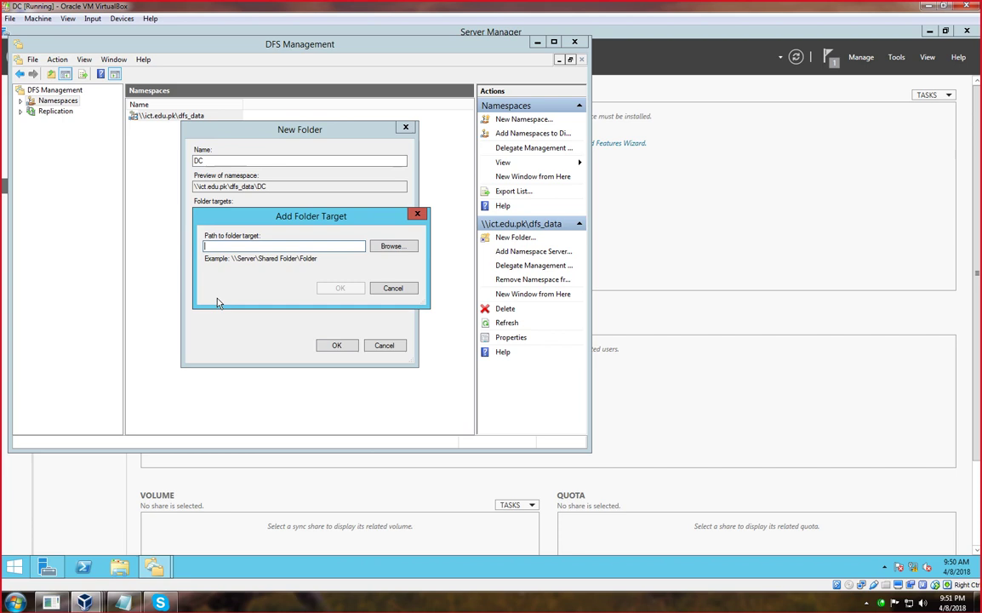
left_click(382, 250)
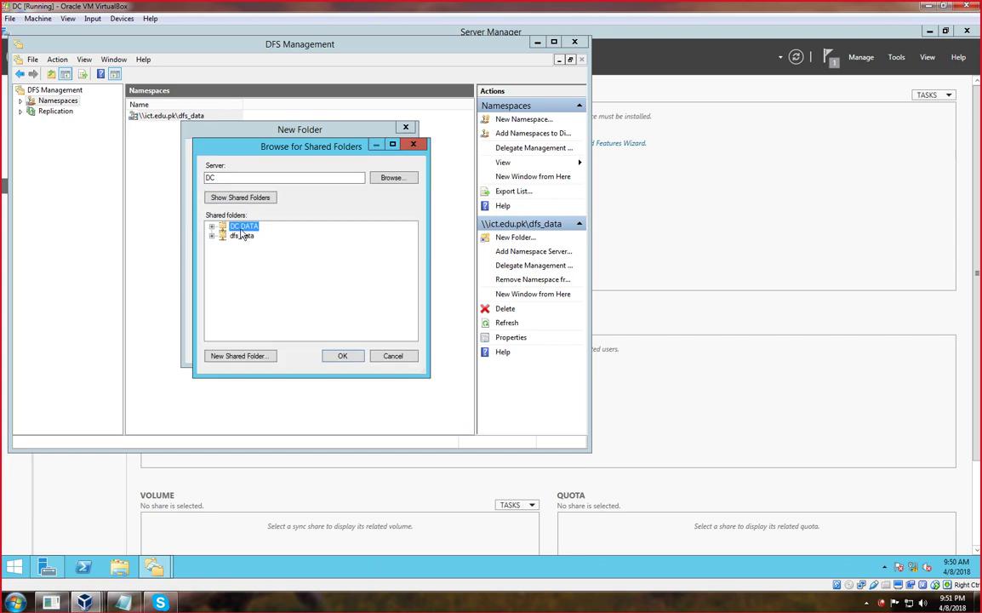
left_click(212, 235)
left_click(392, 178)
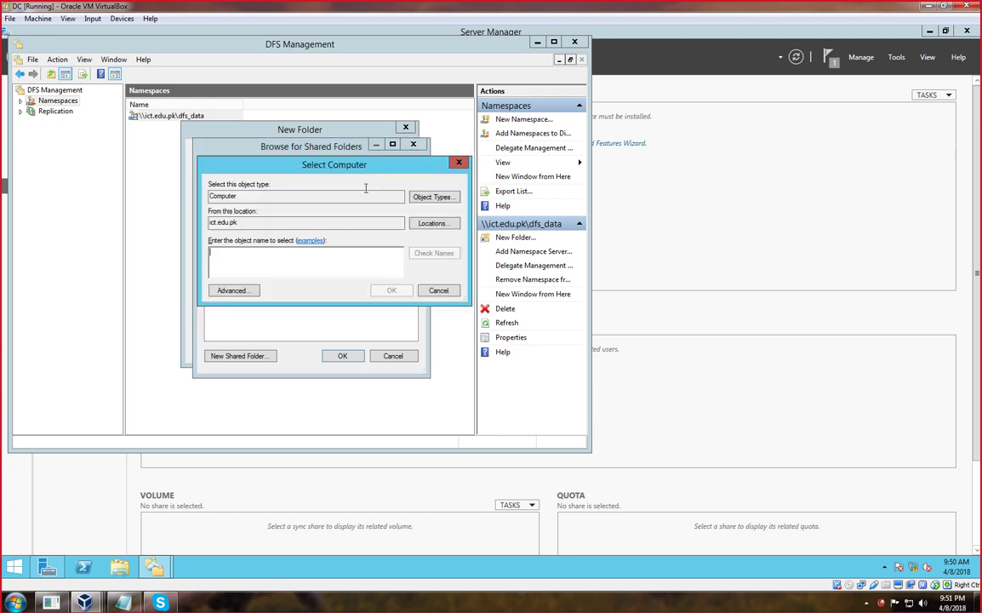
left_click(231, 290)
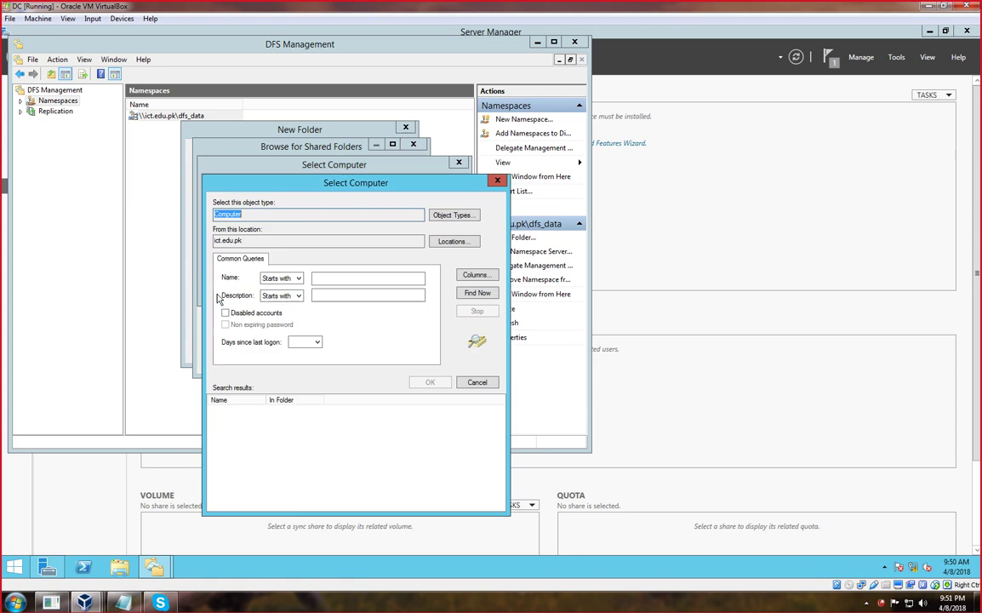
left_click(478, 293)
left_click(224, 421)
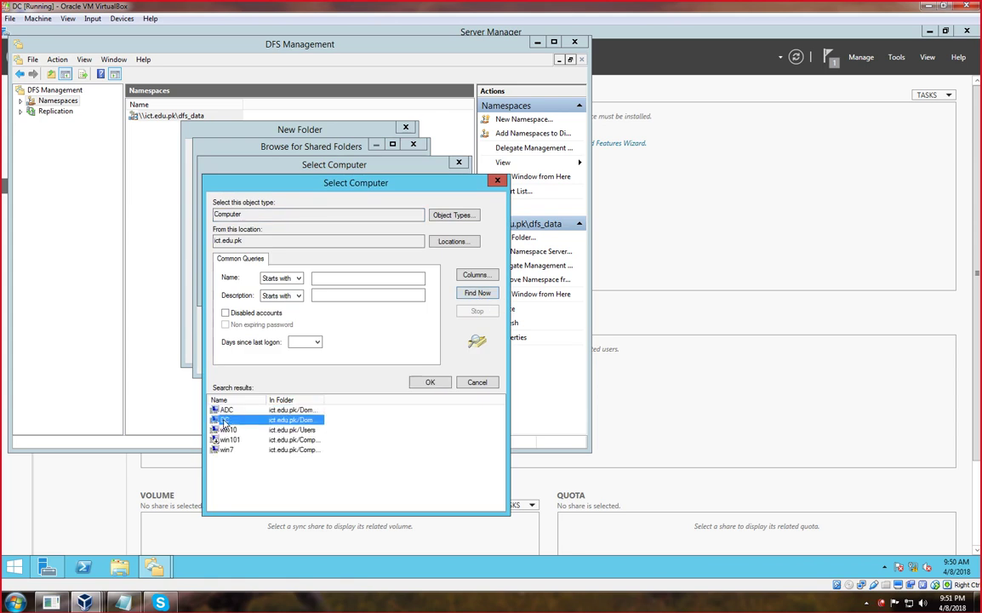
left_click(425, 383)
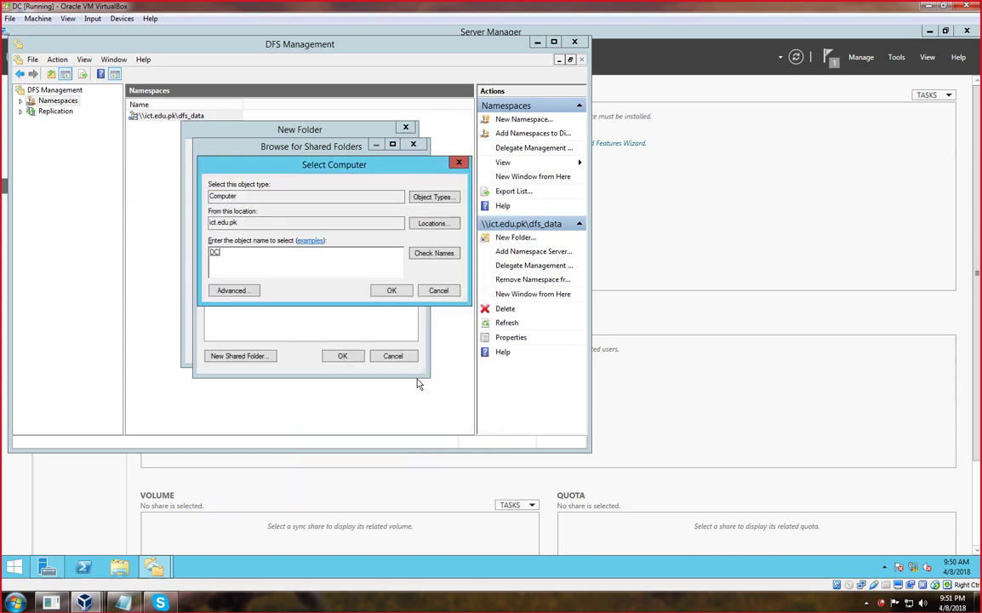
Set \\DC\DC DATA as the folder target and create the DC folder.
left_click(395, 291)
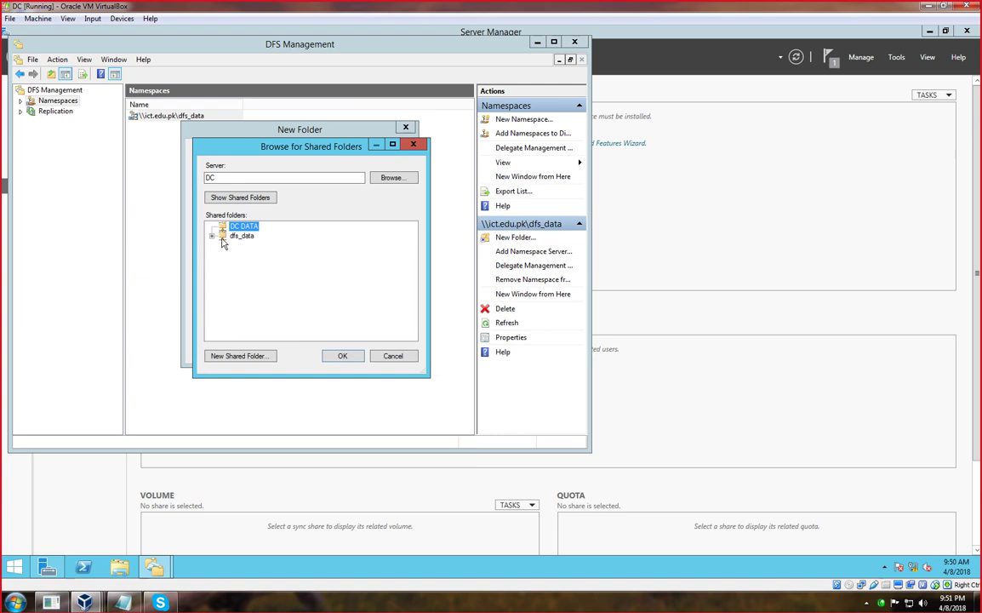
left_click(342, 356)
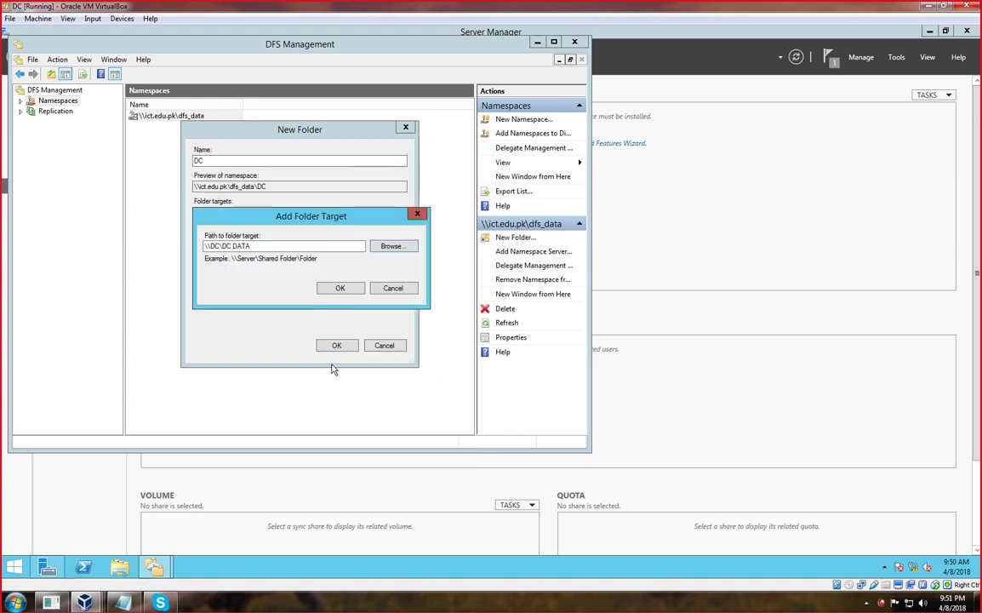
left_click(338, 291)
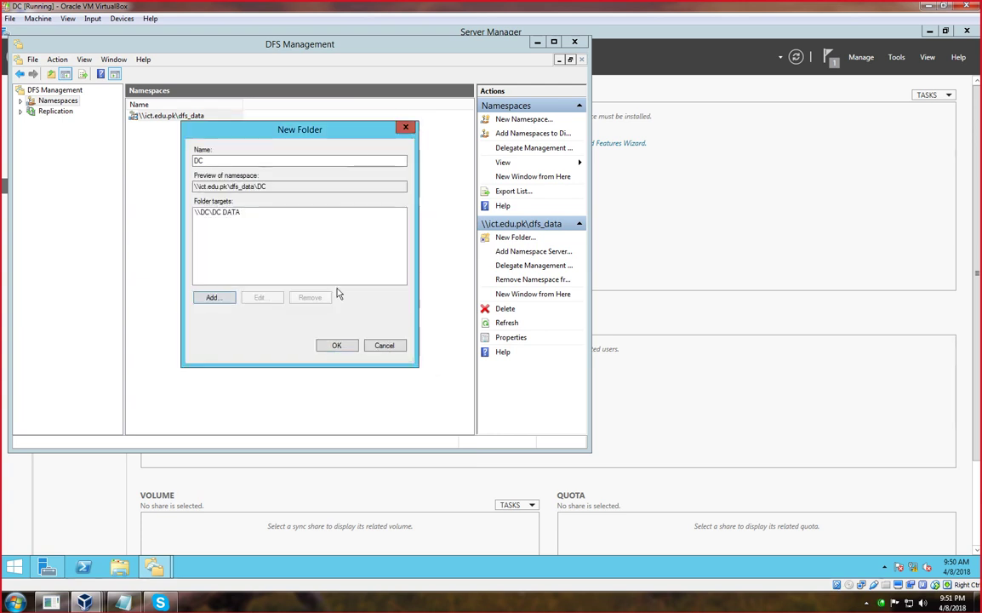
left_click(211, 294)
left_click(391, 288)
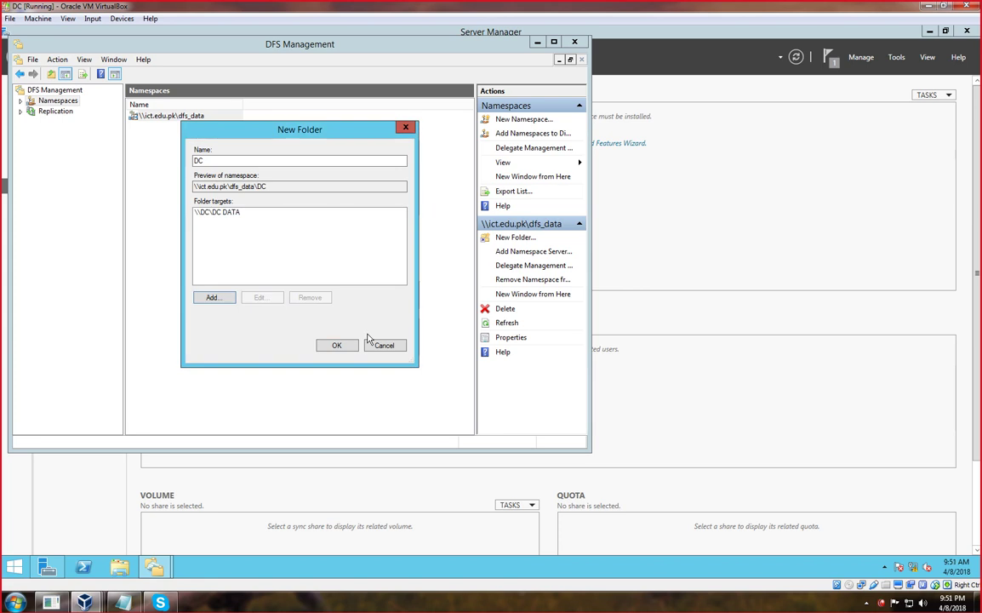
left_click(336, 344)
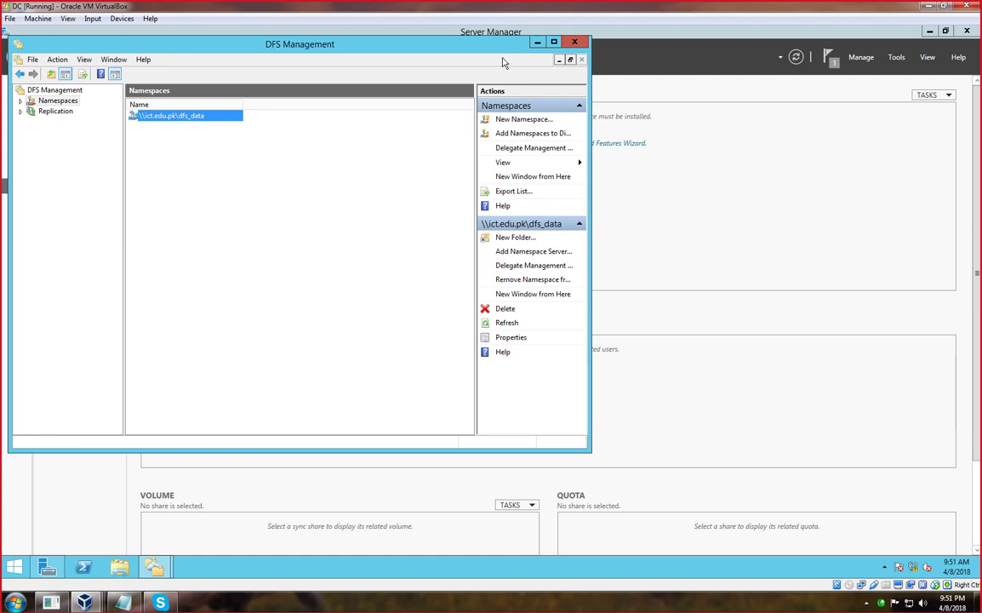
Confirm dfs_data lists the DC folder, minimize both consoles, then restore DFS Management.
double_click(150, 117)
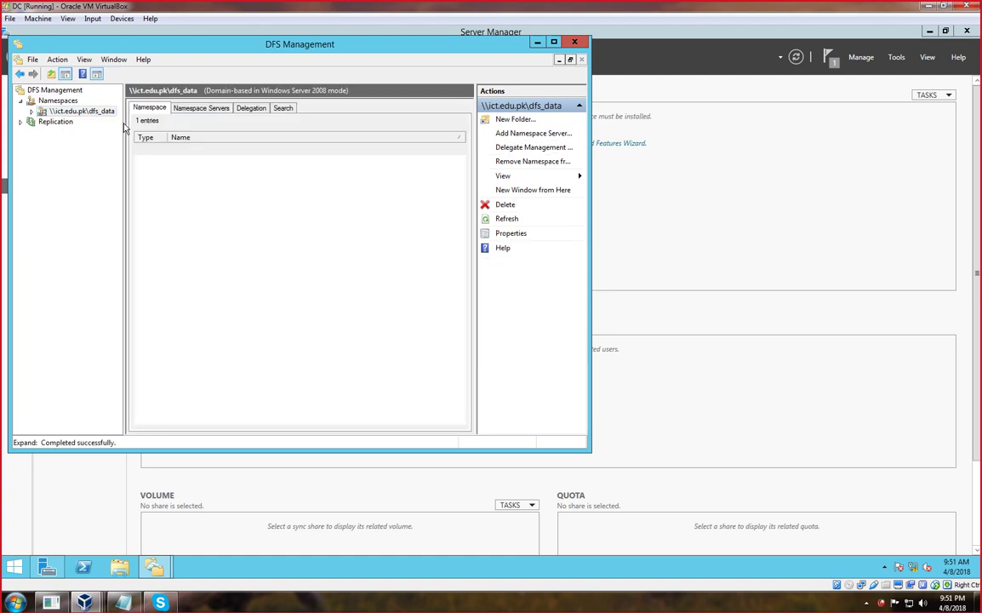
left_click(49, 113)
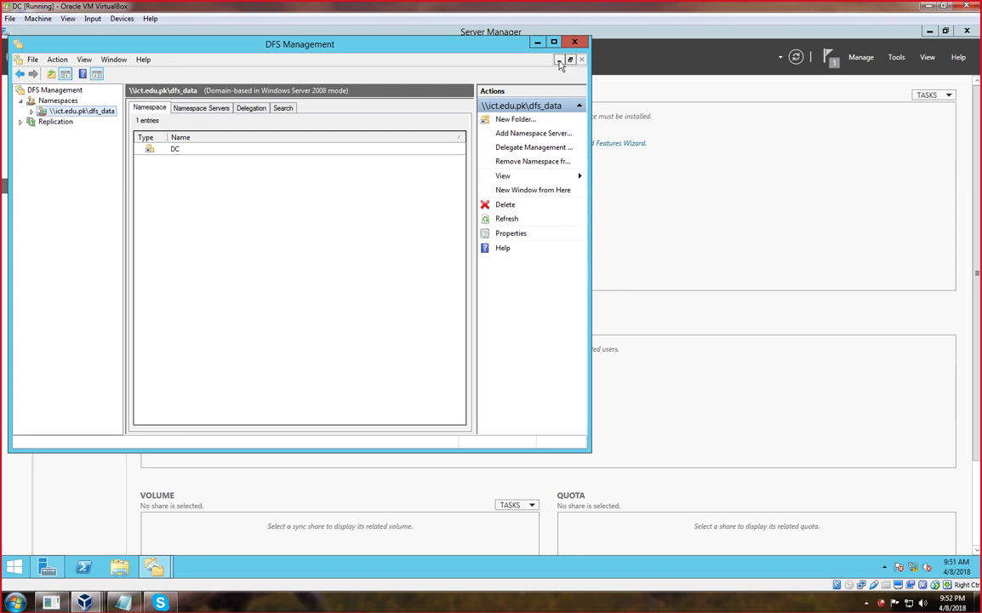
left_click(537, 42)
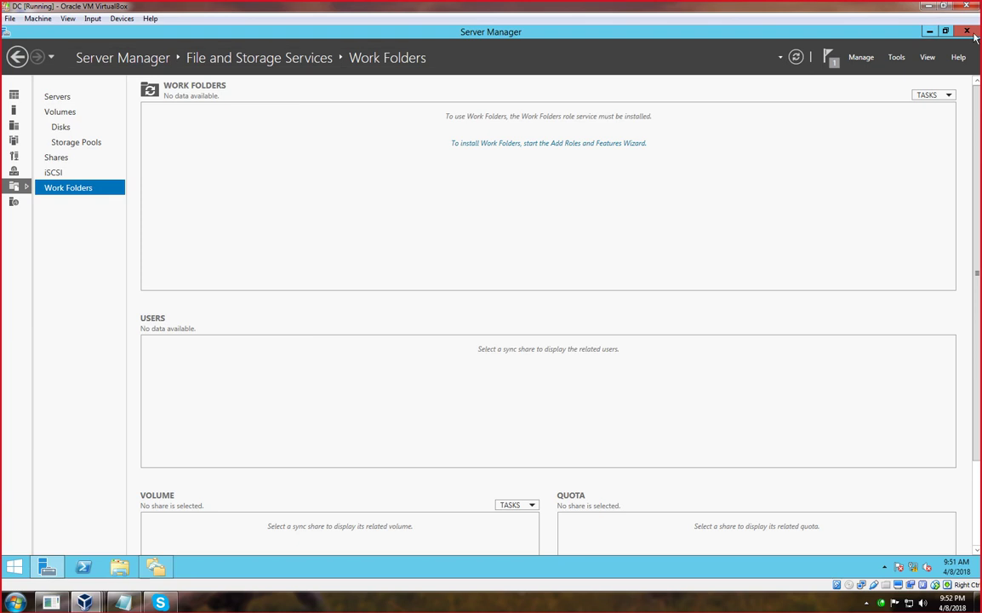
left_click(930, 33)
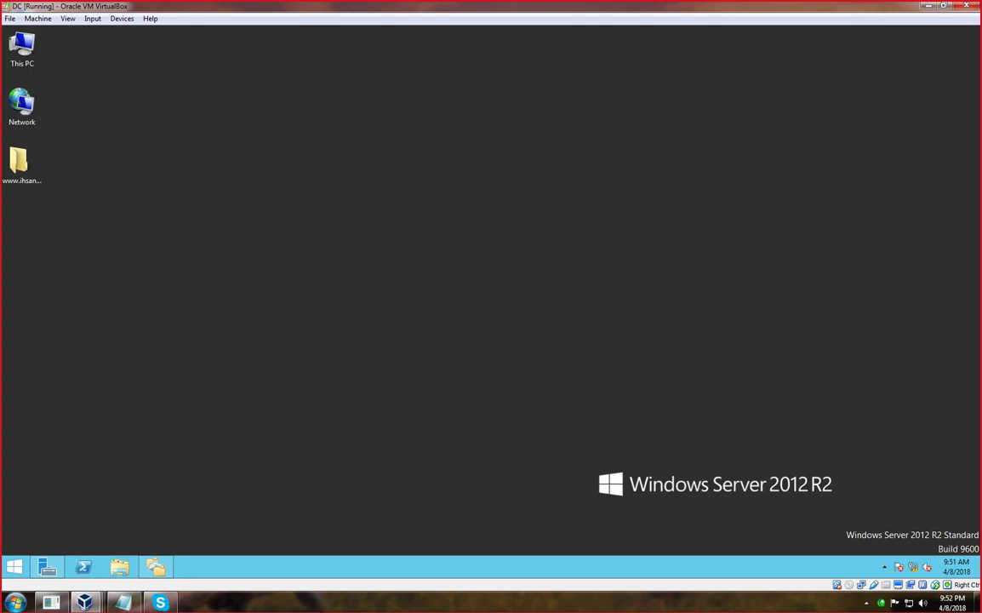
left_click(158, 567)
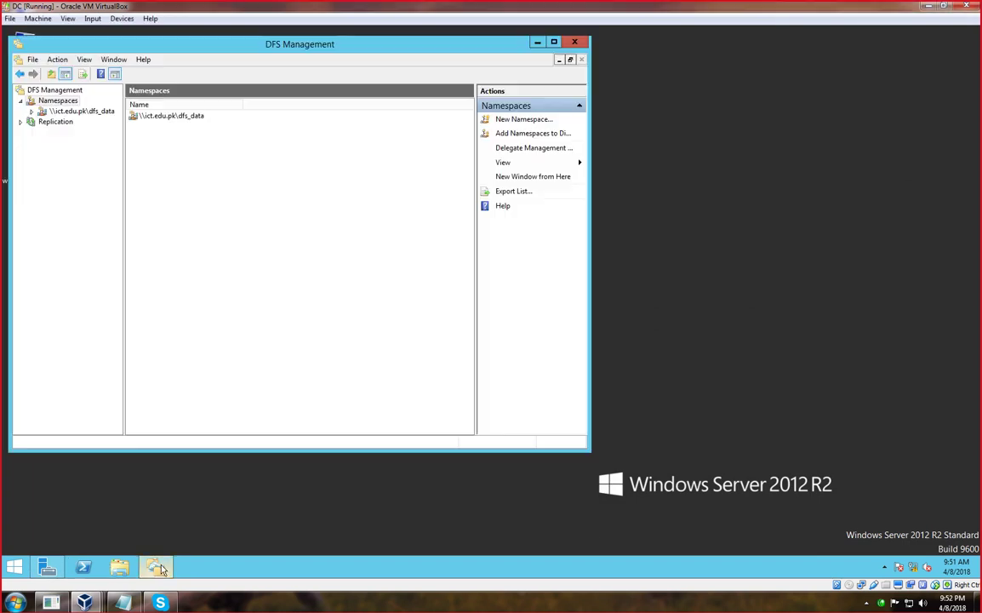
Start another dfs_data folder named DC and begin creating a new shared folder on DC.
right_click(159, 118)
left_click(183, 125)
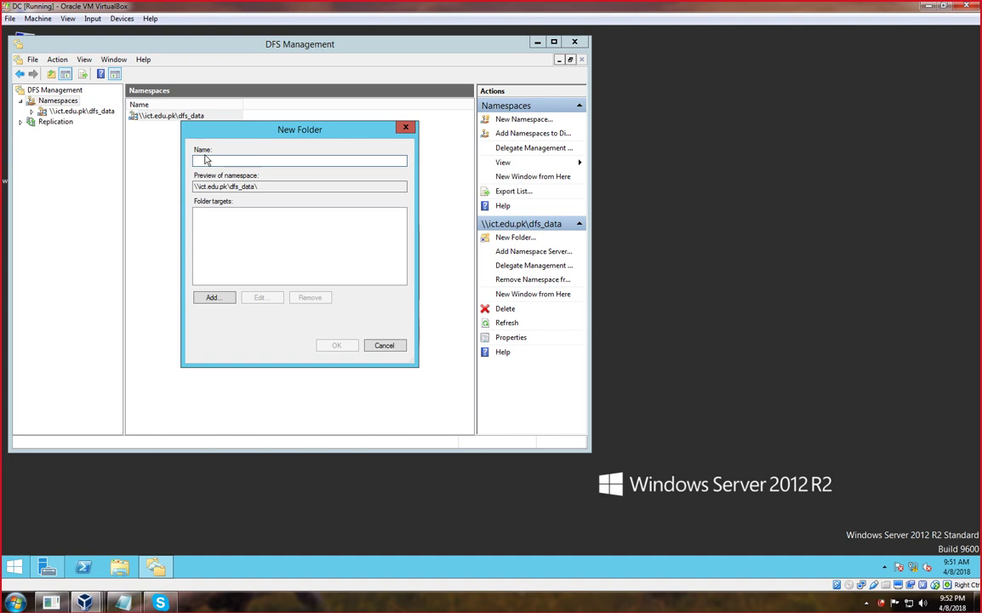
type("DC")
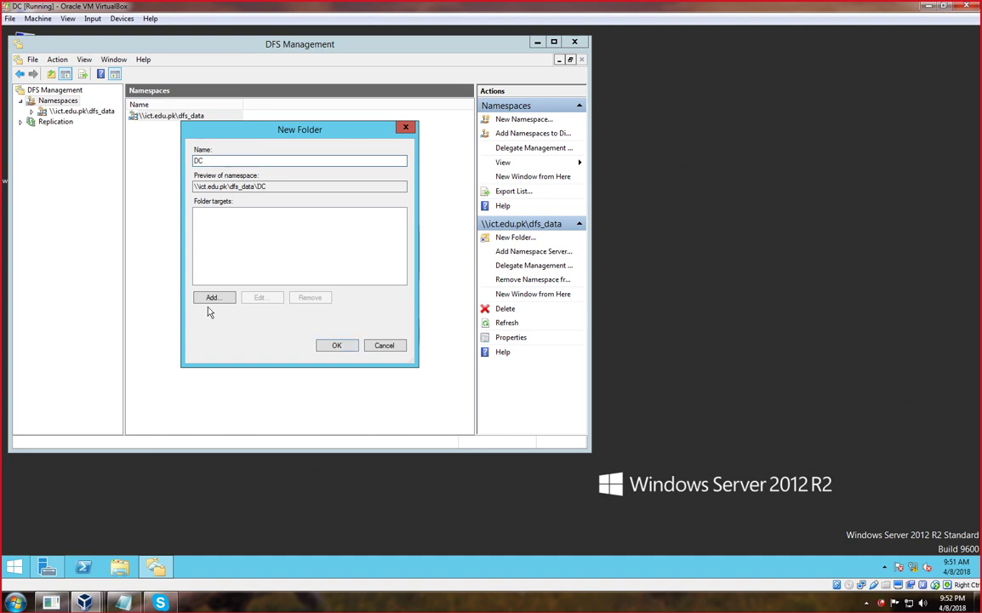
left_click(214, 298)
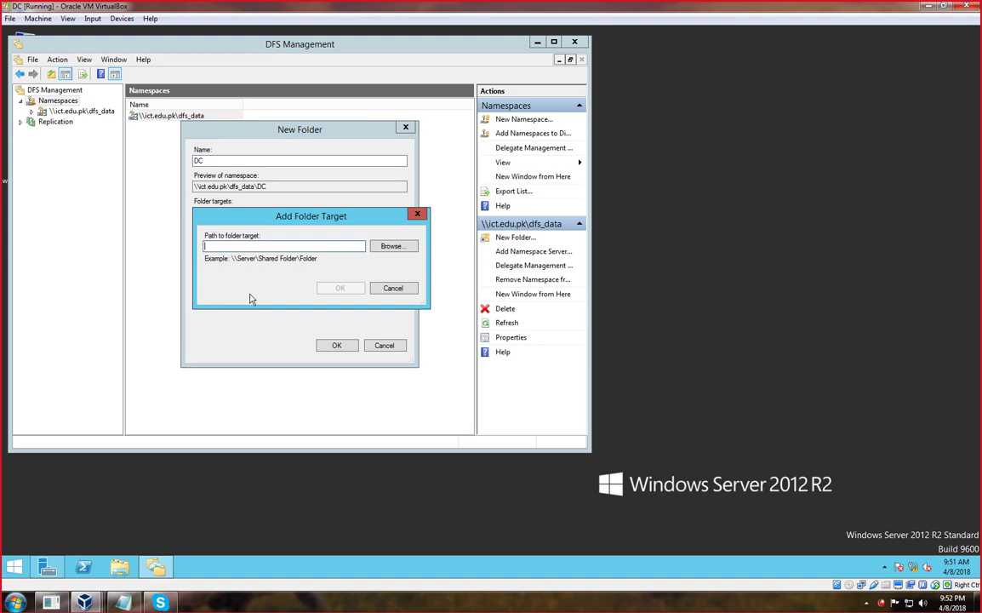
left_click(390, 246)
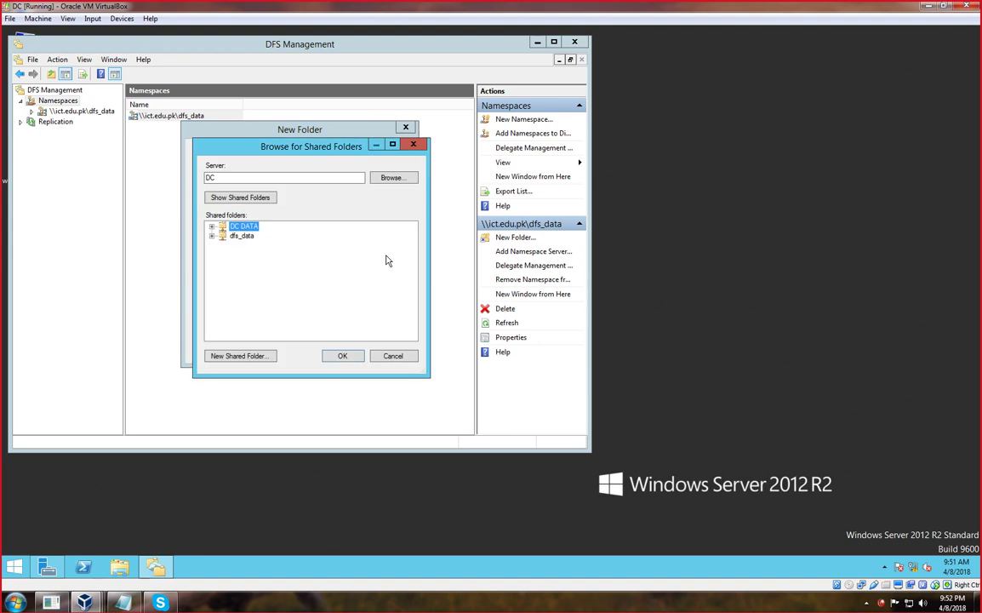
left_click(239, 236)
left_click(235, 356)
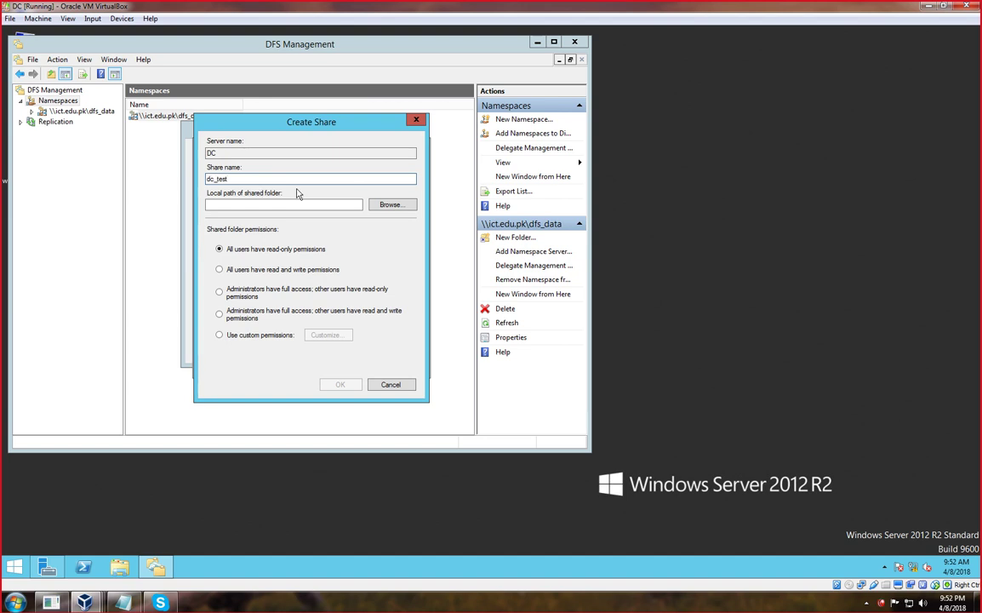
Set the dc_test share's local path to d:\FileServerDATA.
left_click(393, 205)
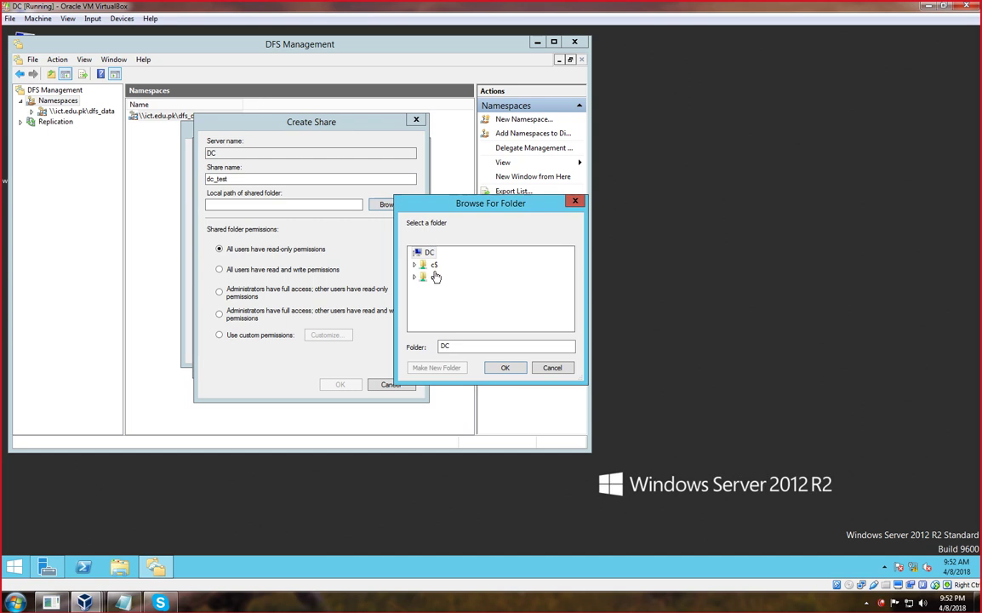
left_click(415, 264)
left_click(416, 252)
left_click(415, 278)
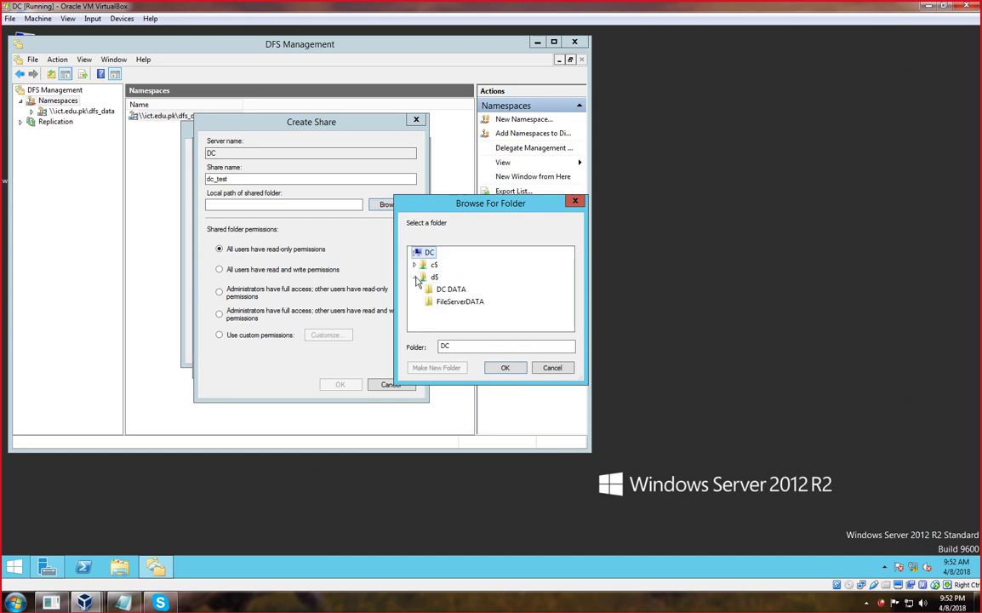
left_click(455, 301)
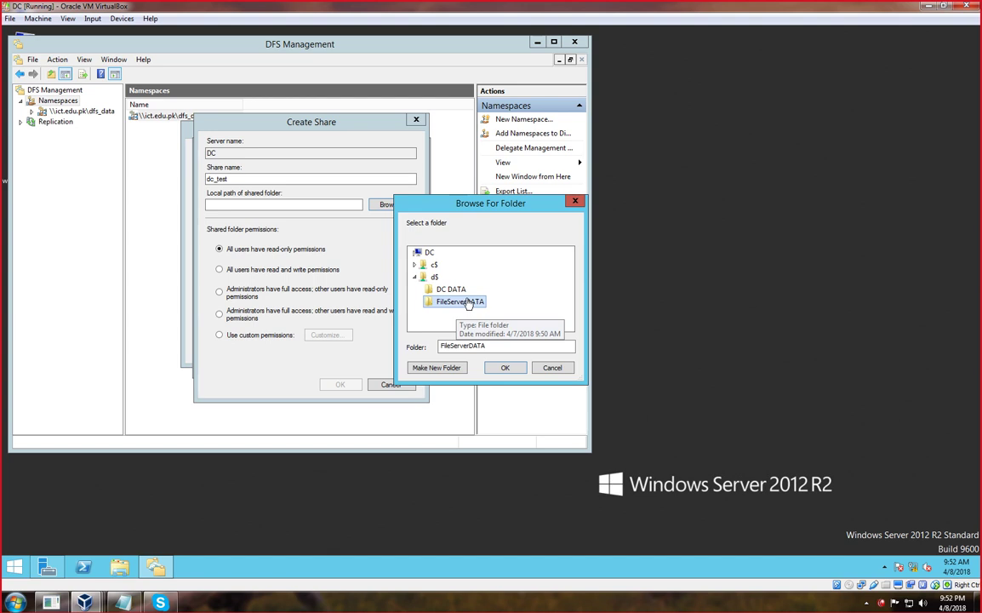
left_click(503, 368)
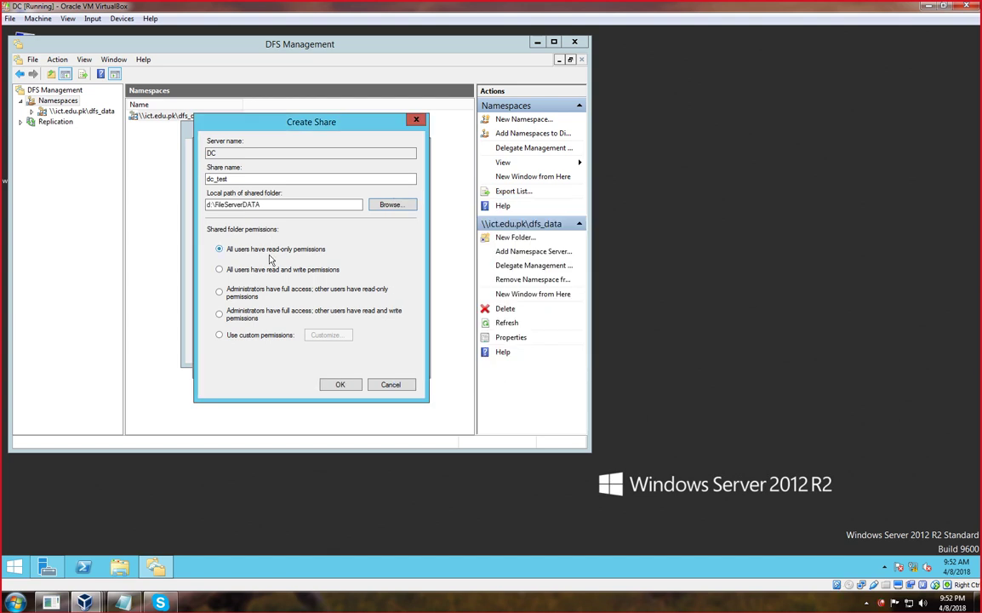
Give administrators full access and other users read and write, then create the share.
left_click(221, 271)
left_click(220, 292)
left_click(223, 314)
left_click(219, 336)
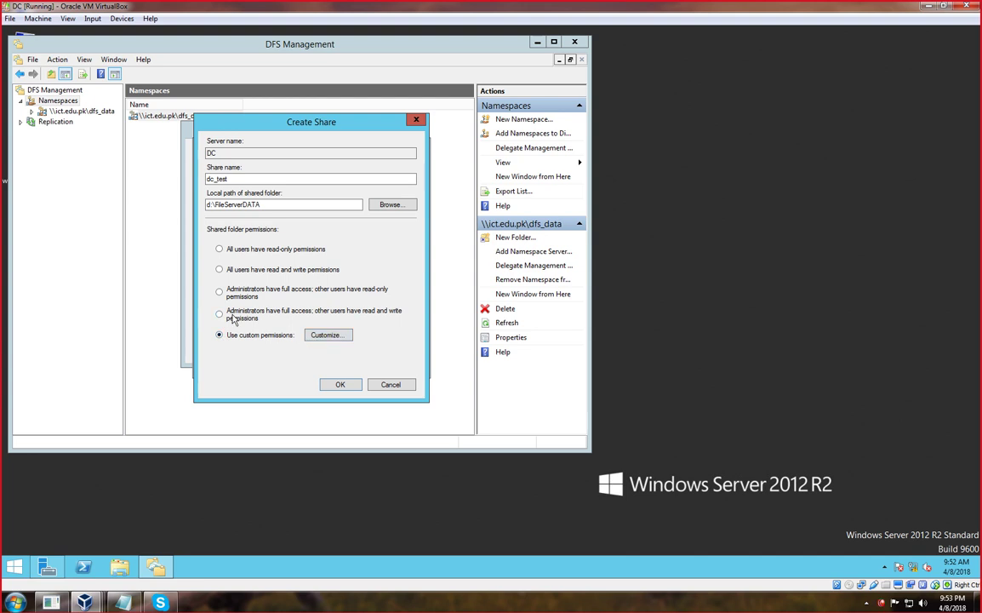
left_click(219, 313)
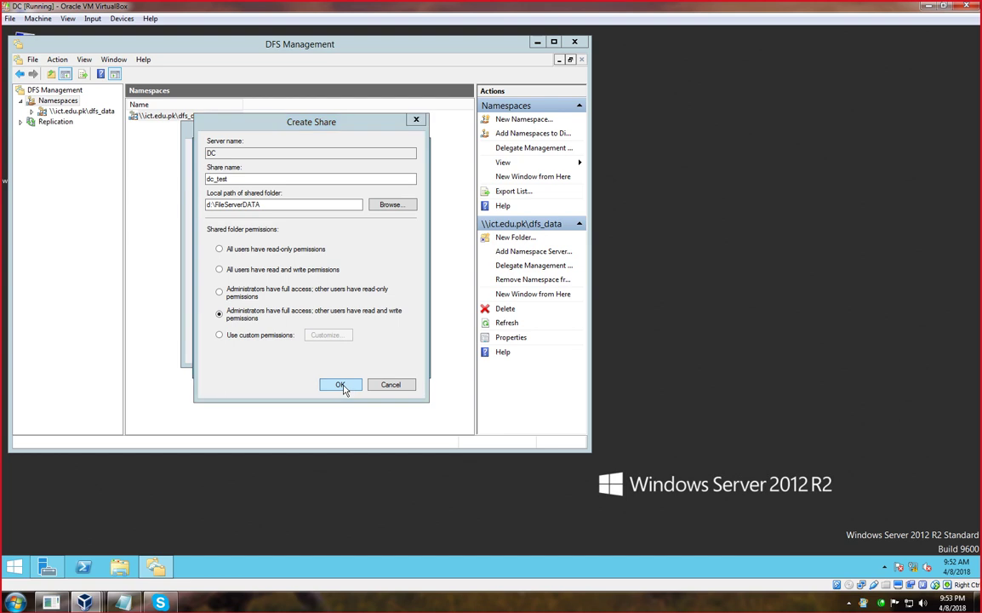
left_click(340, 384)
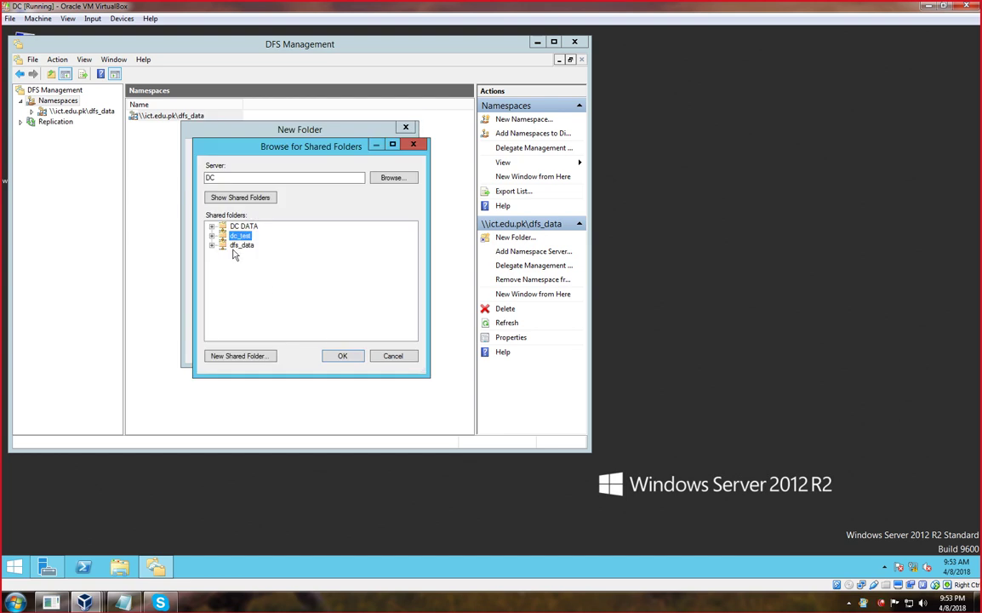
Save the DC folder with target \\DC\dc_test, then close the failed-operation progress dialog.
left_click(342, 356)
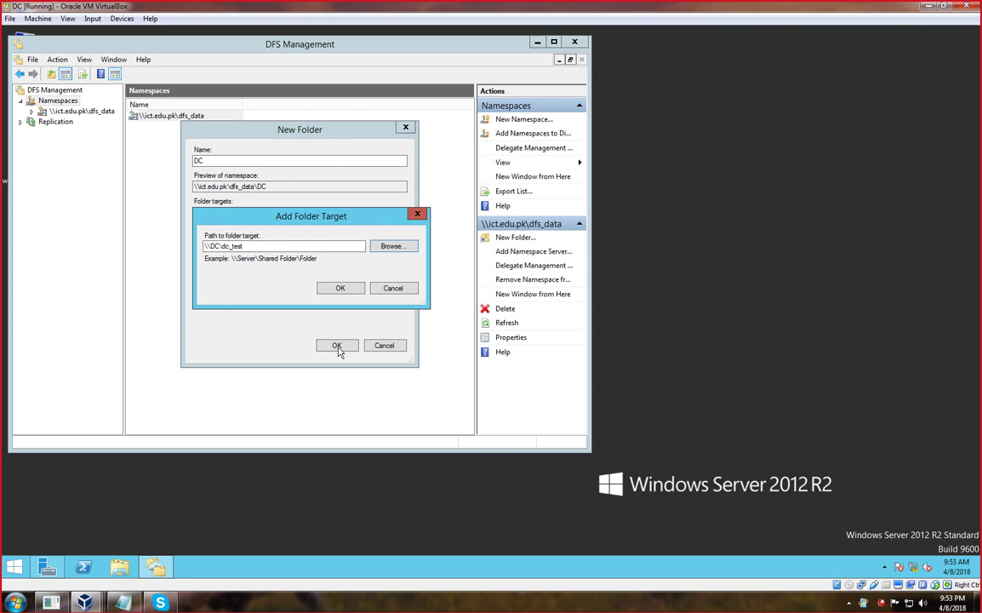
left_click(341, 289)
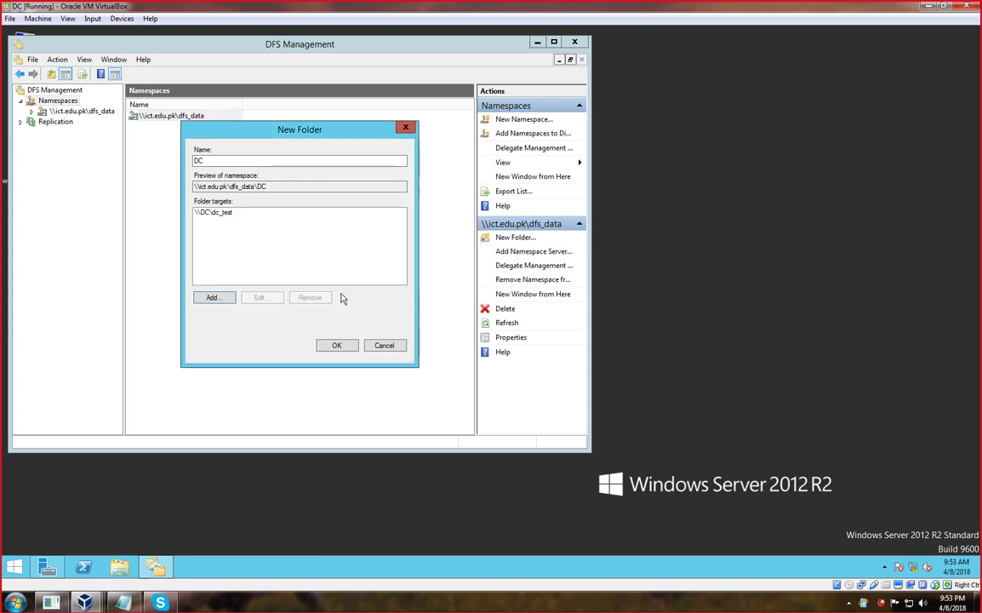
left_click(336, 345)
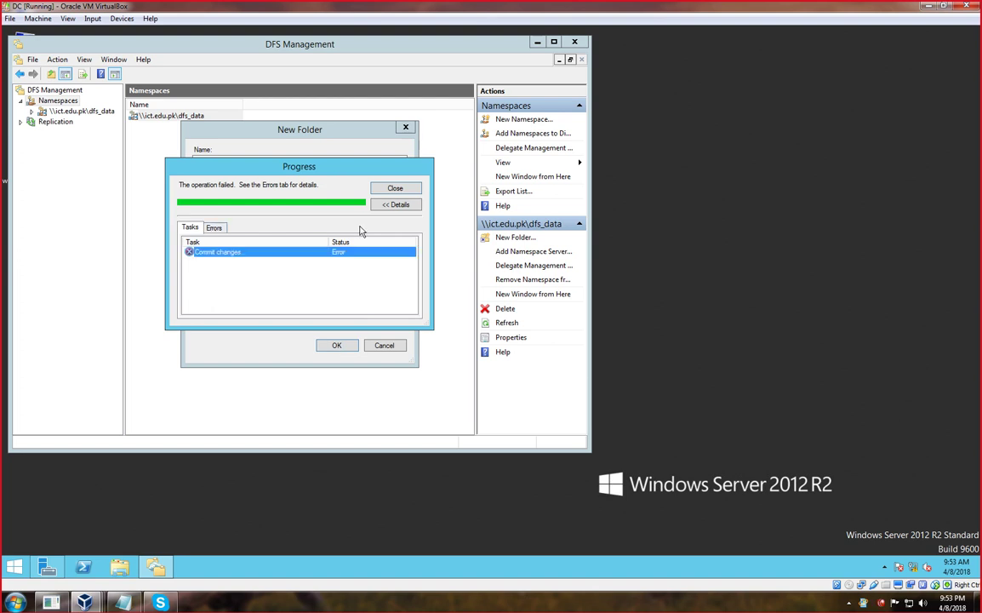
left_click(395, 206)
left_click(394, 187)
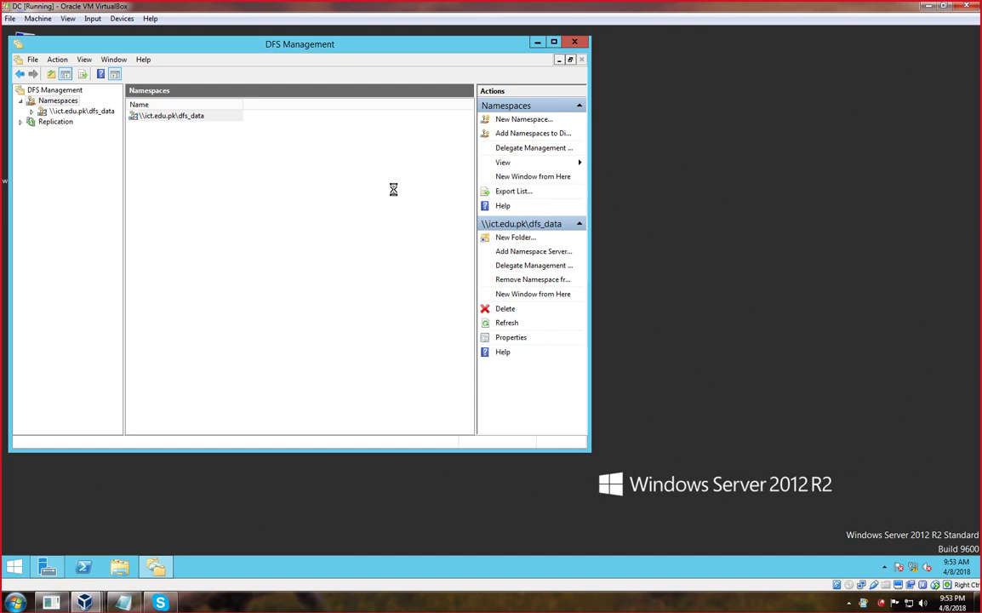
Minimize DFS Management and open FileServerDATA's properties on Local Disk (D:).
left_click(537, 41)
double_click(21, 51)
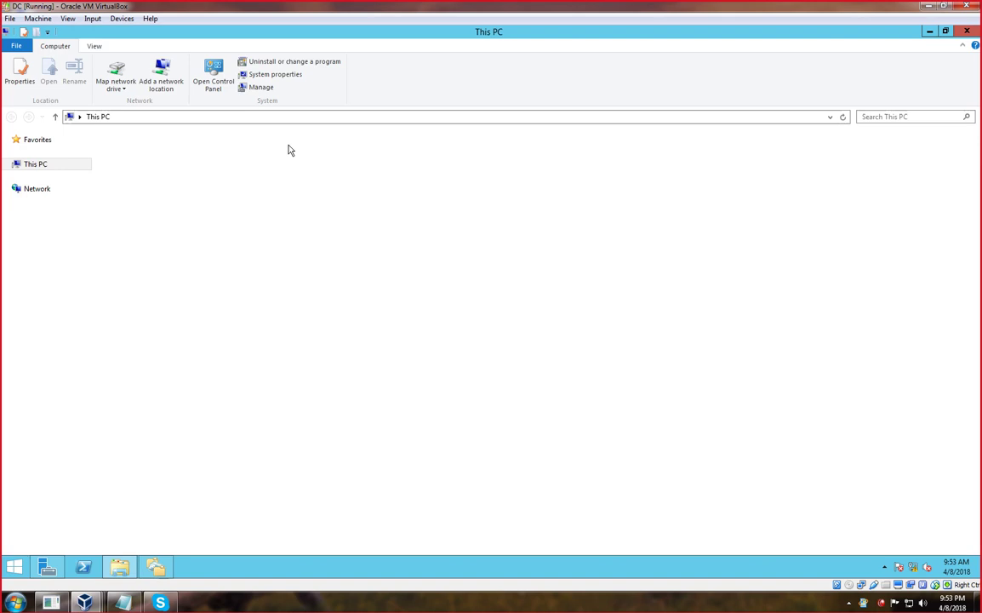
double_click(272, 223)
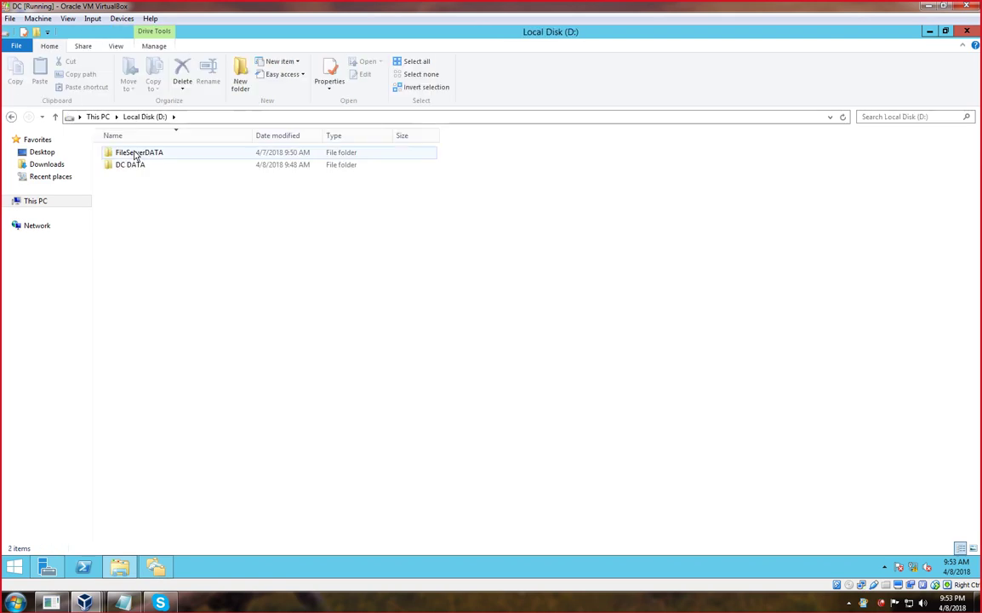
right_click(134, 153)
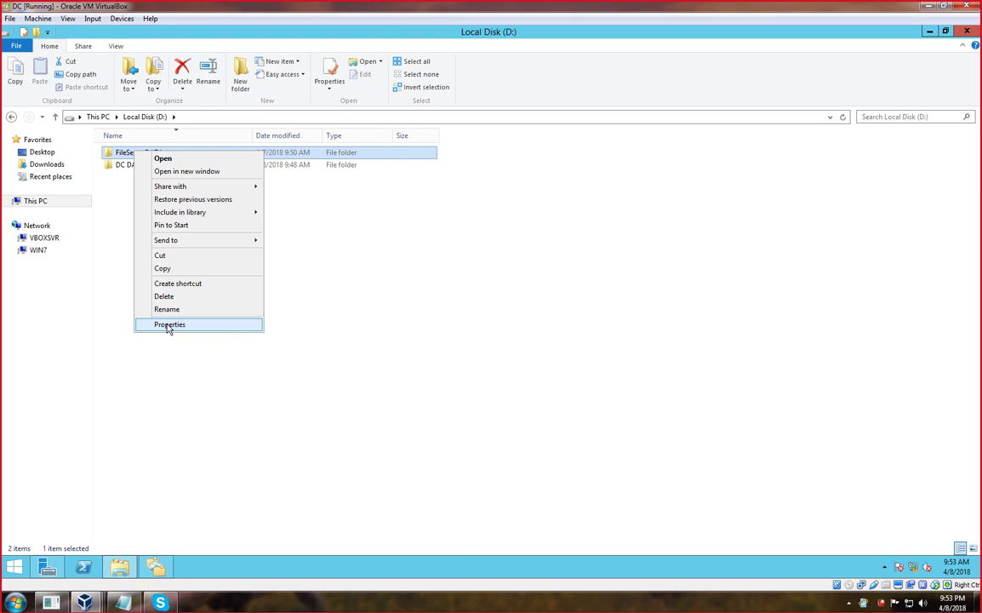
left_click(169, 326)
Review the dc_test share permissions for Everyone and Administrators, then close the dialogs.
left_click(244, 190)
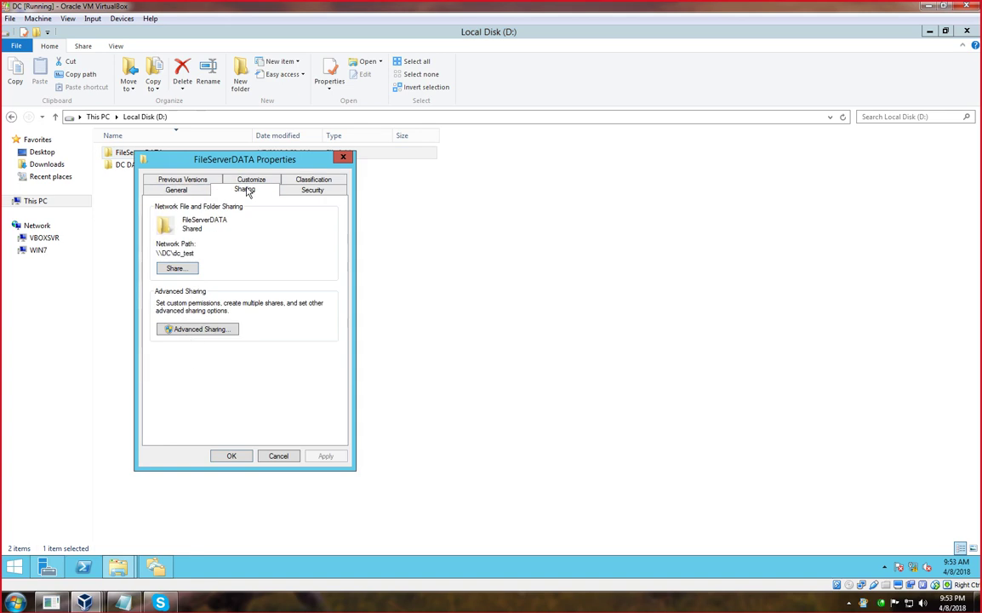
left_click(194, 329)
left_click(187, 340)
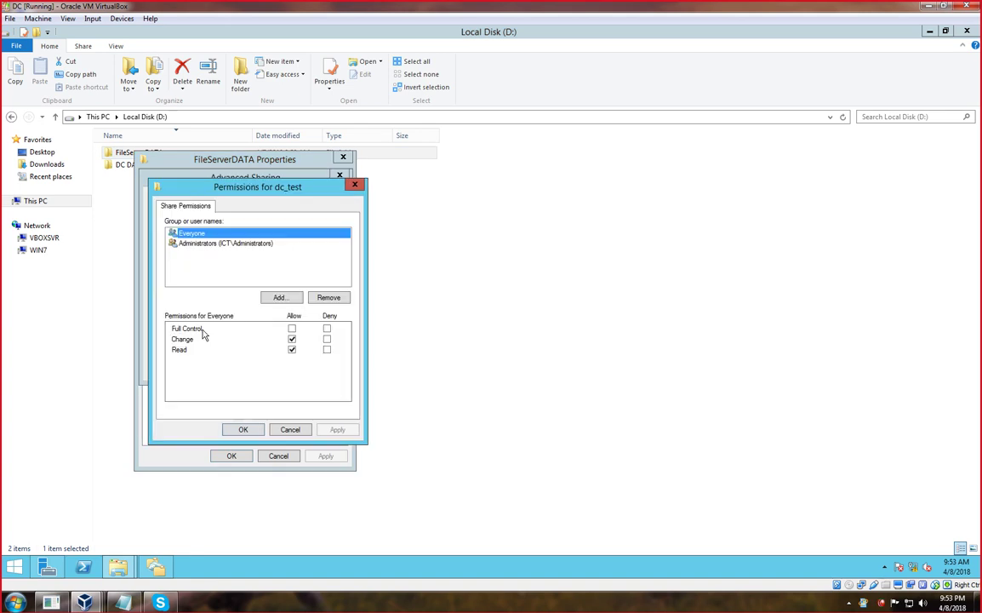
left_click(225, 244)
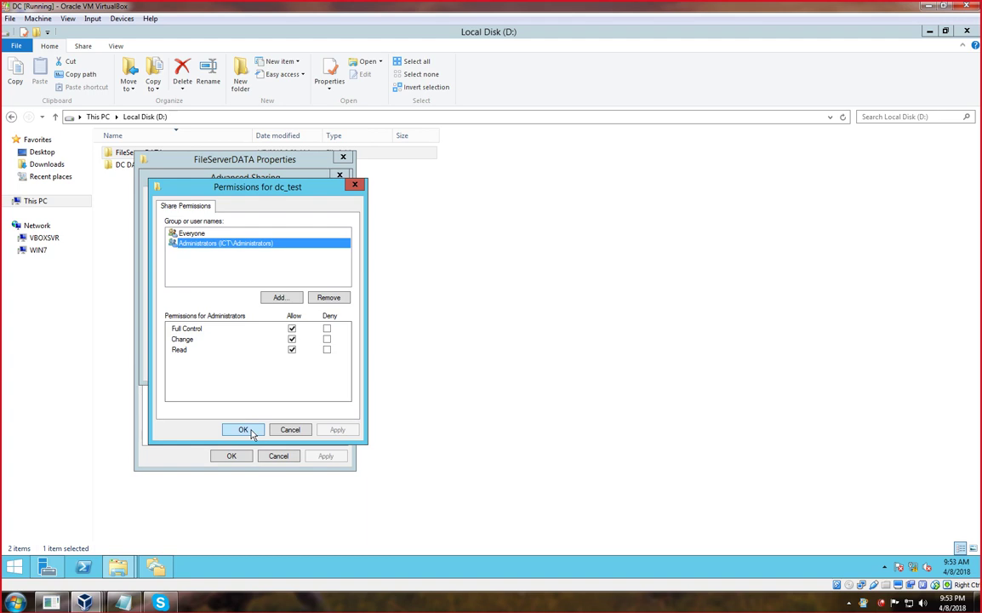
left_click(243, 428)
left_click(226, 368)
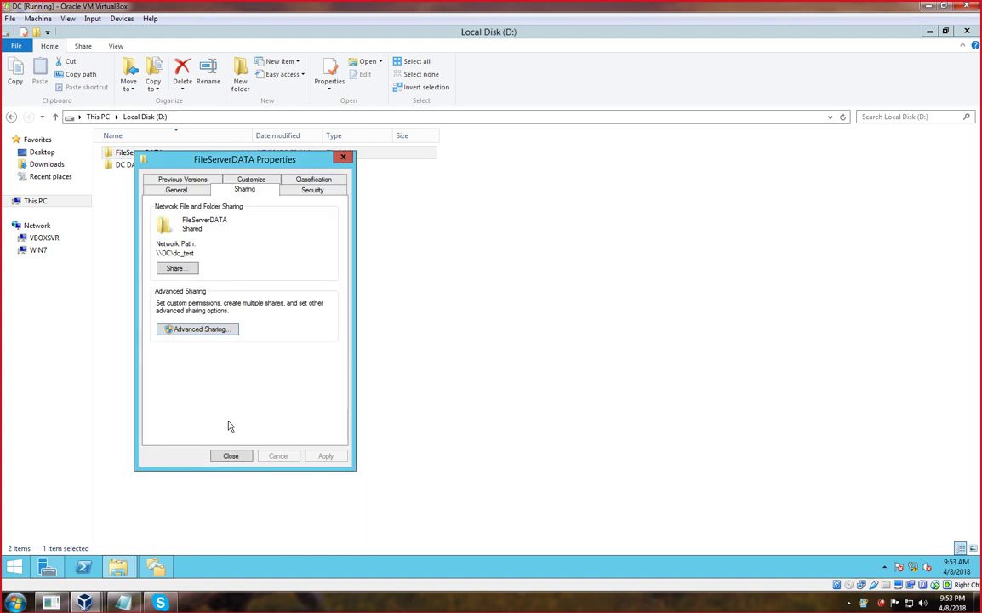
left_click(230, 456)
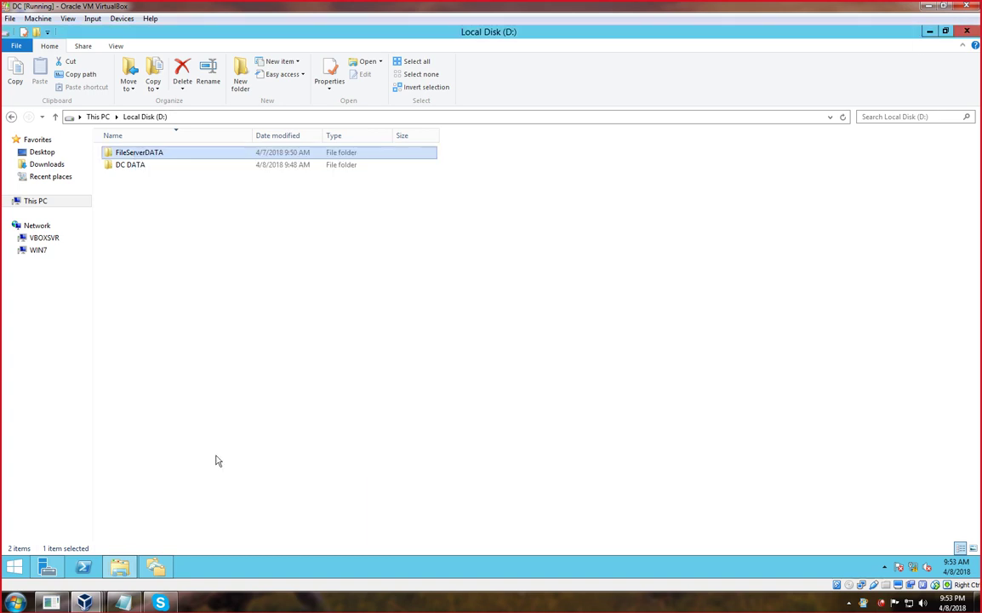
Minimize File Explorer and relaunch DFS Management from Server Manager's Tools menu.
left_click(929, 33)
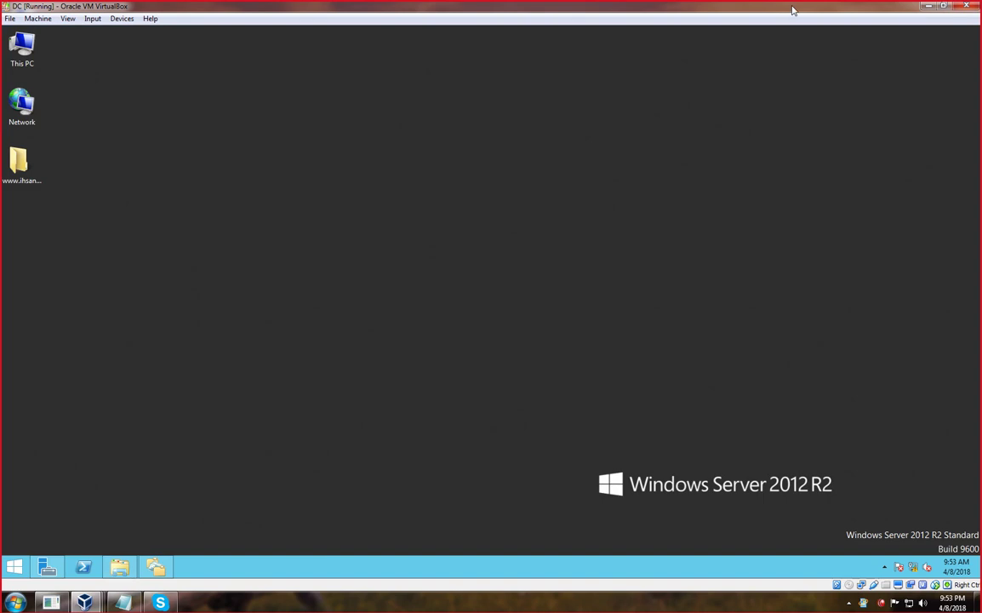
left_click(243, 601)
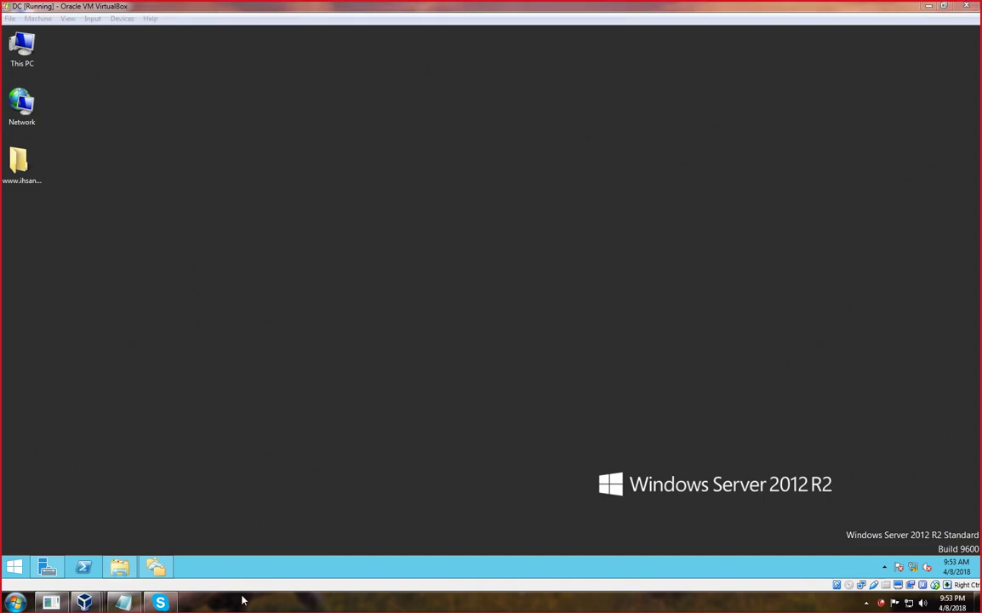
left_click(47, 567)
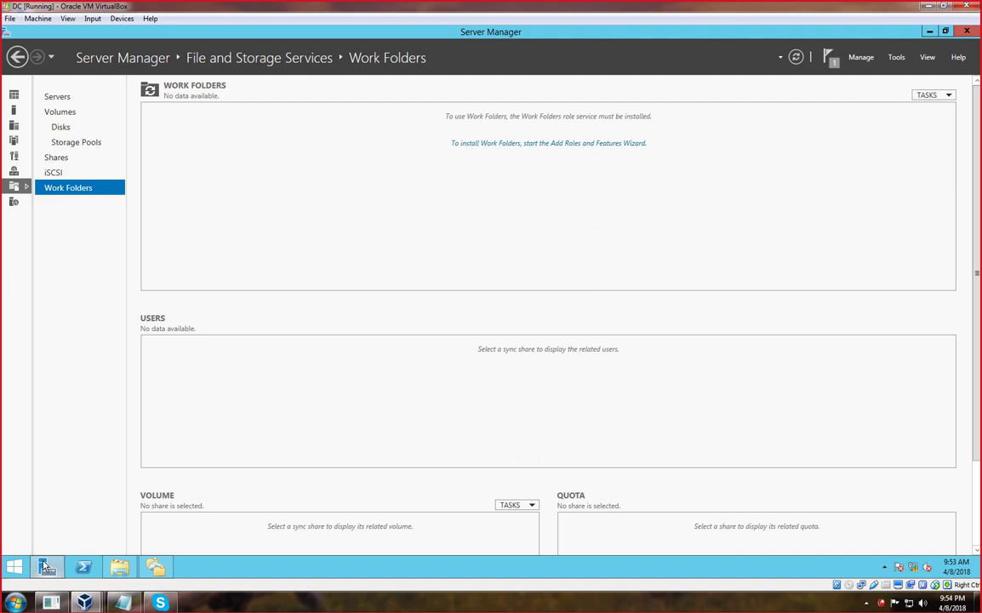
left_click(899, 58)
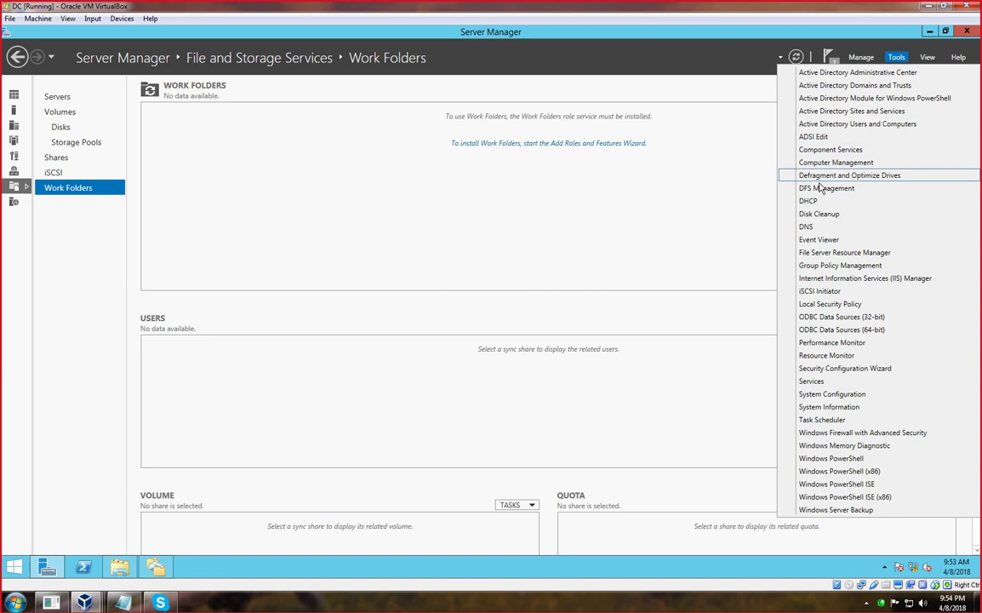
left_click(822, 191)
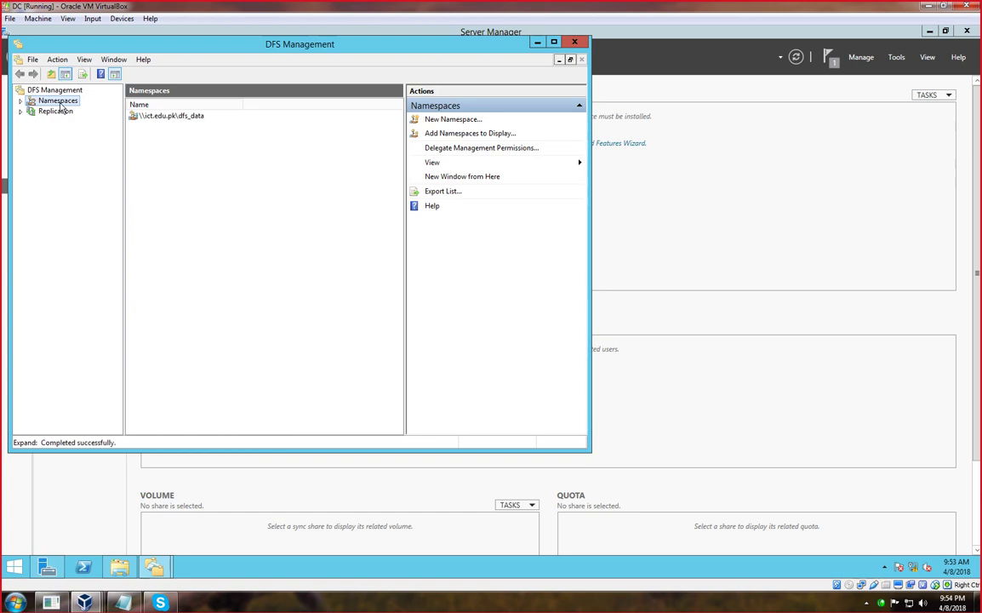
Expand Namespaces, open \\ict.edu.pk\dfs_data, and bring up its actions menu.
right_click(58, 102)
left_click(215, 205)
left_click(171, 117)
right_click(171, 117)
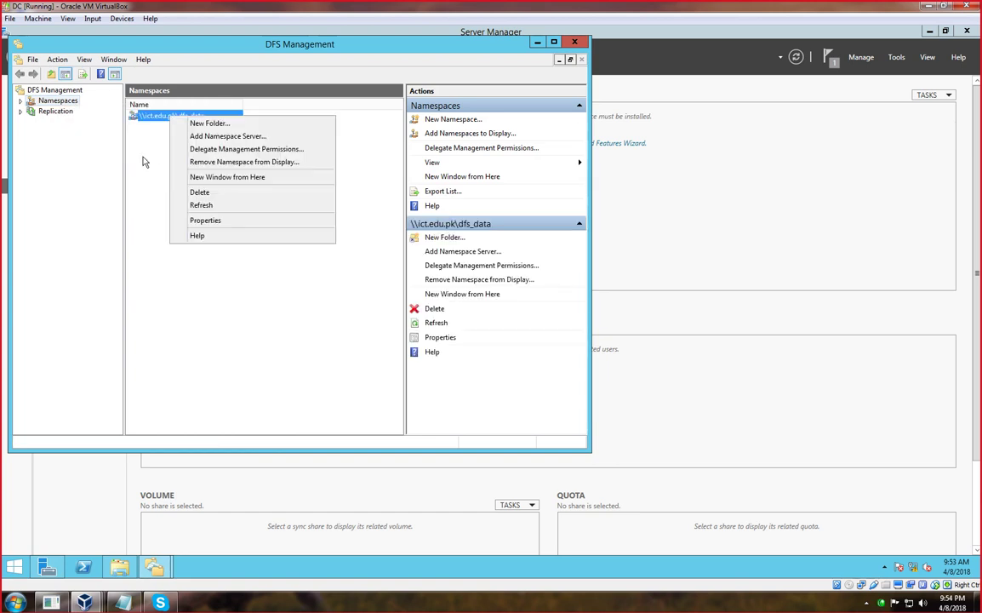
left_click(144, 114)
double_click(145, 116)
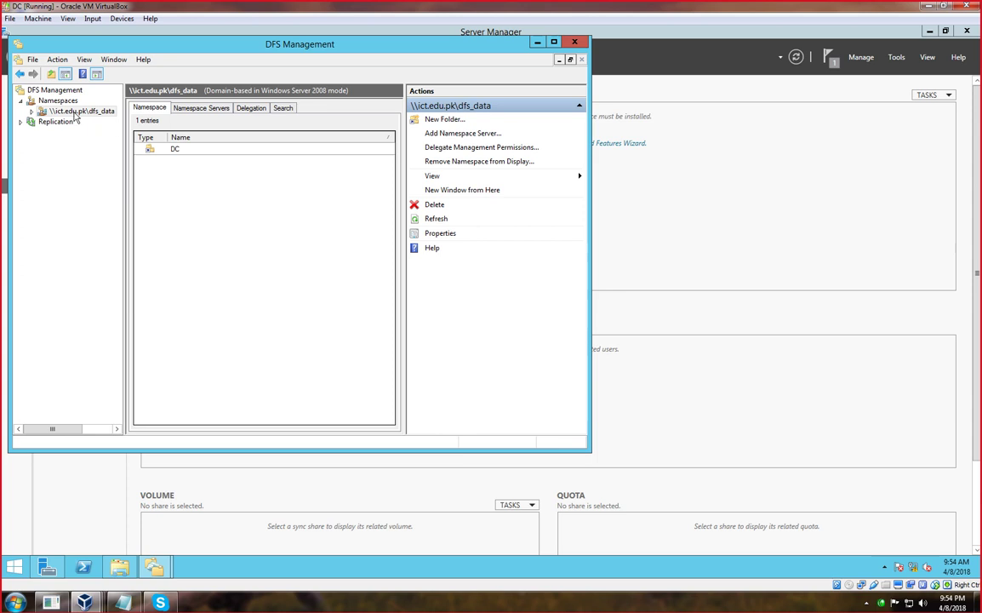
right_click(75, 116)
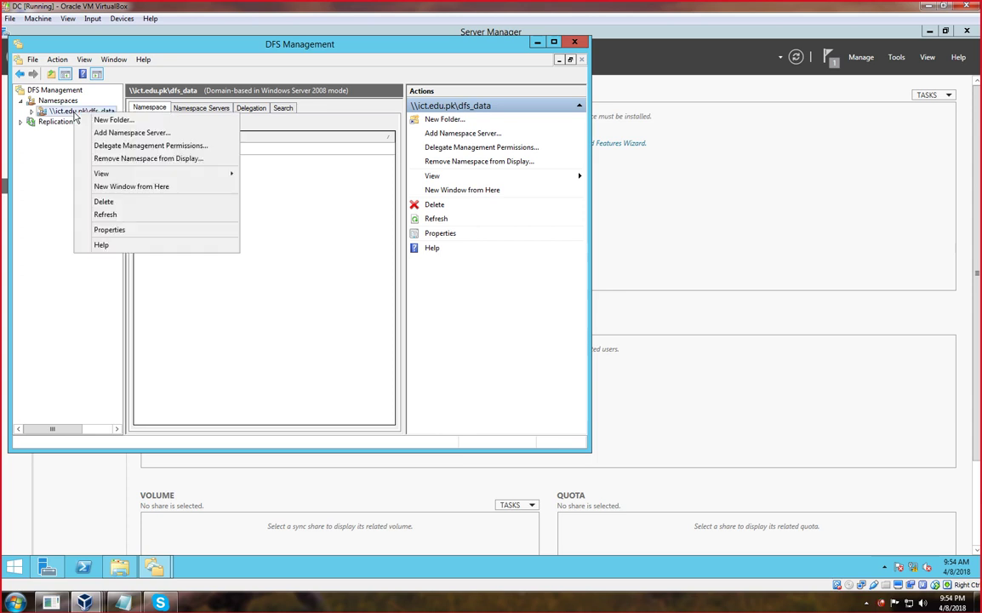
Start a new dfs_data folder named 'client 7' and add a folder target.
left_click(103, 121)
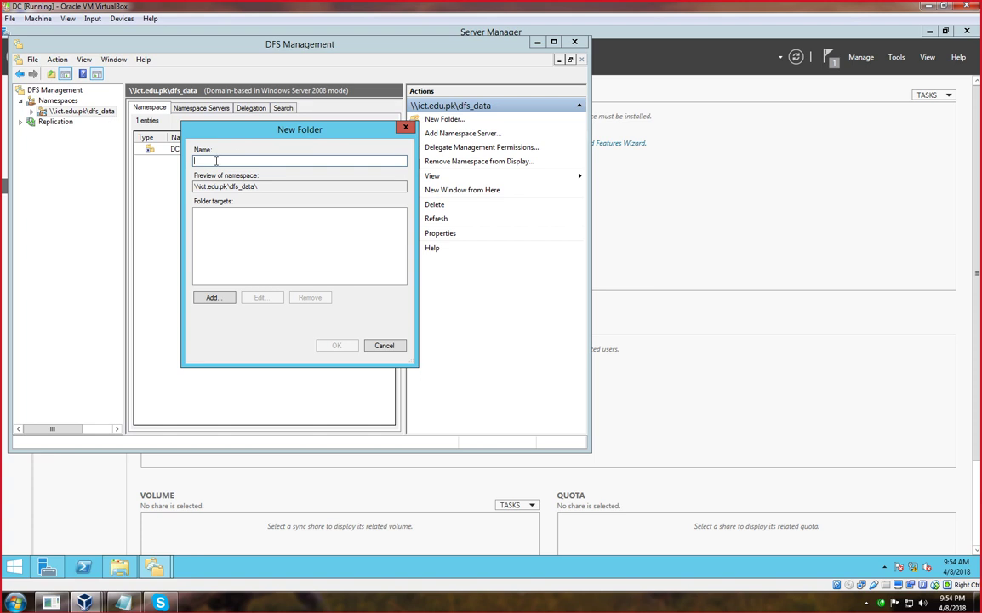
type("client")
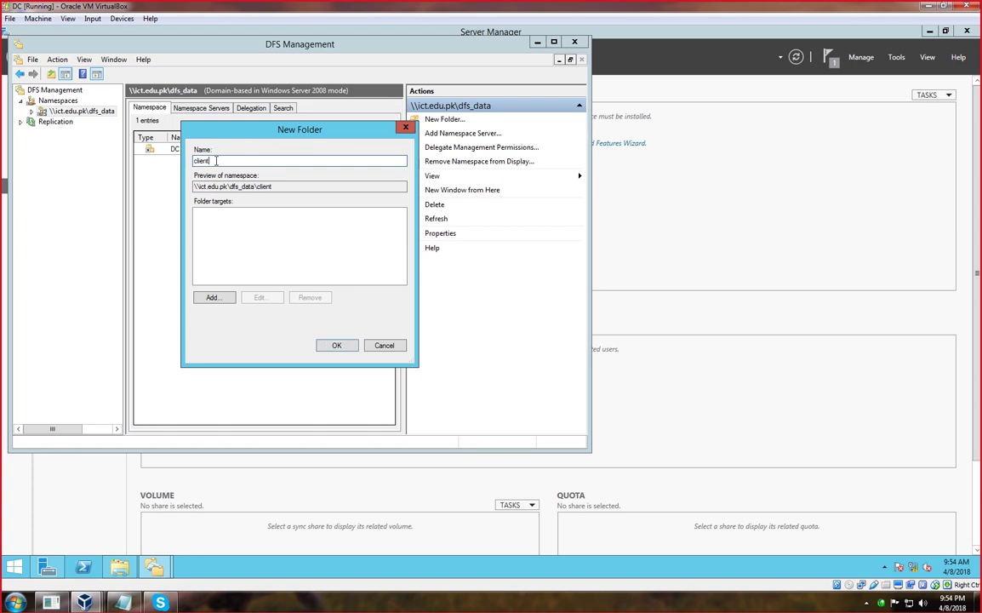
type(" 7")
left_click(213, 297)
Find computer win7 via advanced search and set its first share, \\win7\ALI DATA, as target.
left_click(390, 246)
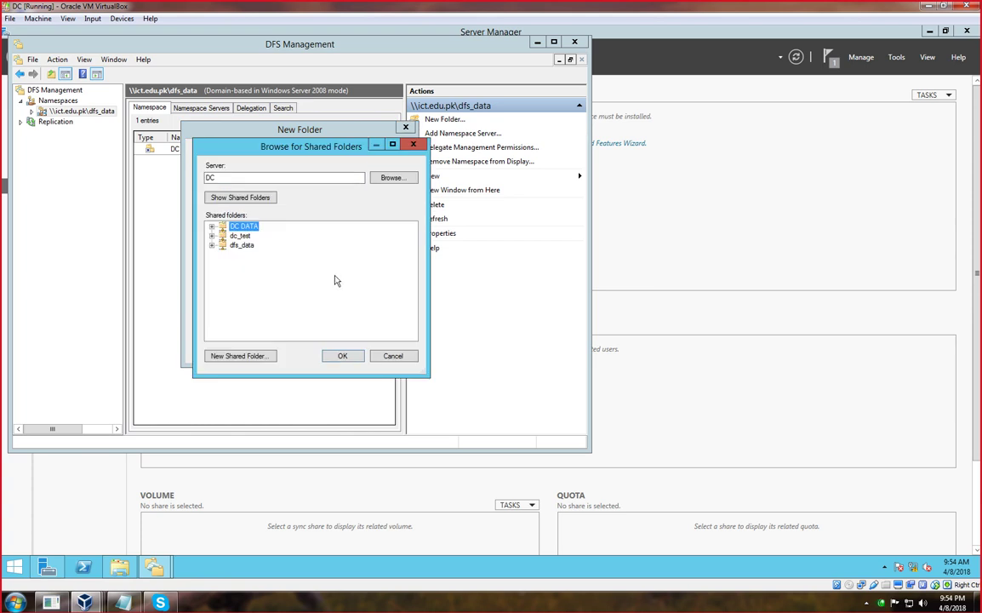
left_click(392, 177)
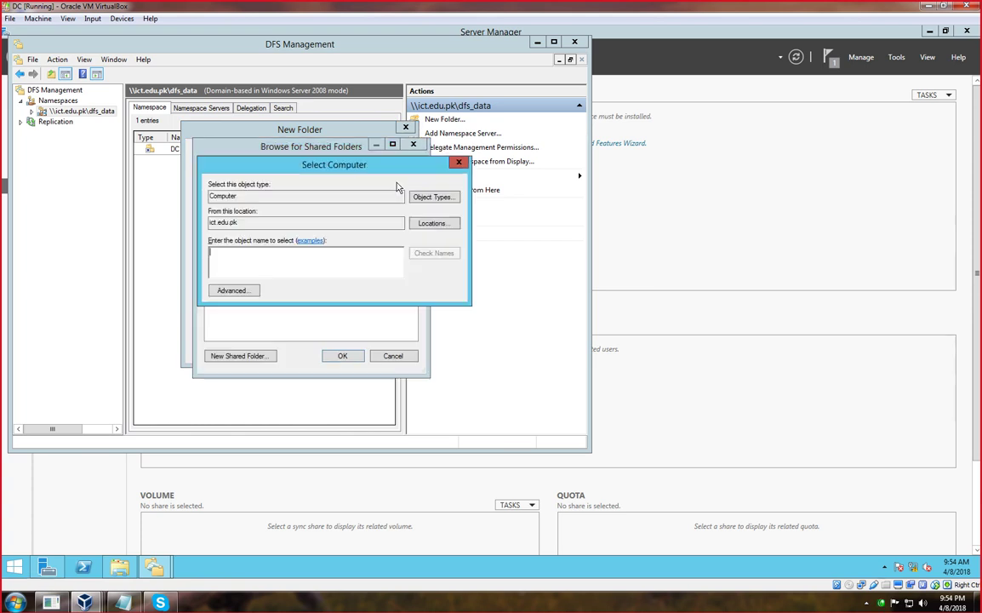
left_click(250, 291)
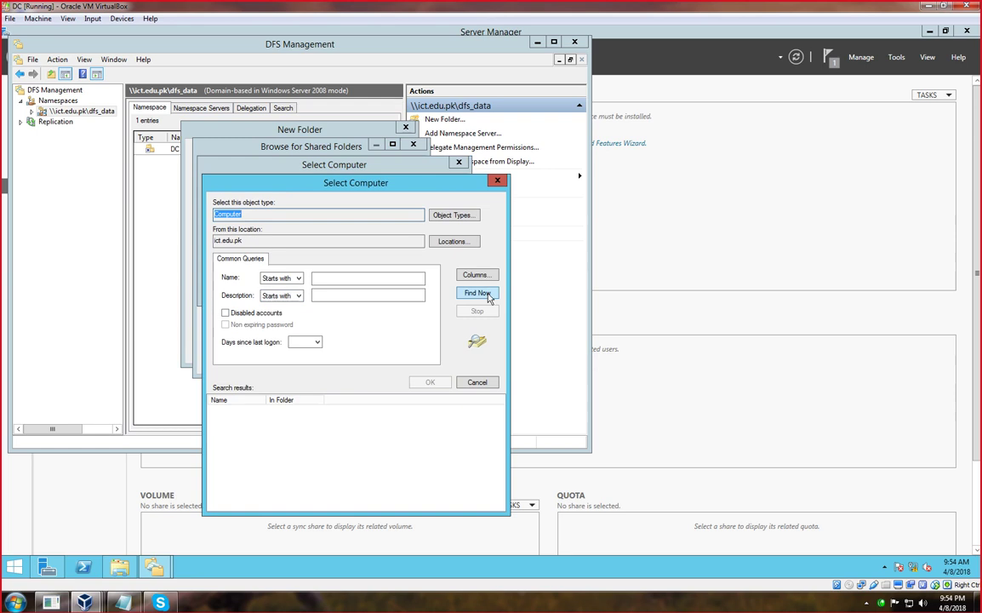
left_click(478, 293)
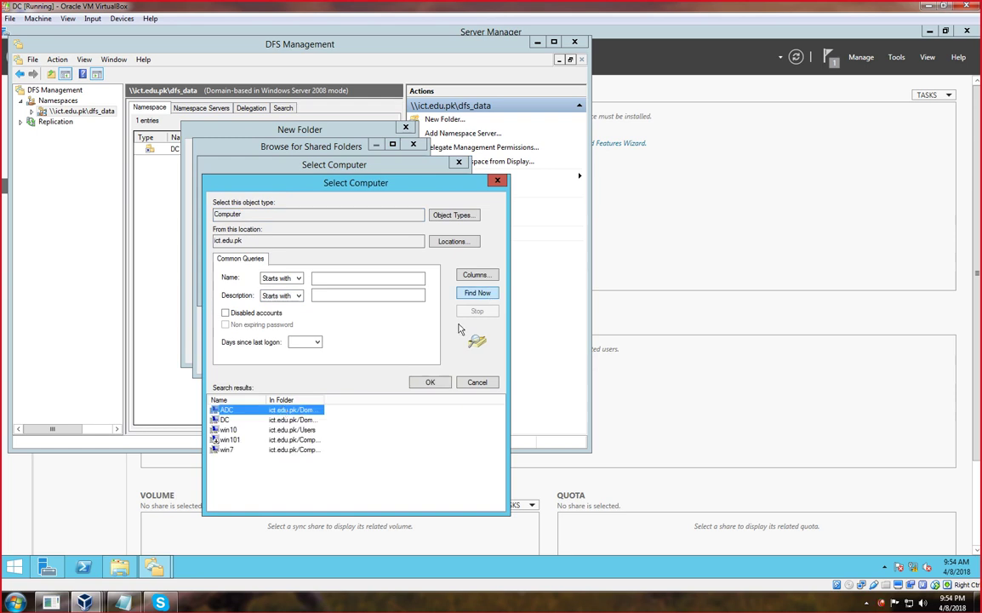
left_click(227, 450)
left_click(431, 383)
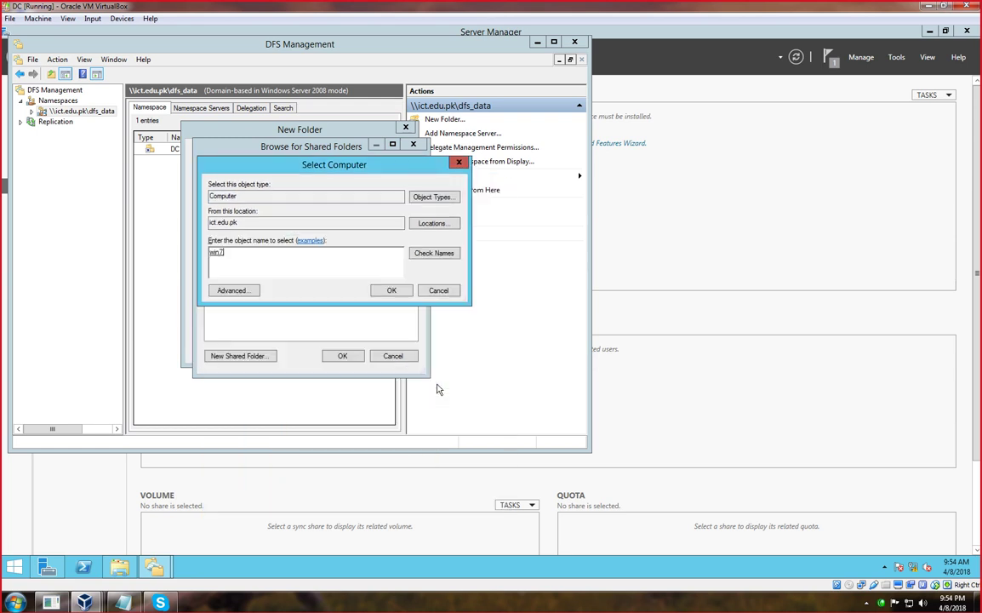
left_click(391, 291)
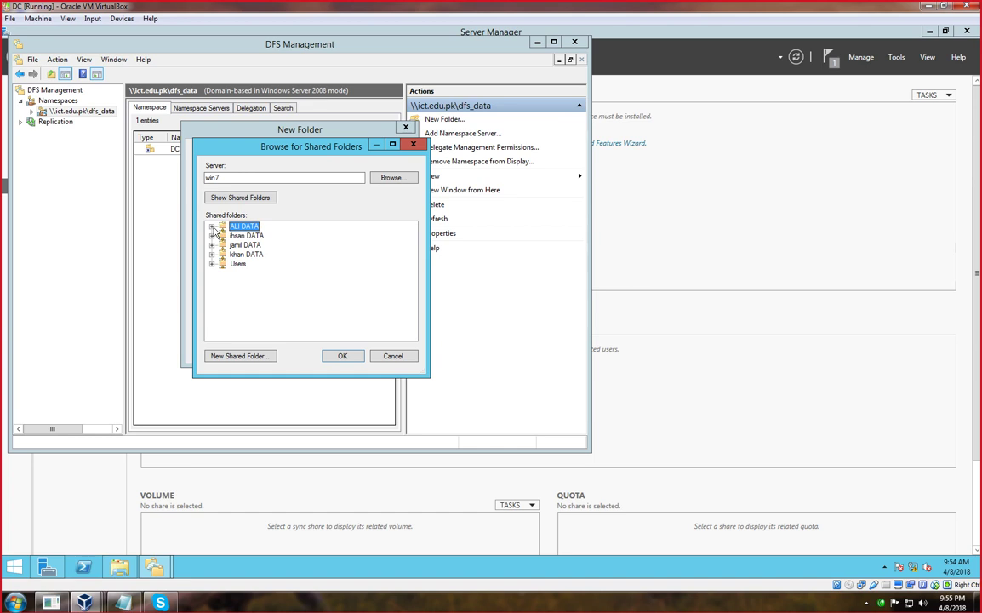
left_click(340, 356)
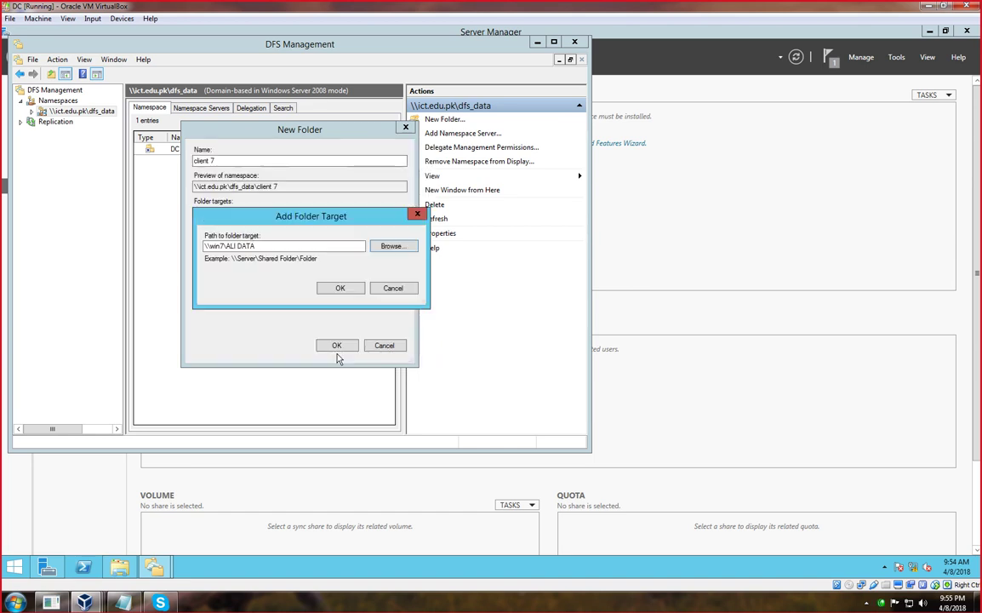
left_click(341, 289)
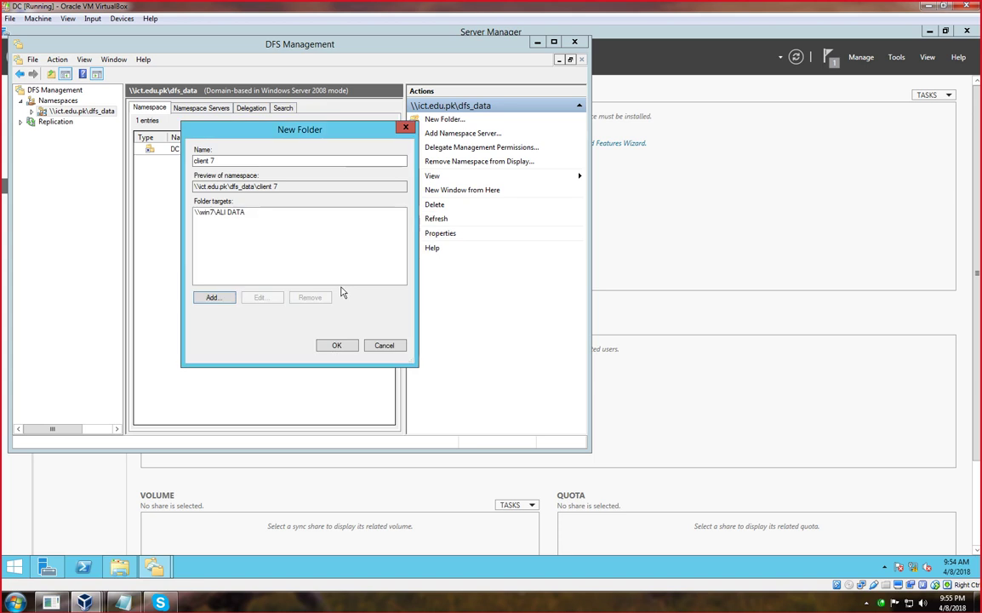
Add \\win7\ihsan DATA as the second target, found through the advanced computer search.
left_click(213, 299)
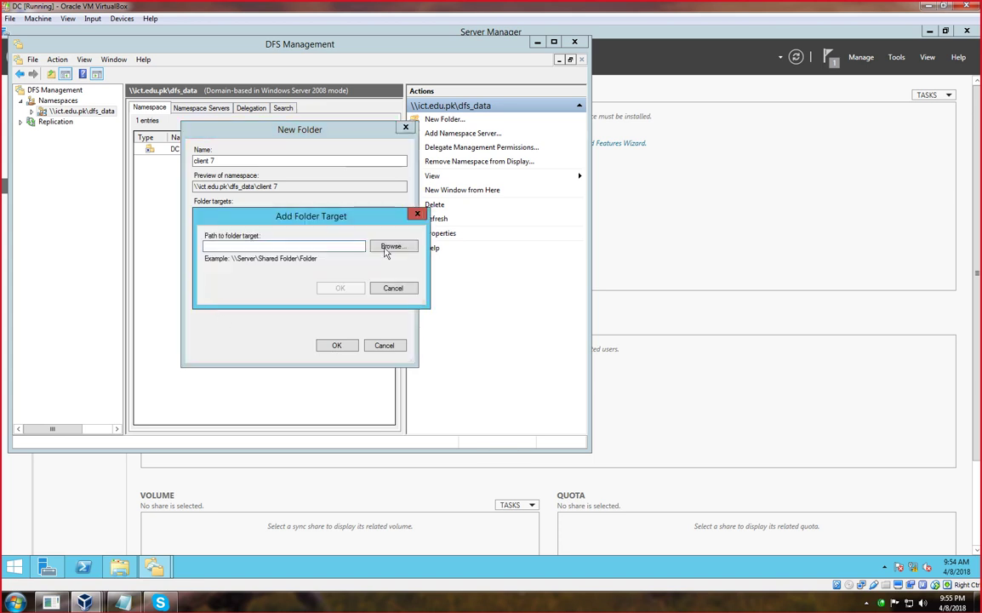
left_click(391, 246)
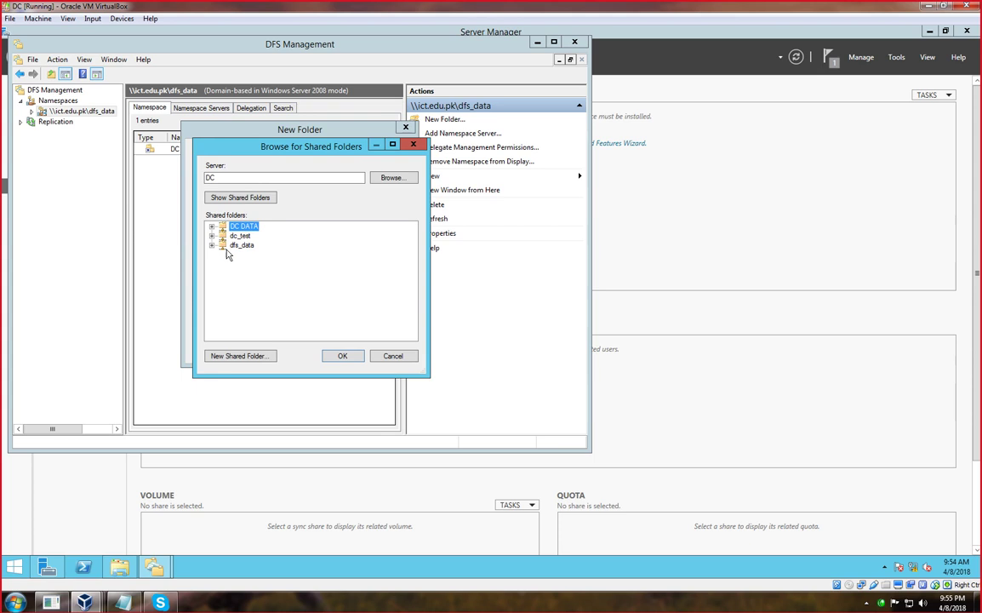
left_click(388, 179)
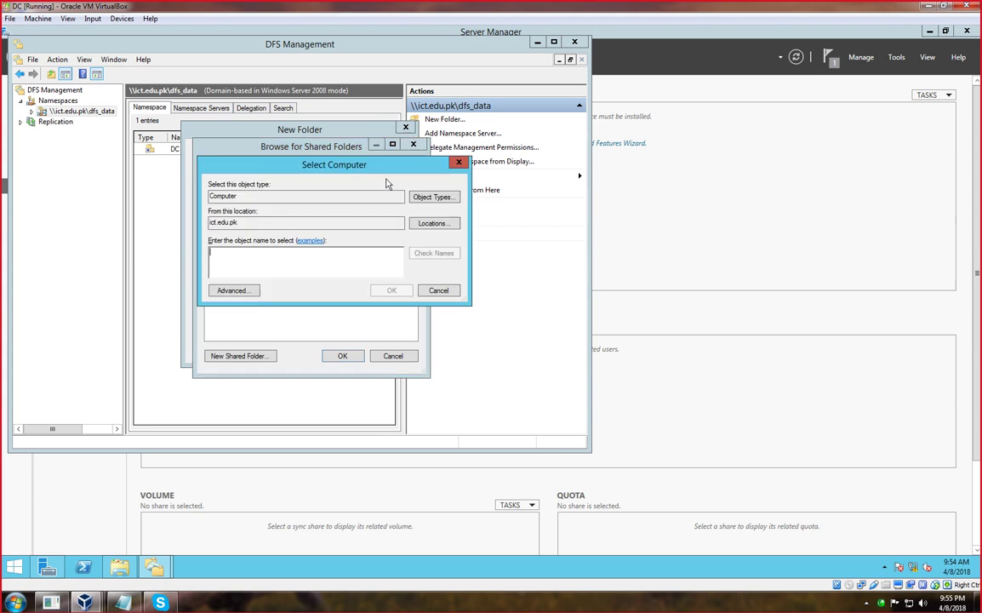
left_click(233, 291)
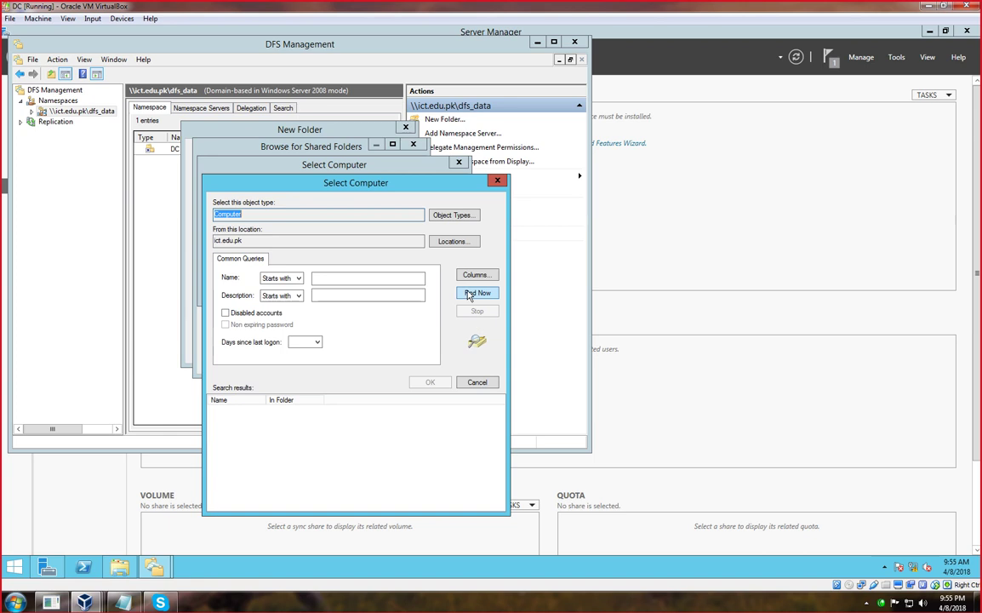
left_click(473, 293)
double_click(227, 450)
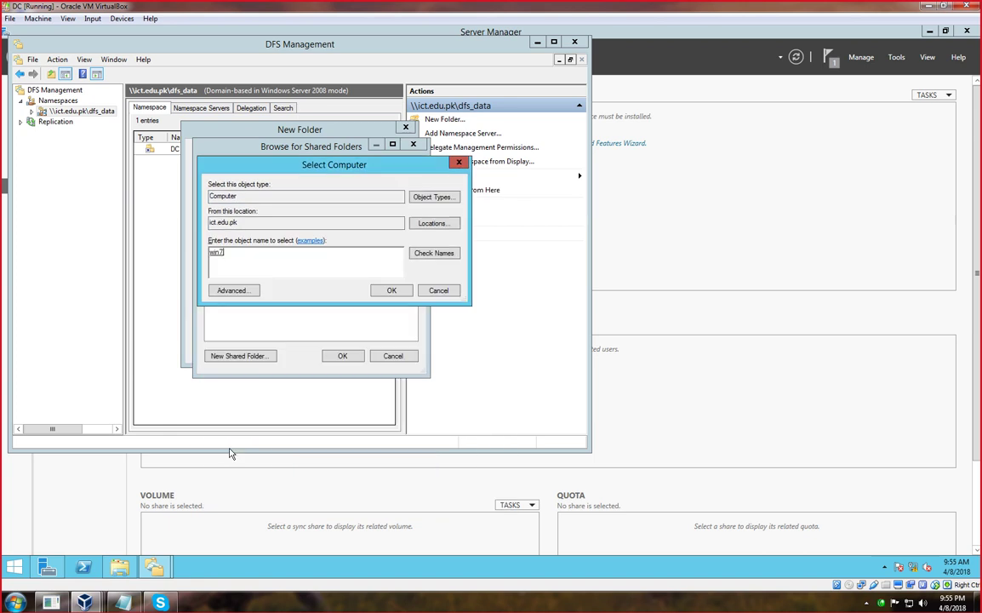
left_click(387, 291)
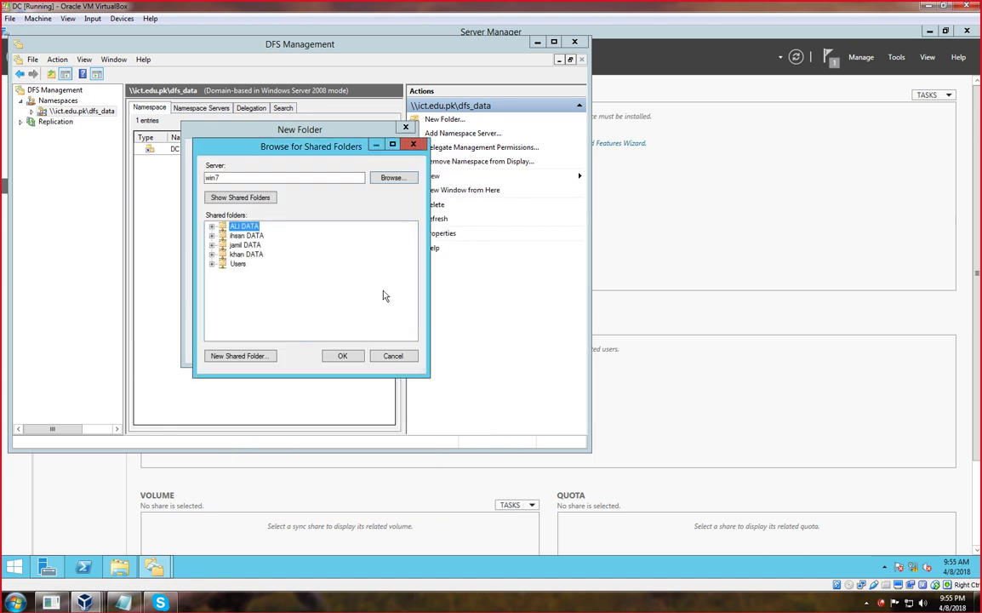
left_click(246, 236)
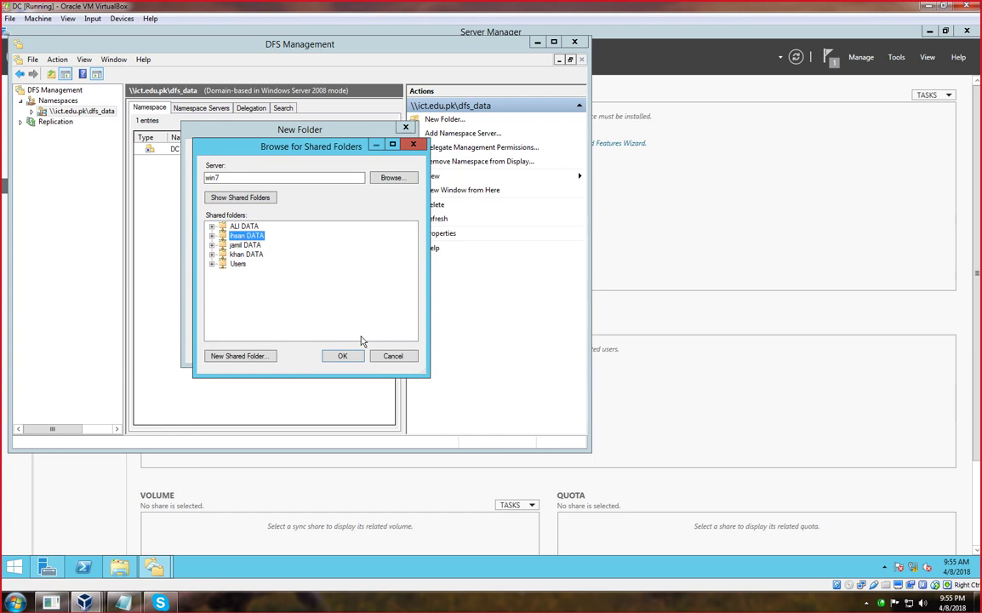
left_click(349, 356)
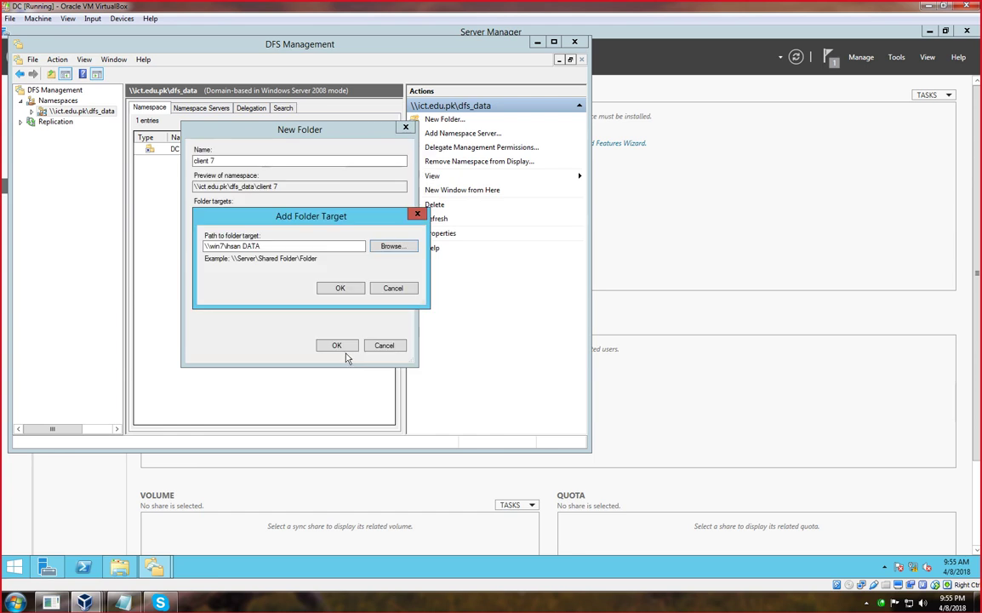
left_click(341, 288)
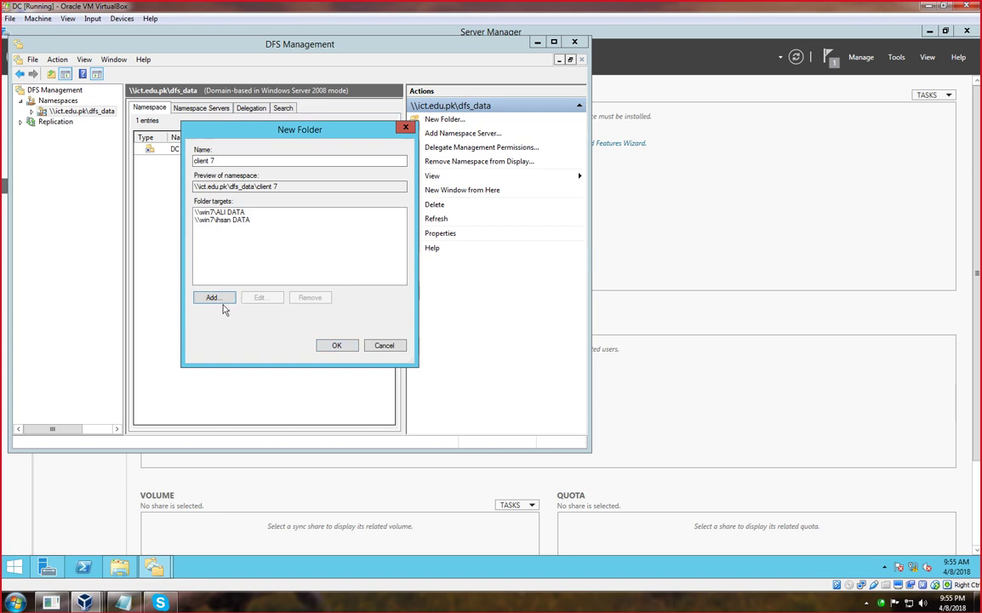
left_click(264, 608)
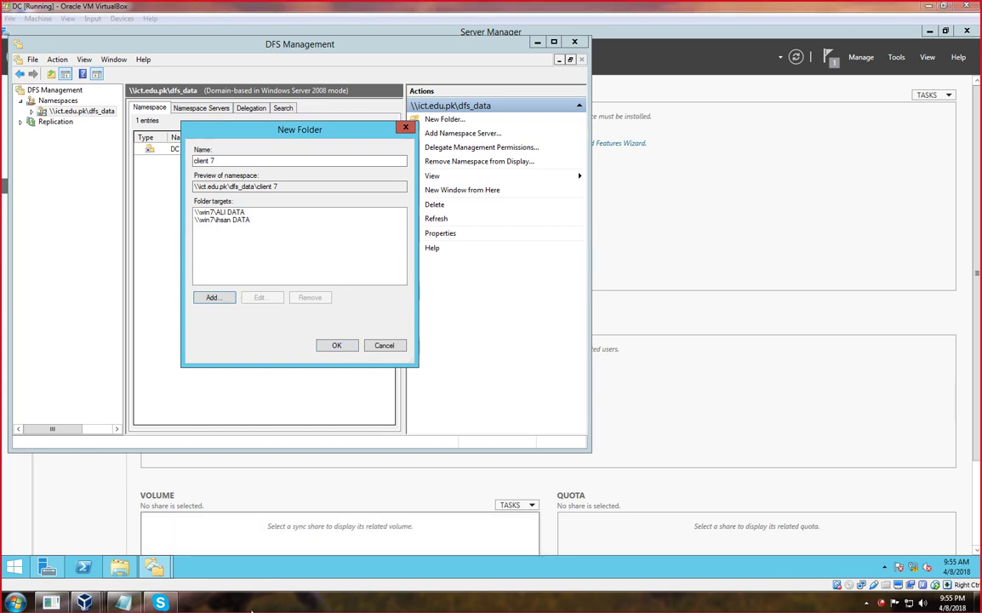
Add \\win7\jamil DATA as the third target by entering the win7 server name.
left_click(213, 304)
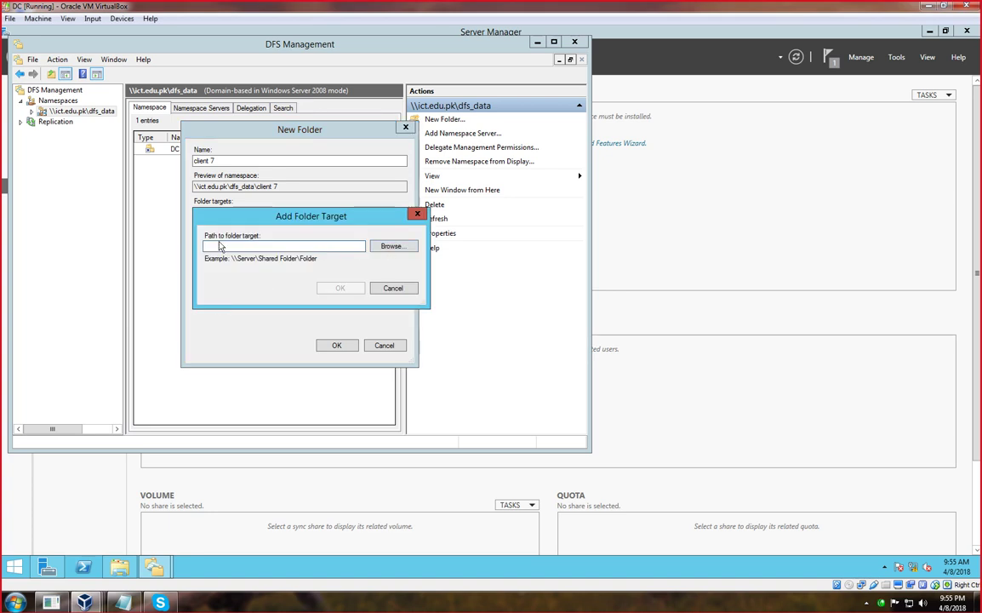
left_click(392, 246)
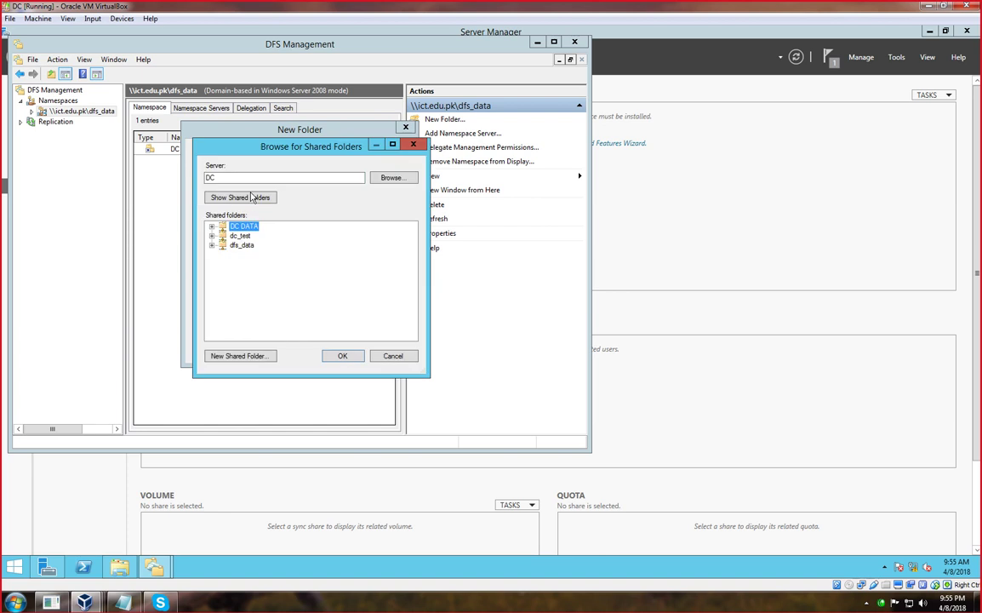
type("win")
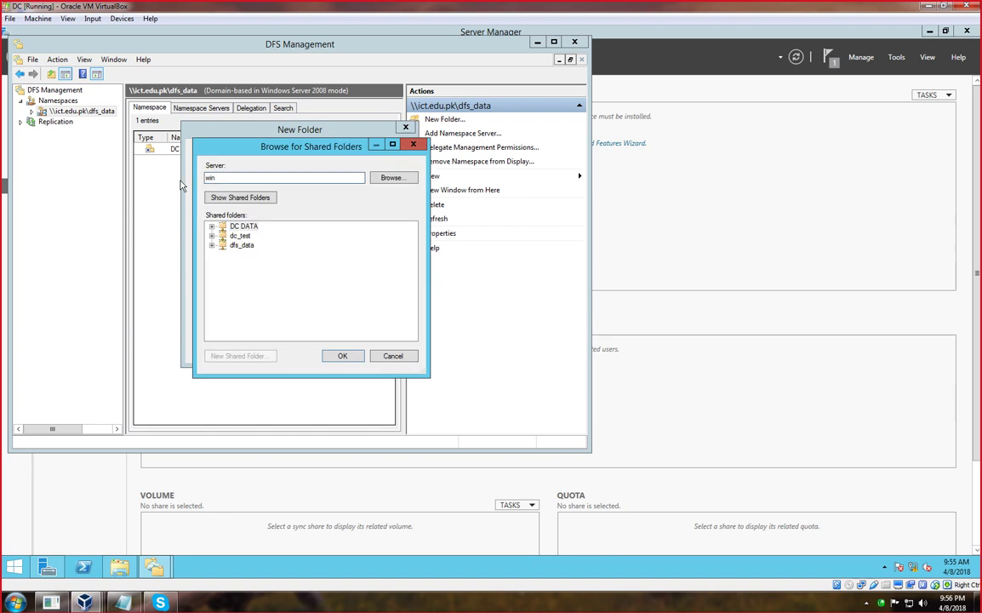
key("Return")
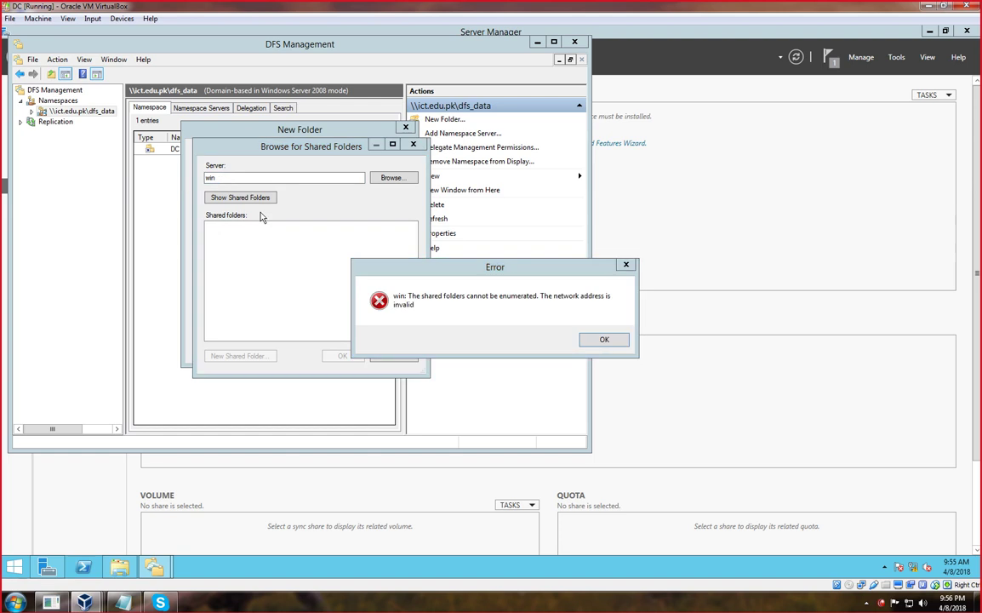
left_click(613, 343)
left_click(230, 177)
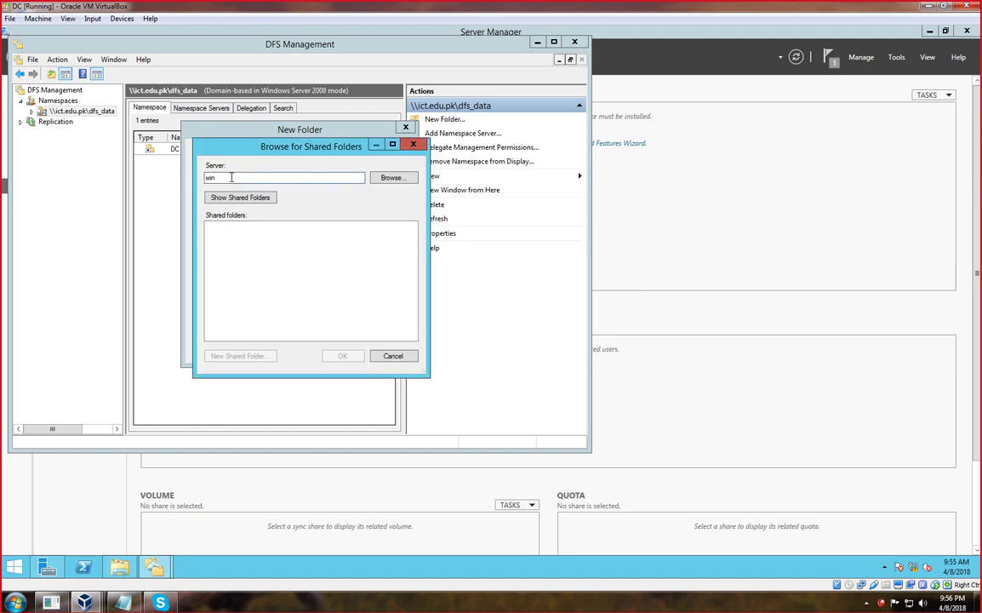
key("Return")
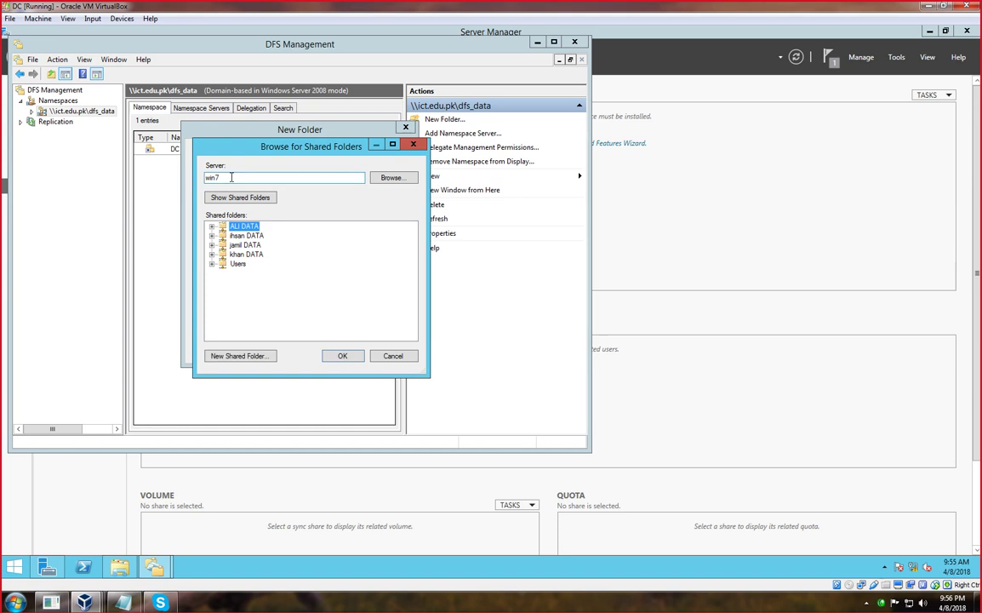
left_click(243, 245)
left_click(344, 357)
left_click(340, 286)
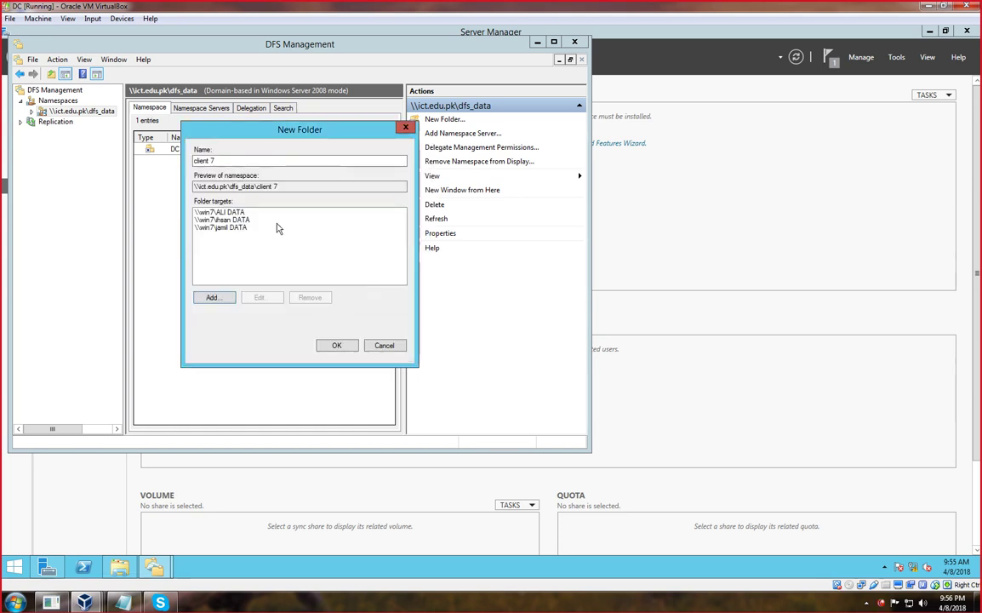
Add the Users share on server win7 (\\win7\Users) as a folder target.
left_click(220, 299)
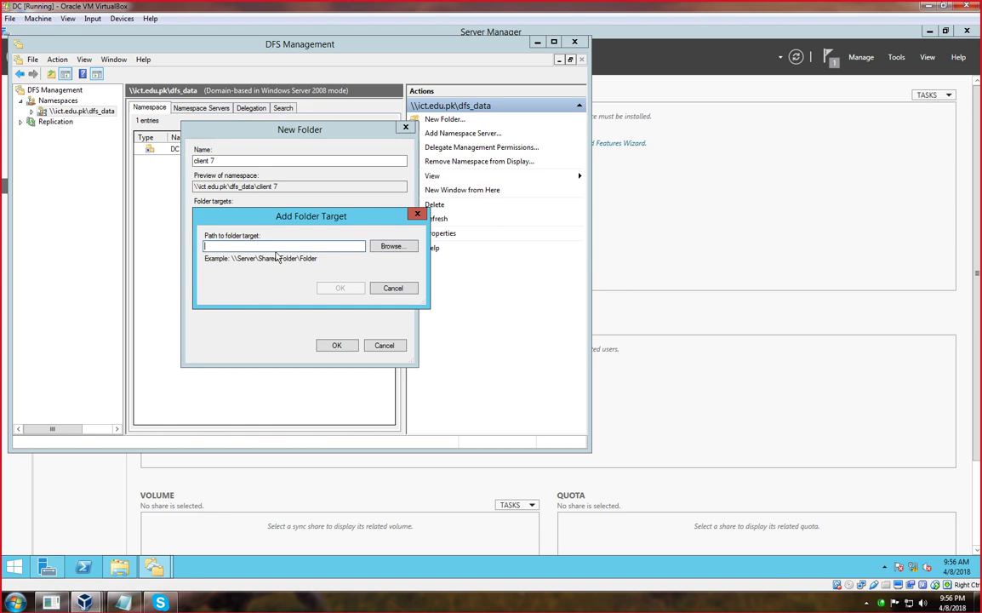
left_click(386, 247)
left_click(230, 177)
key("BackSpace")
key("BackSpace")
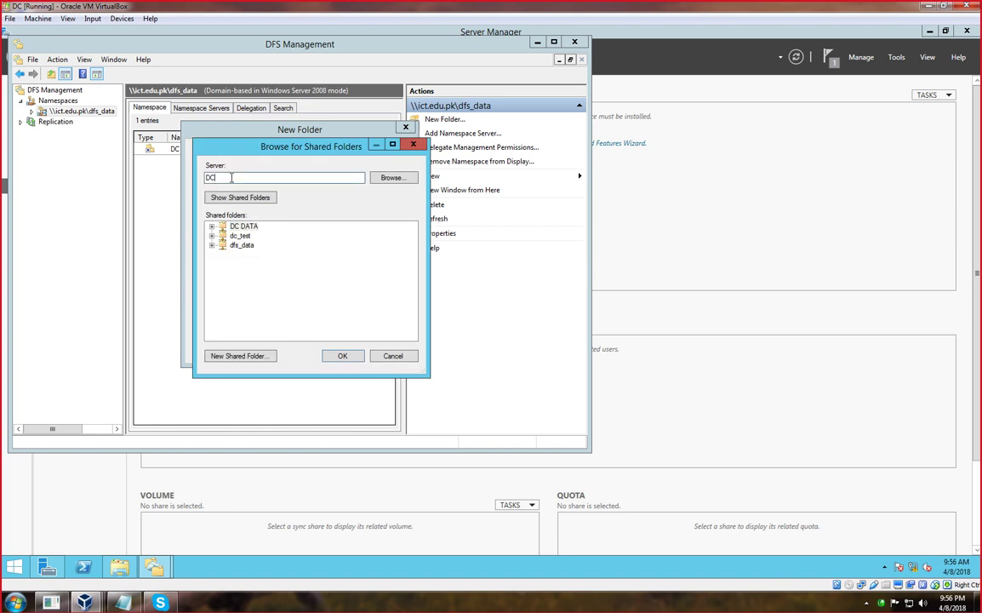
type("win")
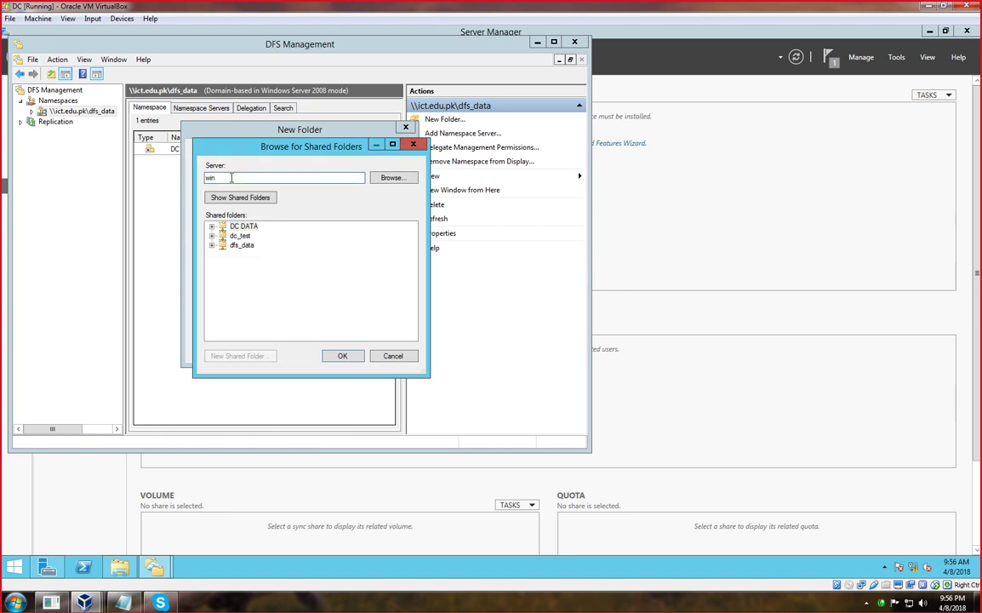
type("7")
key("Return")
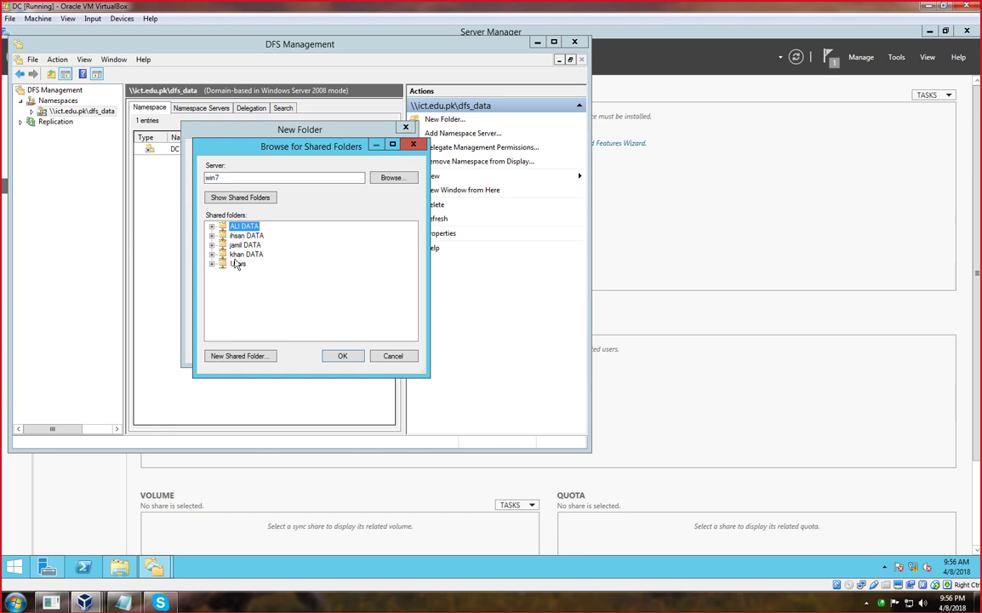
left_click(237, 264)
left_click(342, 357)
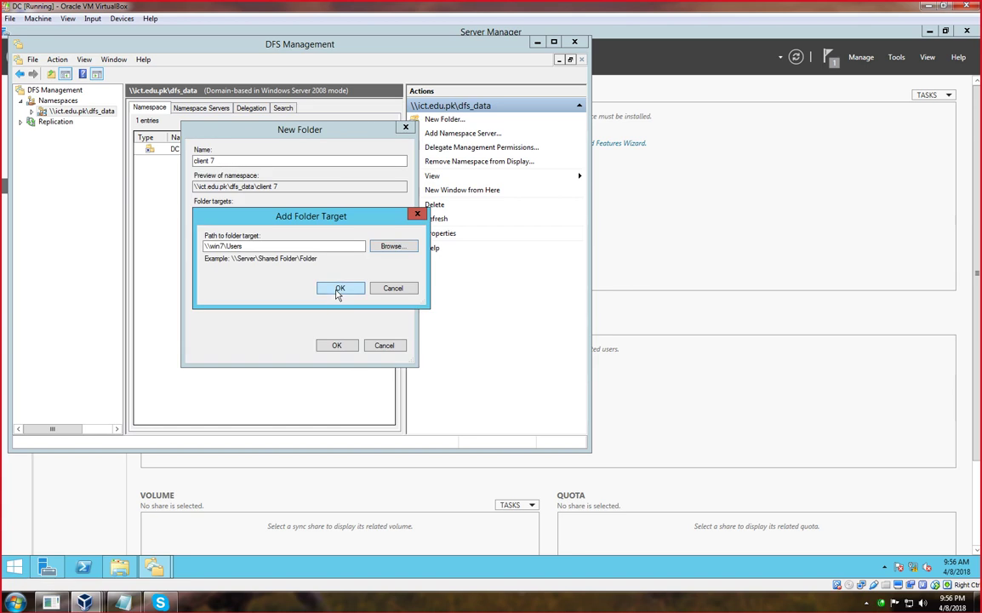
left_click(340, 290)
Add \\khan\DATA as a target despite the warning, then create client 7 and accept replication.
left_click(218, 295)
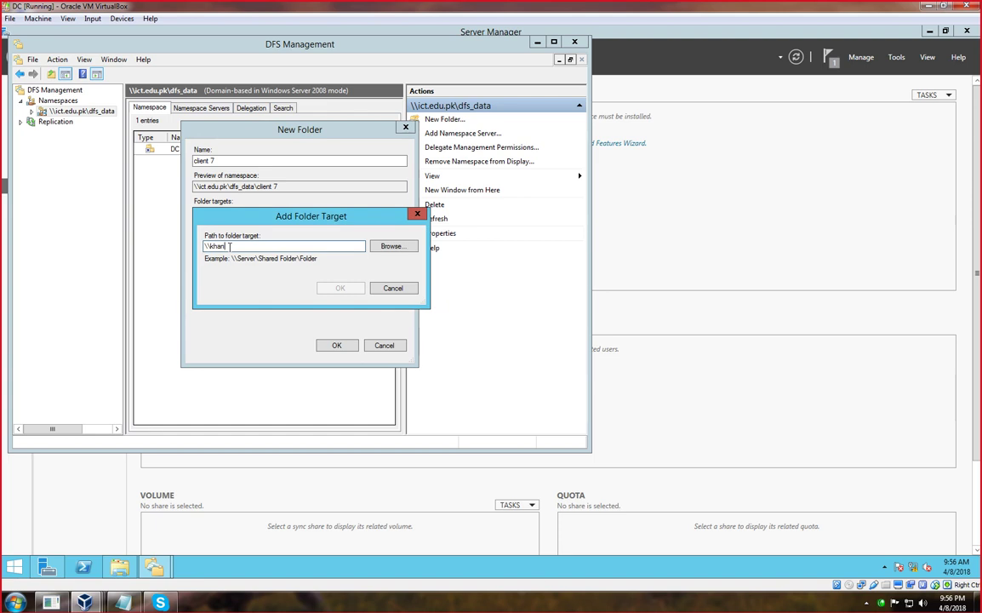
type("\\\\khan\\DATA")
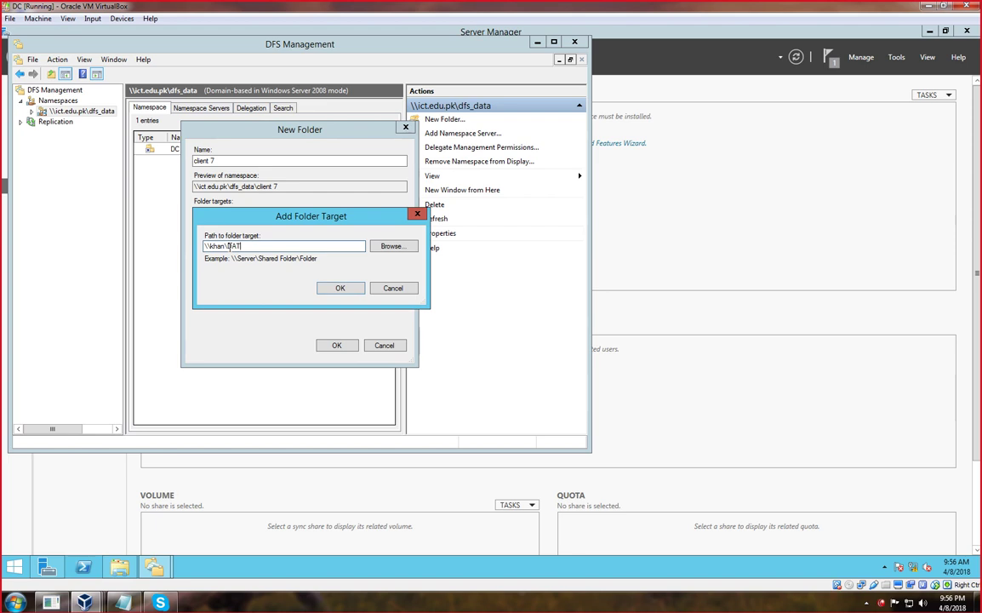
left_click(333, 288)
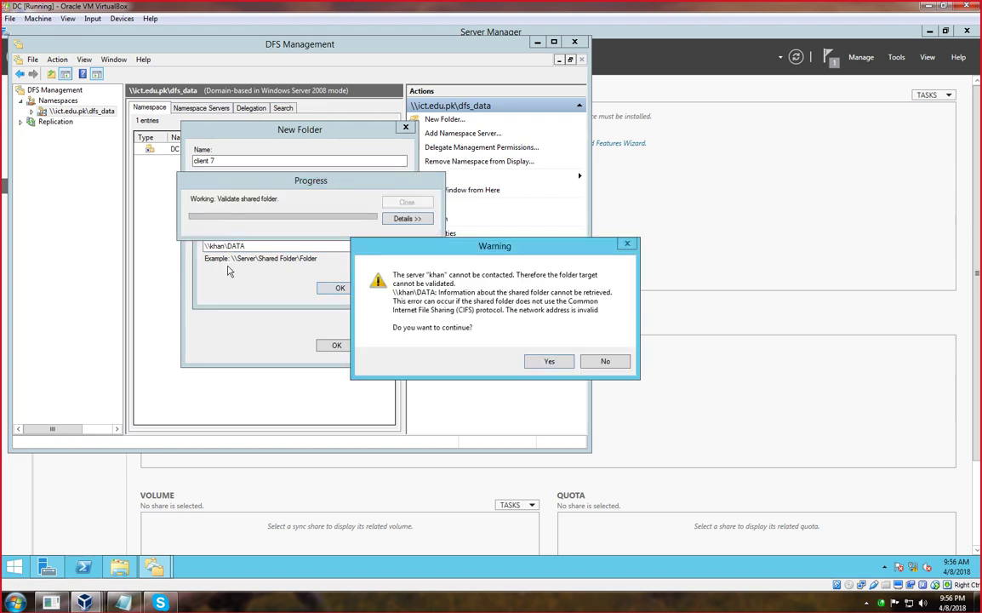
left_click(549, 362)
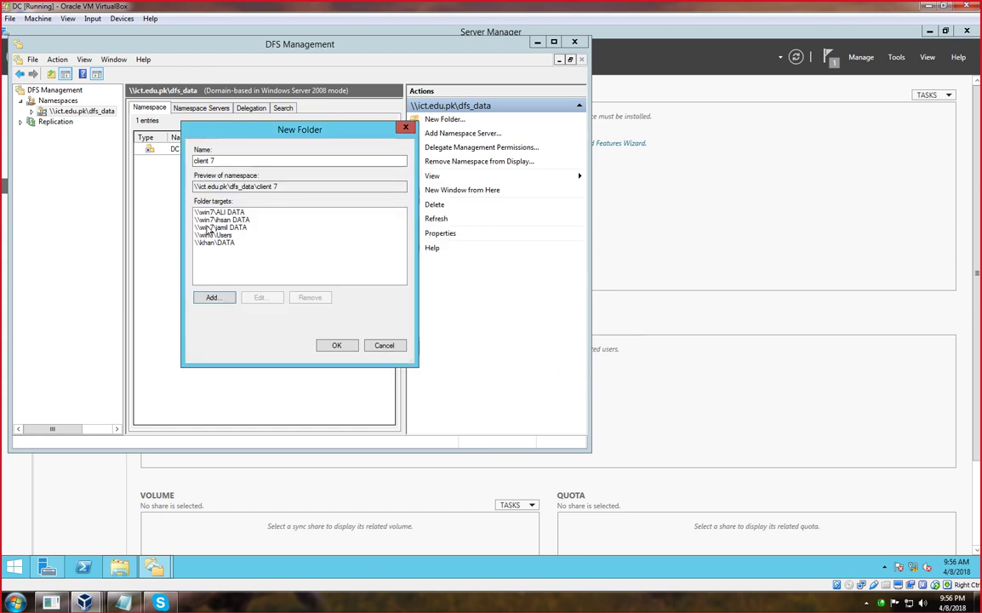
left_click(336, 345)
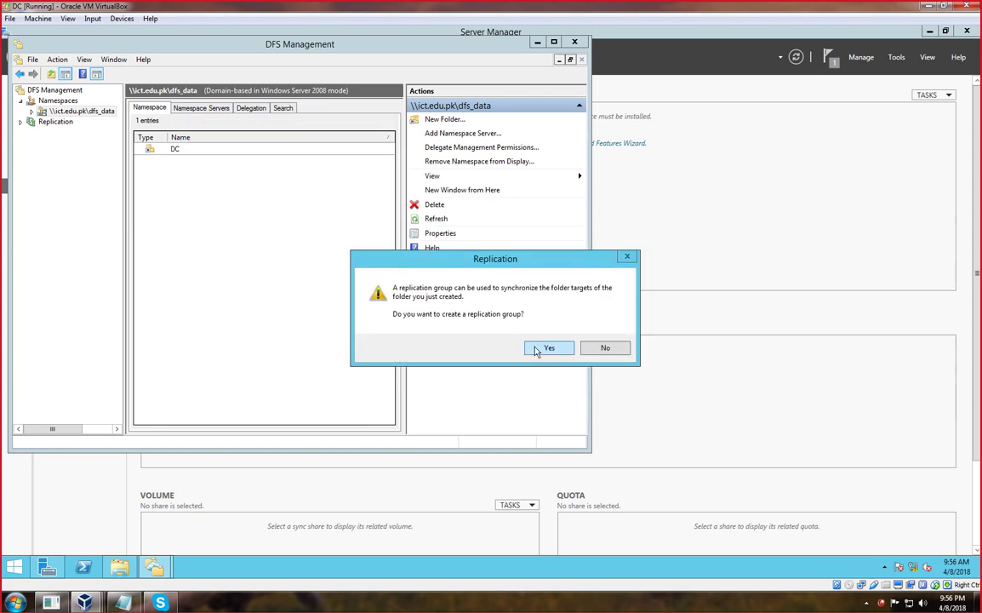
left_click(547, 349)
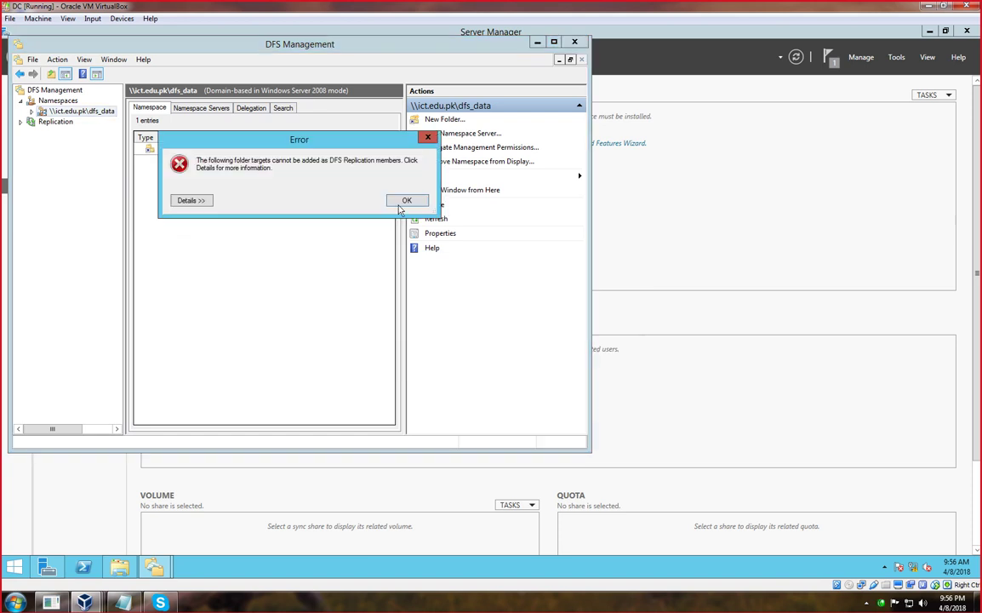
left_click(406, 200)
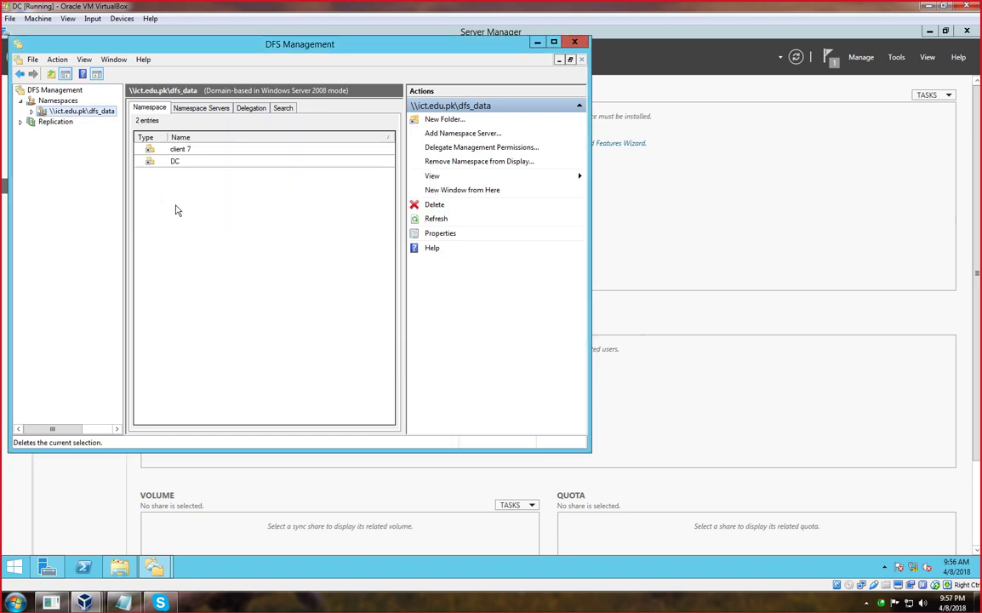
right_click(63, 109)
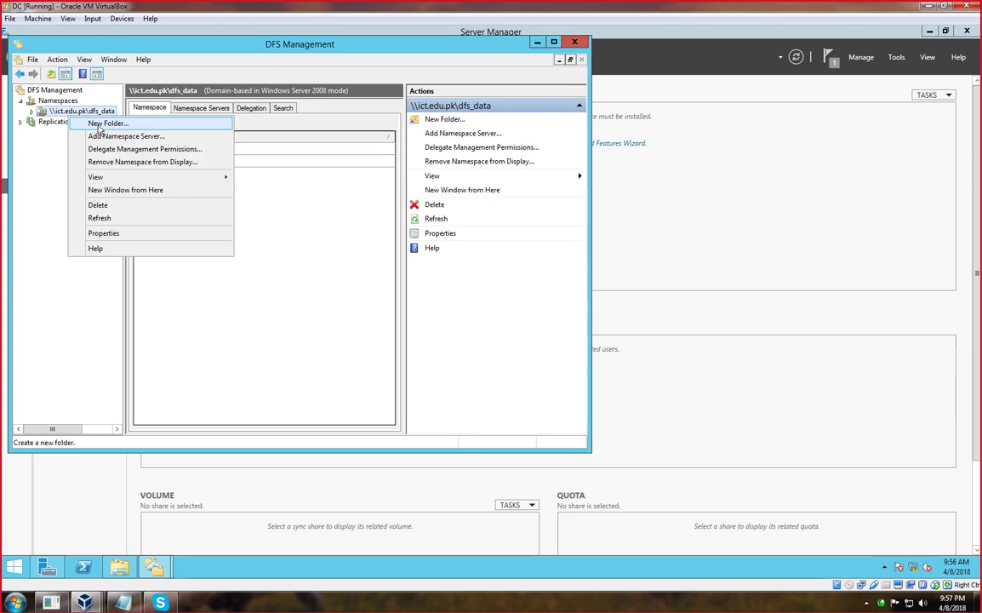
left_click(98, 125)
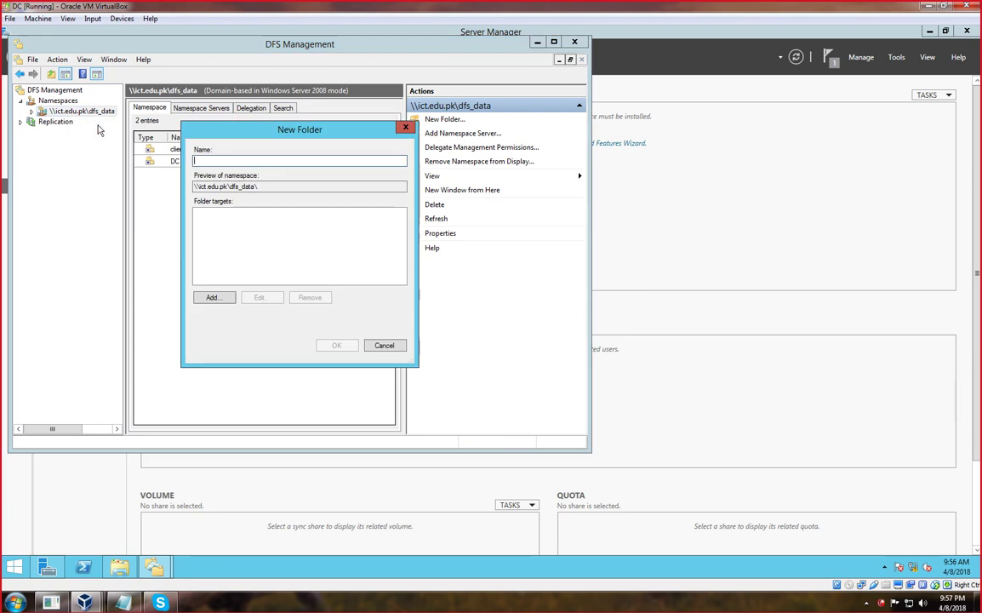
left_click(213, 296)
left_click(391, 246)
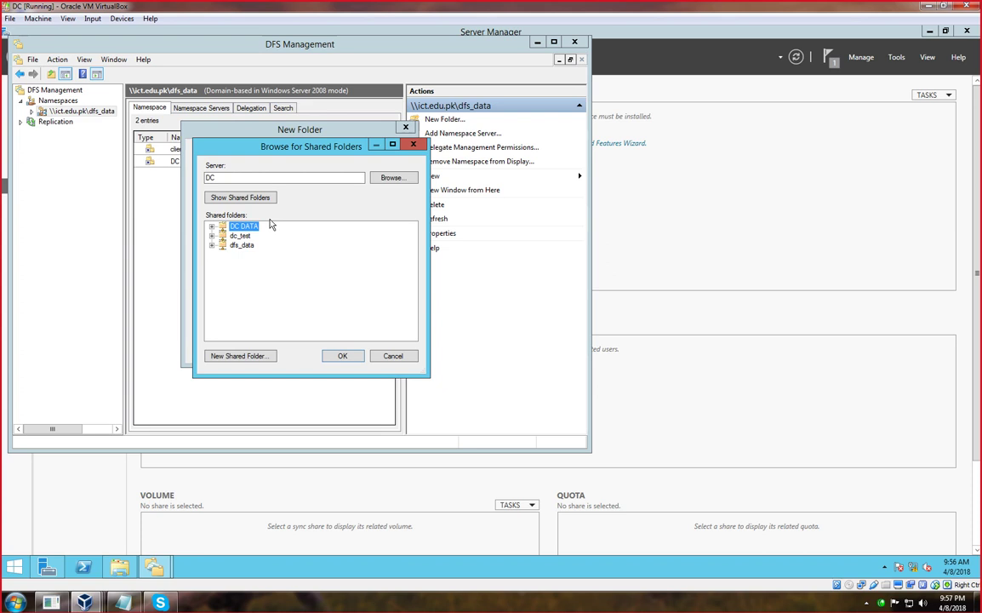
left_click(391, 179)
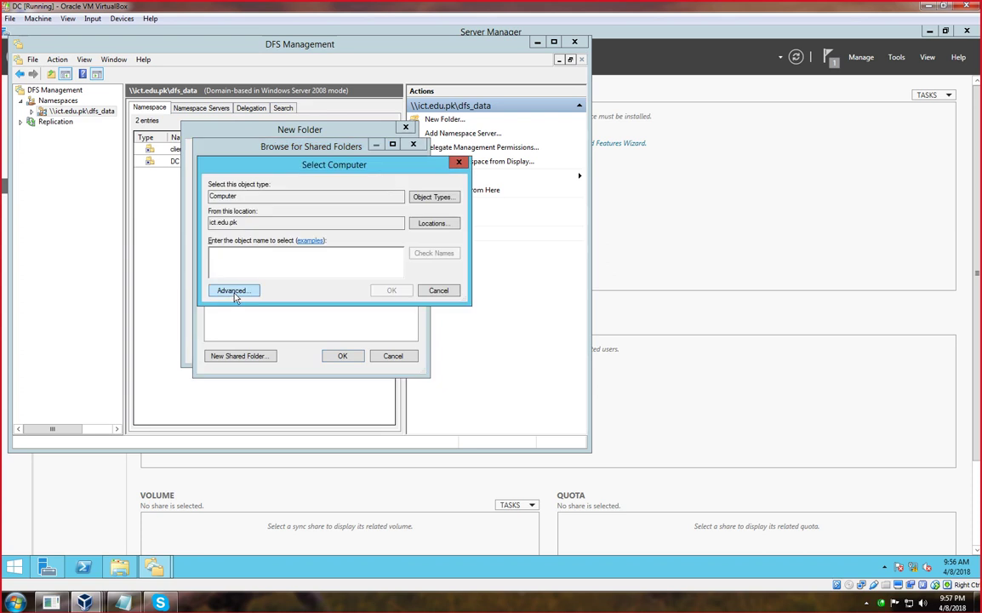
left_click(229, 287)
left_click(477, 291)
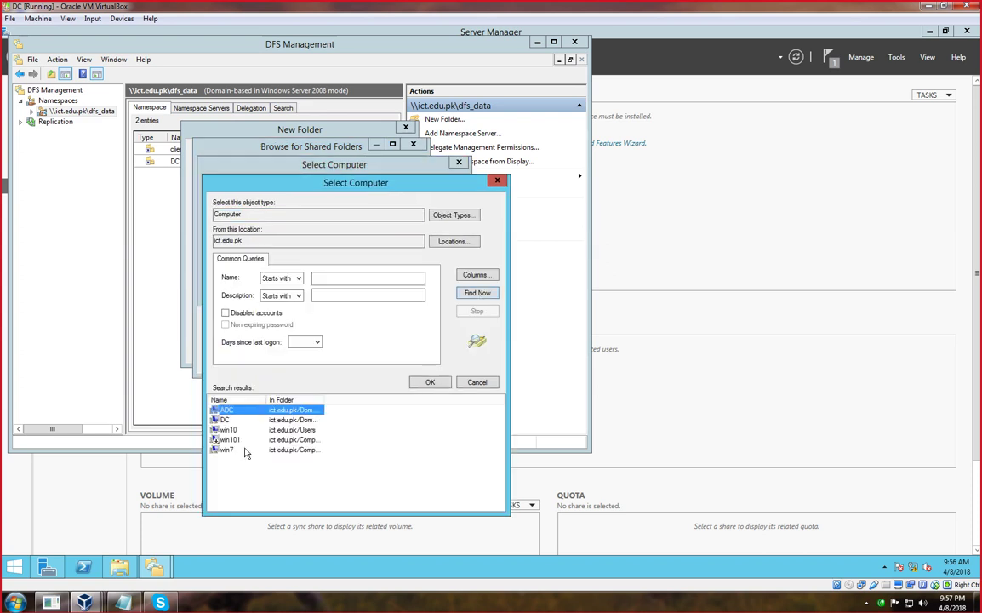
left_click(228, 429)
left_click(429, 382)
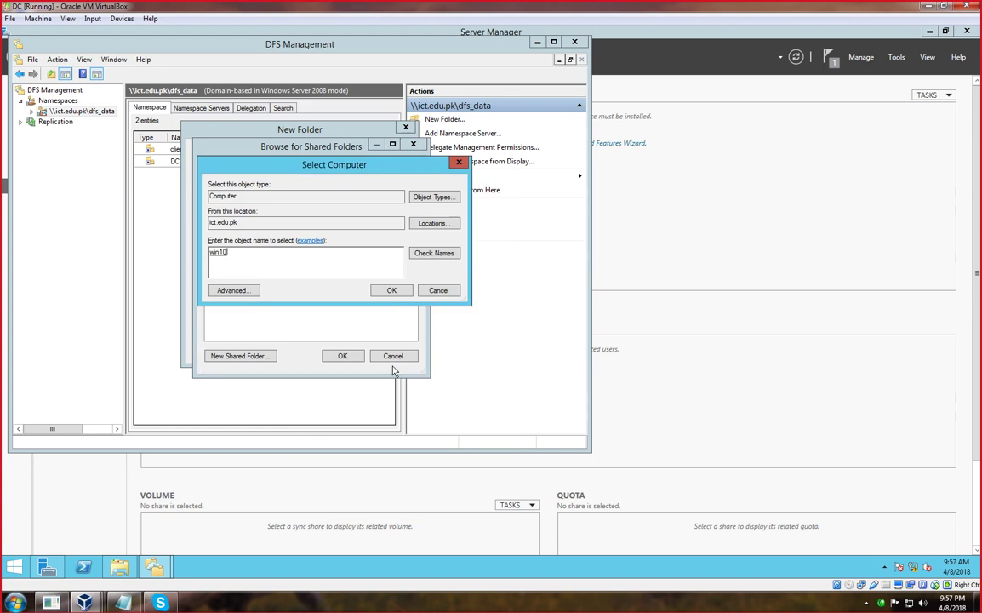
left_click(390, 290)
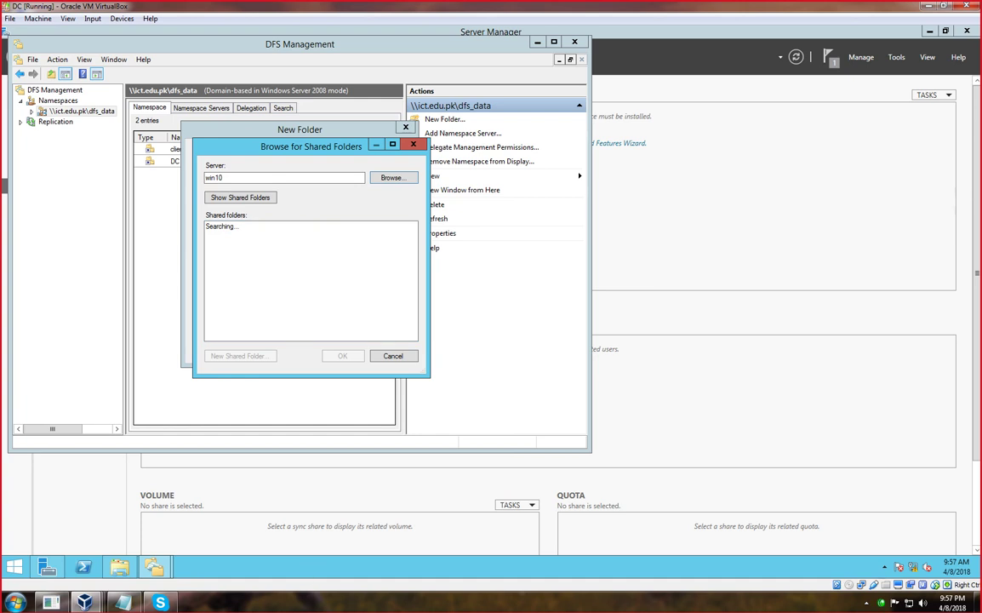
left_click(308, 606)
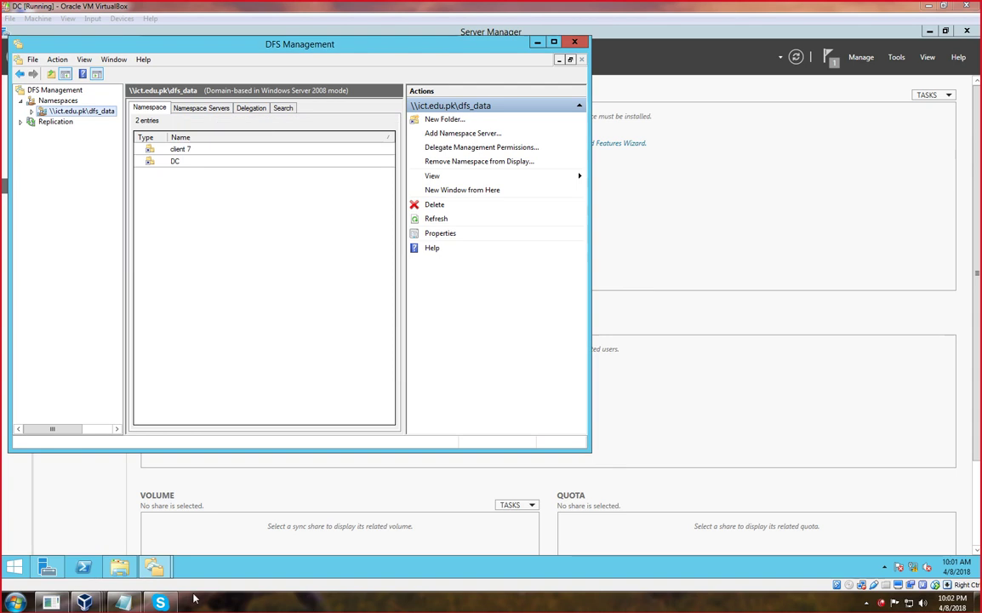
left_click(122, 23)
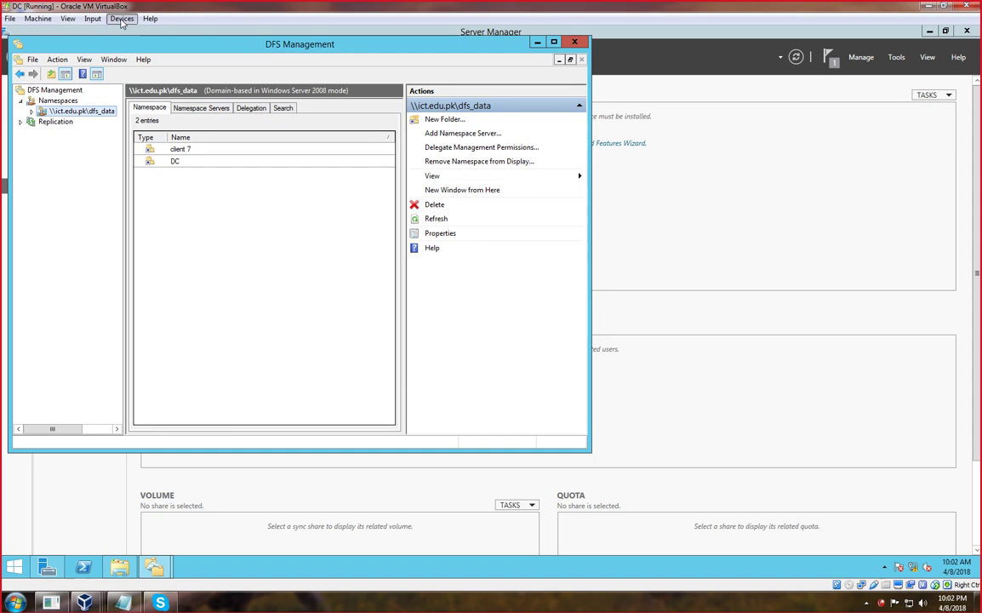
left_click(122, 19)
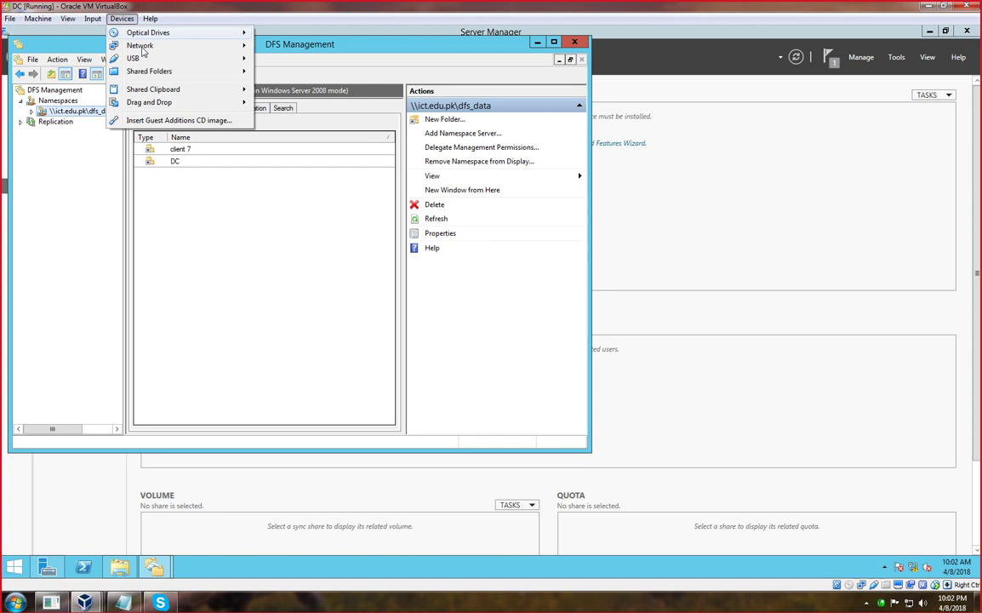
mouse_move(228, 46)
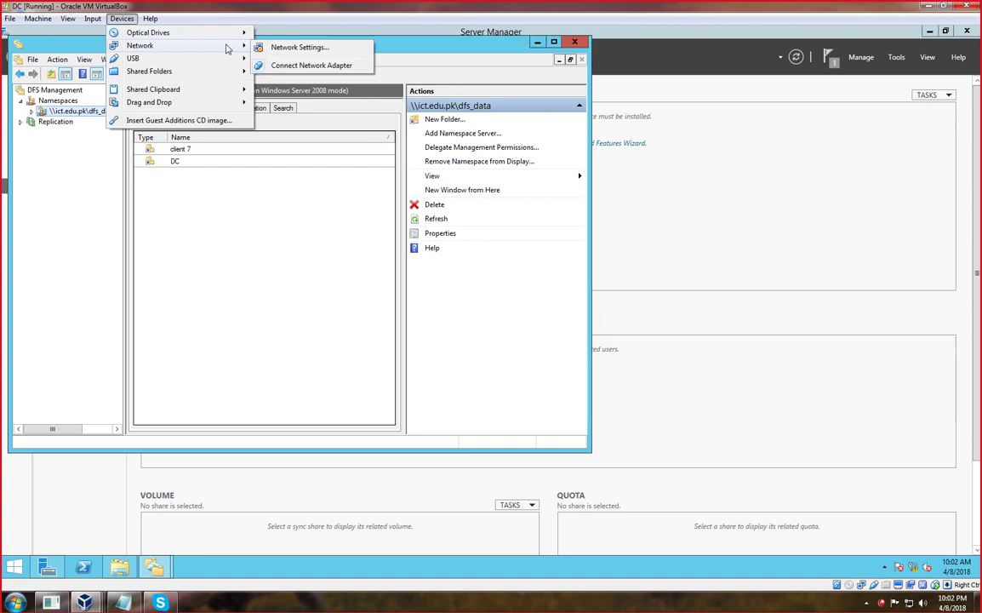
left_click(279, 51)
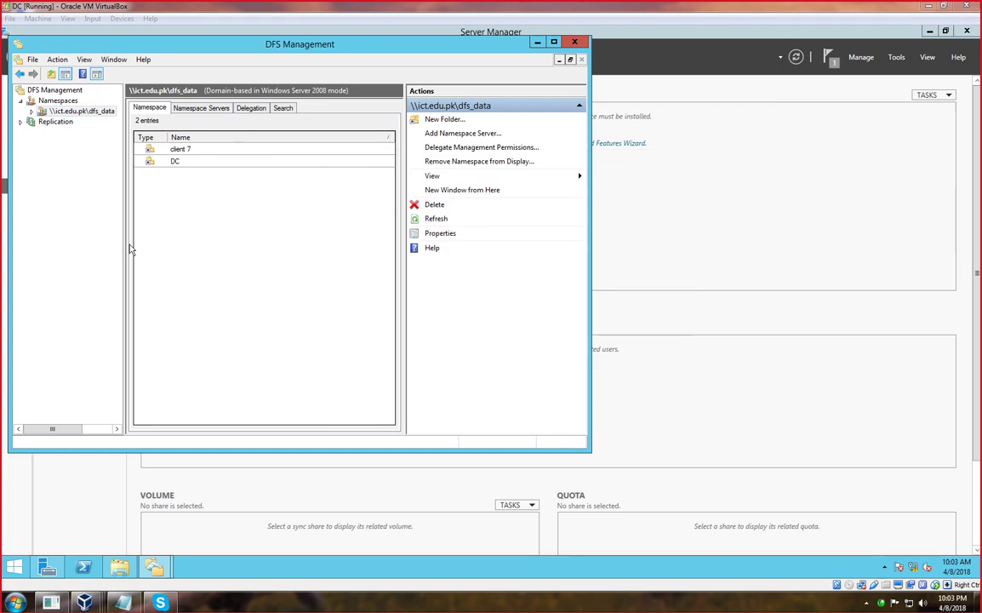
right_click(77, 112)
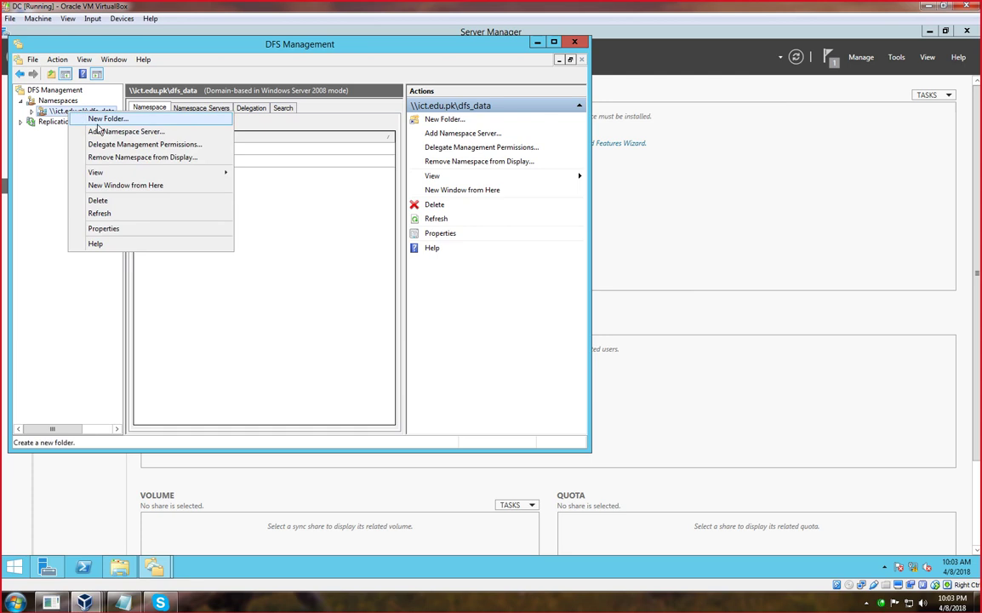
left_click(103, 124)
left_click(212, 297)
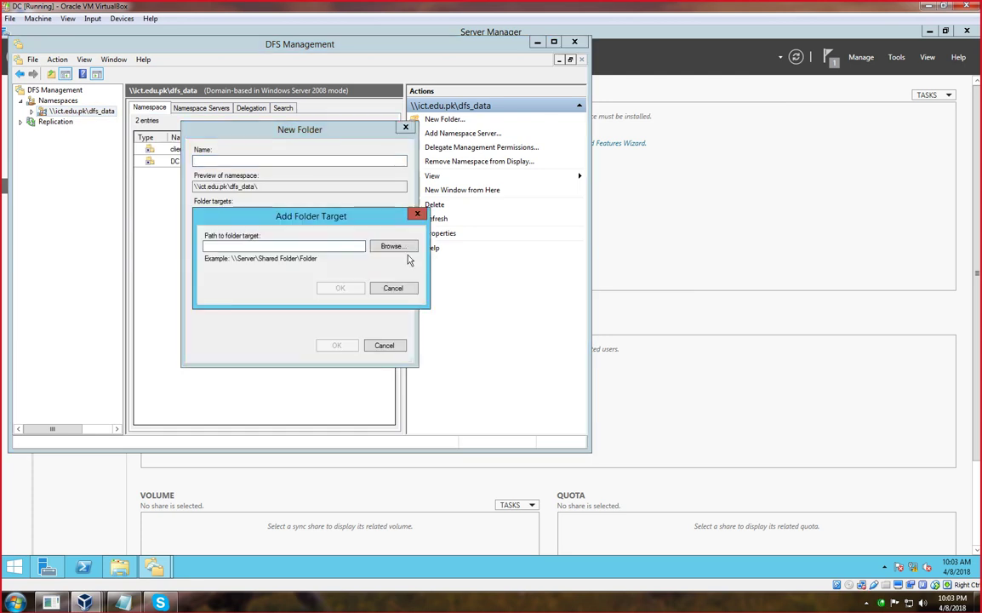
left_click(389, 246)
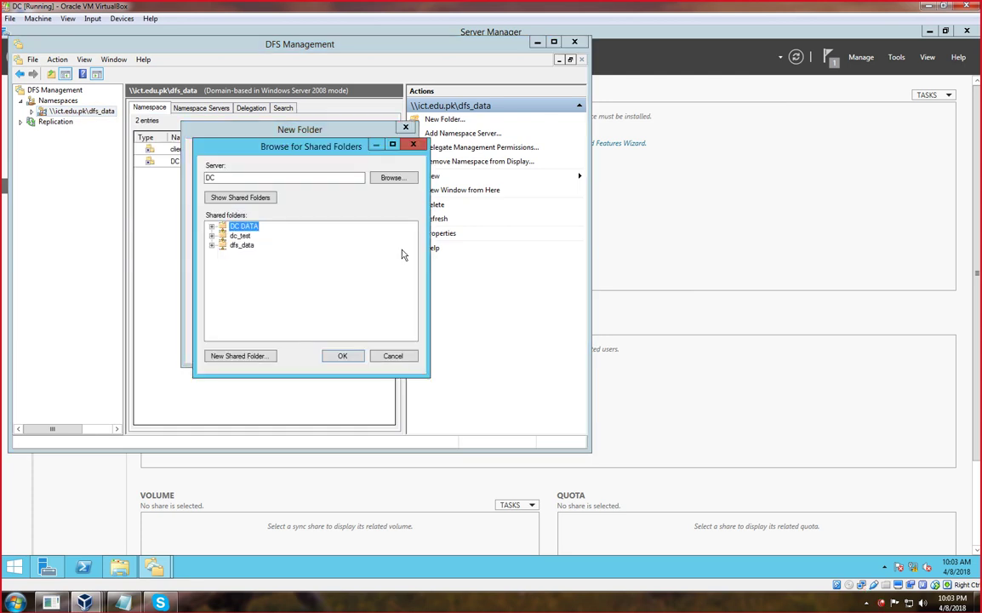
left_click(385, 178)
left_click(244, 290)
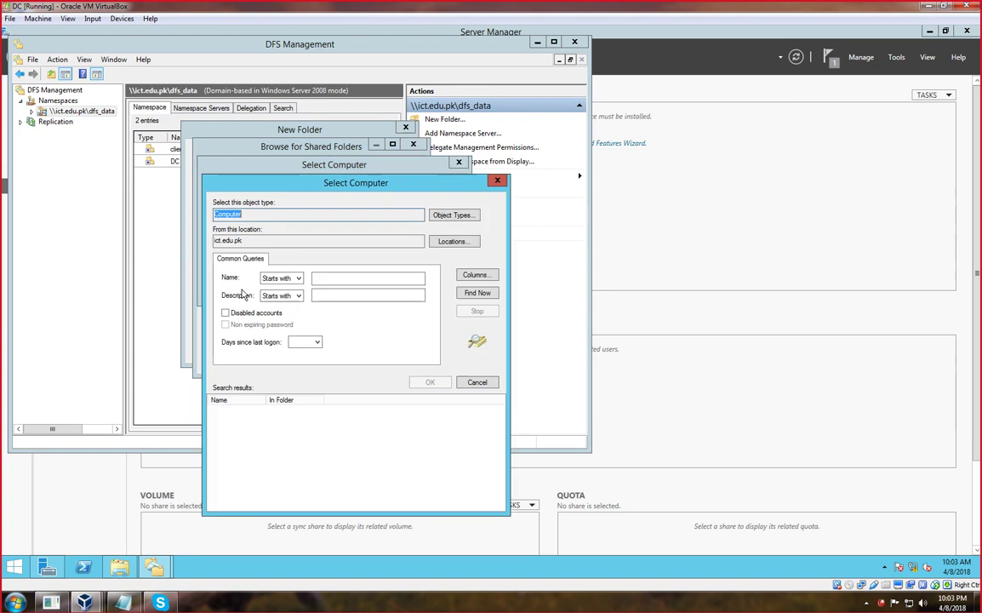
left_click(477, 294)
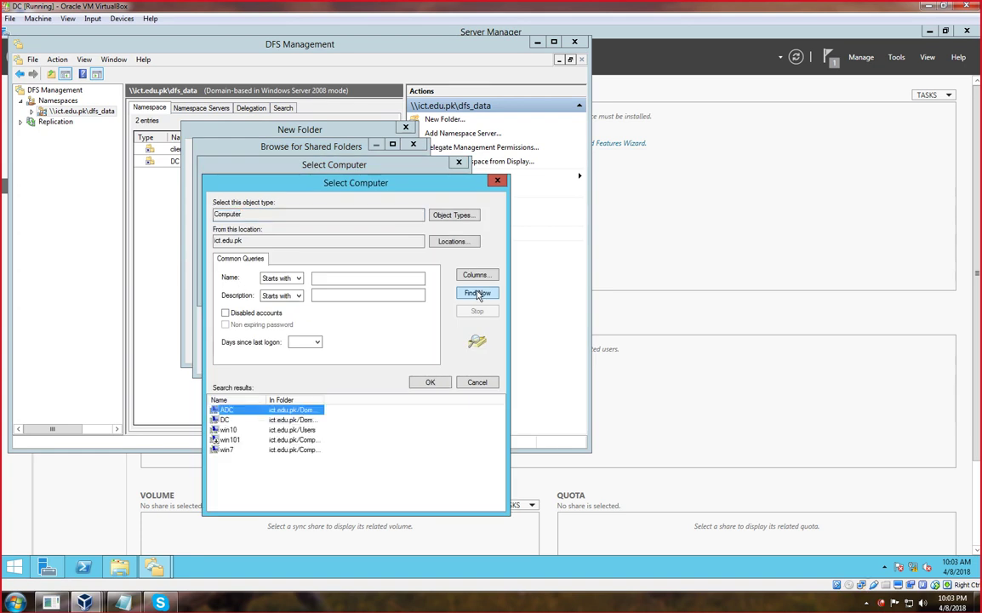
double_click(228, 430)
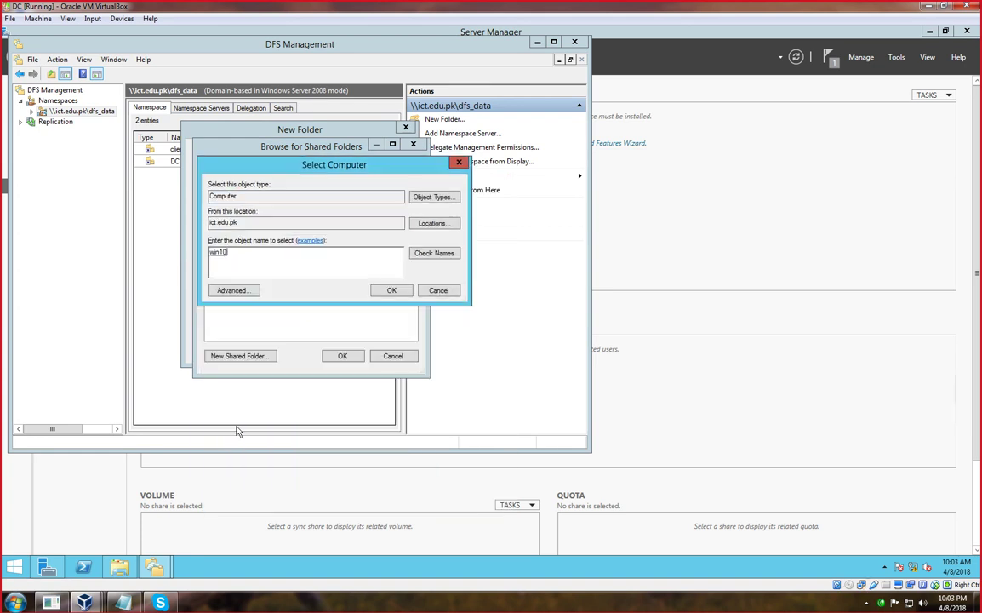
left_click(386, 290)
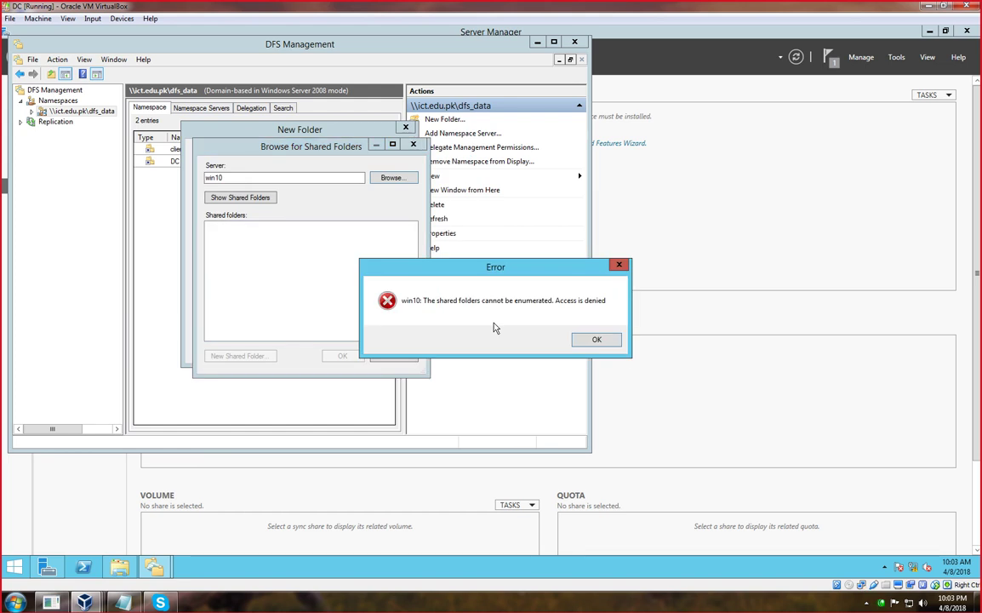
left_click(596, 342)
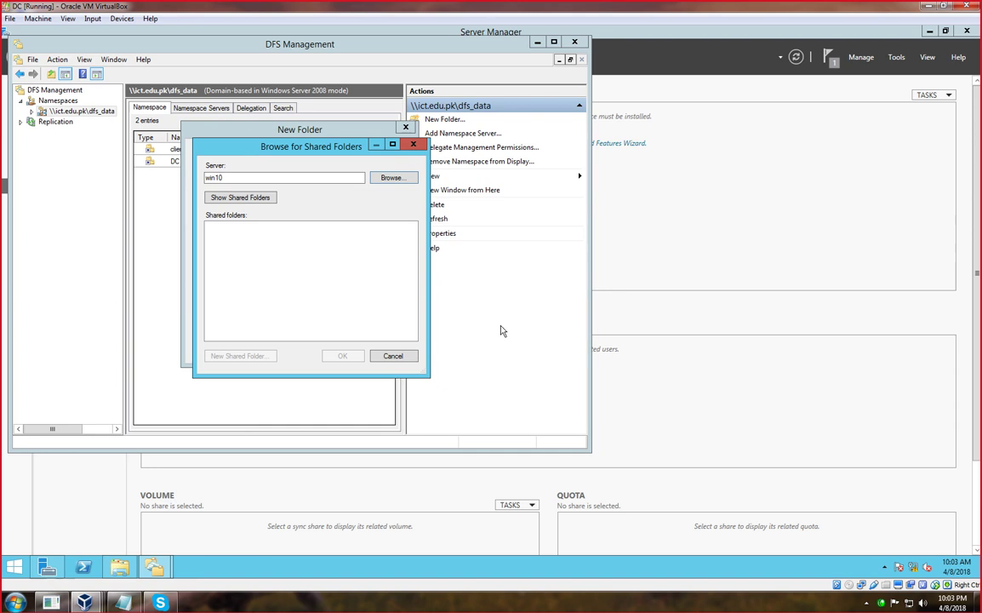
key("super+r")
type("ping")
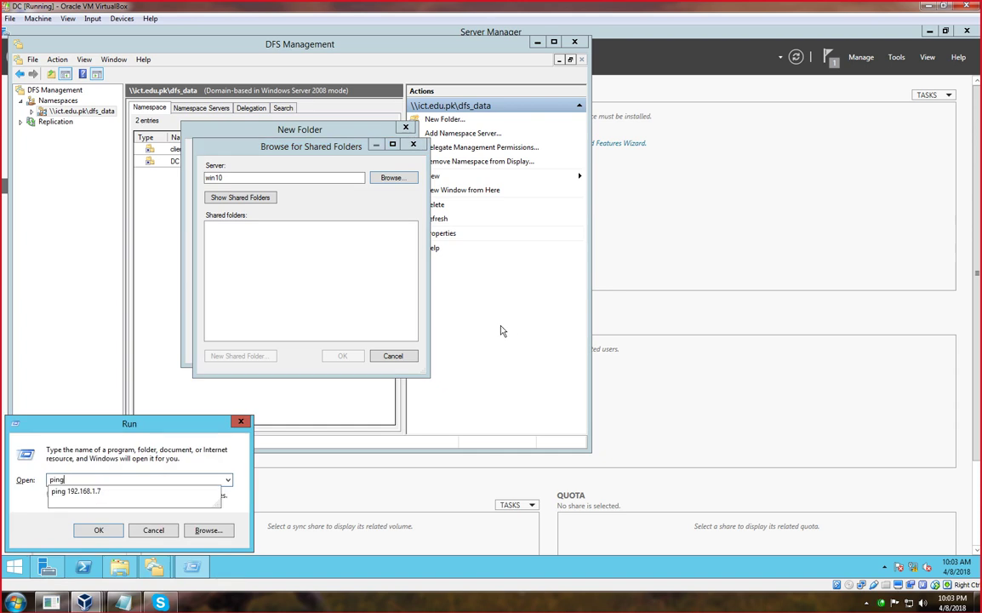
key("Down")
key("BackSpace")
type("10")
key("Return")
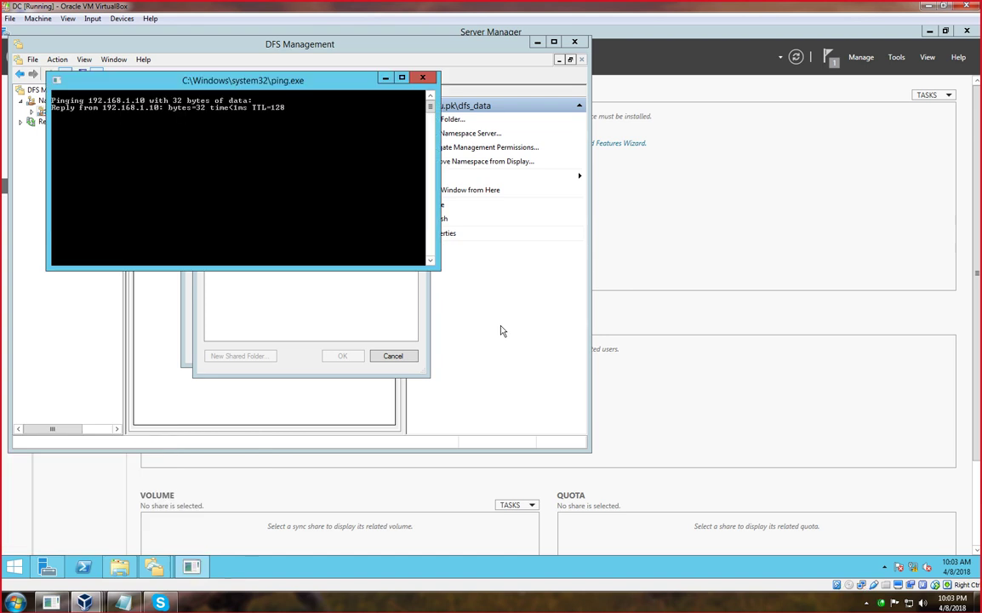
left_click(384, 79)
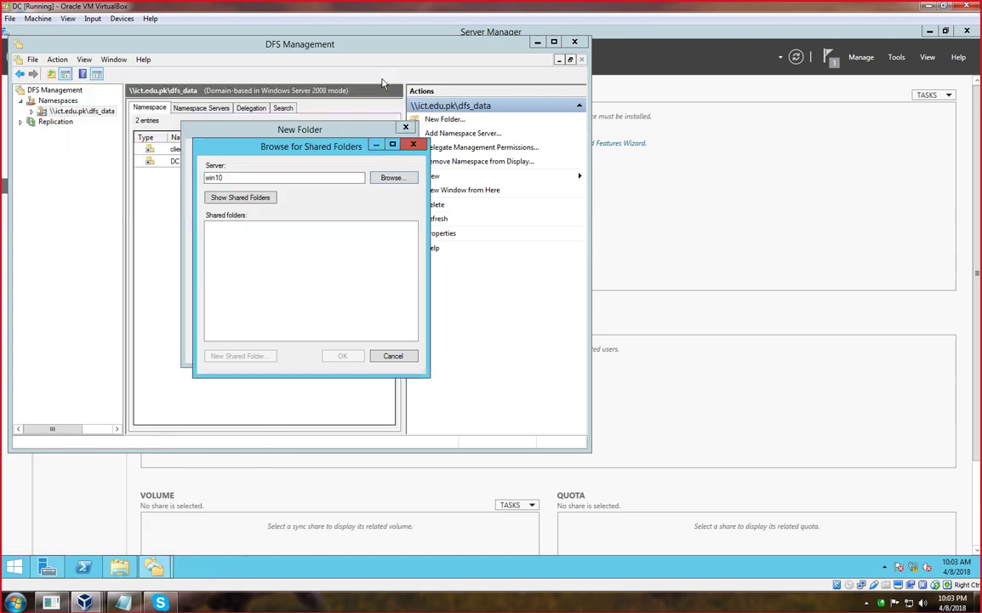
left_click(265, 198)
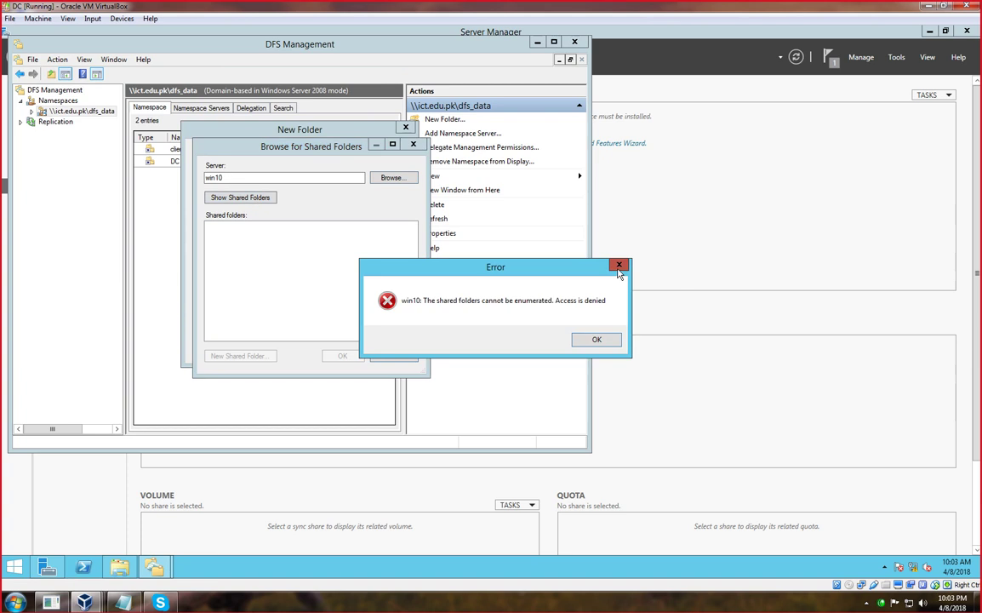
left_click(618, 266)
left_click(412, 144)
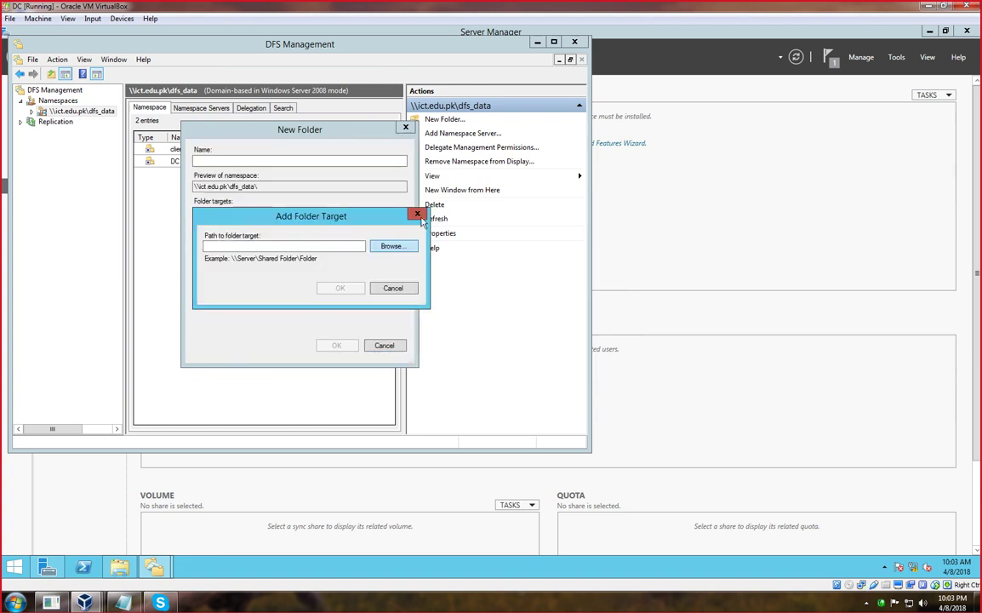
left_click(417, 214)
left_click(405, 128)
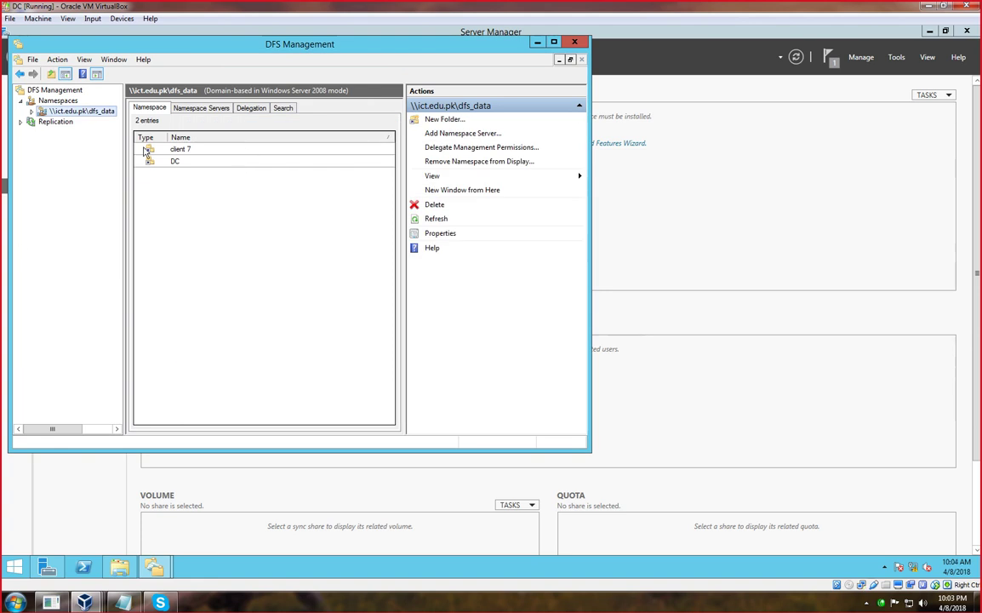
Minimize DFS Management and Server Manager, then switch to the Windows 7 virtual machine.
left_click(537, 42)
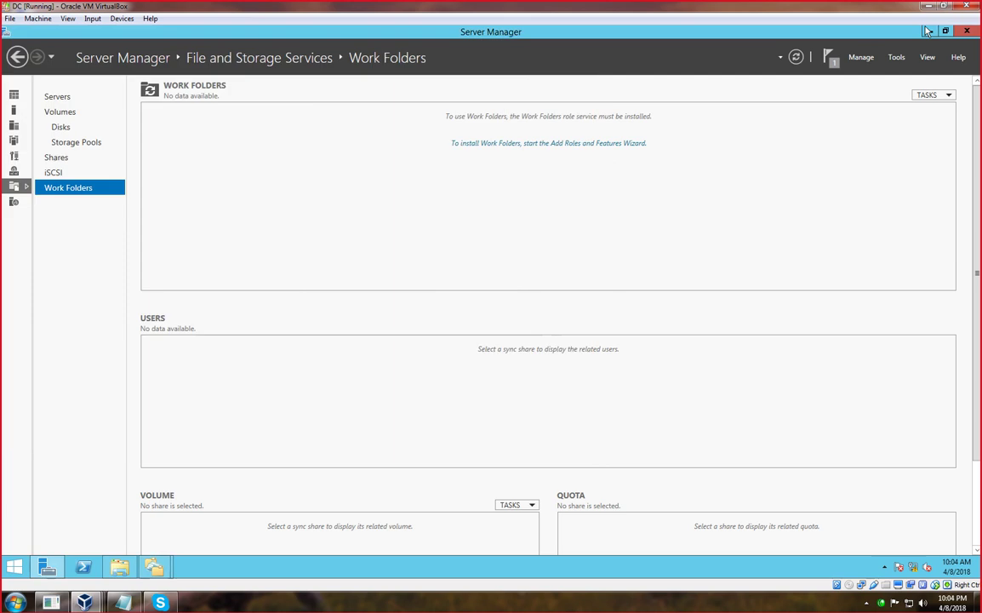
left_click(927, 31)
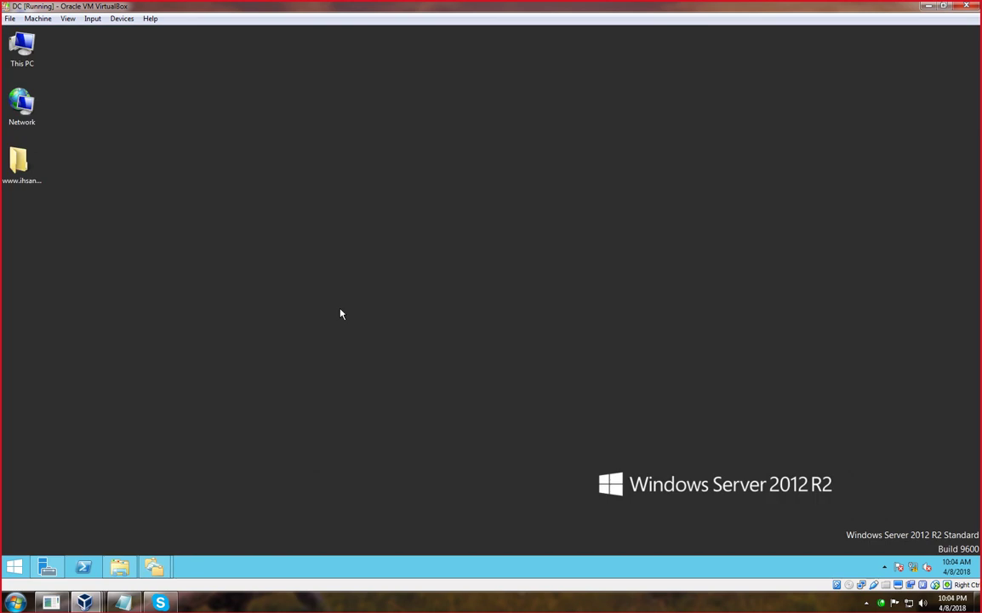
key("super+r")
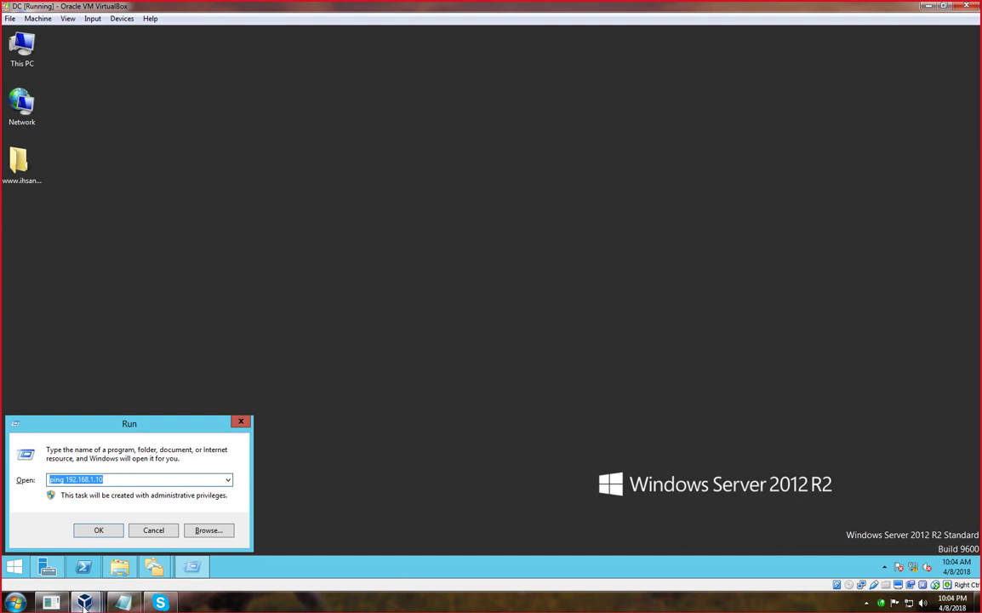
mouse_move(84, 602)
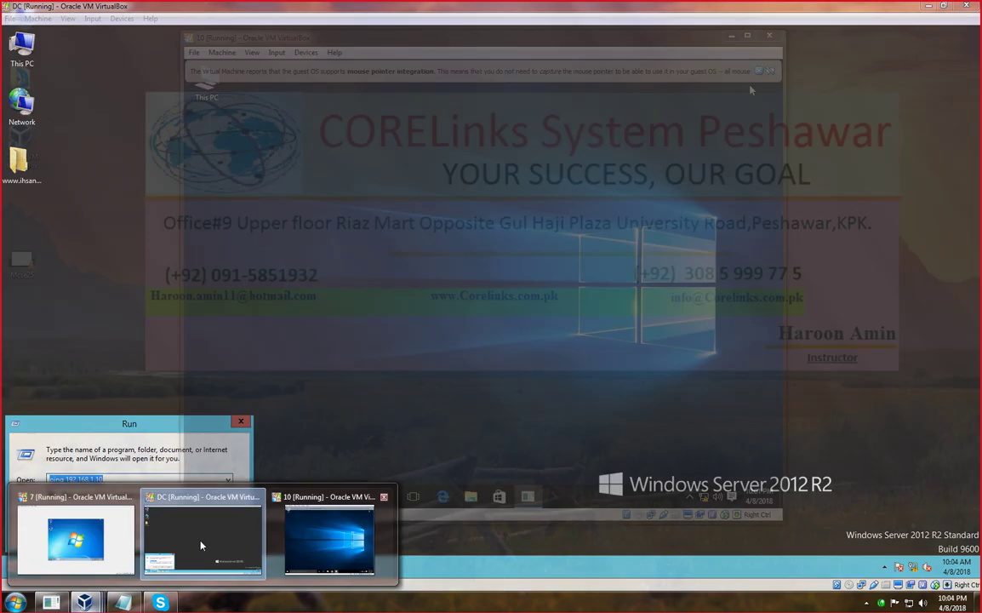
left_click(75, 536)
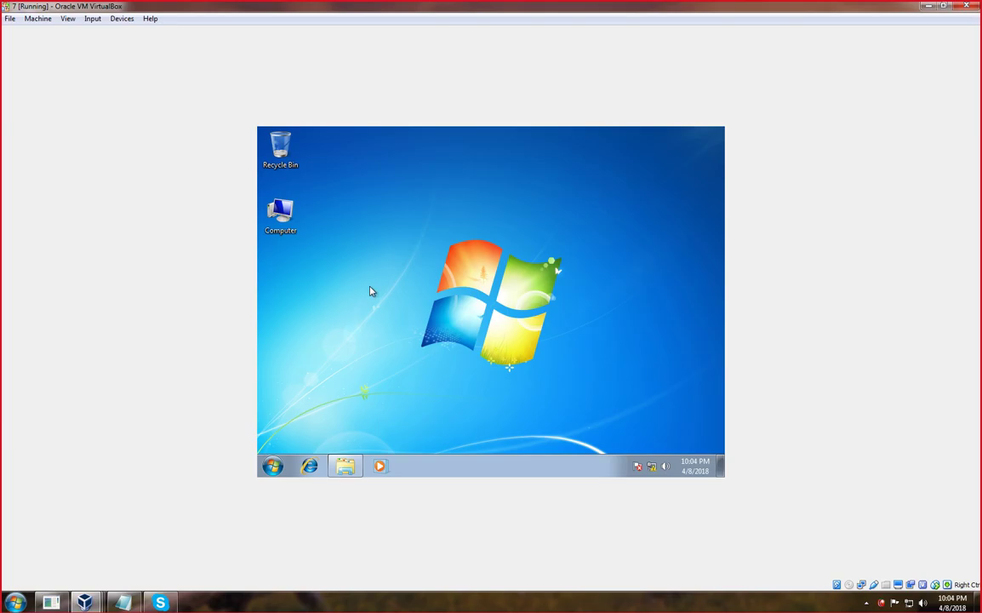
On Windows 7, open \\dc.ict.edu.pk from Run and enter the dfs_data share.
key("super+r")
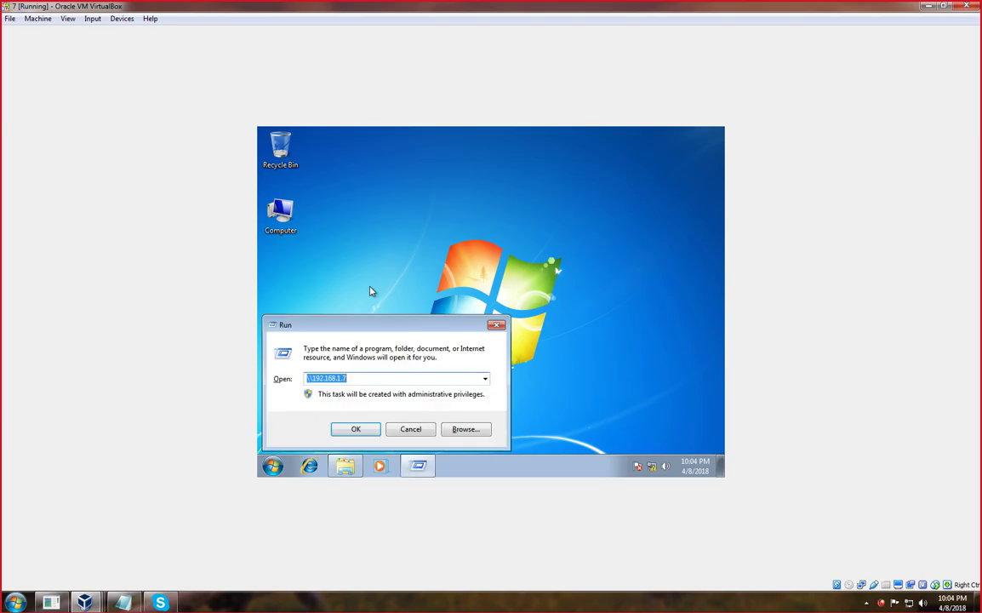
key("BackSpace")
type("\\\\")
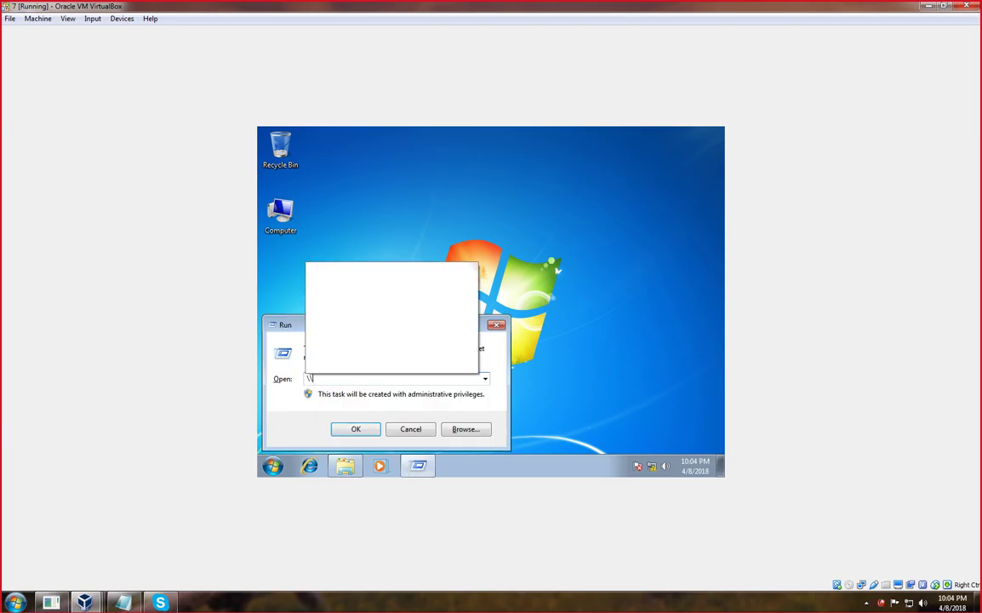
type("d")
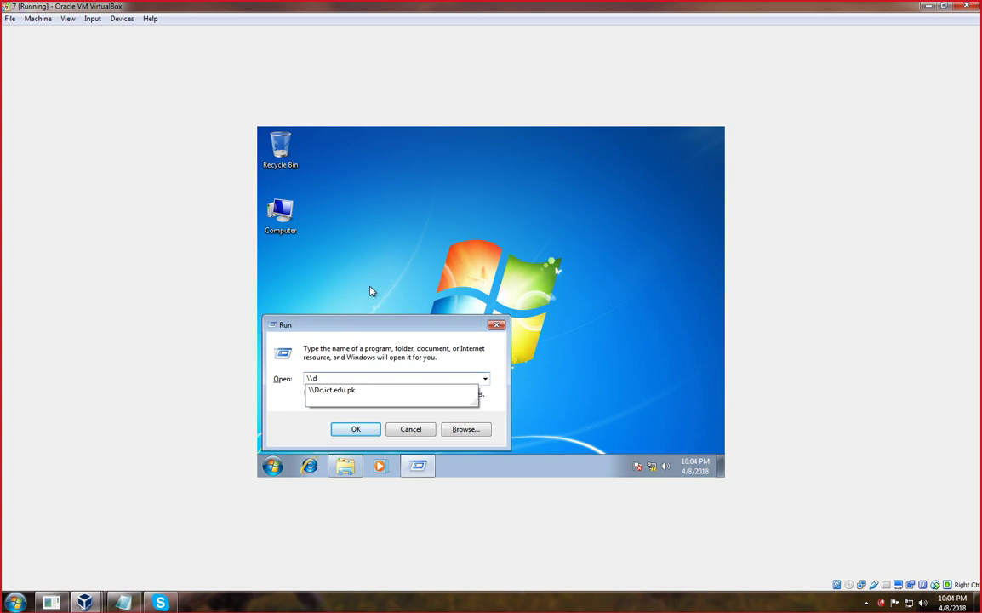
type("c.ict.edu.pk")
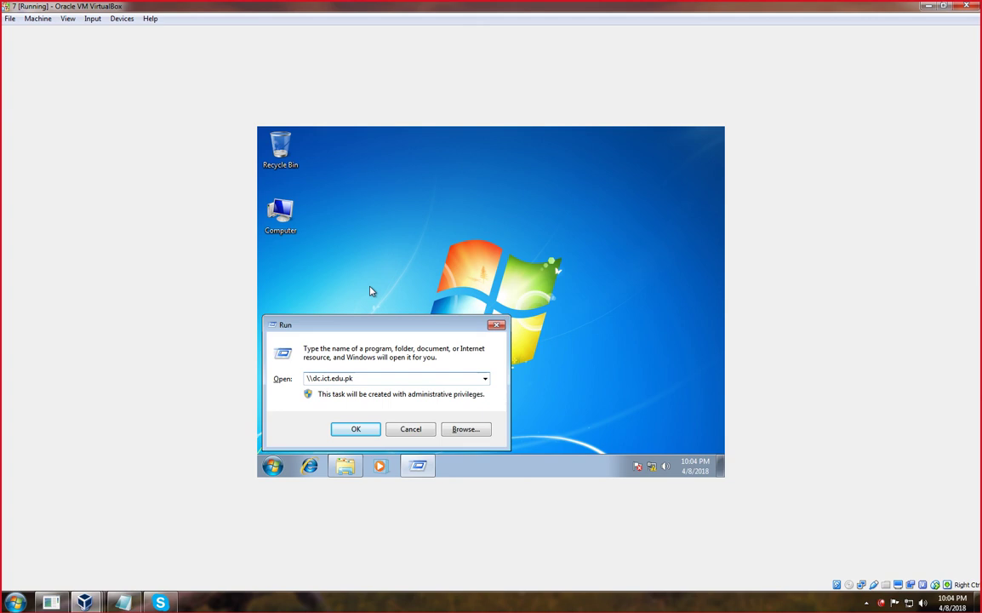
key("Return")
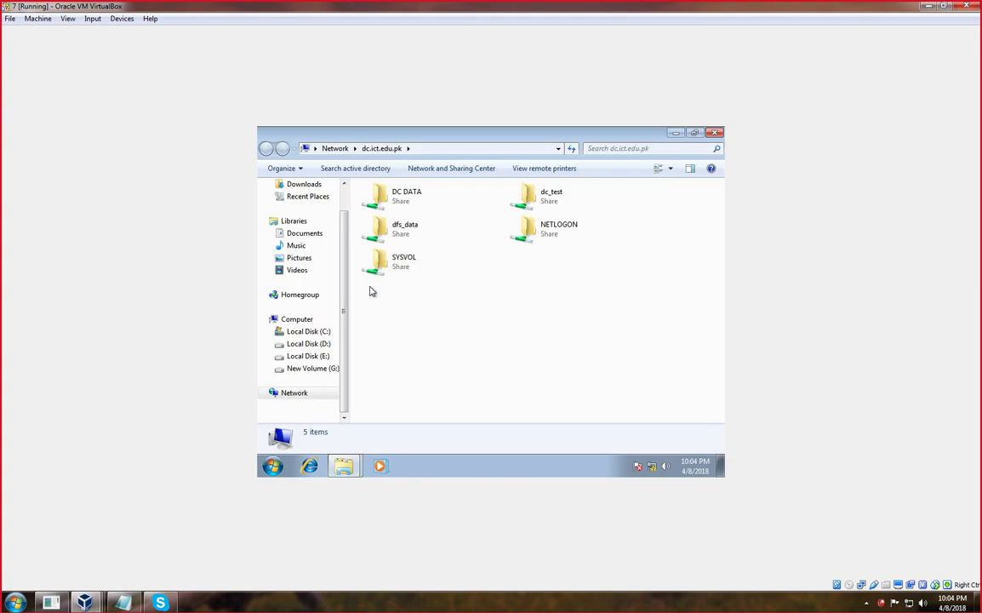
double_click(408, 231)
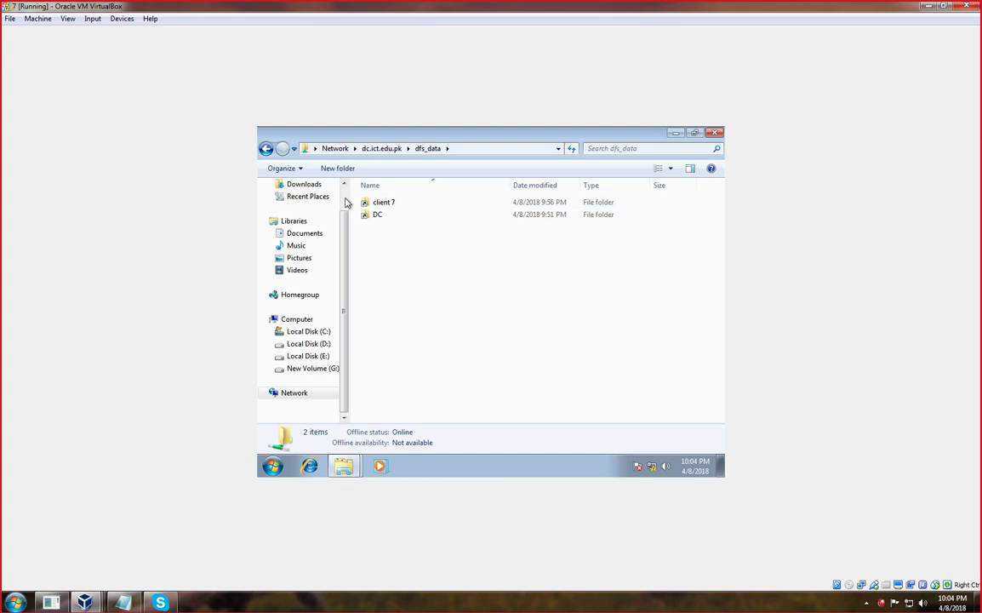
Try the client 7 folder (access denied), then read the DC file and return to dfs_data.
left_click(366, 207)
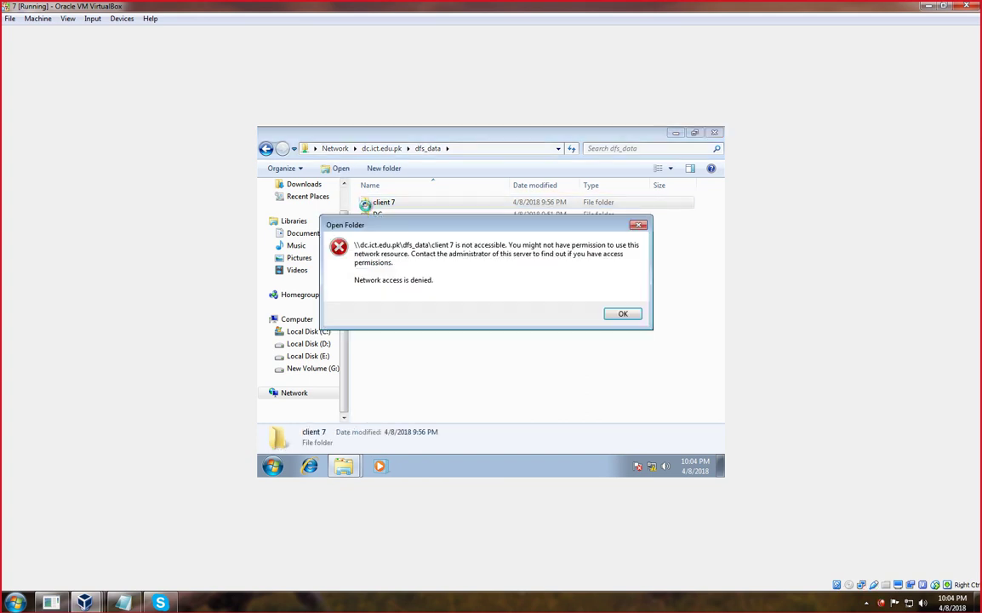
left_click(639, 225)
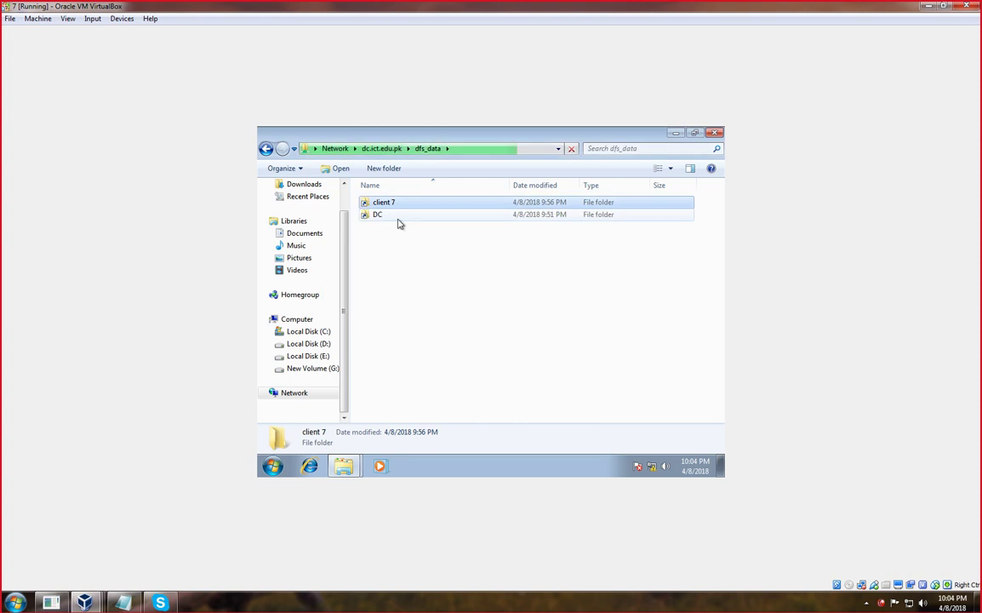
double_click(381, 215)
double_click(385, 205)
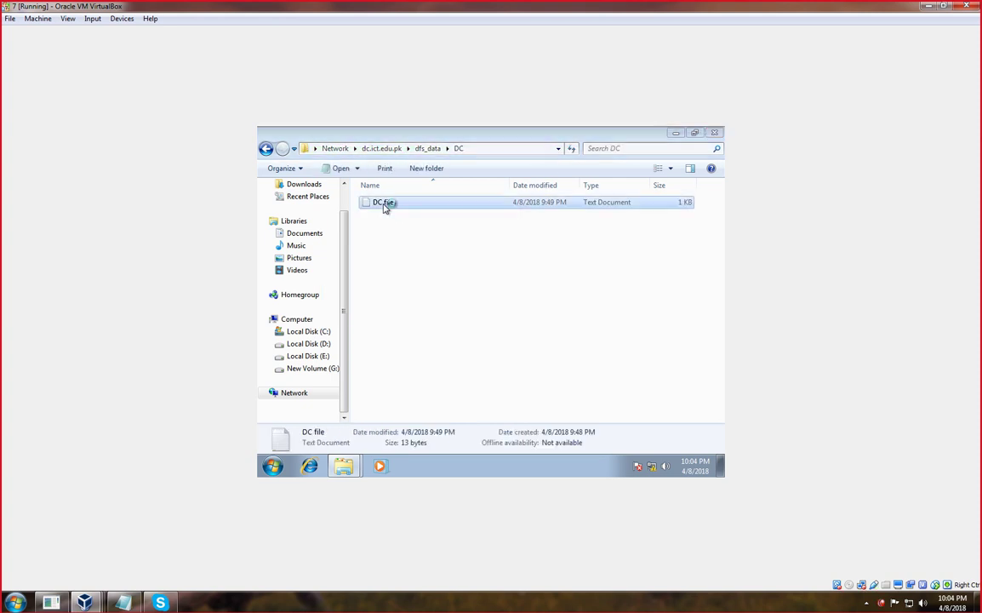
left_click(660, 315)
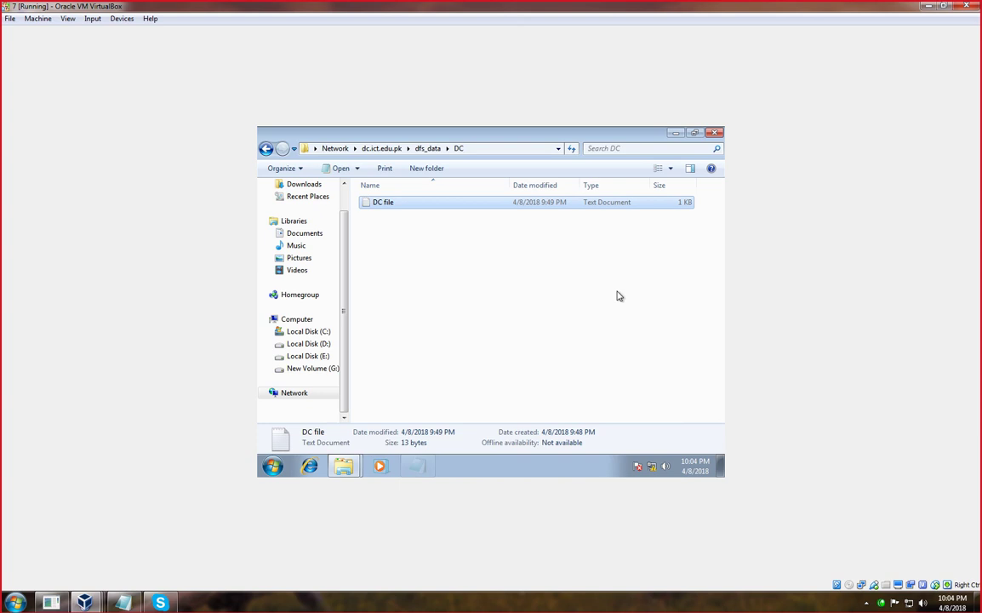
left_click(265, 149)
Check client 7's DFS referrals and security permissions, then minimize Explorer and the Win7 window.
left_click(394, 204)
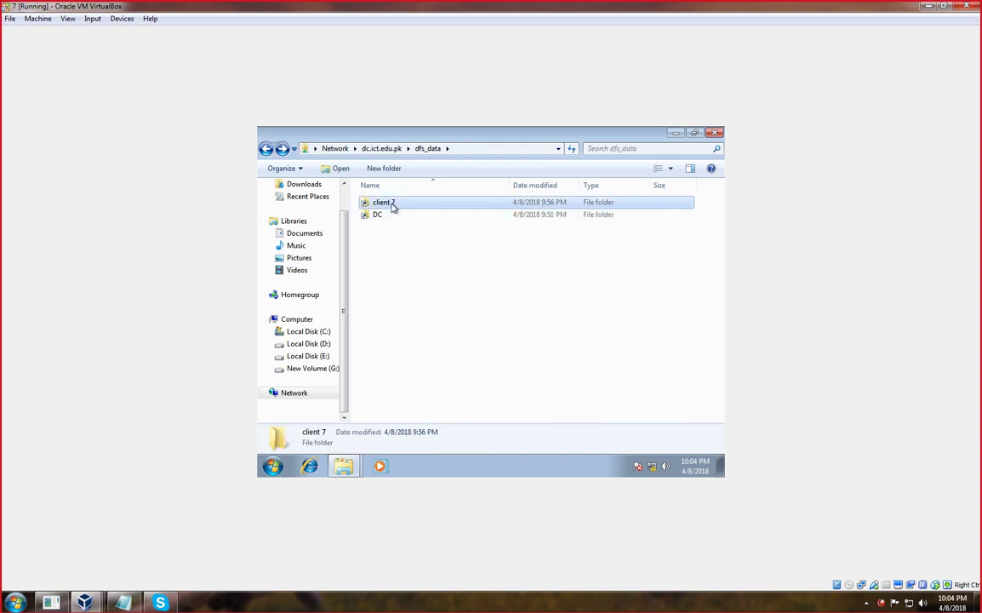
right_click(393, 205)
left_click(430, 359)
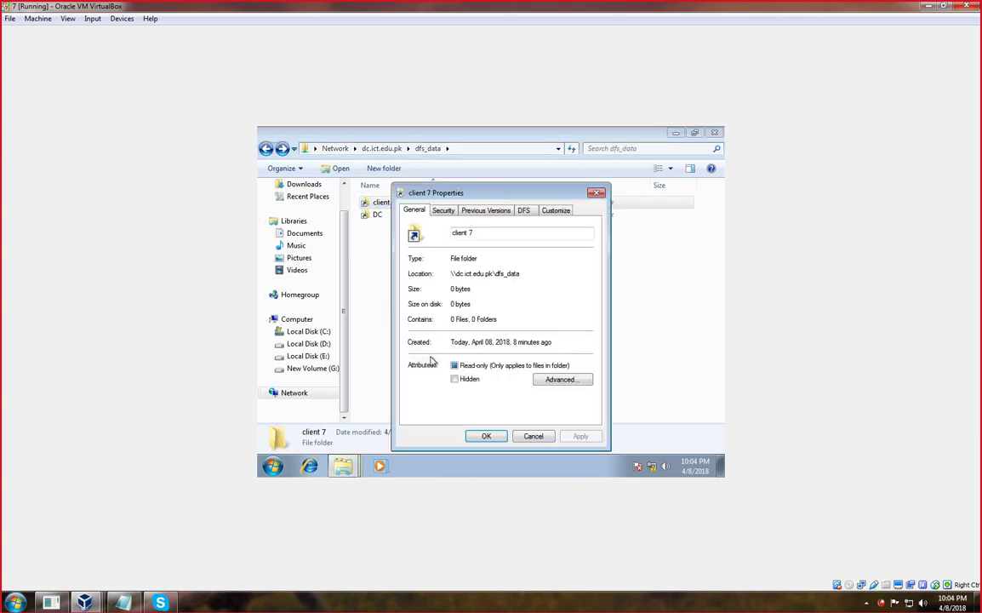
left_click(523, 212)
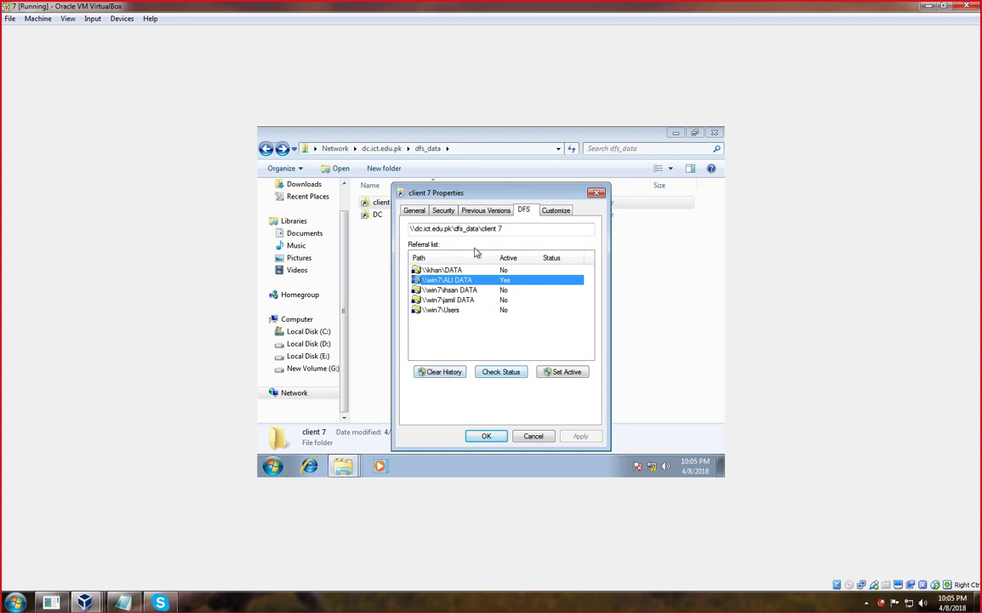
left_click(443, 210)
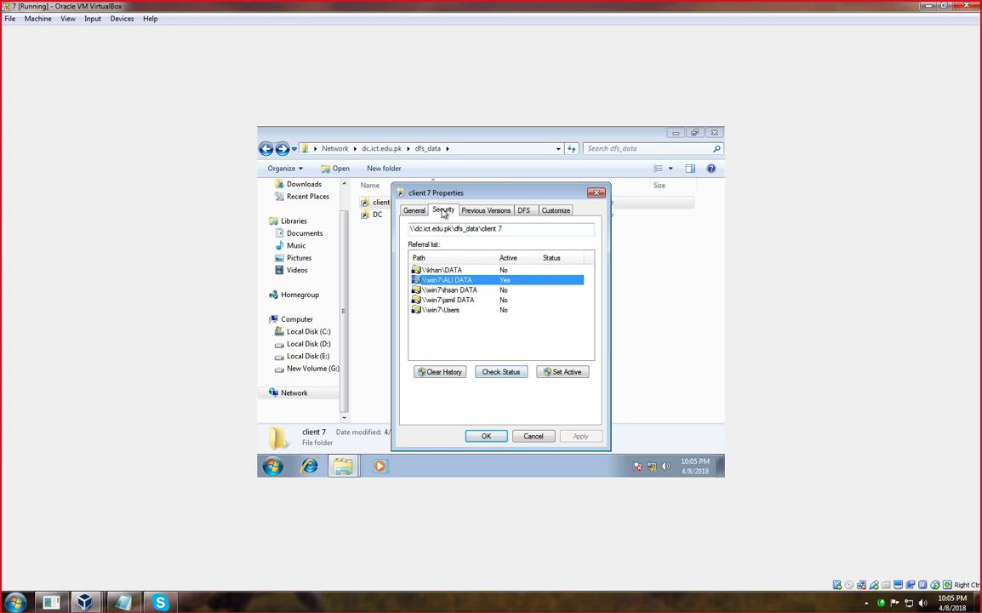
left_click(485, 436)
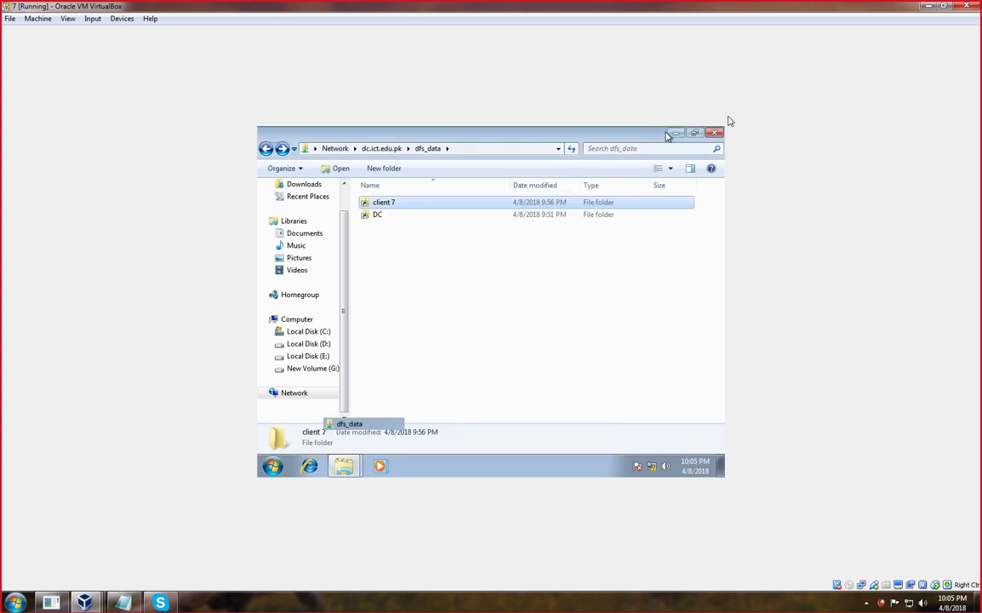
left_click(673, 134)
left_click(927, 7)
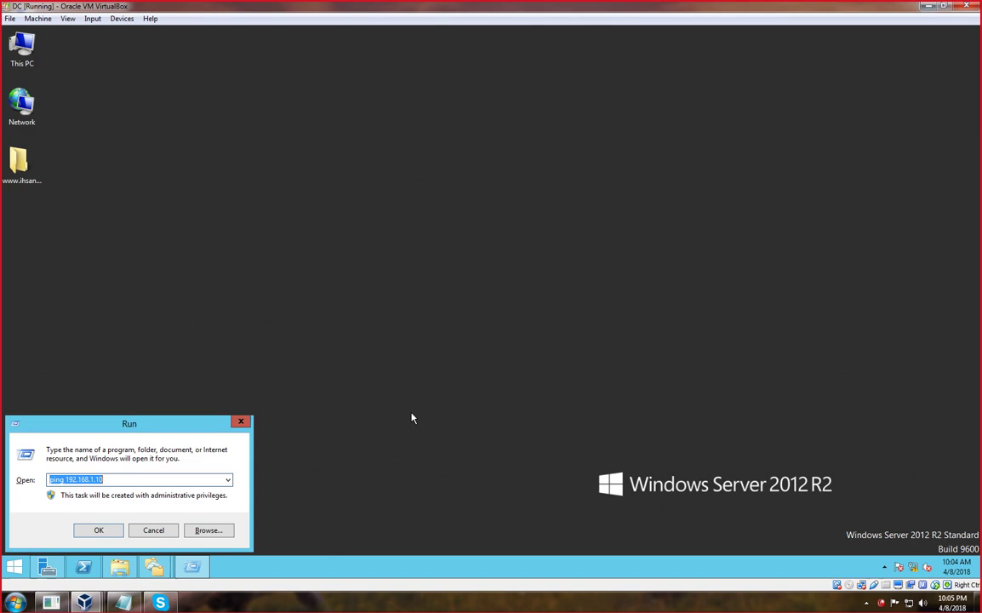
Return to the Win7 guest and open the Security permissions of ALI DATA on Local Disk (E:).
left_click(241, 423)
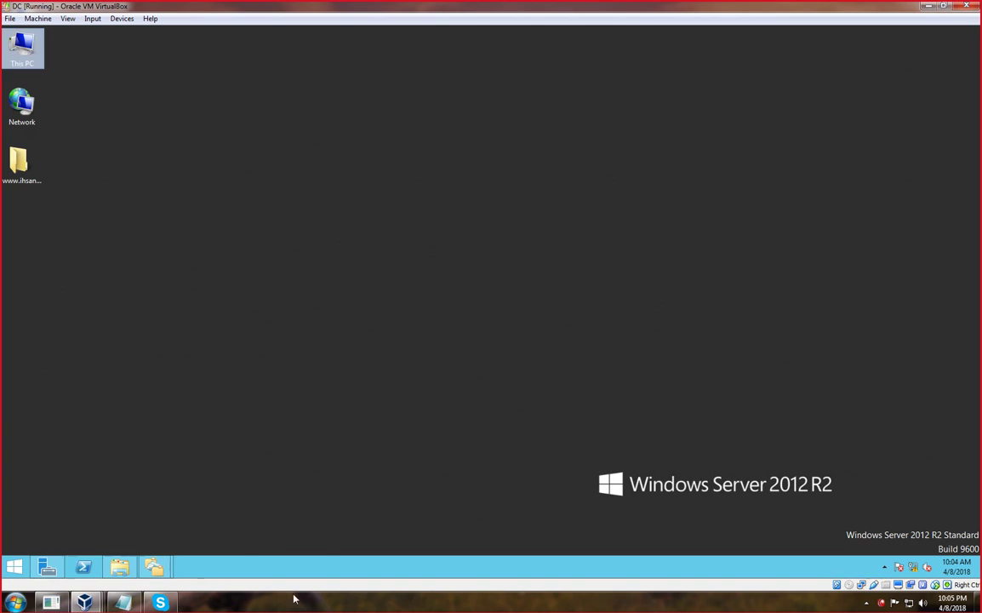
mouse_move(84, 601)
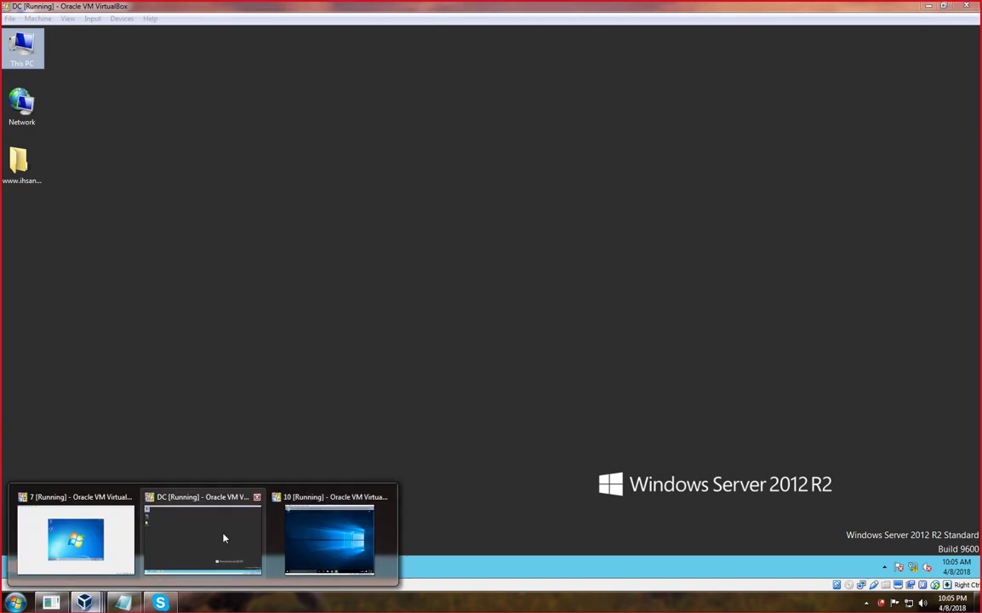
left_click(96, 541)
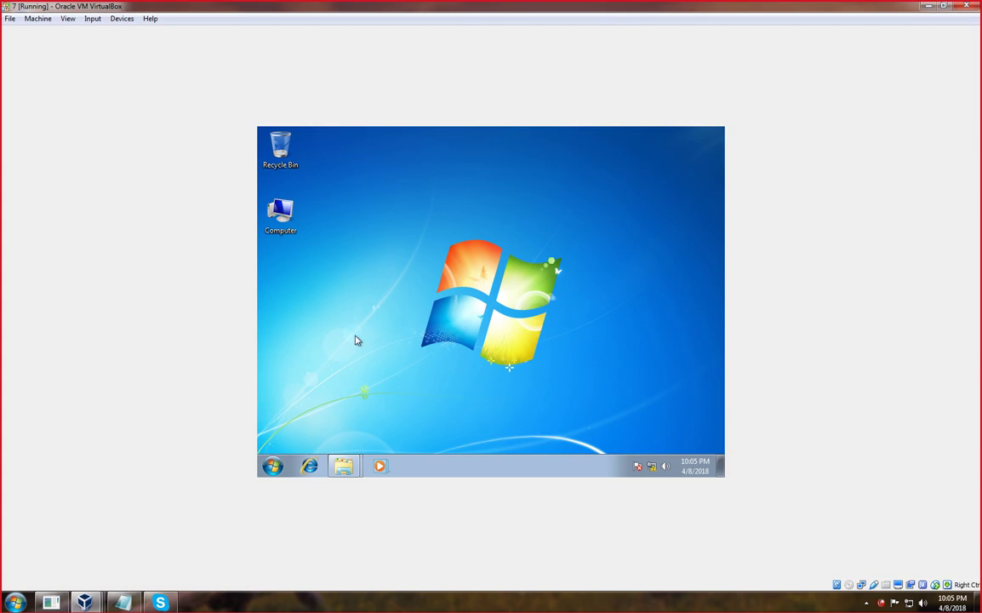
double_click(281, 214)
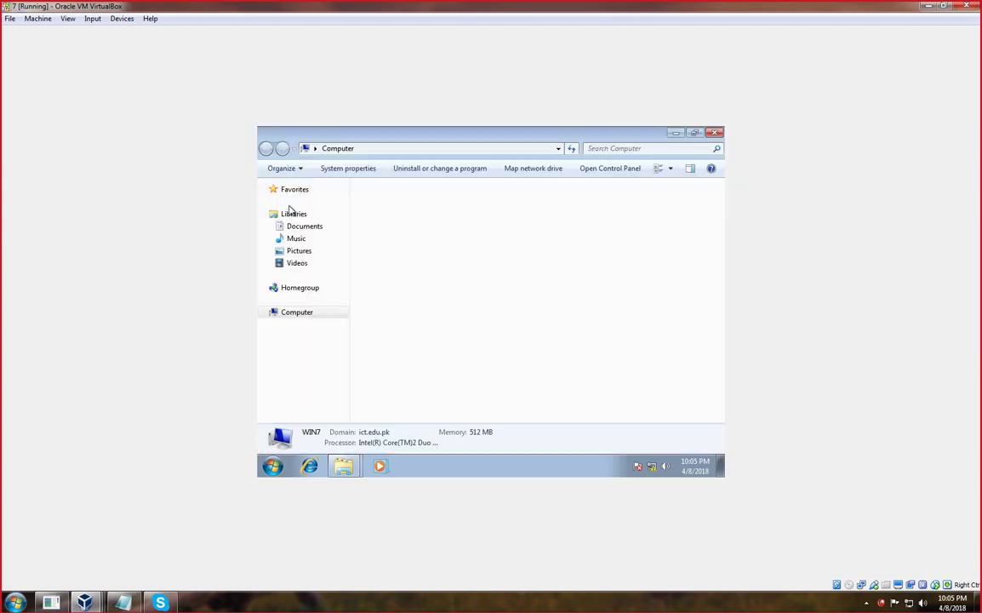
double_click(432, 232)
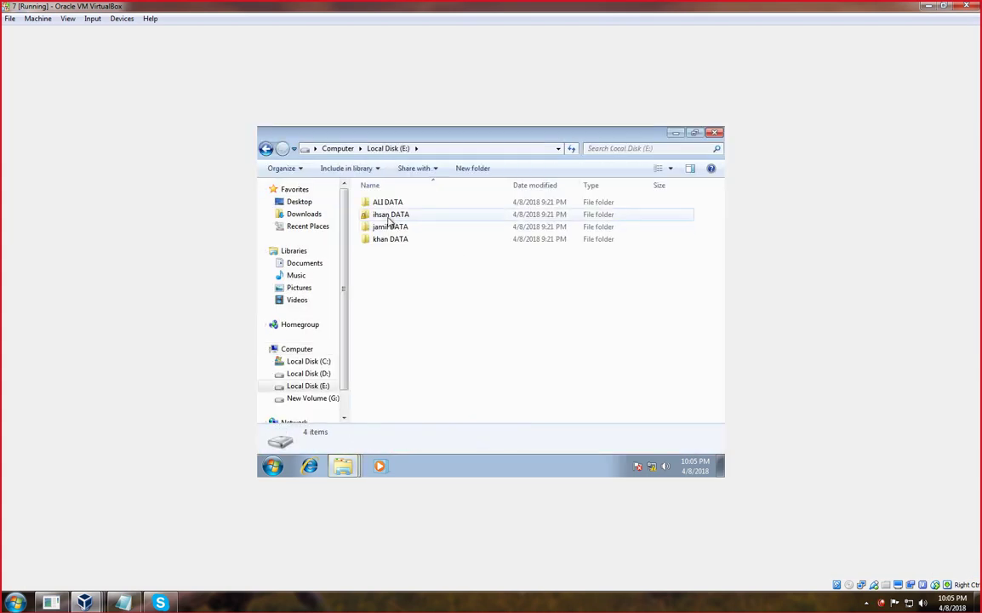
left_click(386, 204)
right_click(387, 205)
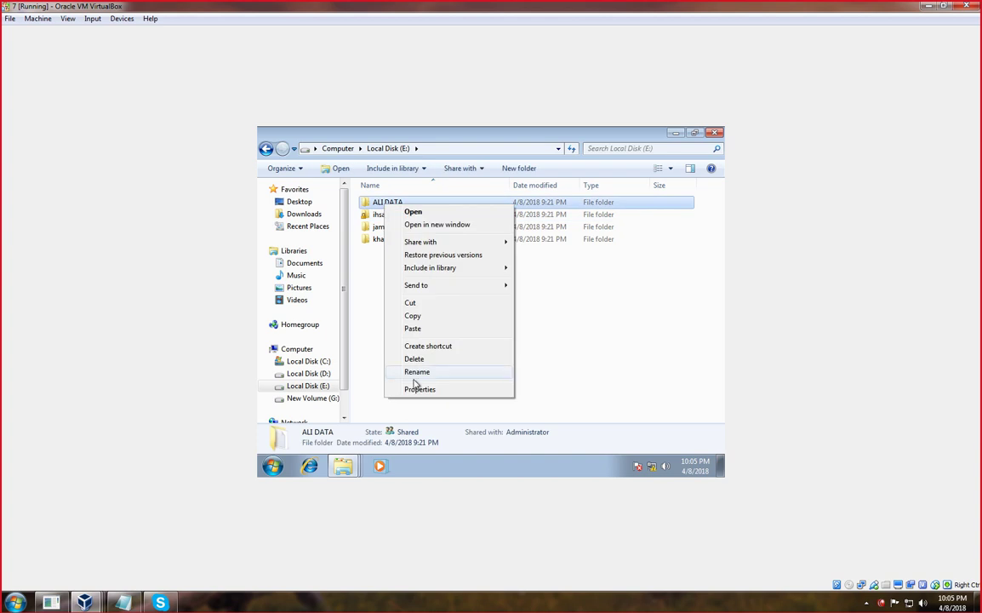
left_click(415, 390)
left_click(464, 196)
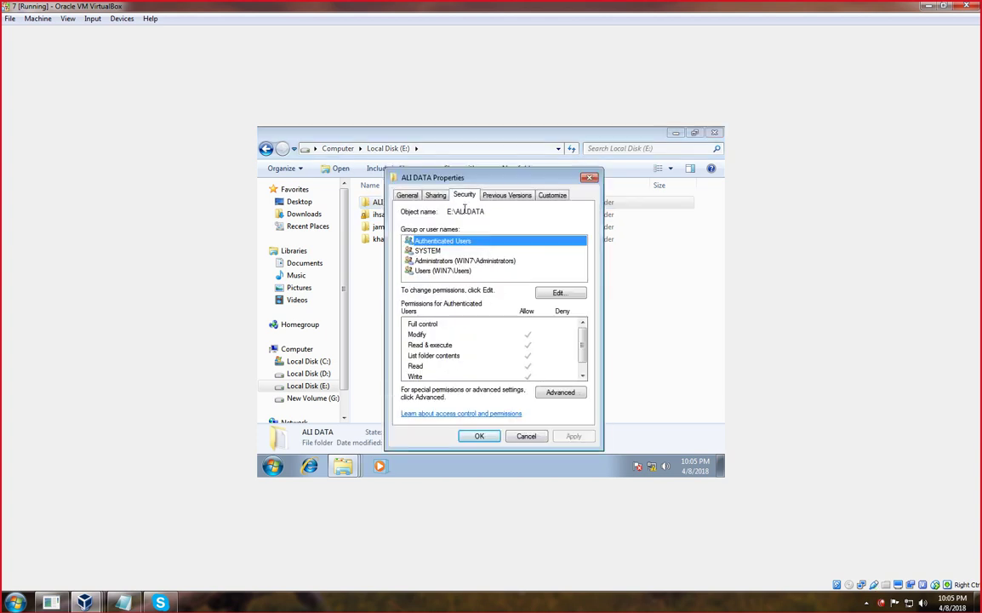
Add Everyone to ALI DATA's permissions with Full Control and apply.
left_click(473, 271)
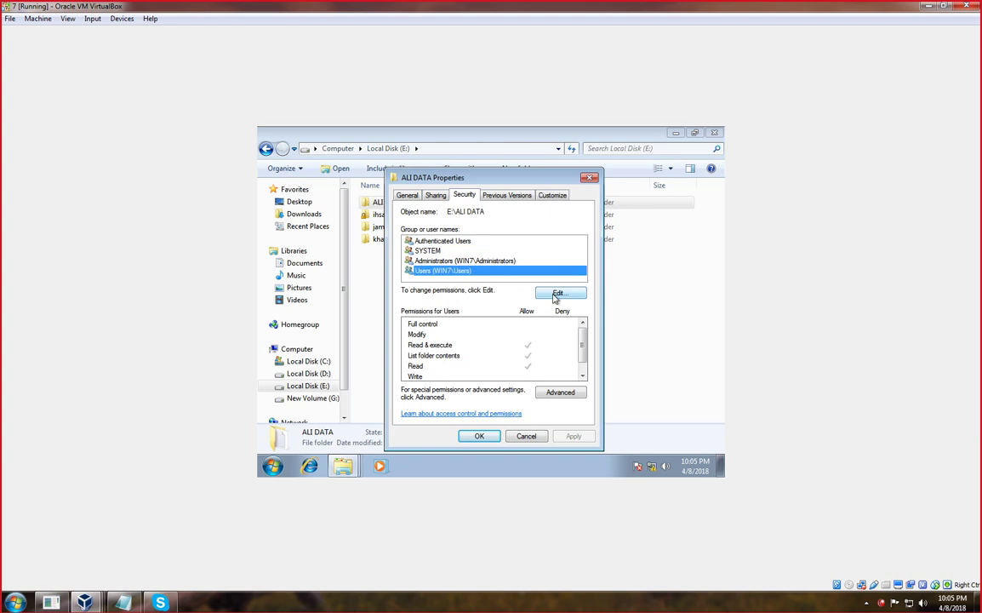
left_click(560, 293)
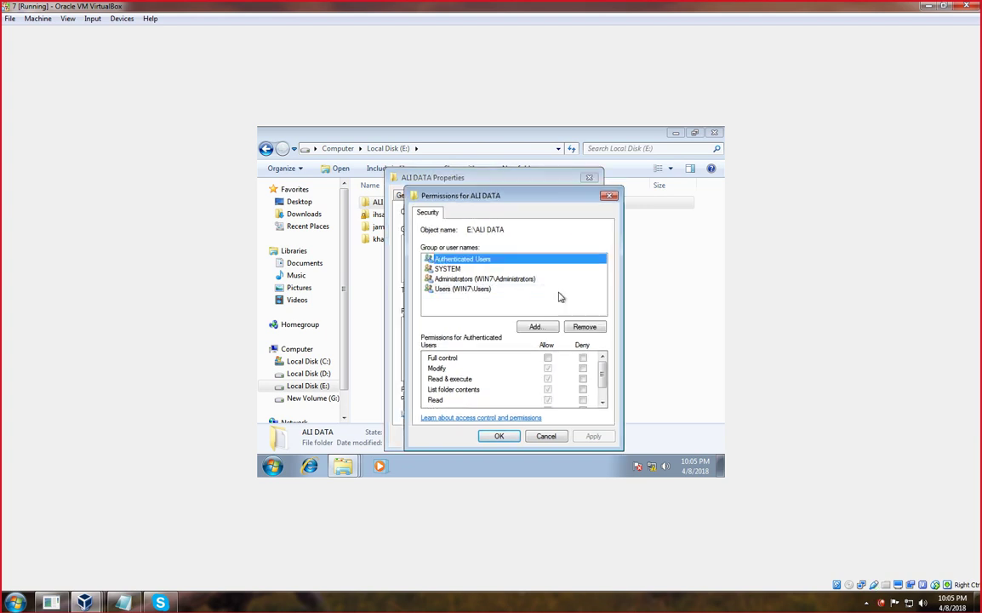
left_click(534, 329)
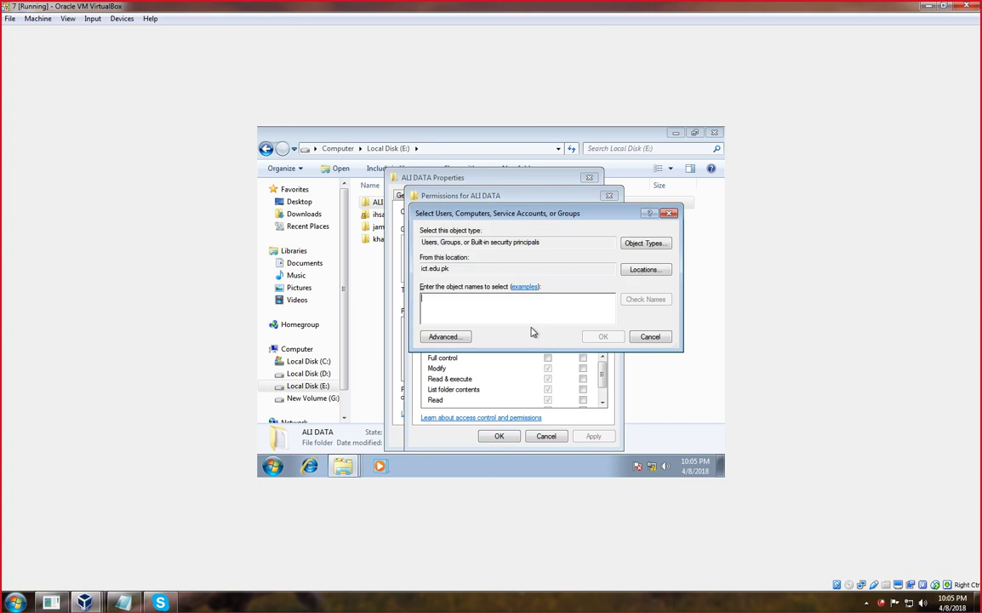
type("everyone")
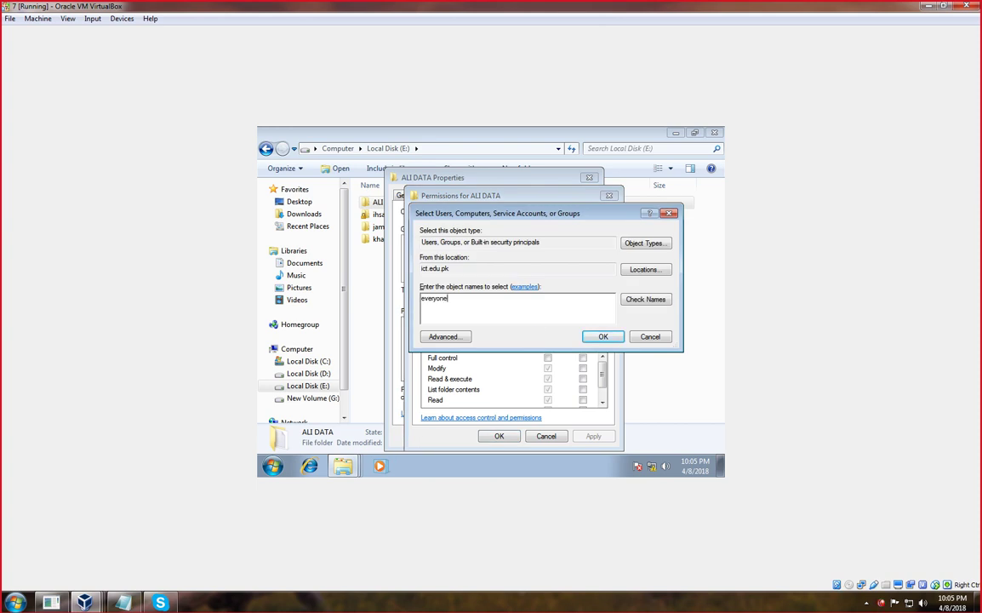
key("Return")
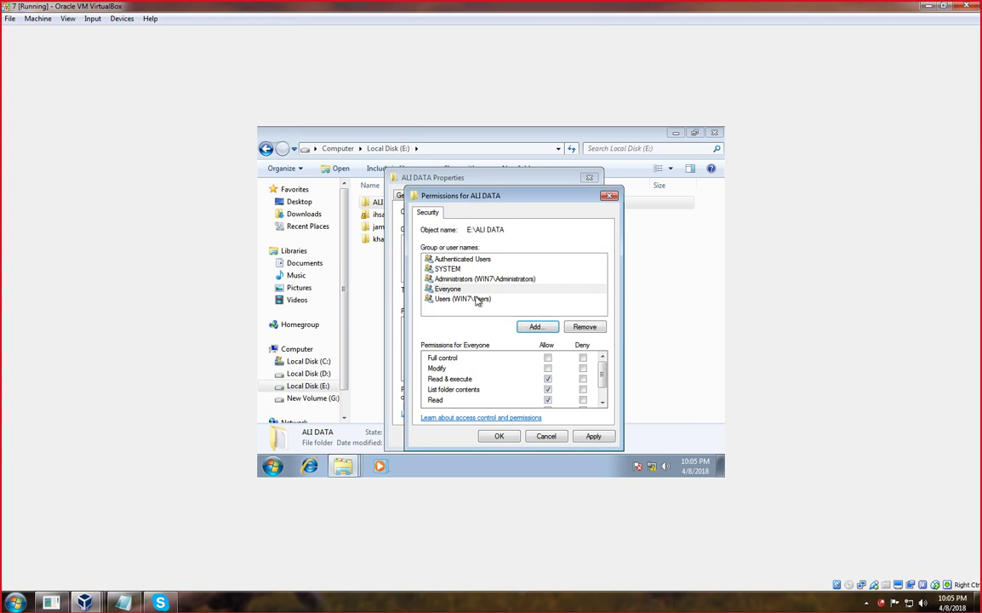
left_click(548, 360)
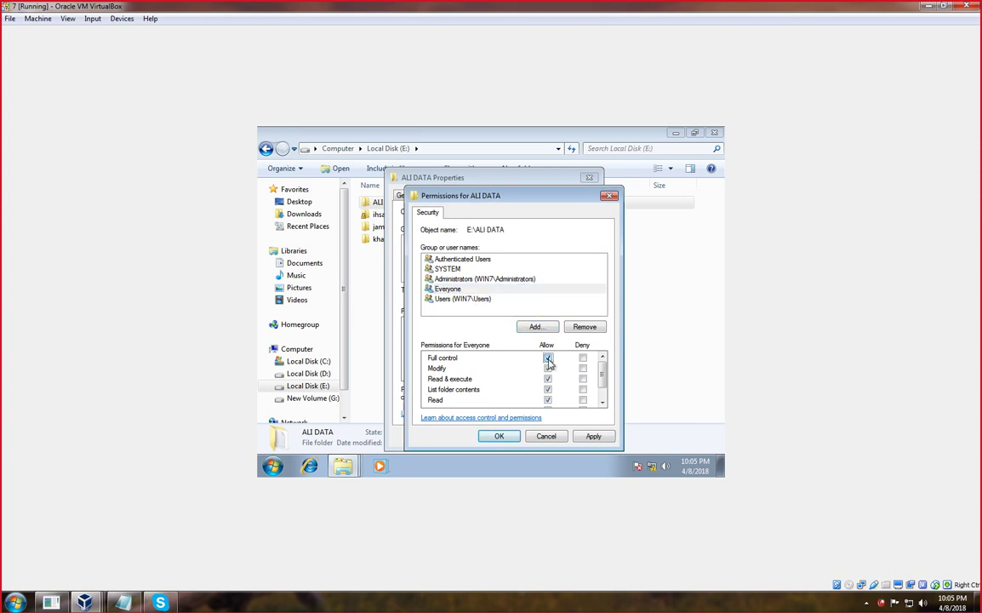
left_click(594, 437)
left_click(499, 436)
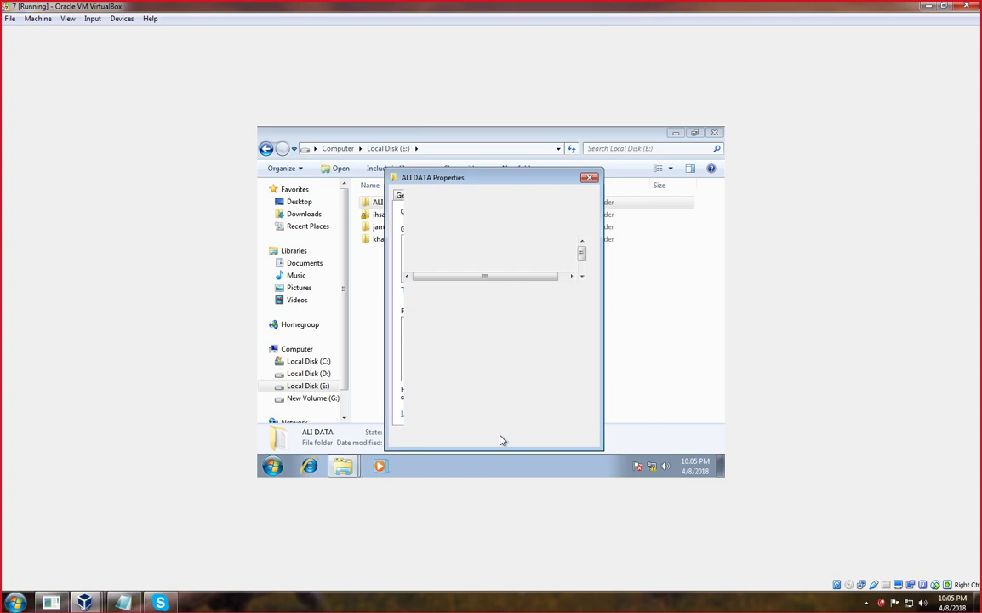
Attempt to remove the Users group from ALI DATA, which the inheritance warning blocks.
left_click(437, 262)
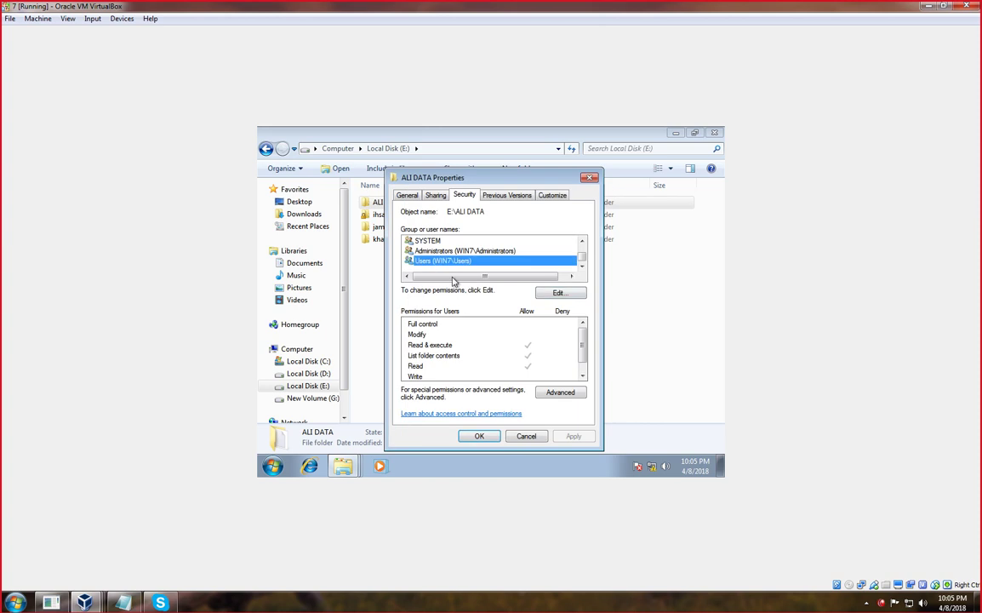
left_click(558, 292)
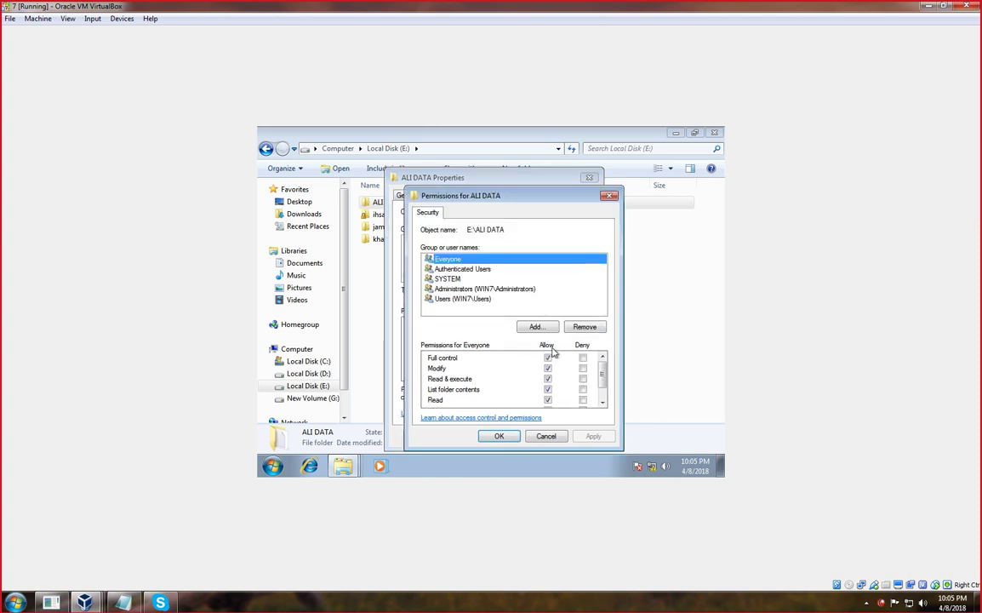
left_click(467, 269)
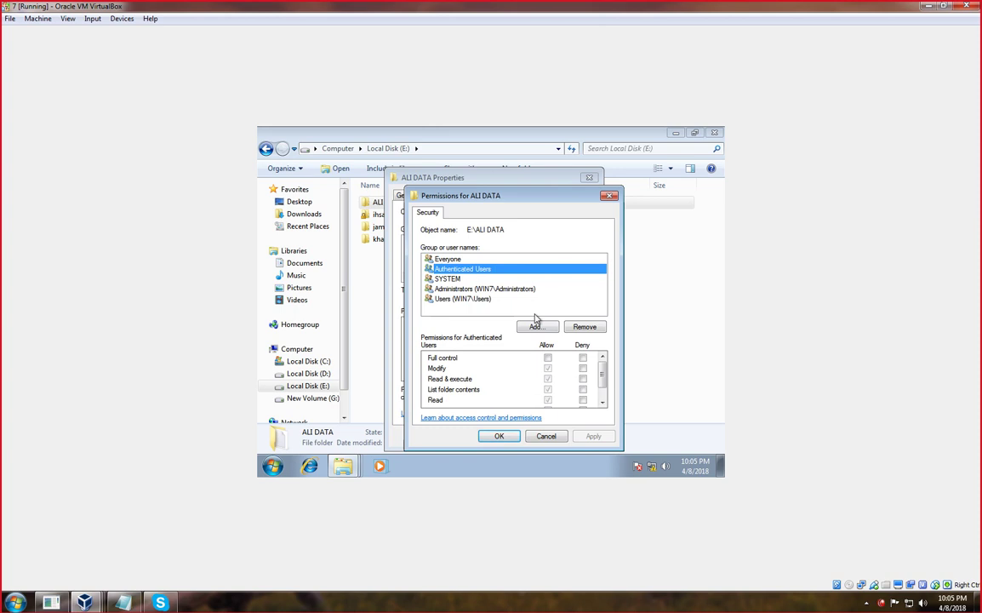
key("Down")
key("Down")
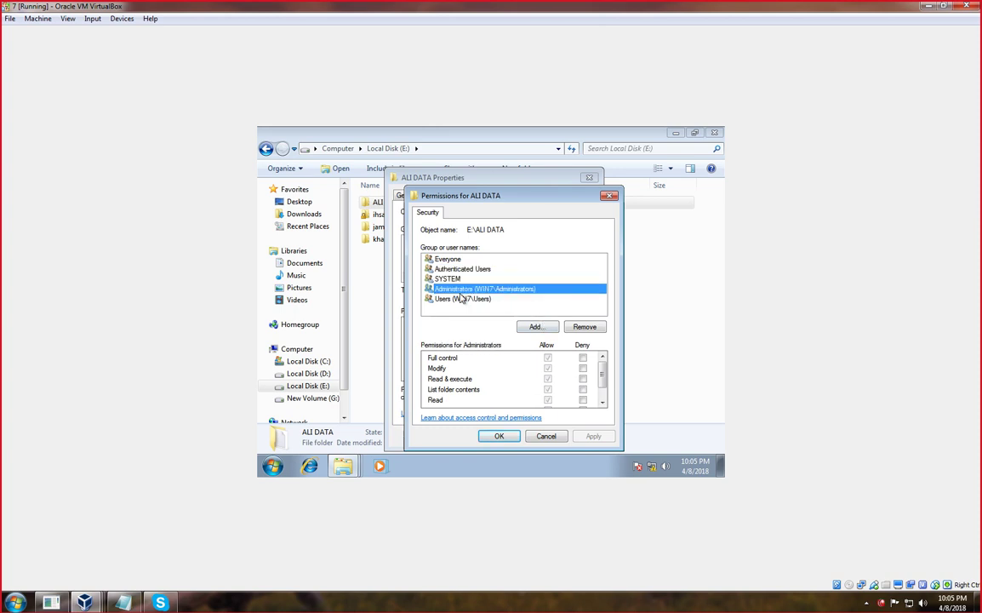
left_click(460, 300)
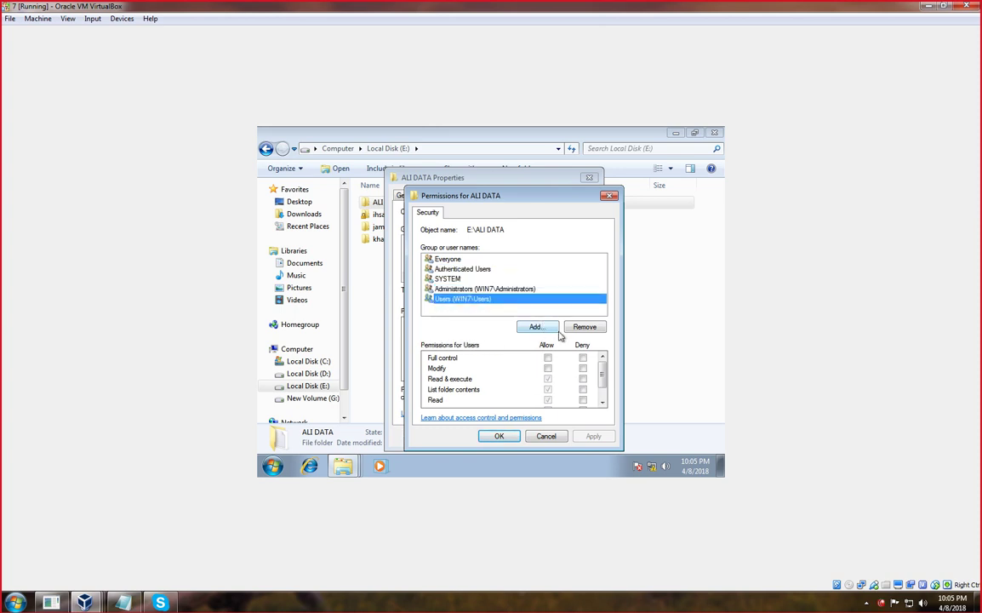
left_click(584, 327)
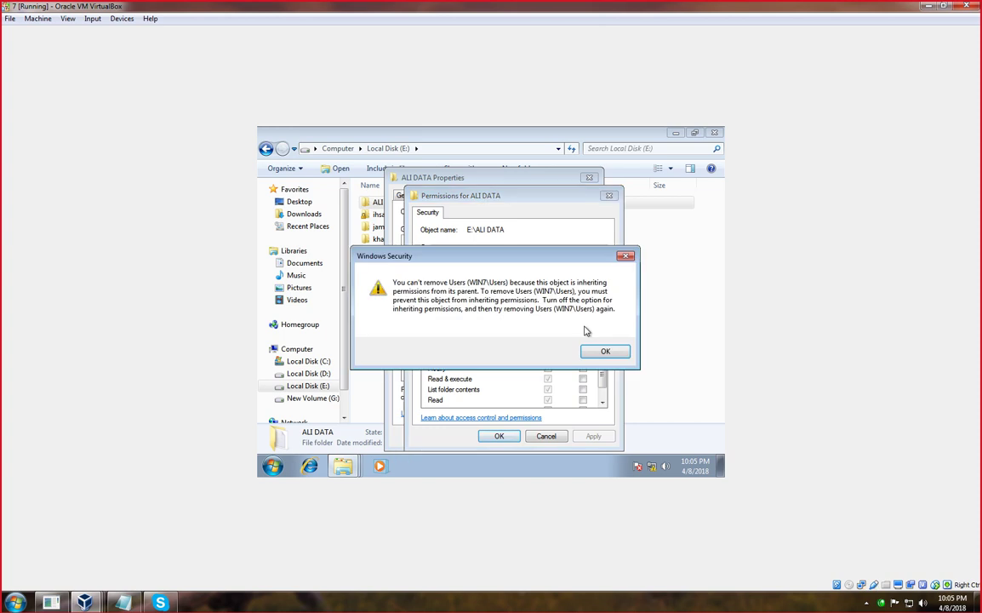
left_click(593, 350)
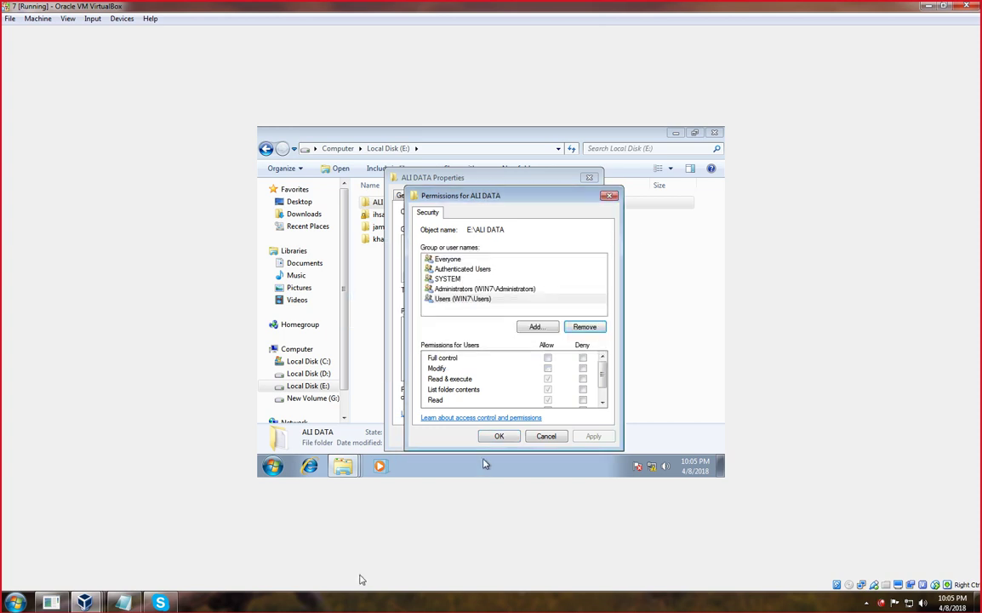
left_click(334, 604)
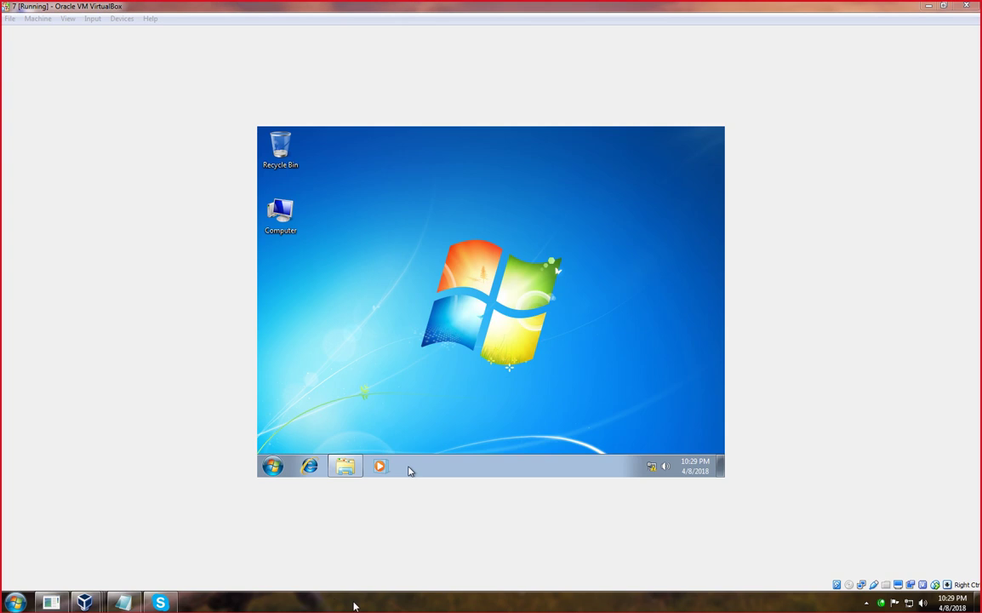
Browse \\Dc.ict.edu.pk's dfs_data share, where cilent 7 fails with Network access is denied.
left_click(422, 396)
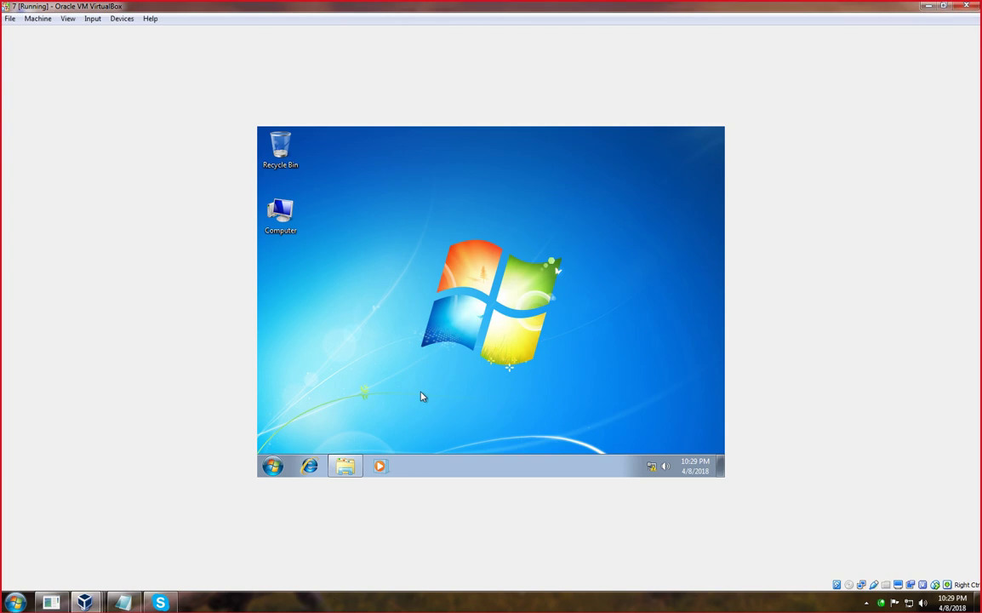
key("super+r")
key("Return")
double_click(399, 235)
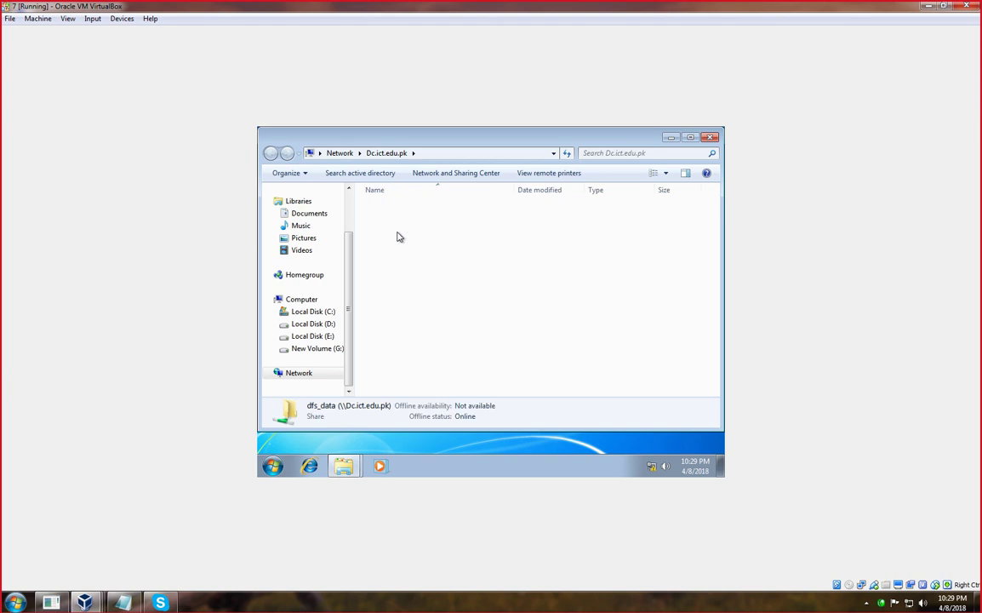
double_click(388, 207)
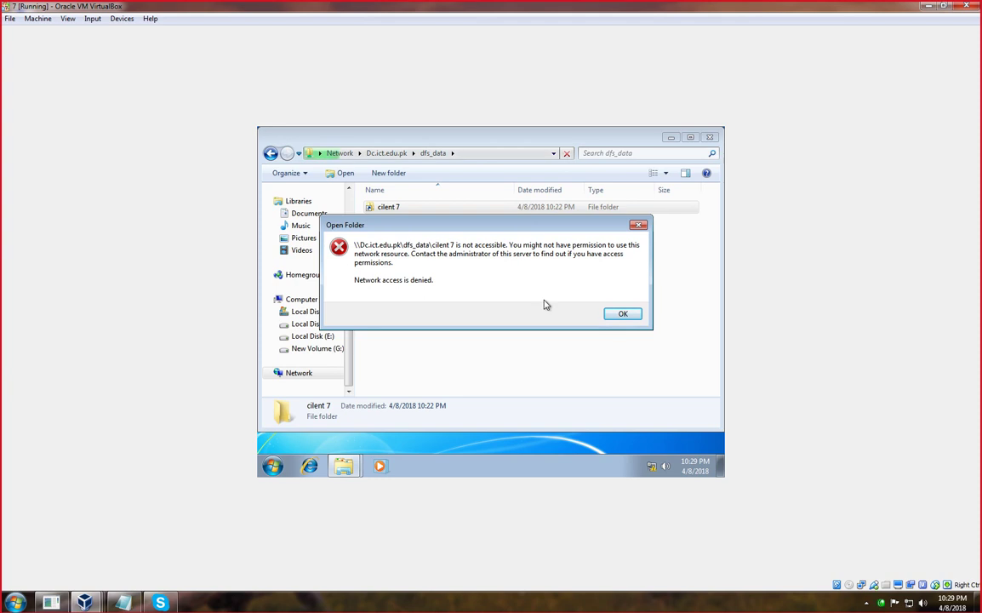
left_click(639, 227)
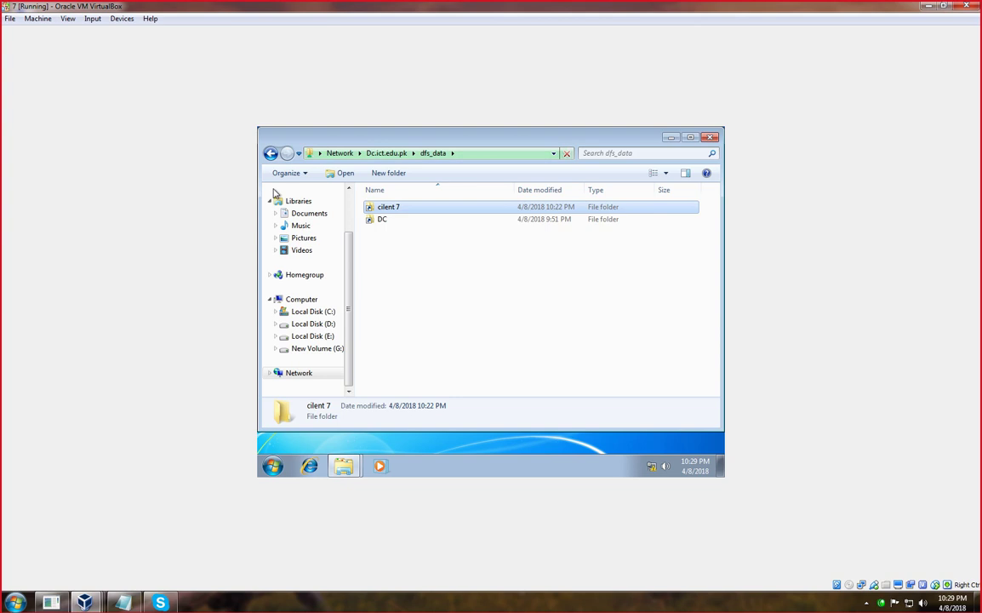
left_click(270, 153)
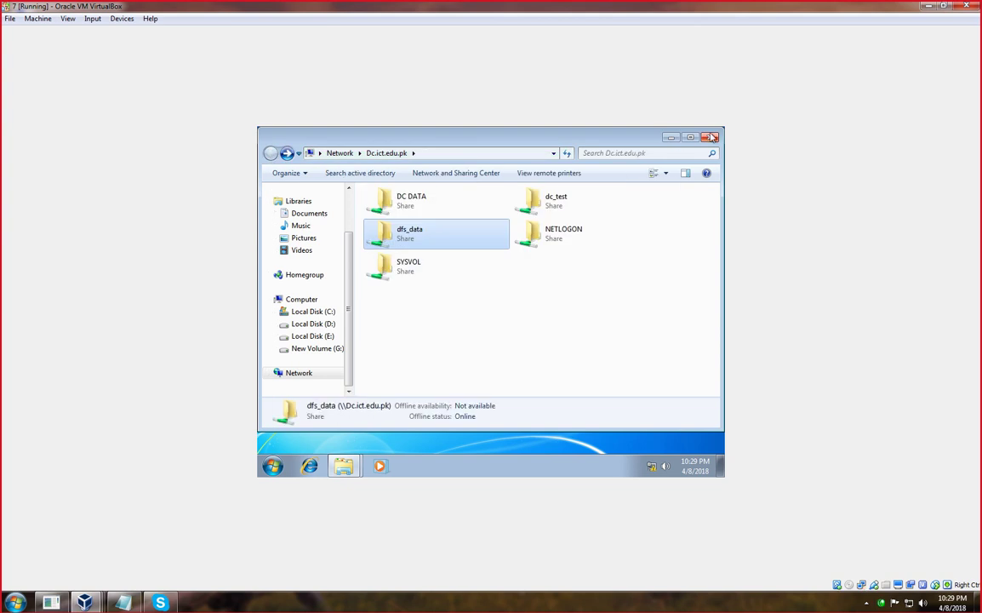
Make a new folder named 'pakistan' in the root of Local Disk (E:).
left_click(711, 138)
double_click(279, 211)
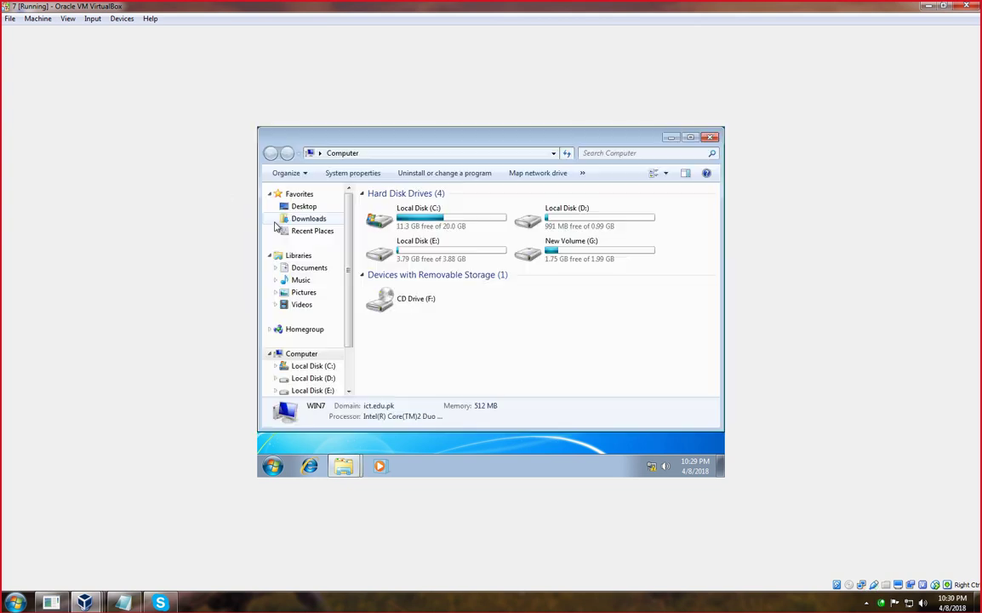
double_click(451, 255)
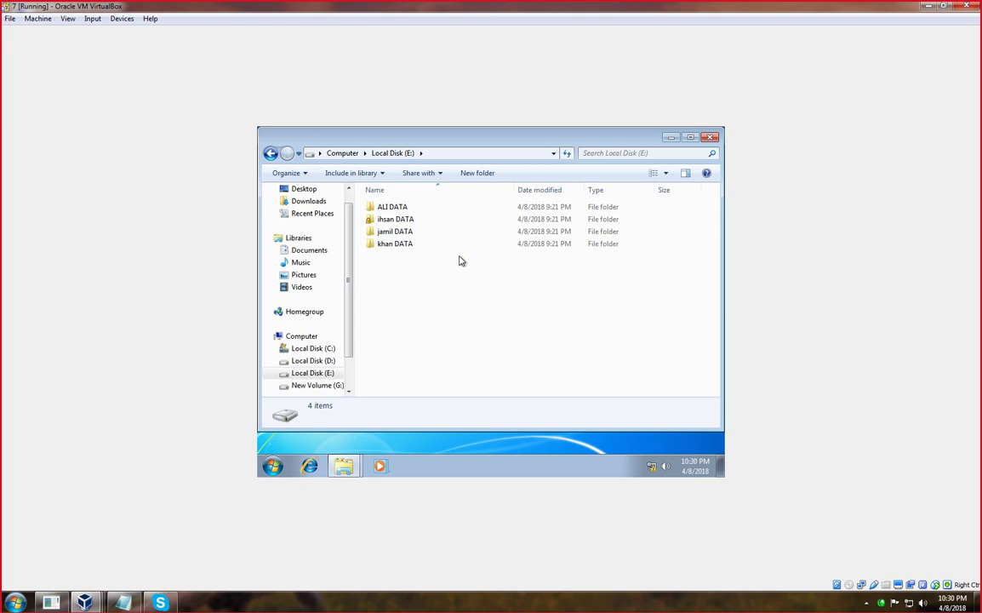
right_click(399, 281)
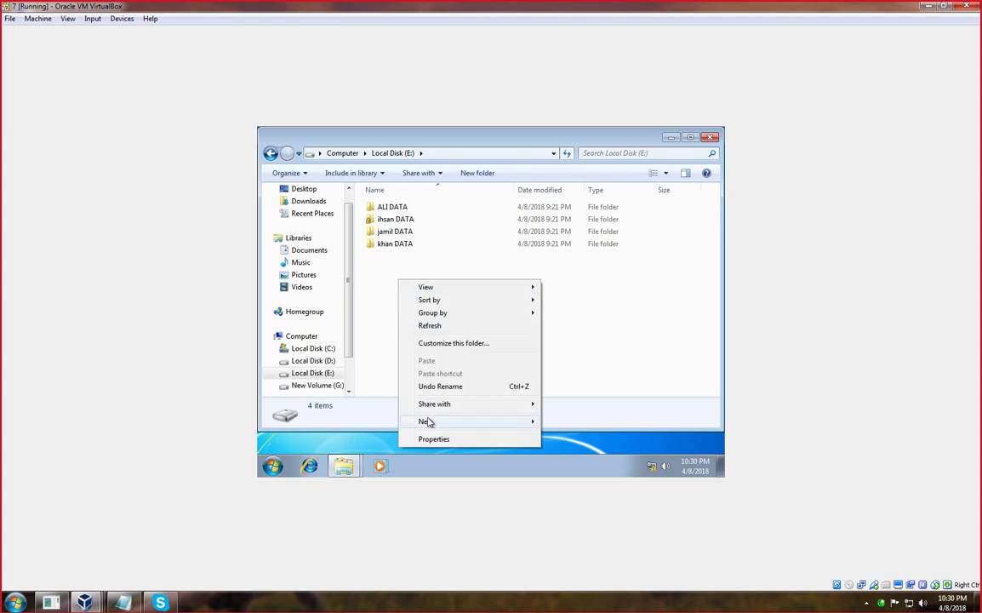
mouse_move(427, 421)
left_click(565, 315)
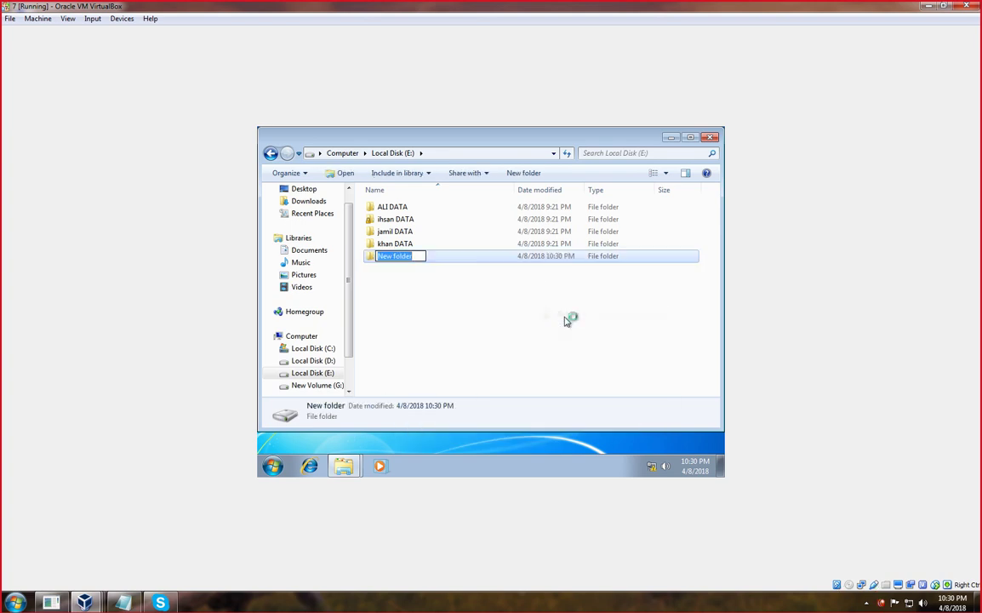
type("pakistan")
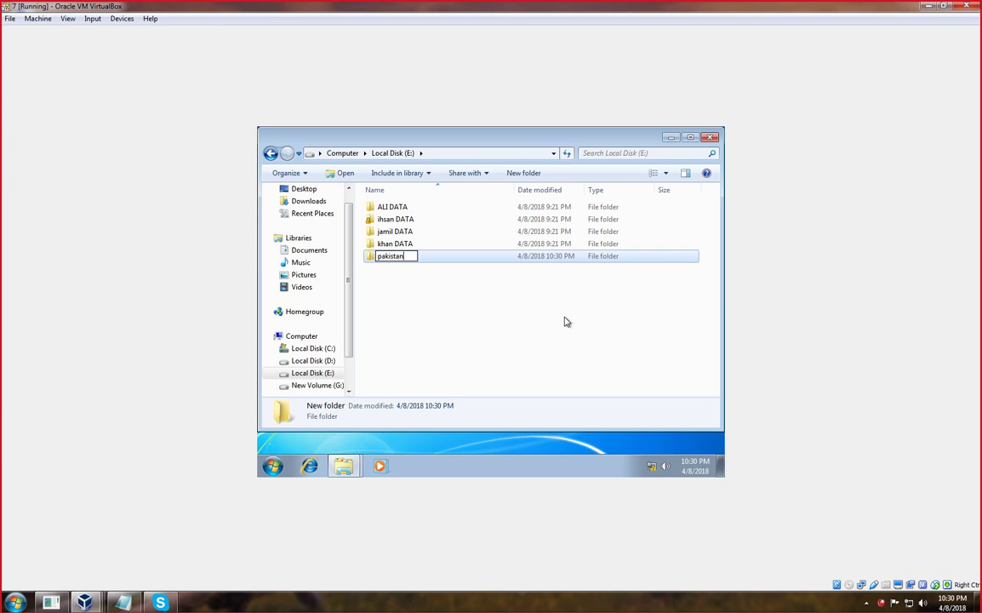
key("Return")
left_click(443, 325)
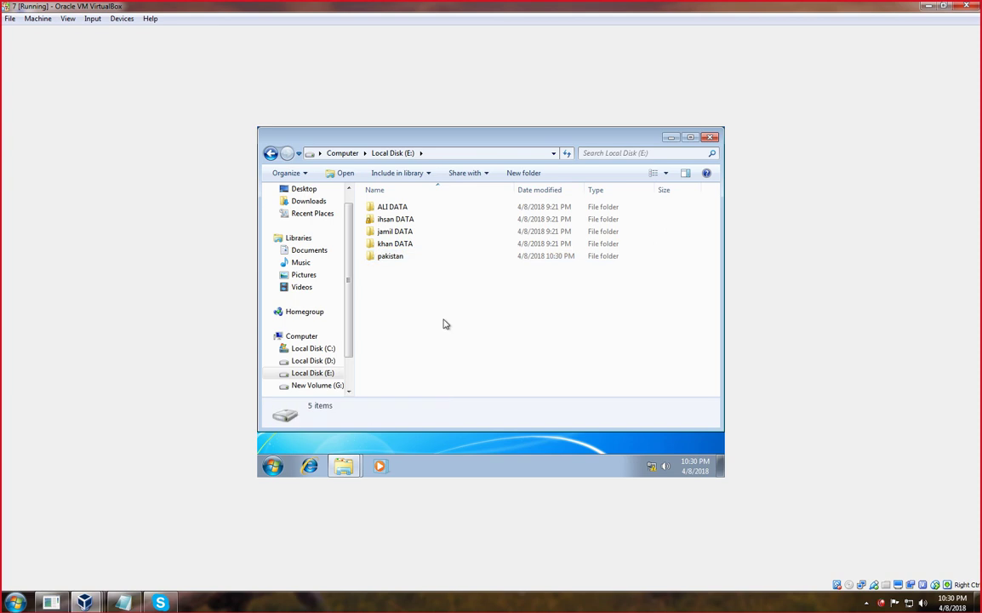
right_click(398, 261)
Share pakistan via Advanced Sharing, give Everyone Full Control, and pick ict.edu.pk as lookup location.
left_click(428, 432)
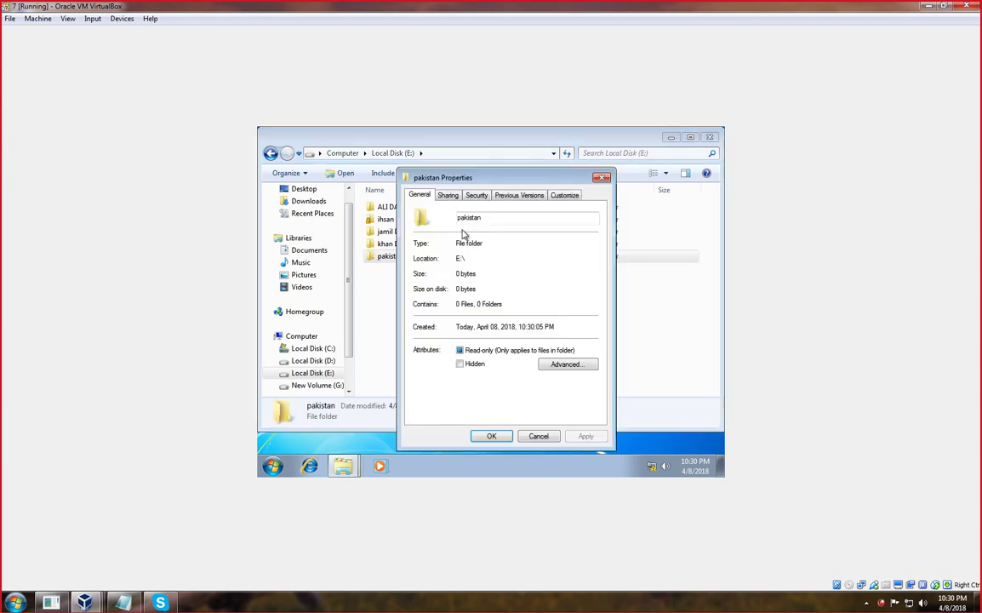
left_click(449, 198)
left_click(442, 335)
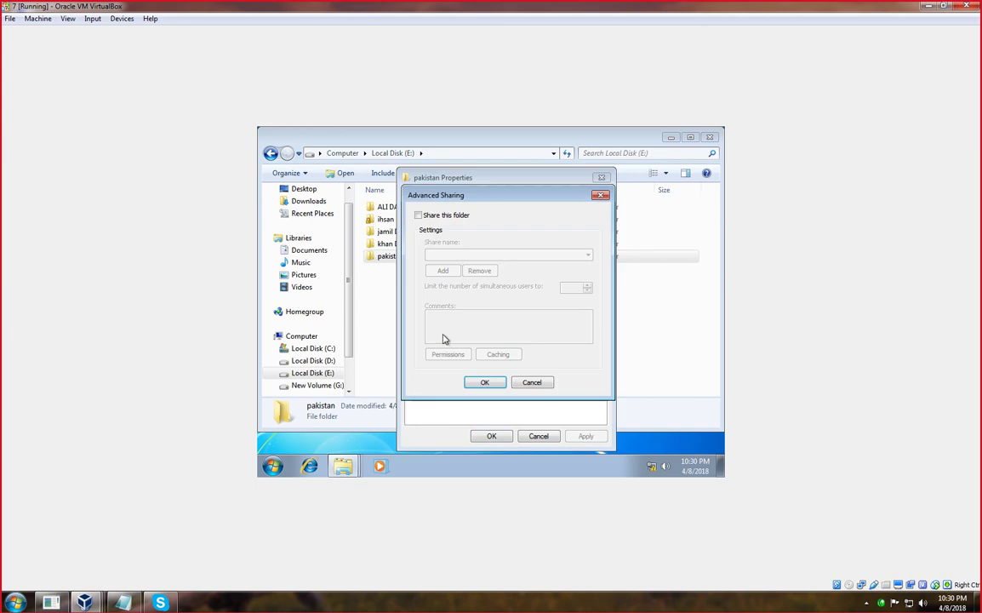
left_click(420, 216)
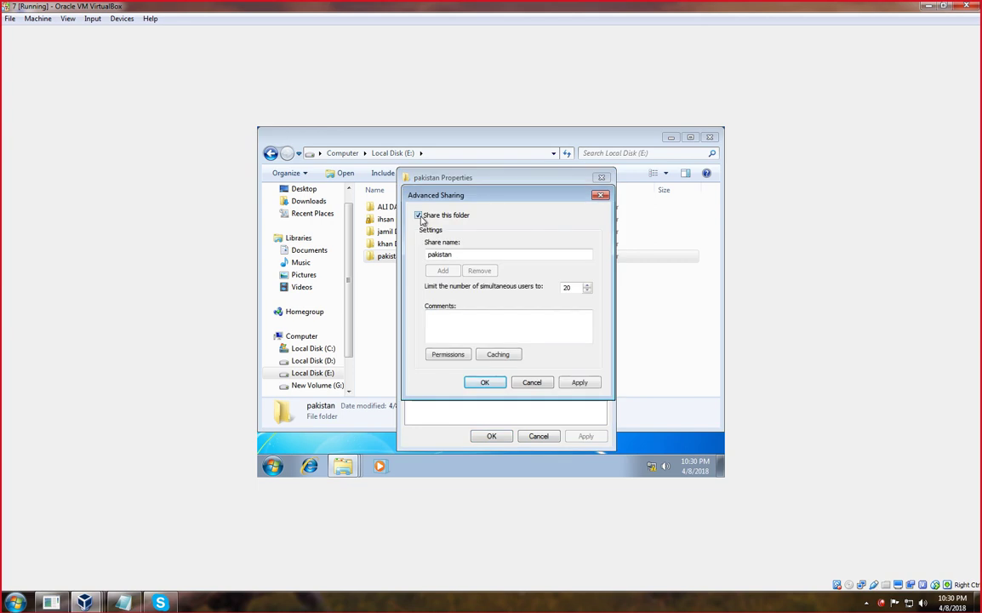
left_click(449, 355)
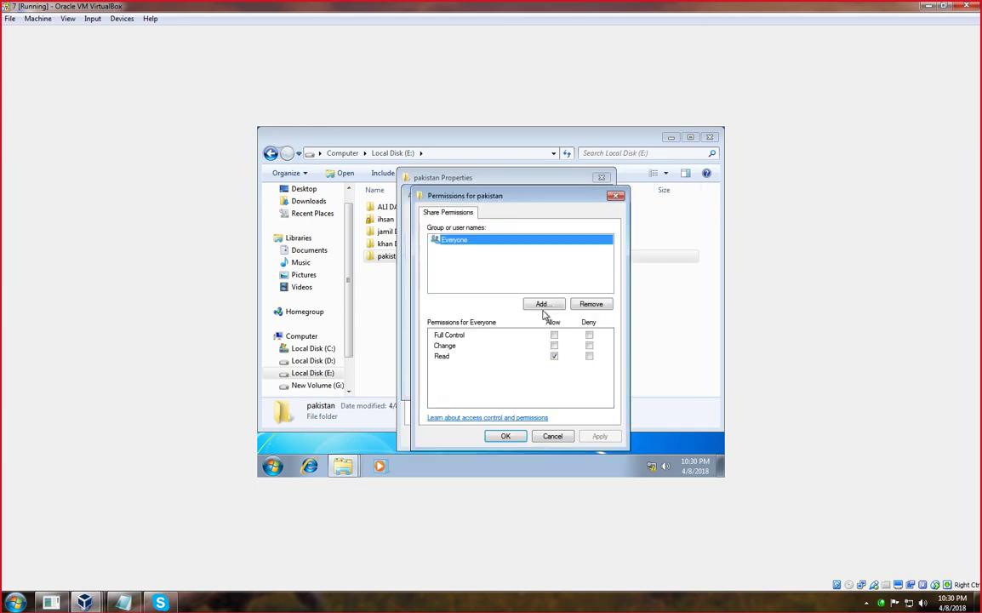
left_click(558, 337)
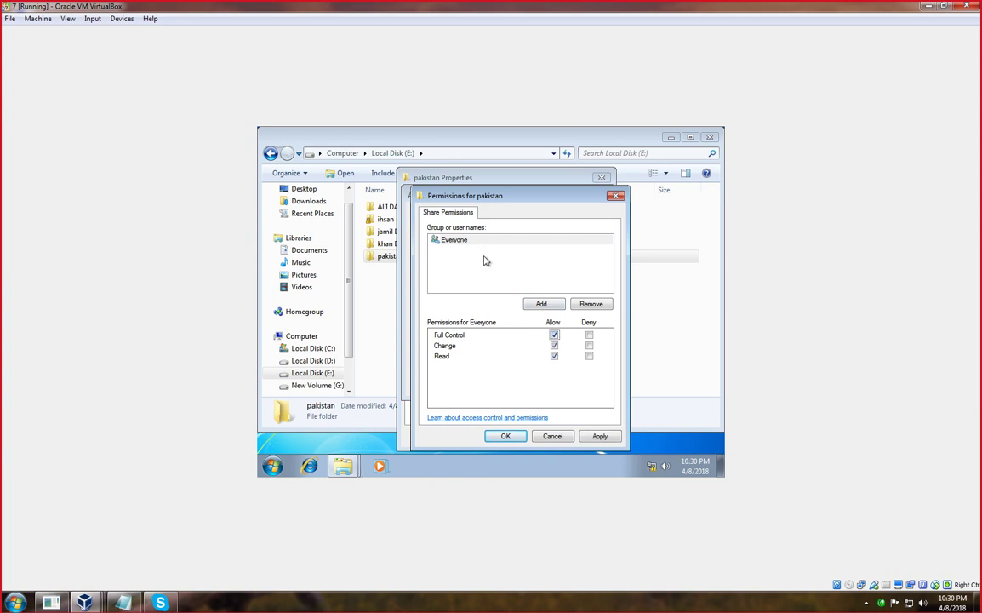
left_click(542, 305)
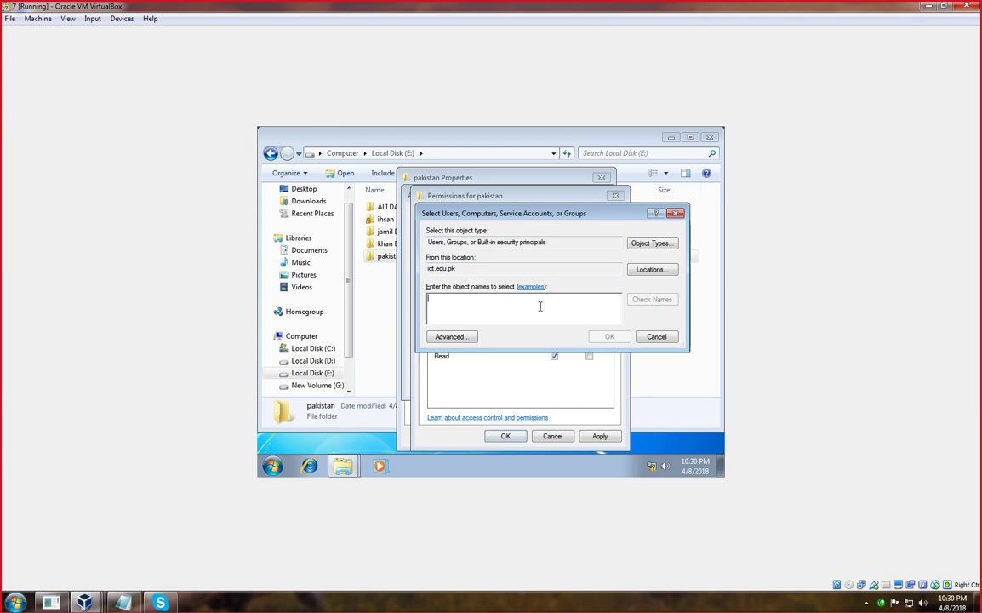
left_click(649, 269)
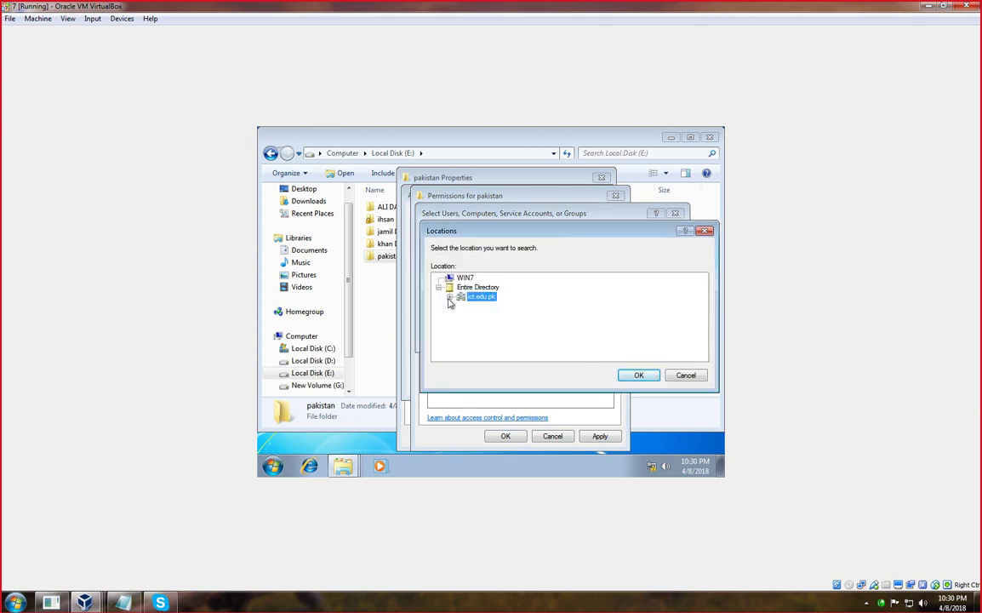
left_click(637, 375)
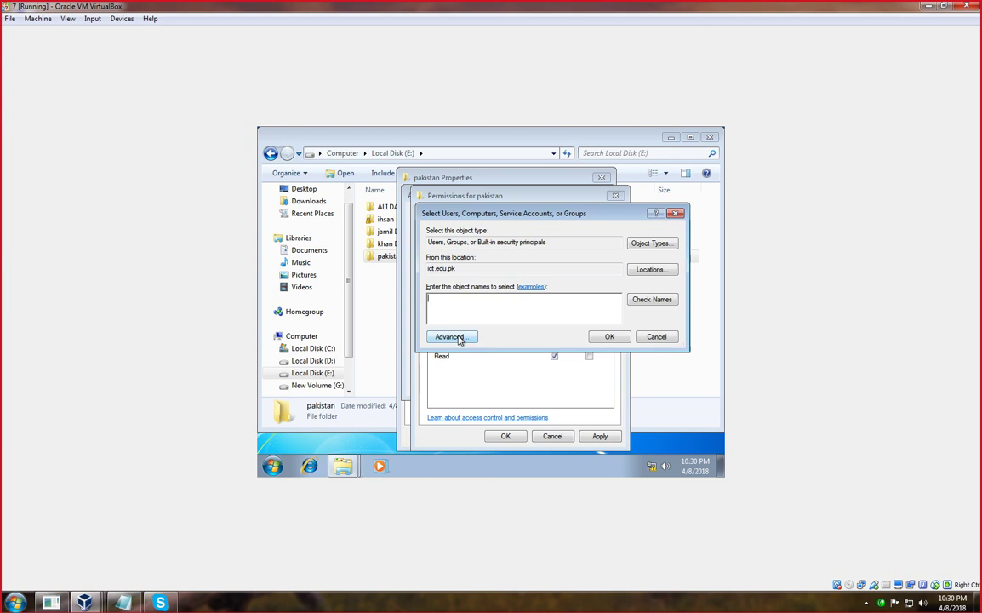
Find and add Domain Admins and Domain Users, then allow Full Control for Domain Users.
left_click(457, 335)
left_click(691, 244)
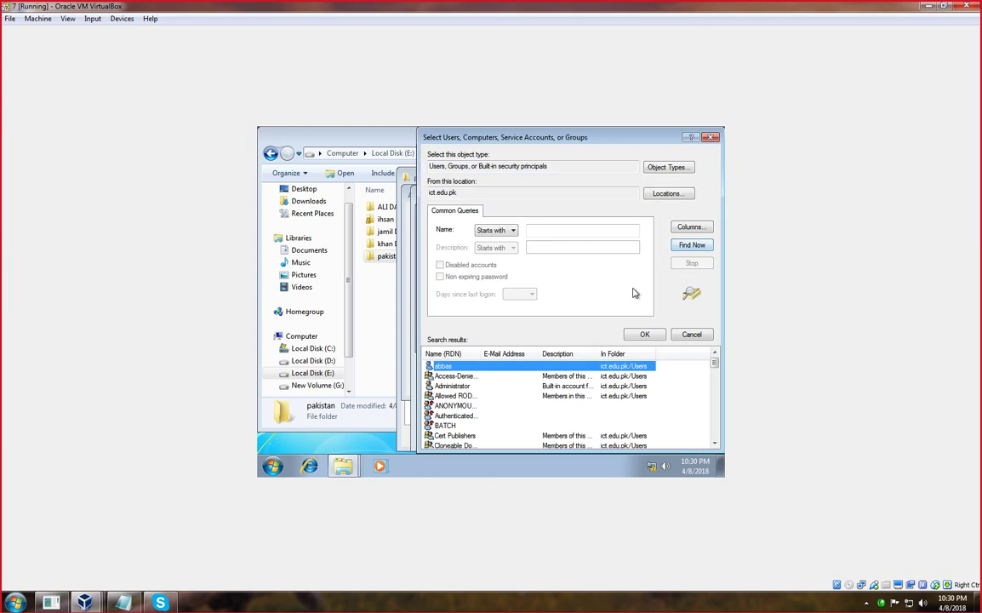
scroll(667, 388, "down", 3)
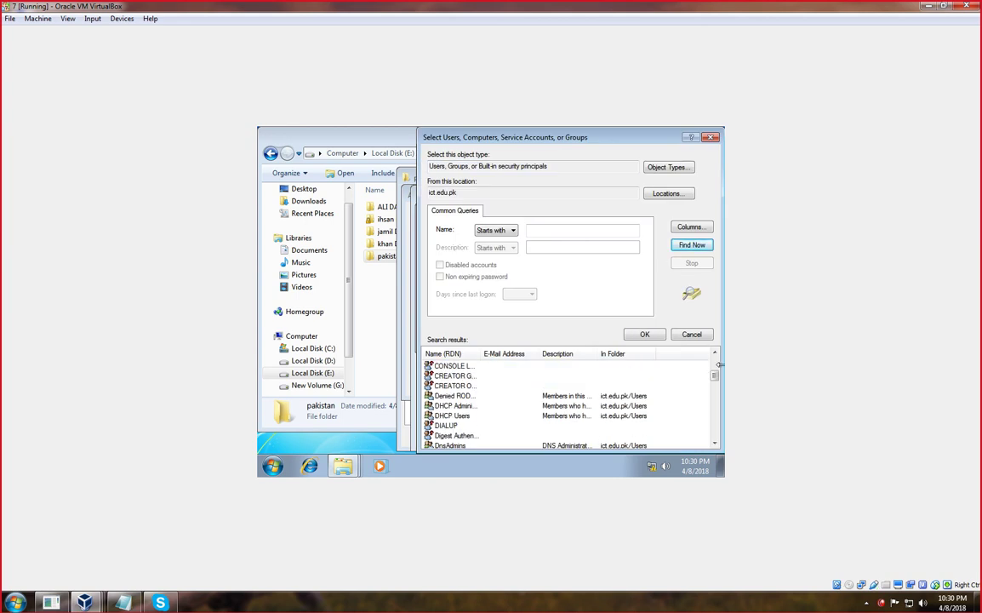
left_click_drag(719, 365, 721, 364)
scroll(487, 416, "down", 4)
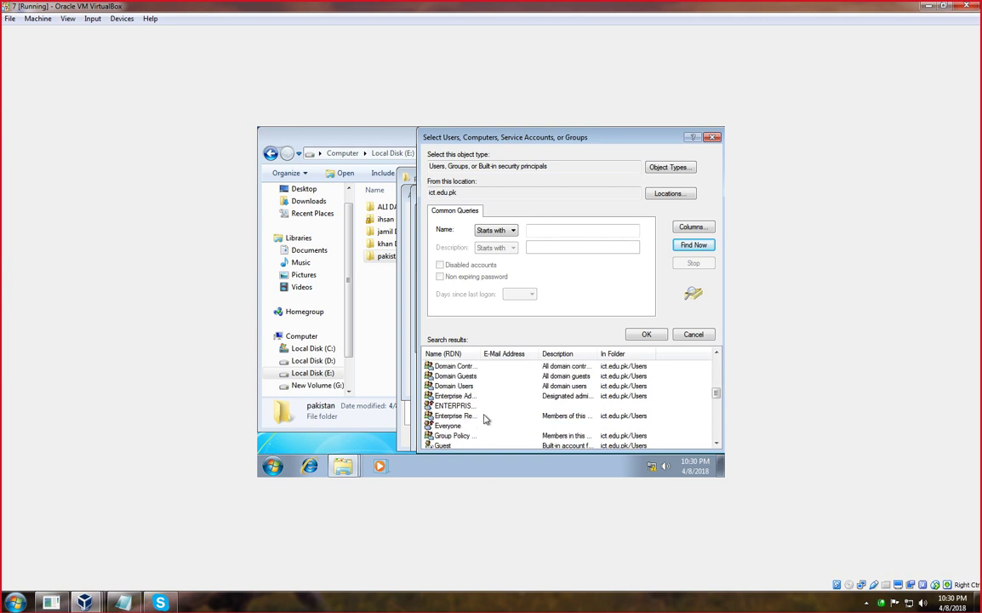
scroll(486, 416, "up", 2)
left_click_drag(477, 349, 563, 349)
left_click(473, 396)
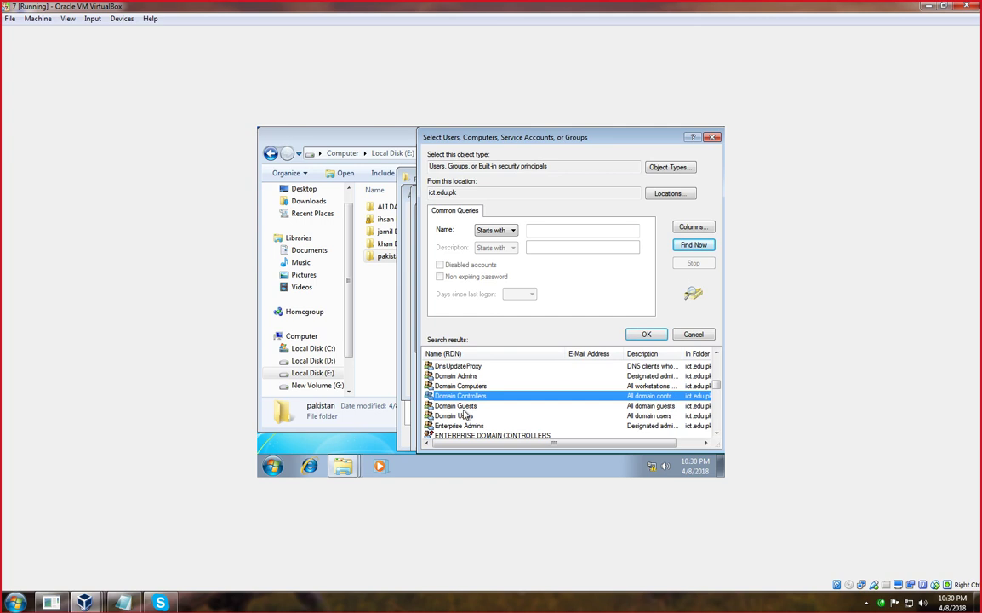
left_click(464, 417)
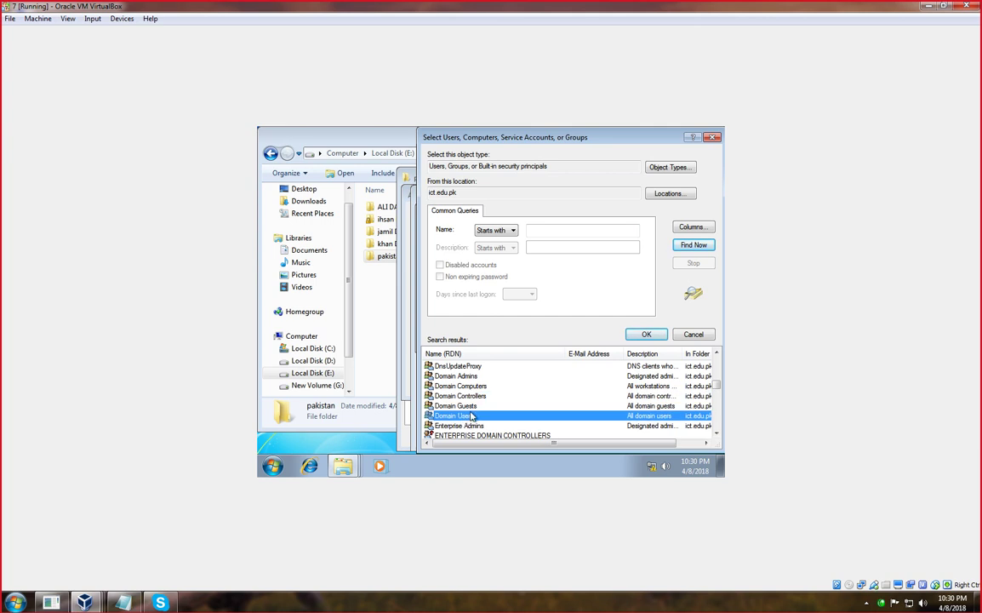
left_click(468, 377, "ctrl")
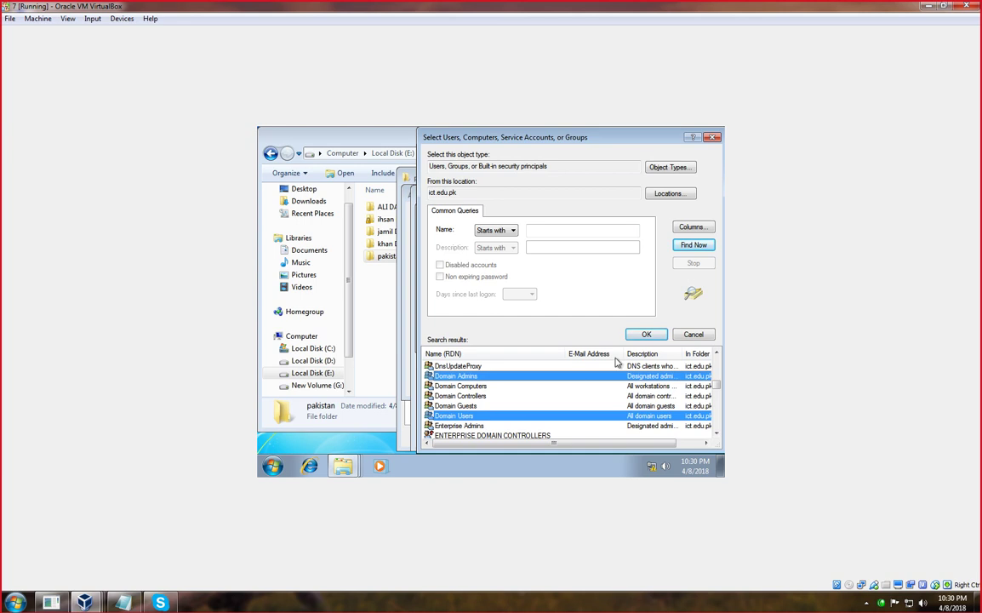
left_click(646, 334)
left_click(611, 337)
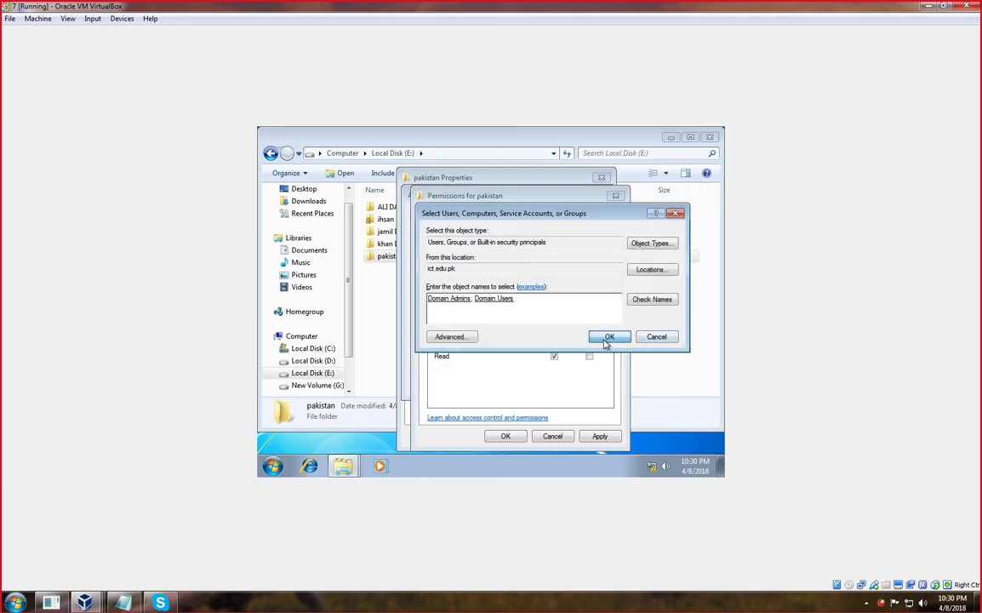
left_click(555, 336)
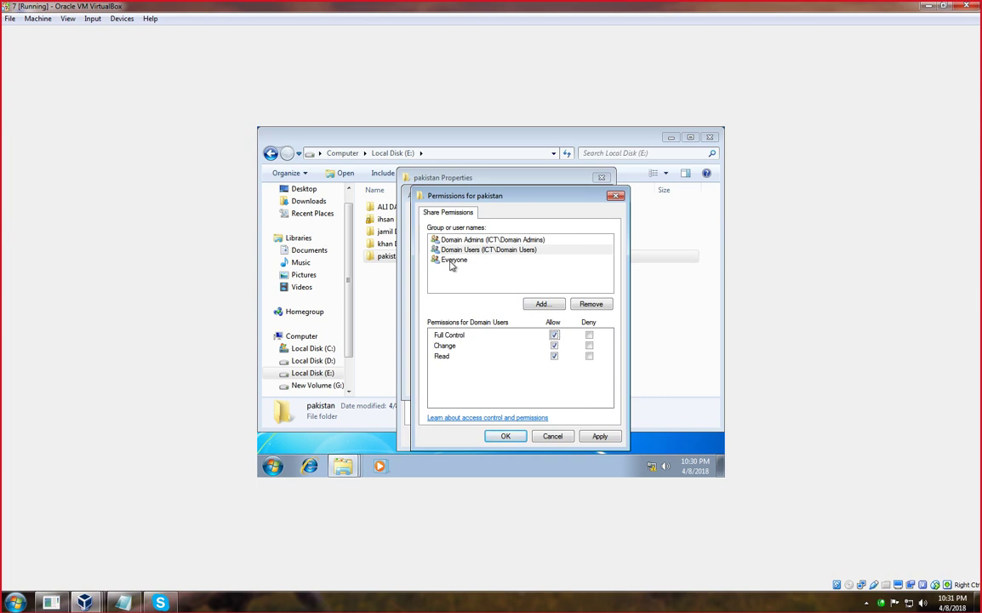
Apply and close the pakistan share permissions, Advanced Sharing and Properties windows.
left_click(598, 435)
left_click(508, 436)
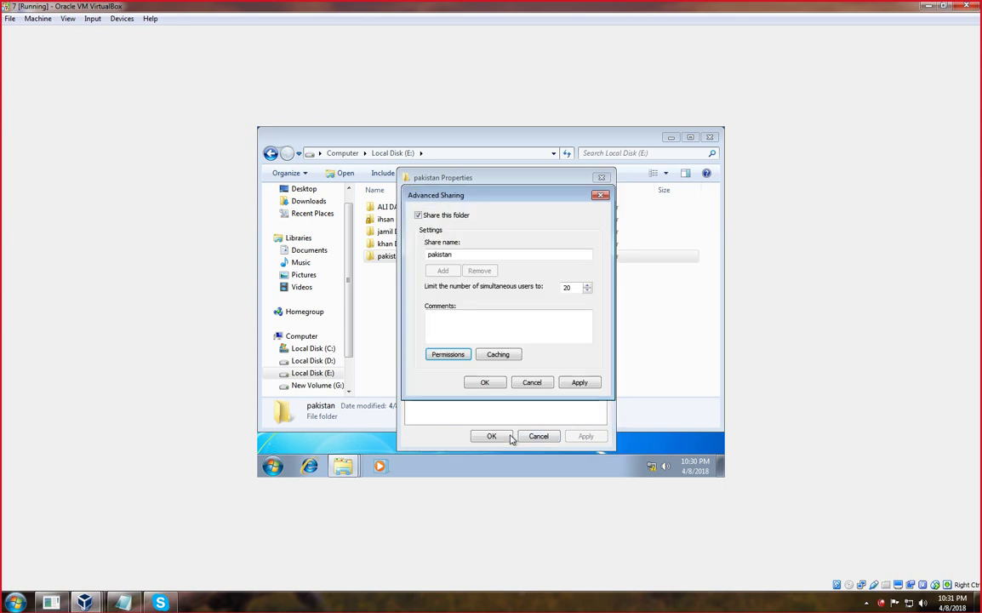
left_click(486, 383)
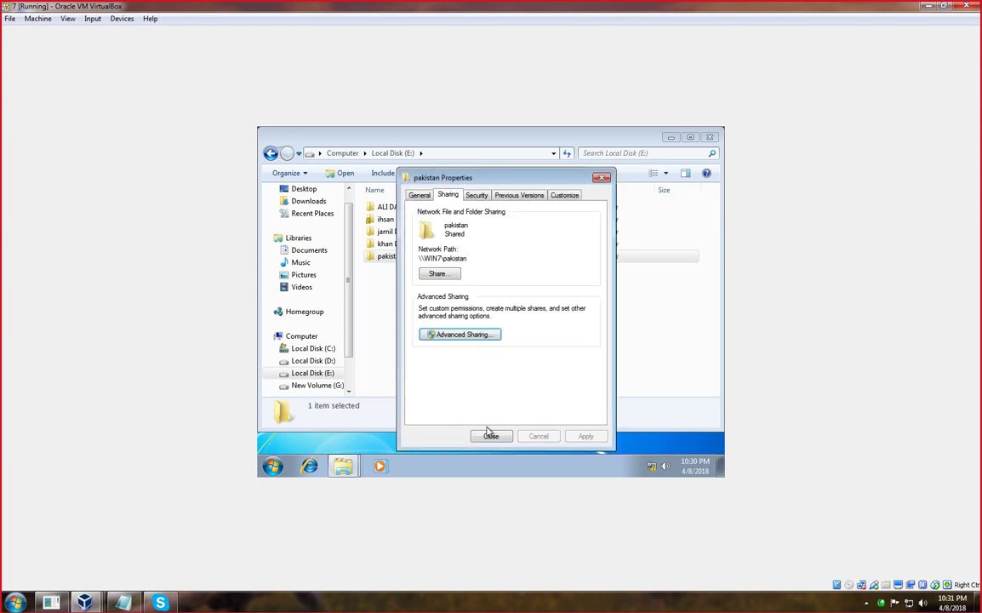
left_click(487, 435)
Open the pakistan folder, then go back to Computer and bring up Local Disk (E:) options.
double_click(410, 257)
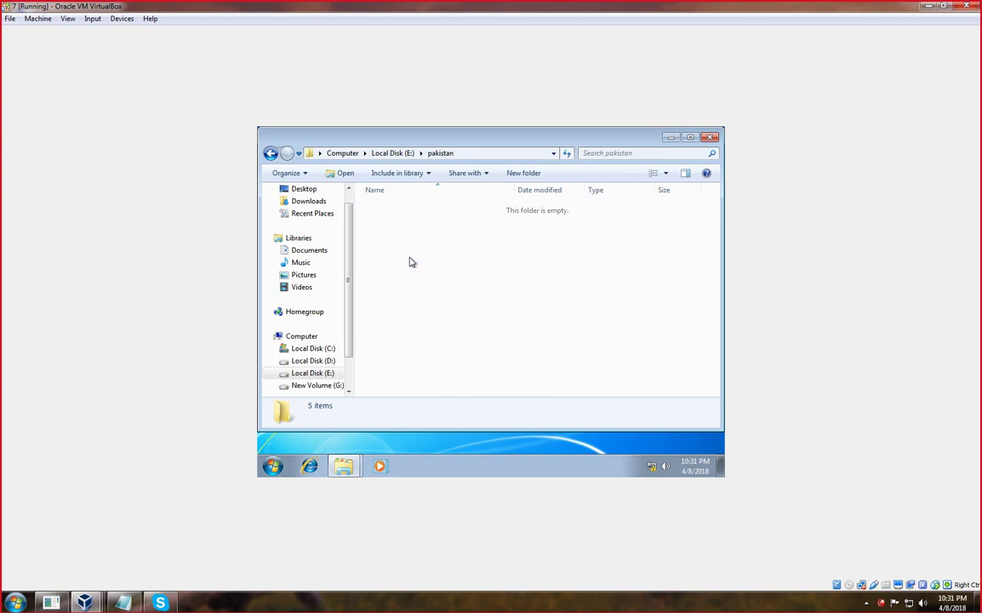
right_click(408, 258)
left_click(434, 315)
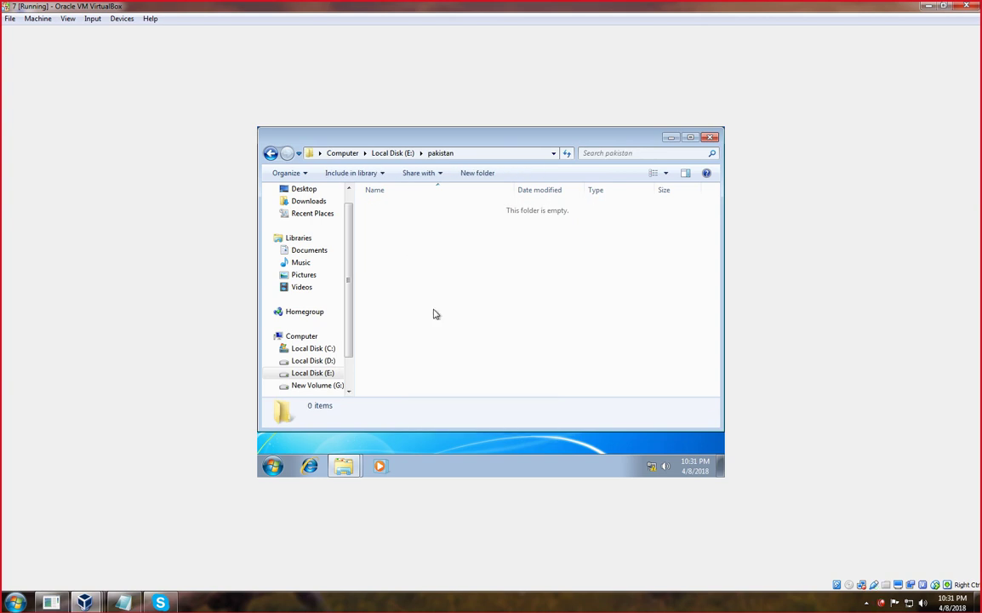
left_click(270, 153)
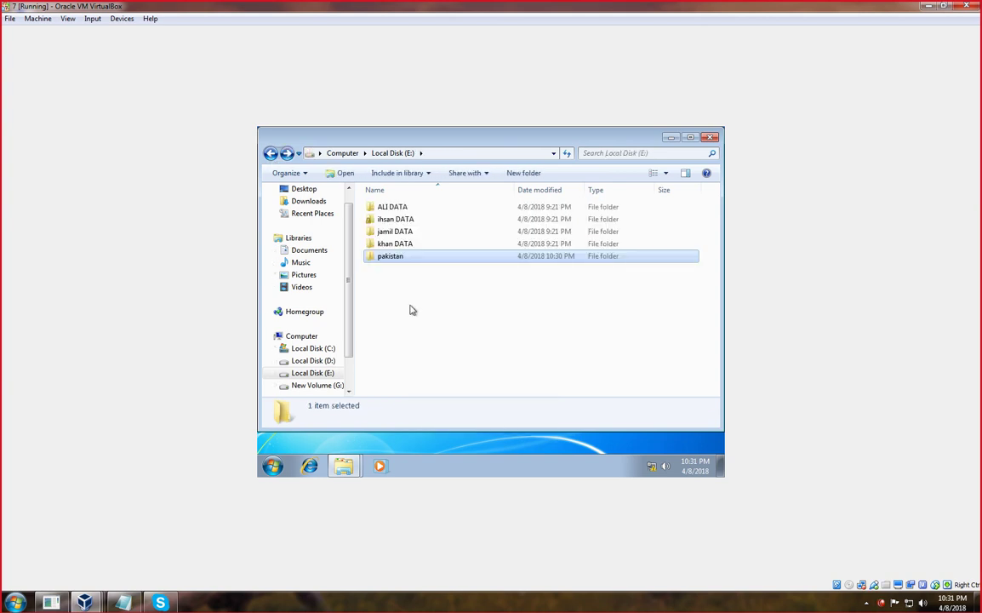
left_click(271, 153)
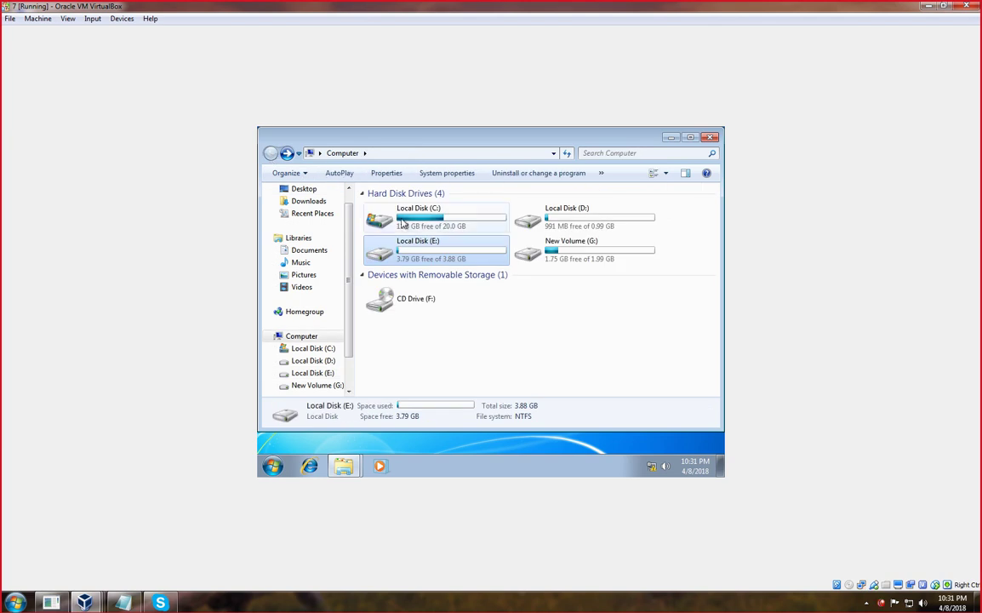
right_click(415, 247)
Share Local Disk (E:) as 'E' and give Everyone Full Control.
left_click(451, 404)
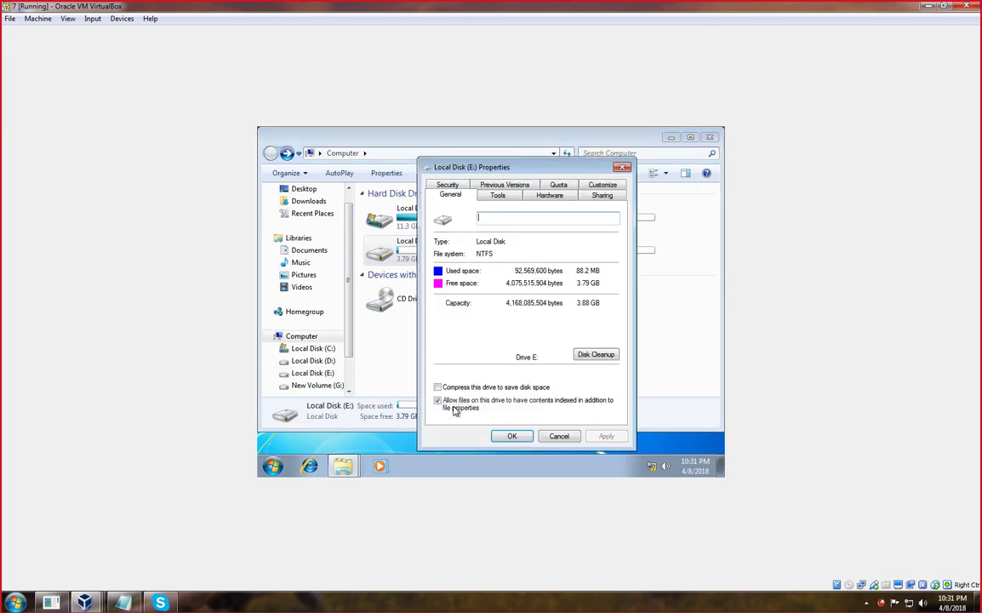
left_click(601, 195)
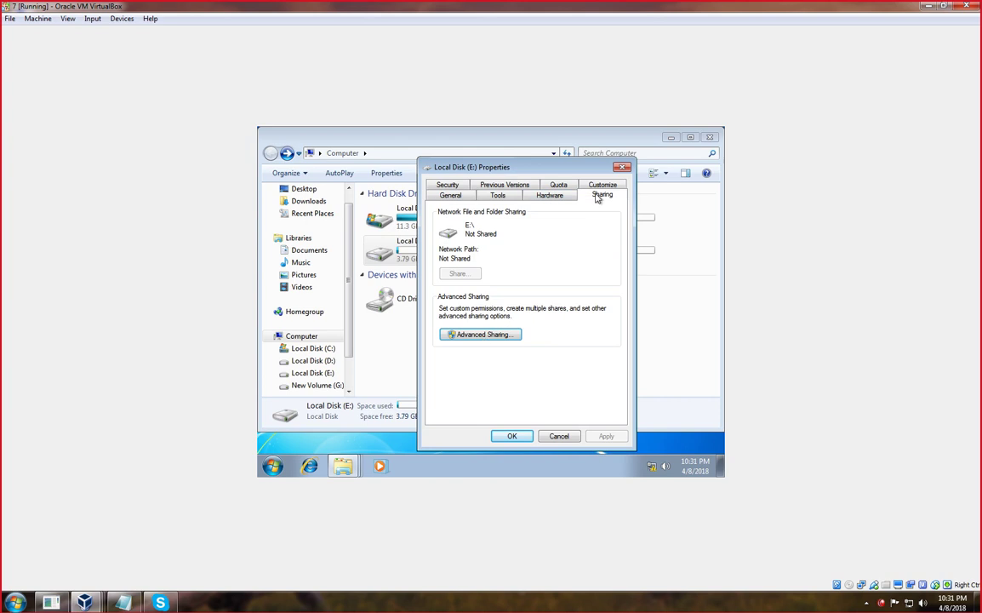
left_click(477, 335)
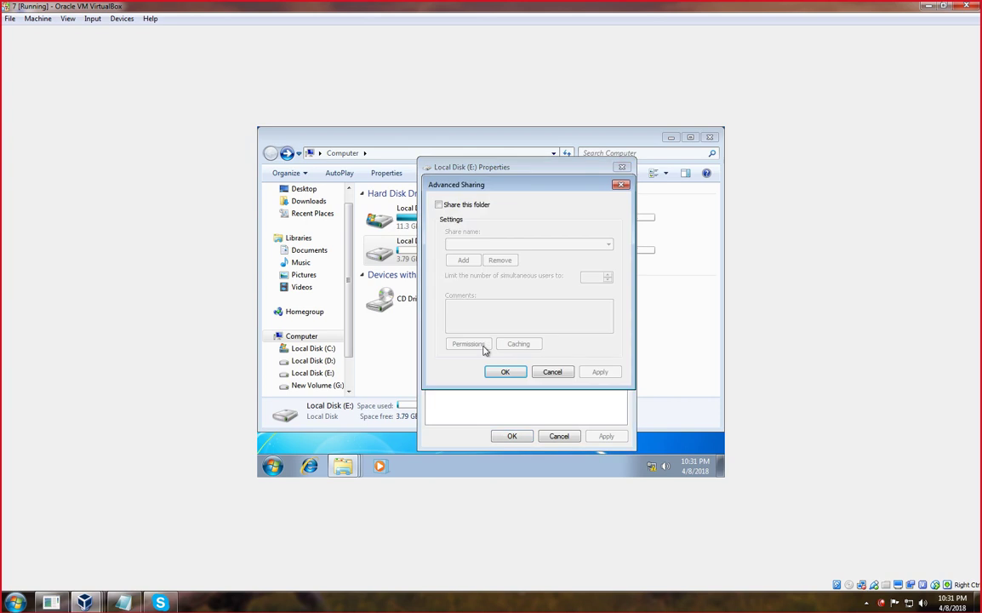
left_click(439, 205)
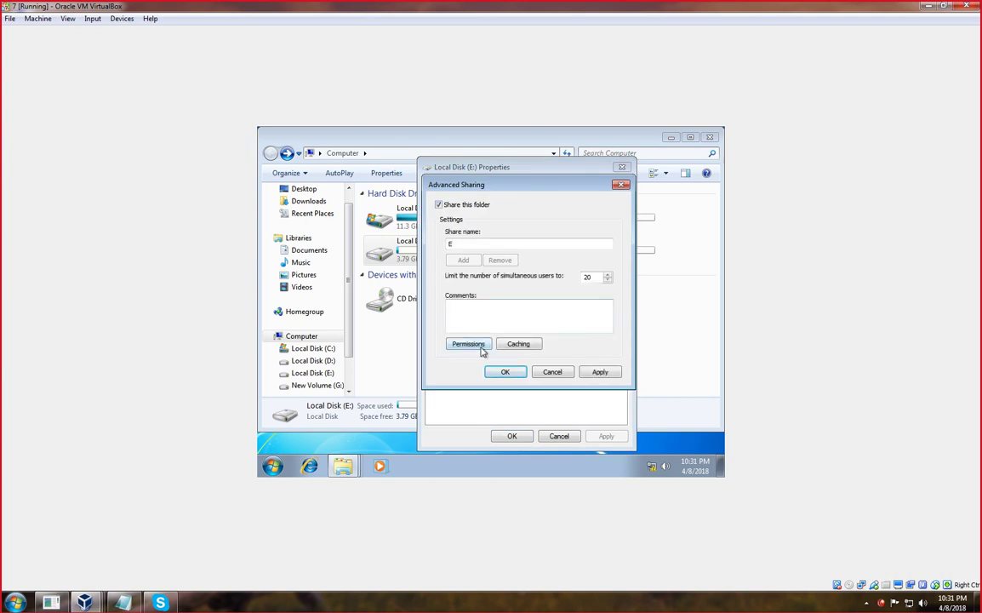
left_click(468, 344)
left_click(575, 334)
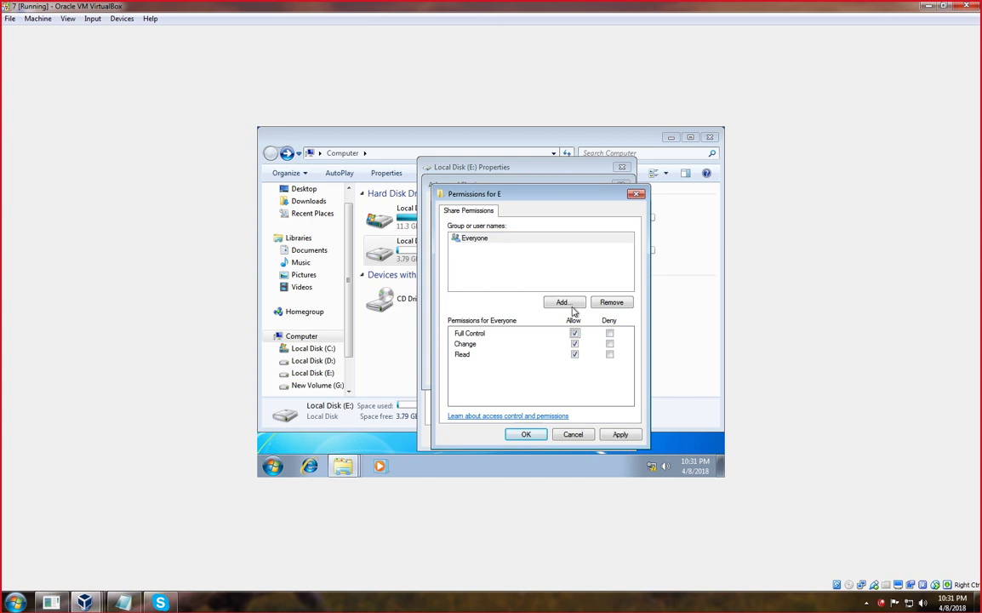
Set the ict.edu.pk Users container as search location and list all its users and groups.
left_click(565, 303)
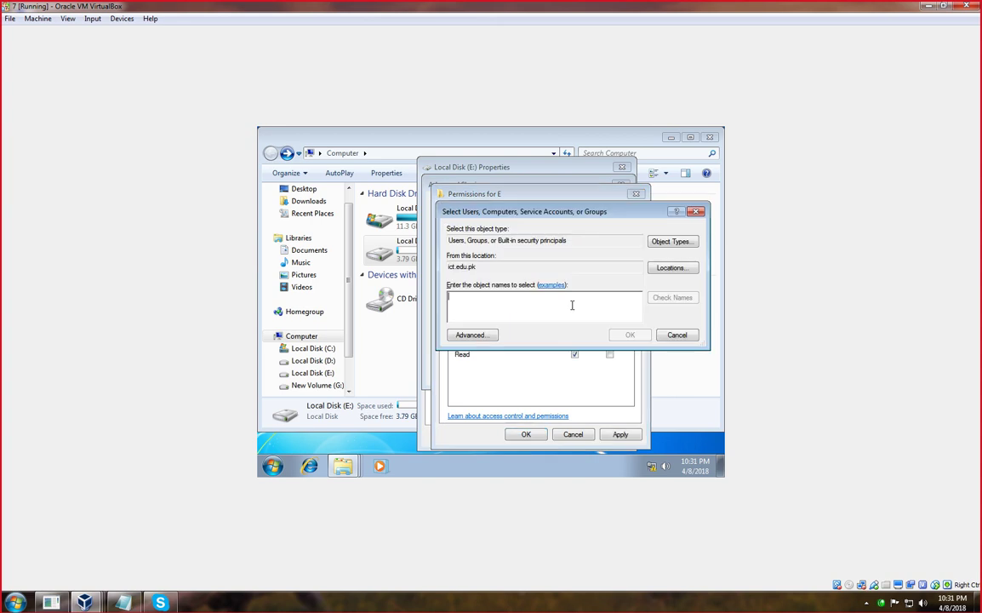
left_click(672, 268)
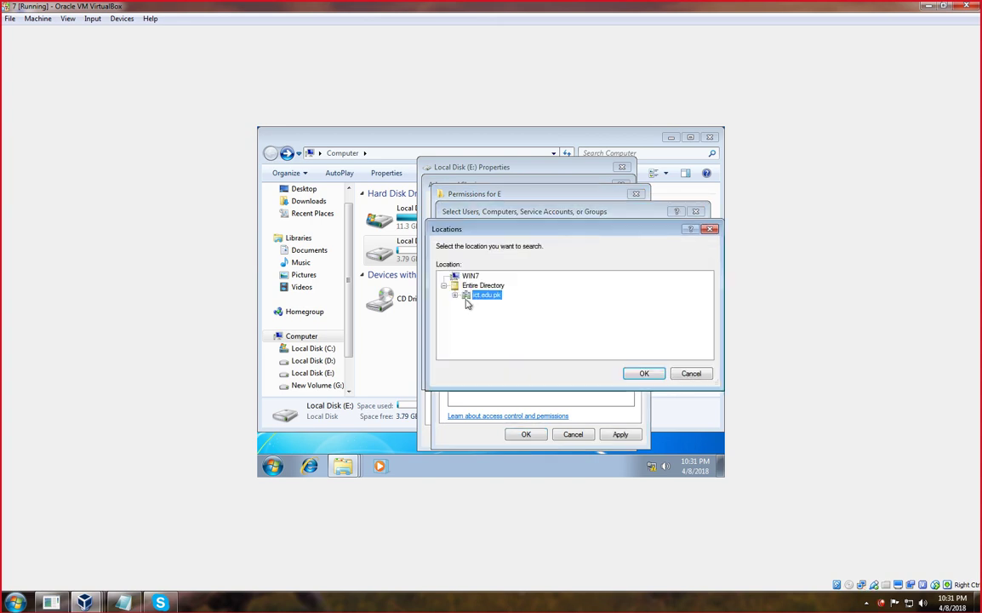
double_click(468, 296)
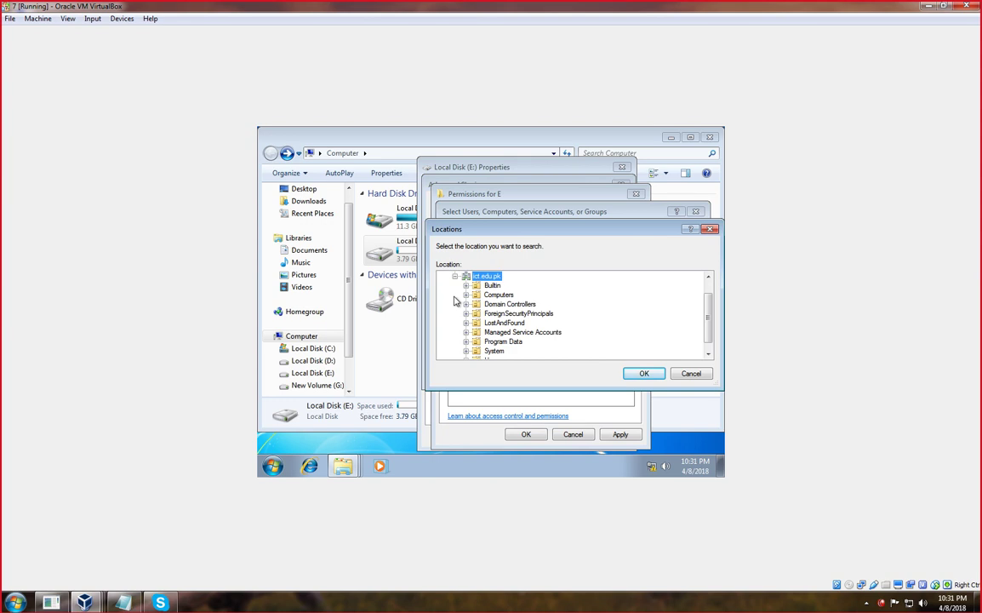
scroll(488, 341, "down", 1)
left_click(492, 352)
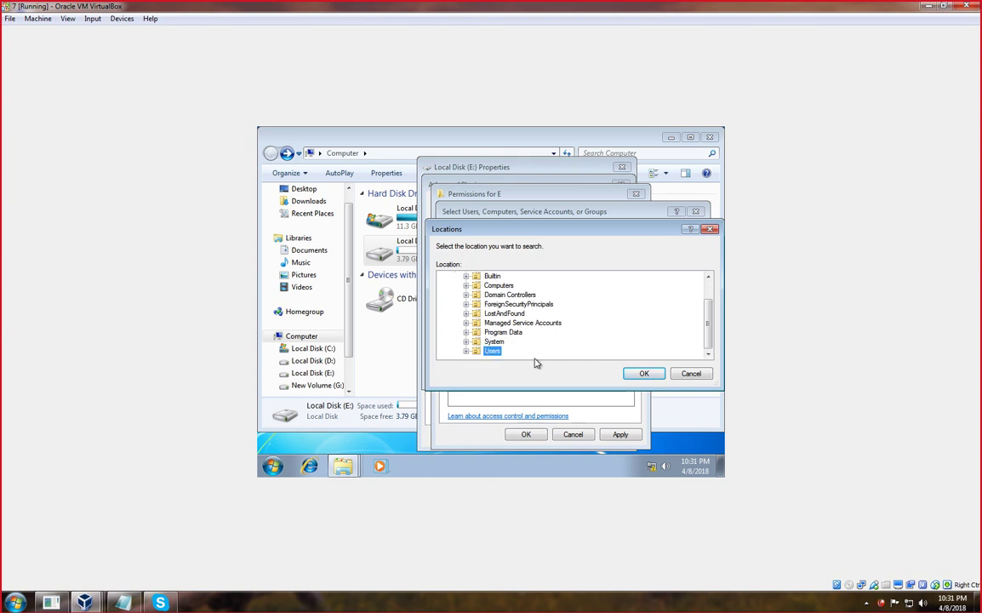
left_click(639, 374)
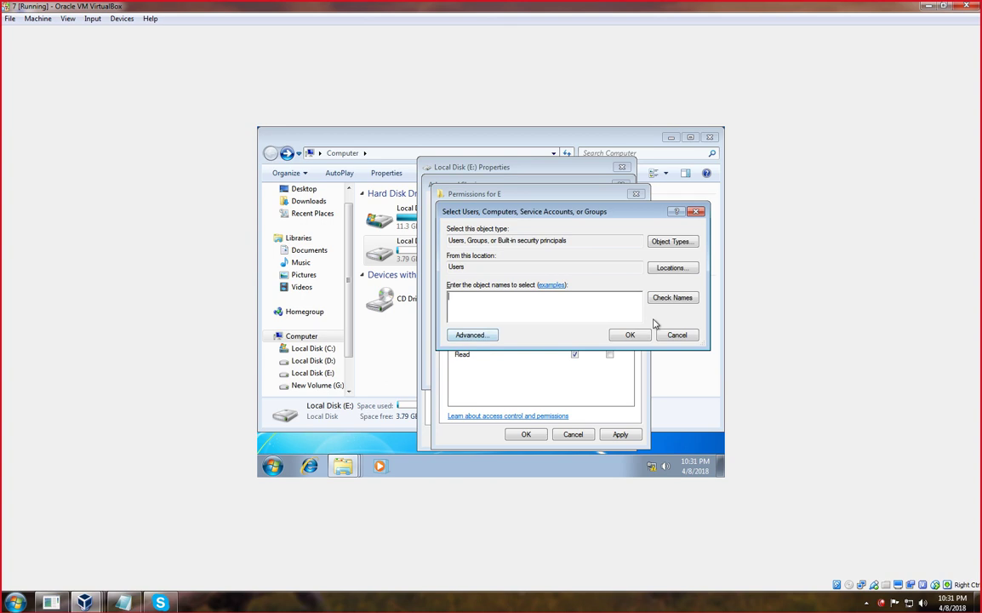
left_click(474, 334)
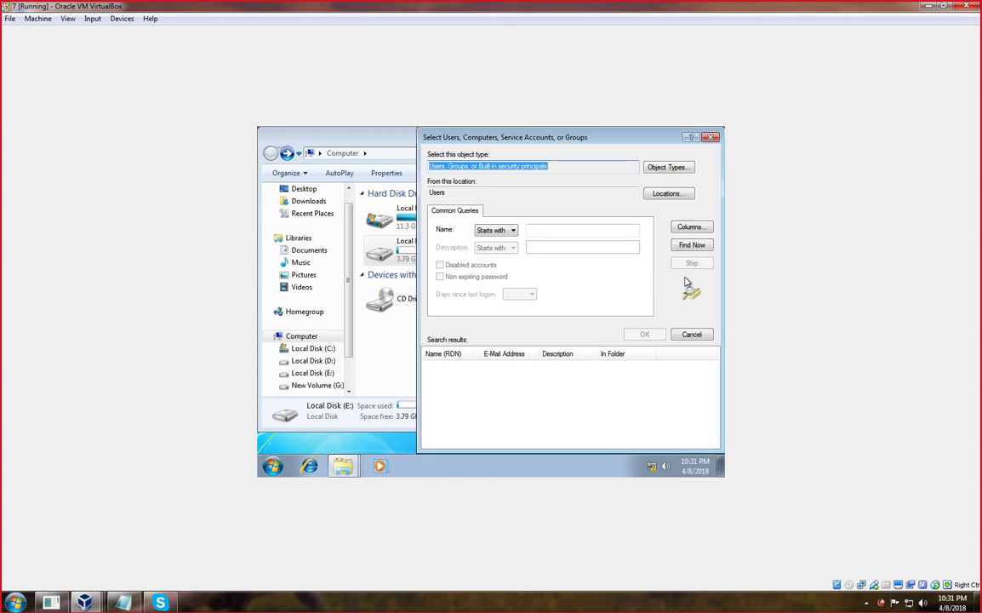
left_click(690, 248)
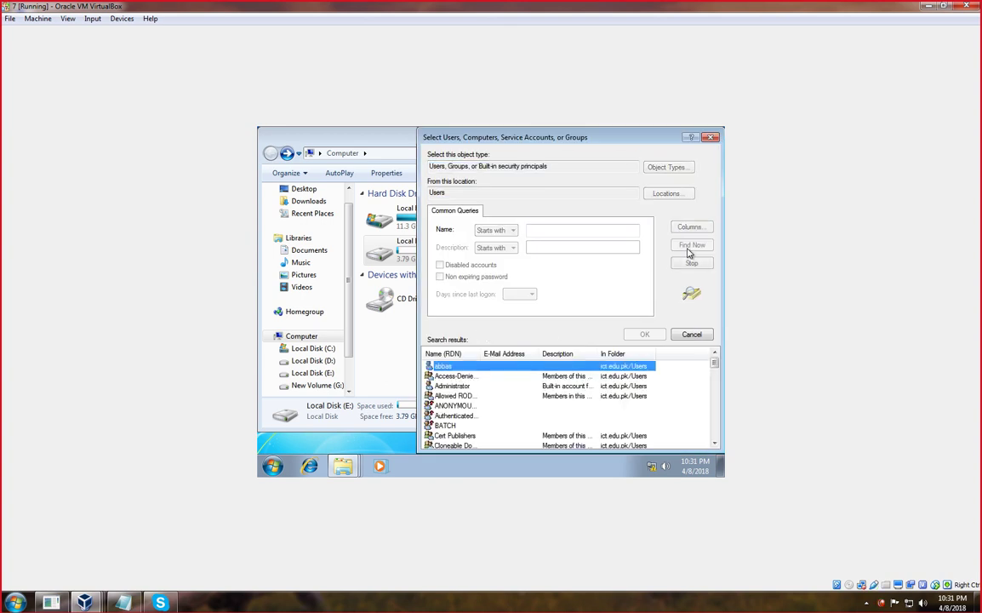
Add Domain Admins and Domain Users to E's share, with Full Control for Domain Users.
scroll(487, 388, "down", 2)
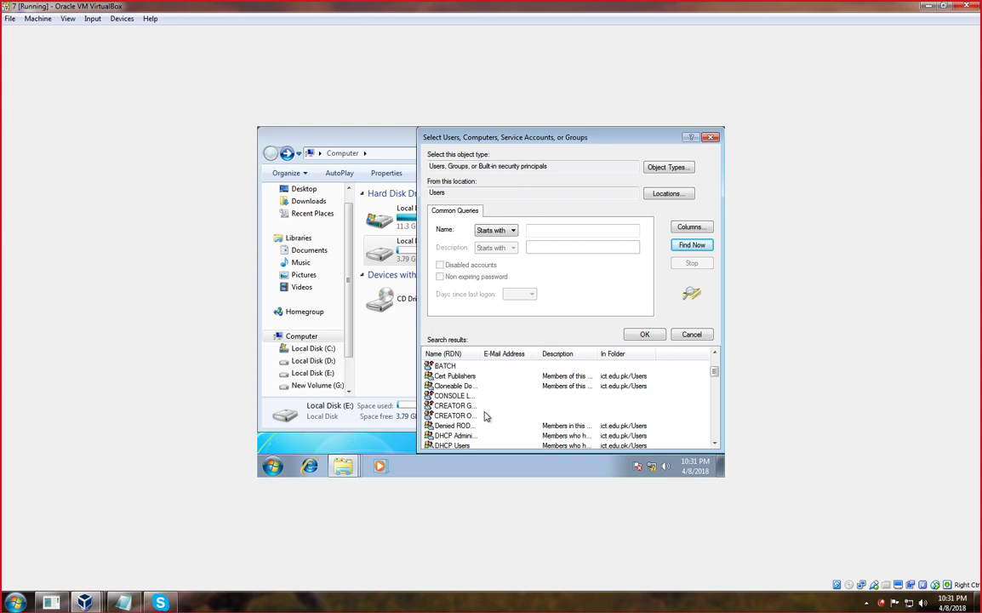
left_click_drag(504, 352, 569, 353)
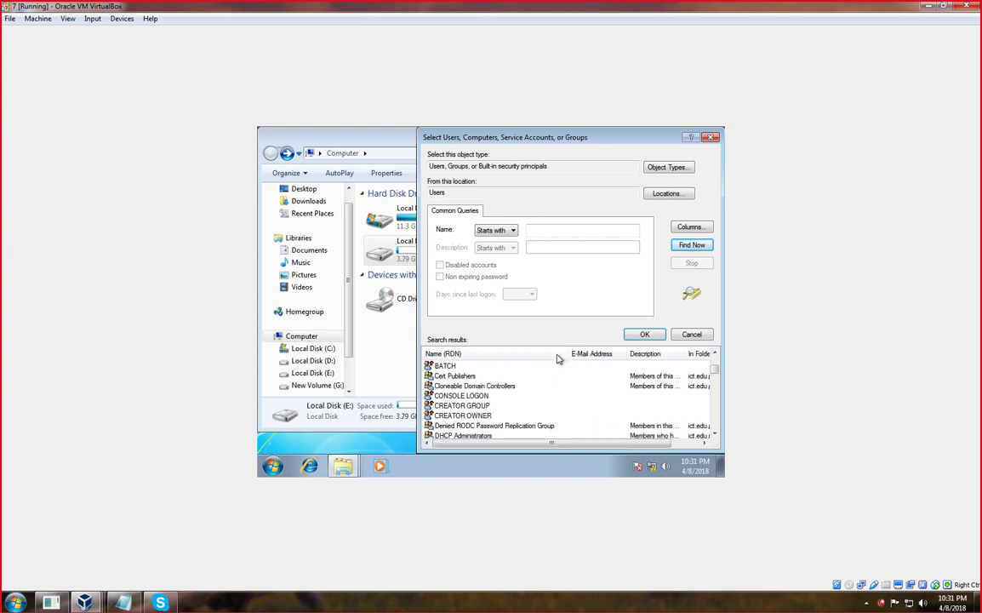
scroll(468, 410, "down", 2)
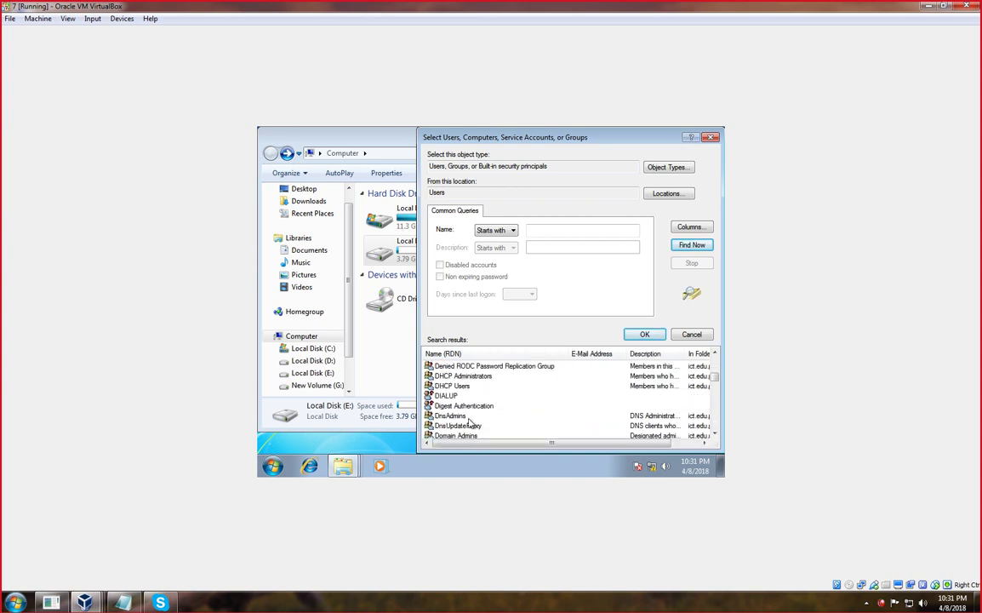
scroll(469, 426, "down", 1)
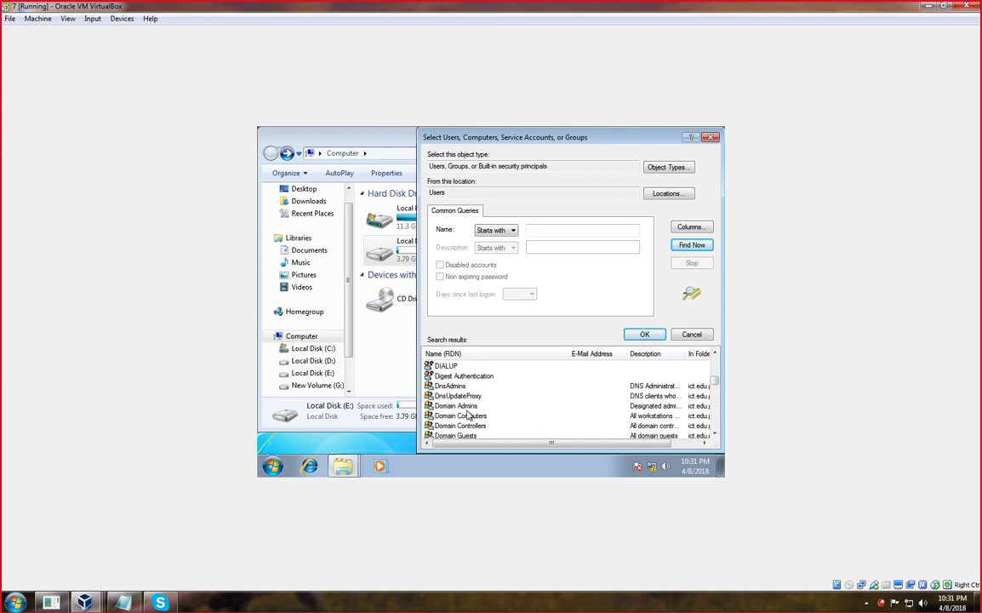
left_click(457, 406)
scroll(486, 420, "down", 1)
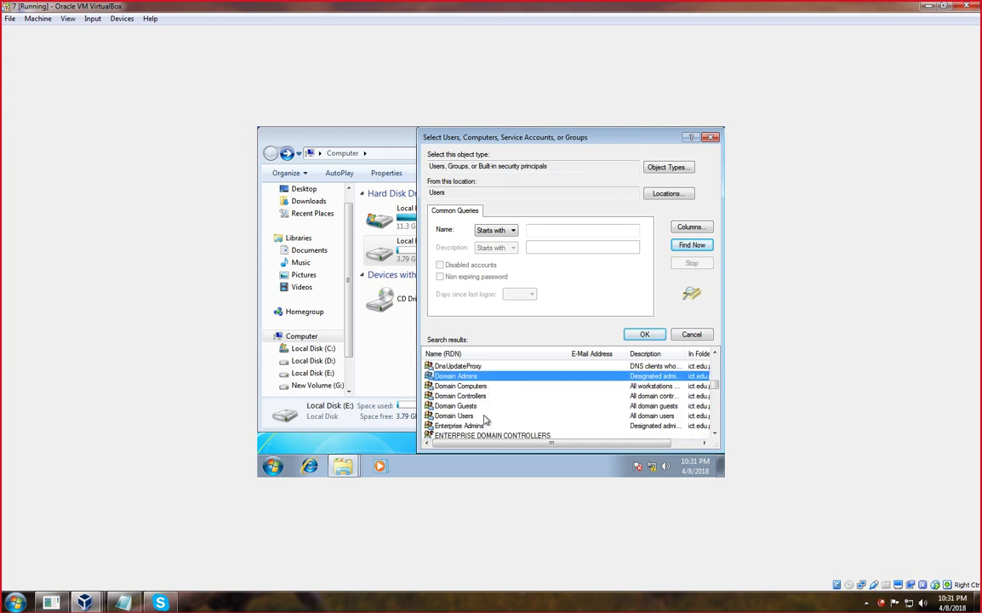
left_click(467, 416, "ctrl")
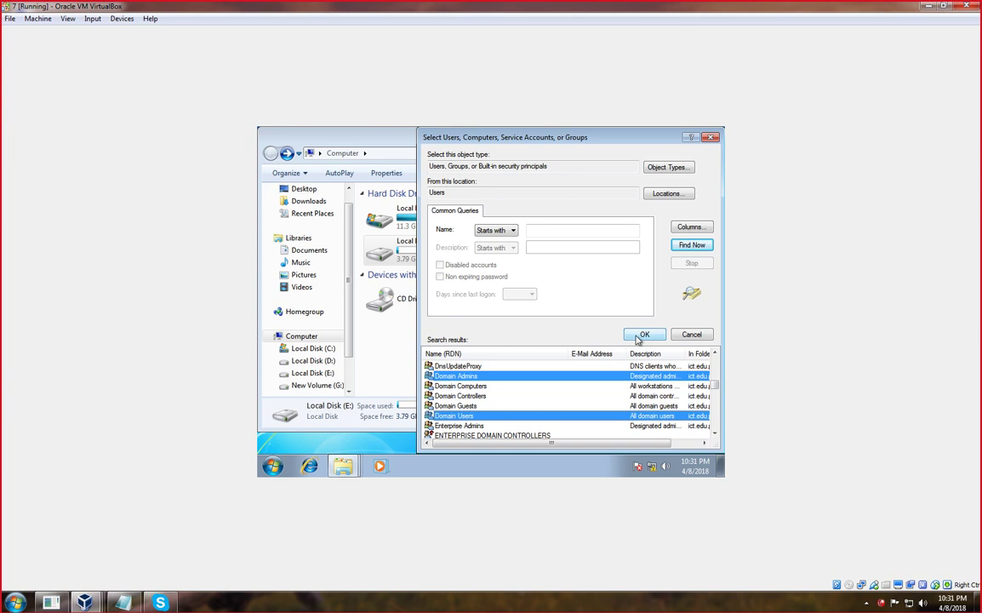
left_click(644, 333)
left_click(636, 335)
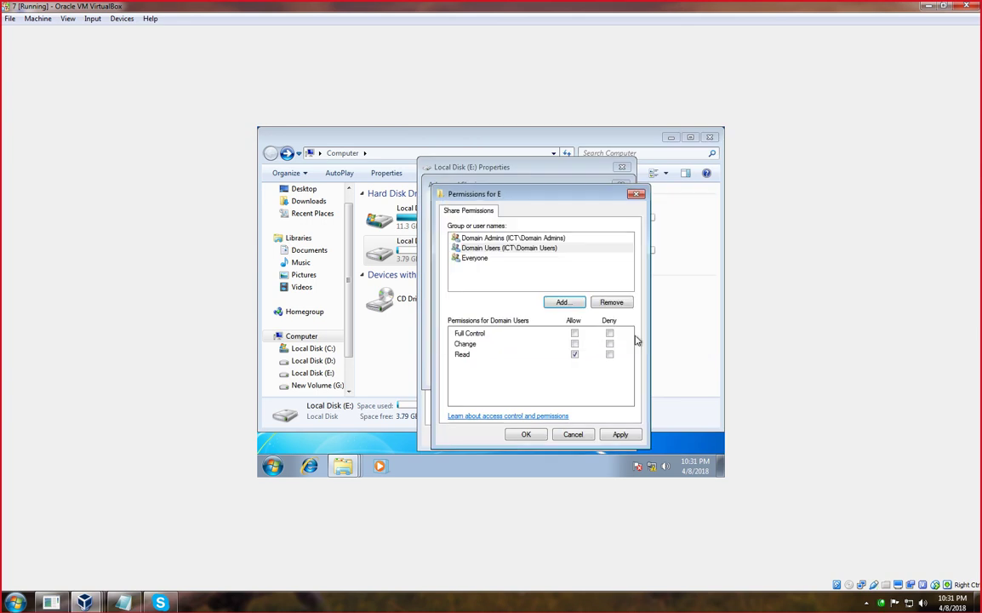
left_click(574, 332)
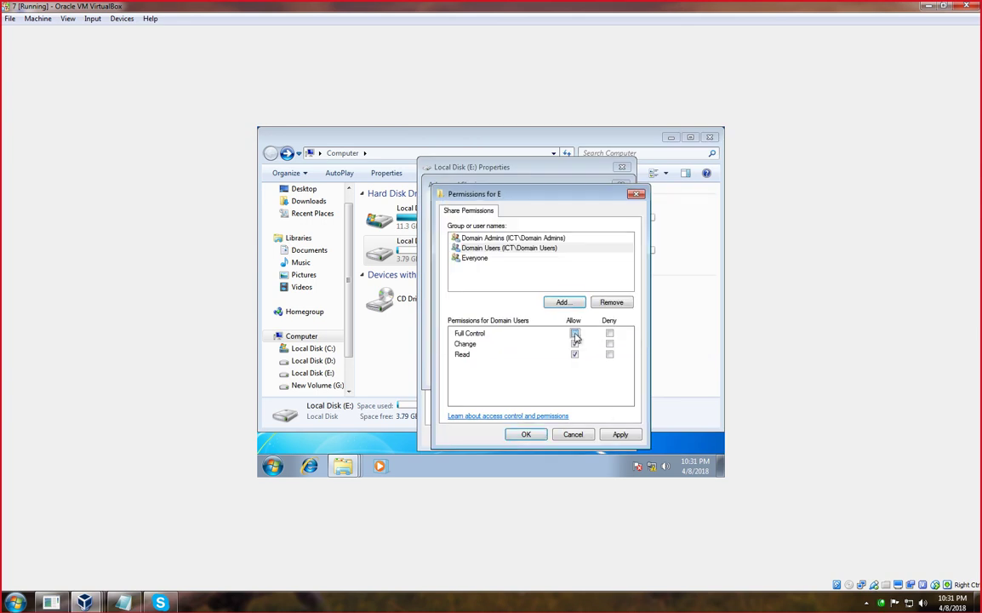
Apply and close the share permissions, Advanced Sharing and drive E Properties, then open drive E.
left_click(621, 434)
left_click(526, 434)
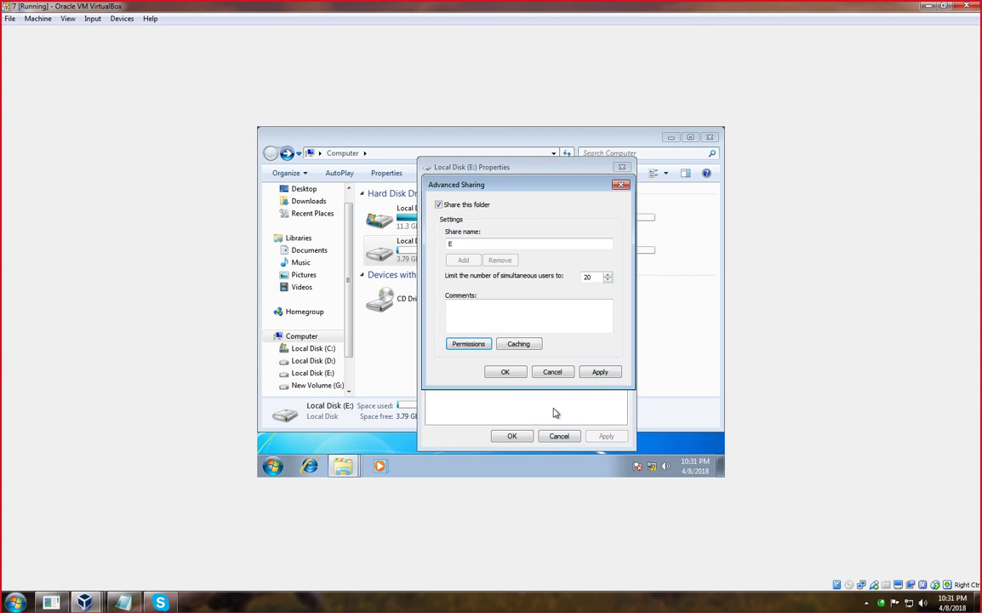
left_click(600, 373)
left_click(507, 373)
left_click(512, 435)
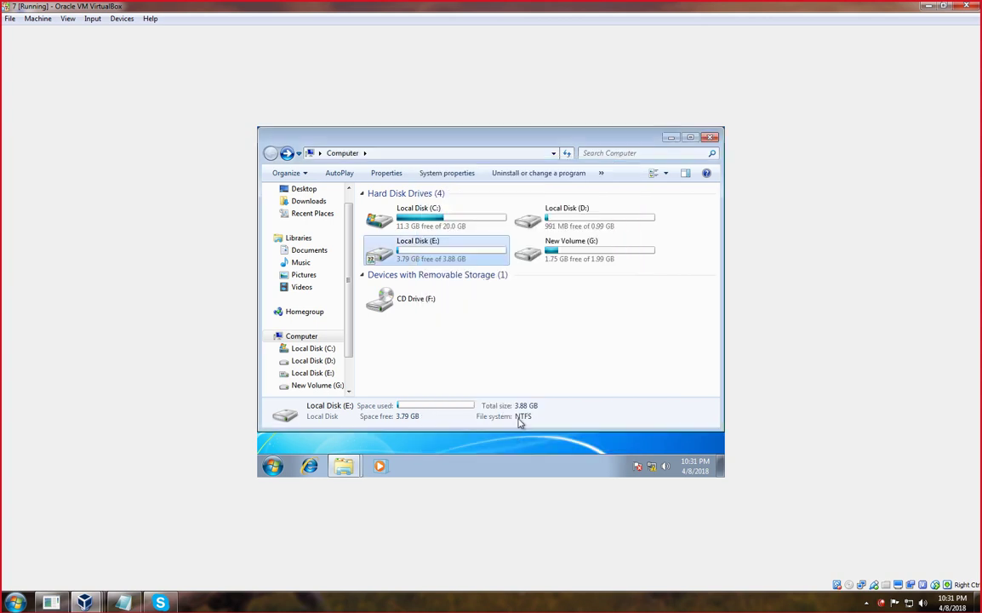
double_click(443, 257)
Open ALI DATA's Advanced Sharing permissions, with Everyone at Full Control, and begin adding groups.
right_click(393, 209)
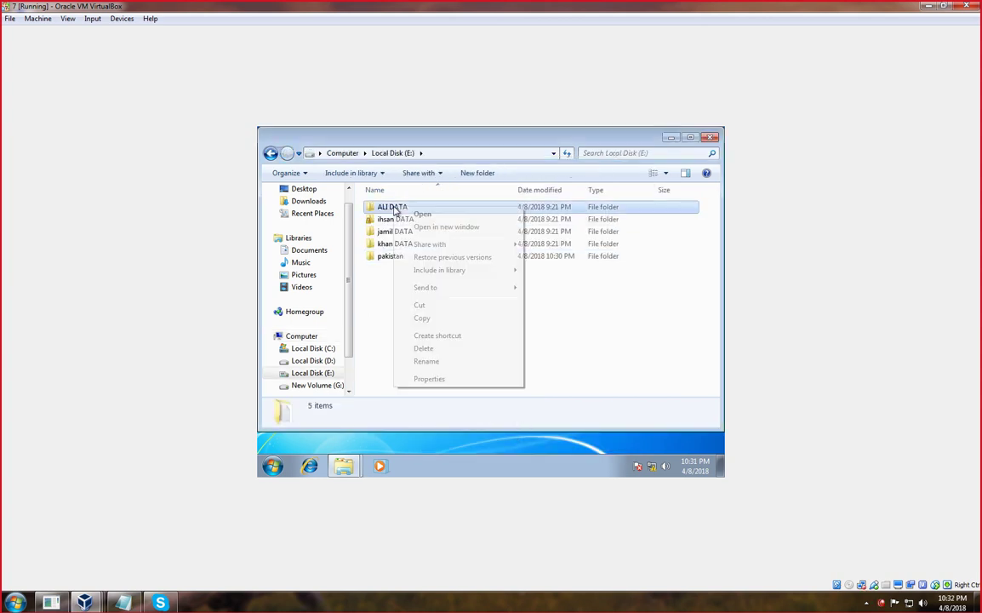
left_click(426, 377)
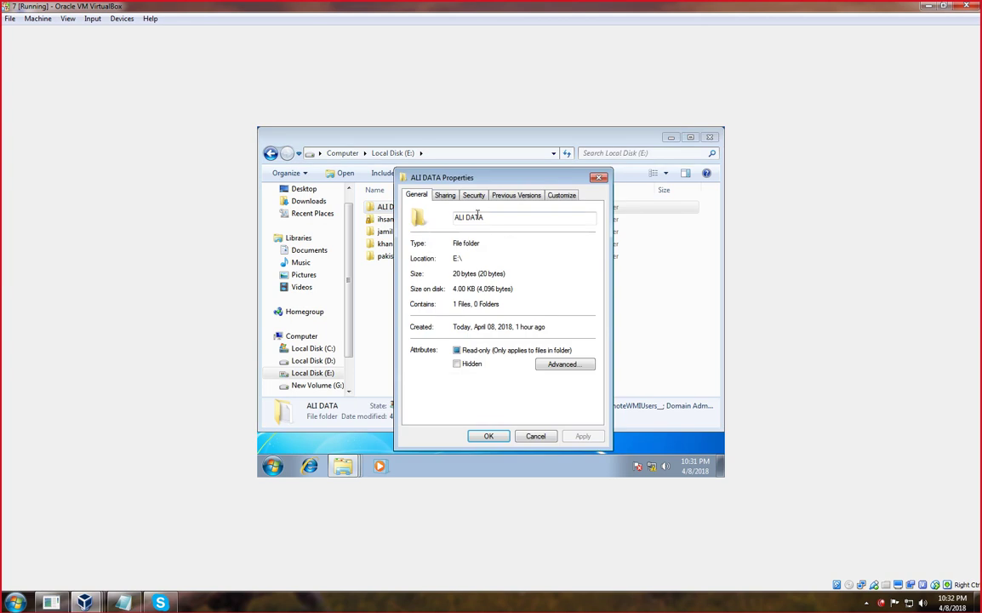
left_click(445, 196)
left_click(467, 335)
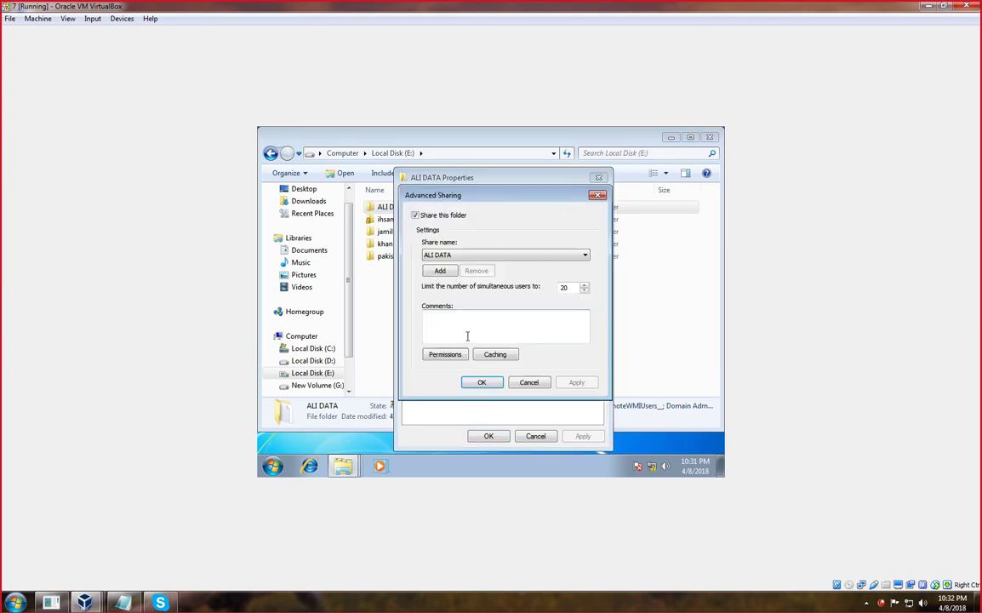
left_click(440, 269)
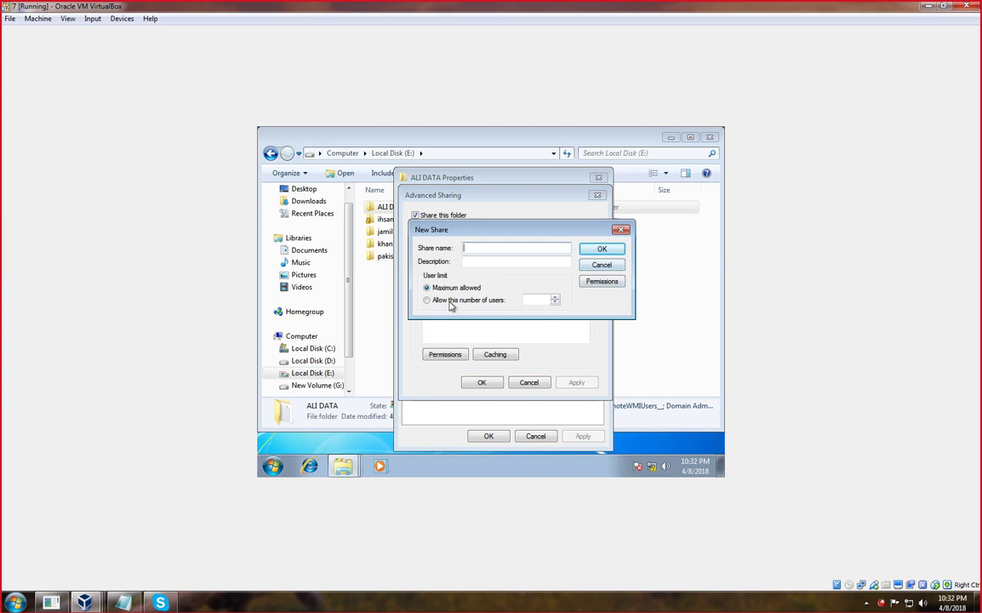
left_click(621, 229)
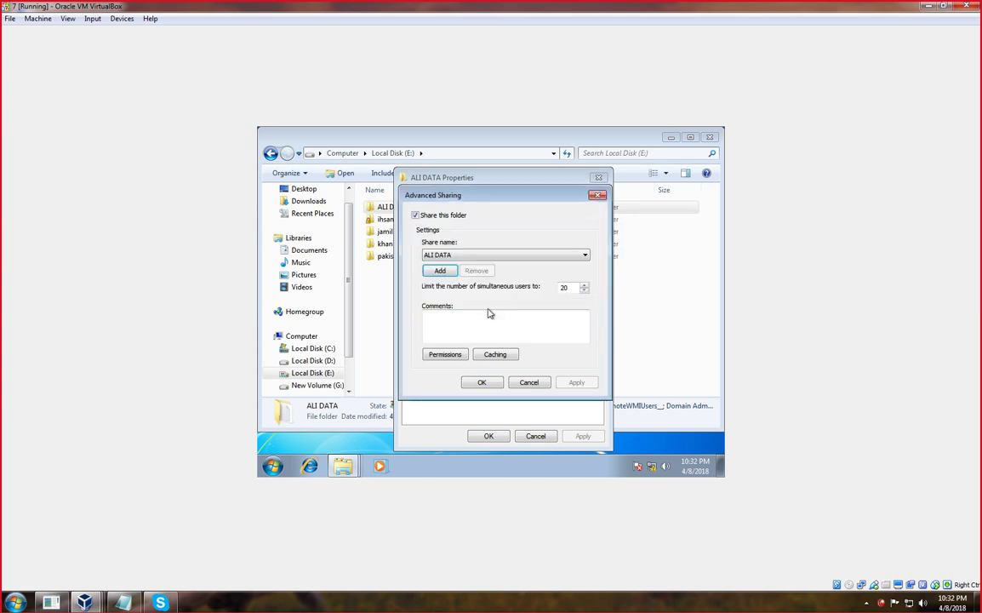
left_click(439, 353)
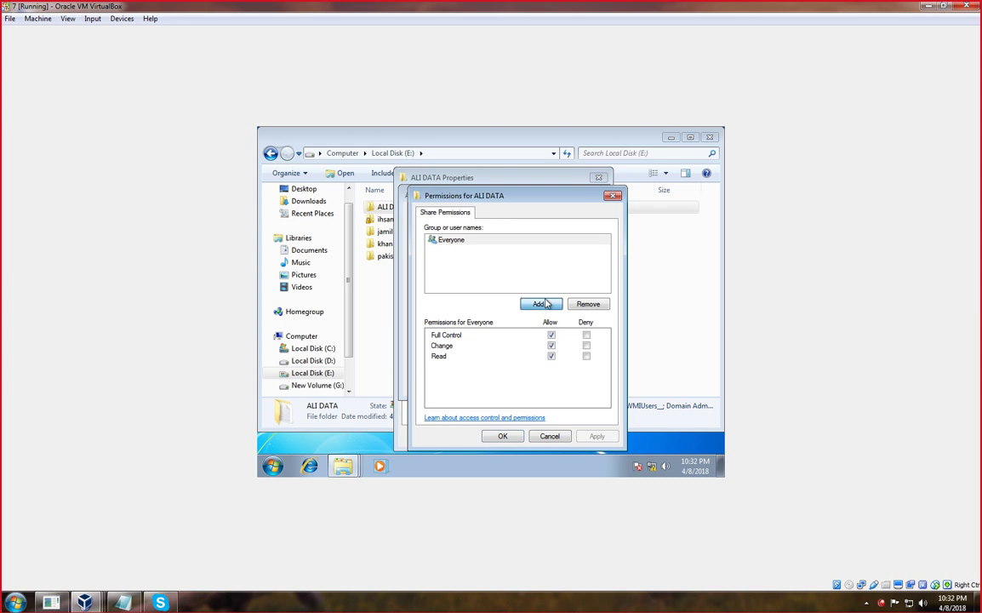
left_click(459, 243)
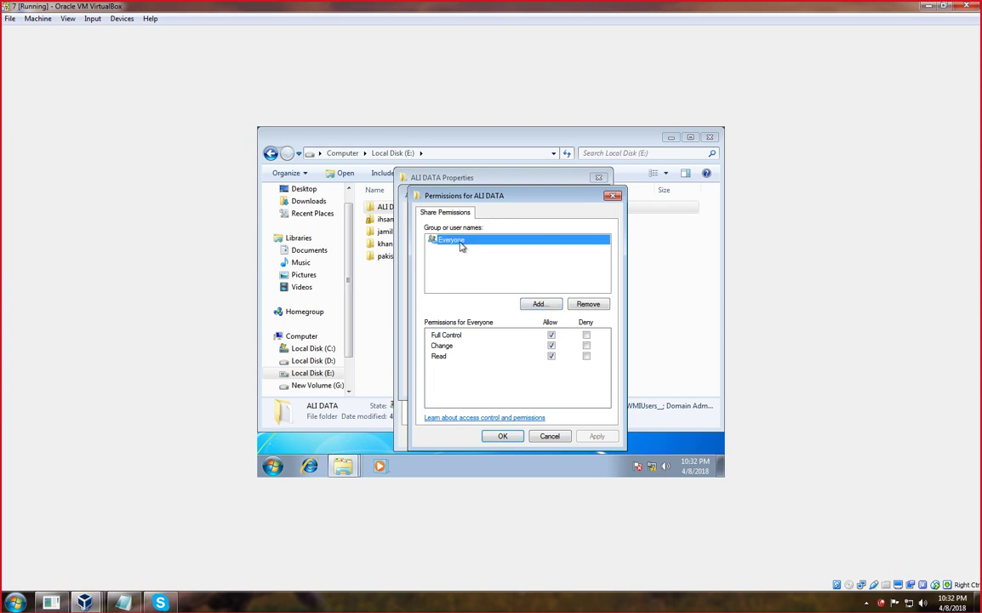
left_click(539, 304)
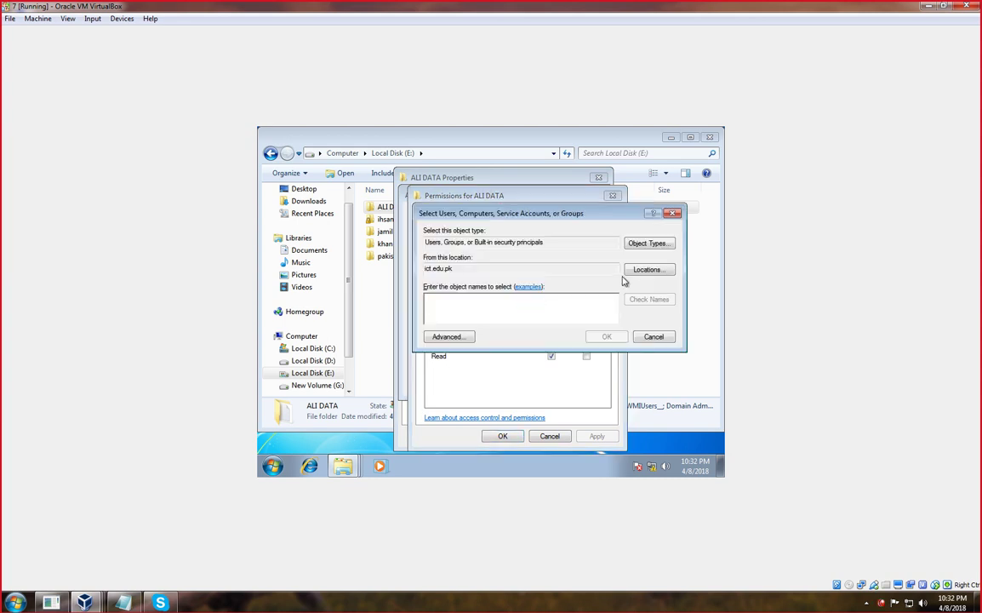
Set the search location to ict.edu.pk and list the domain's groups in advanced search.
left_click(647, 270)
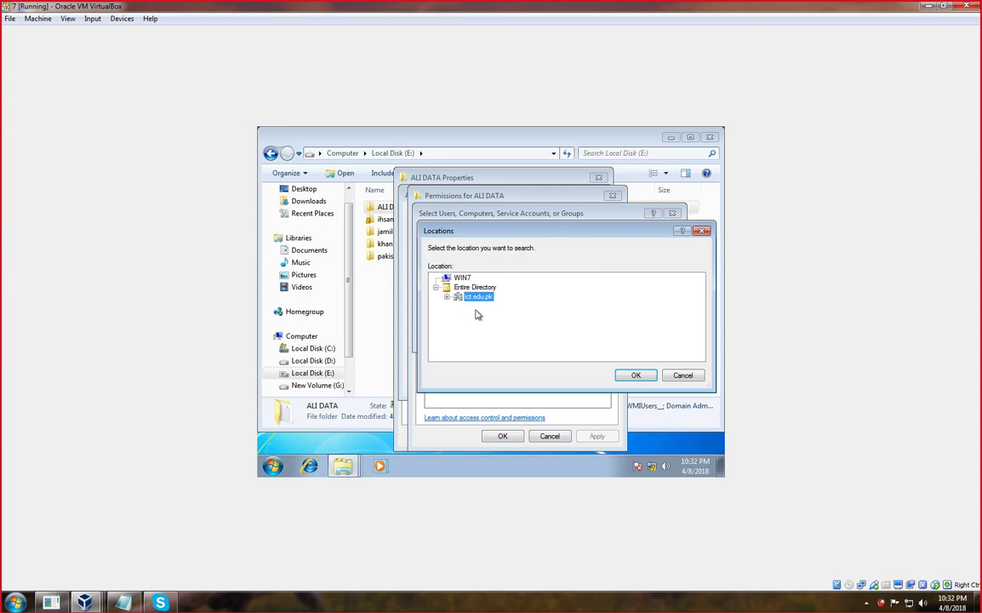
key("Return")
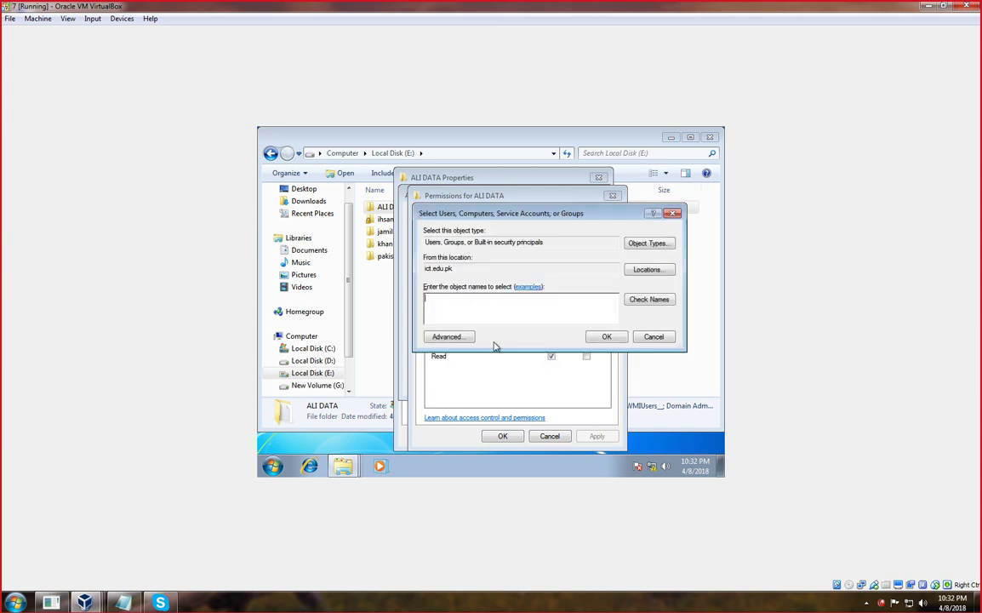
left_click(451, 336)
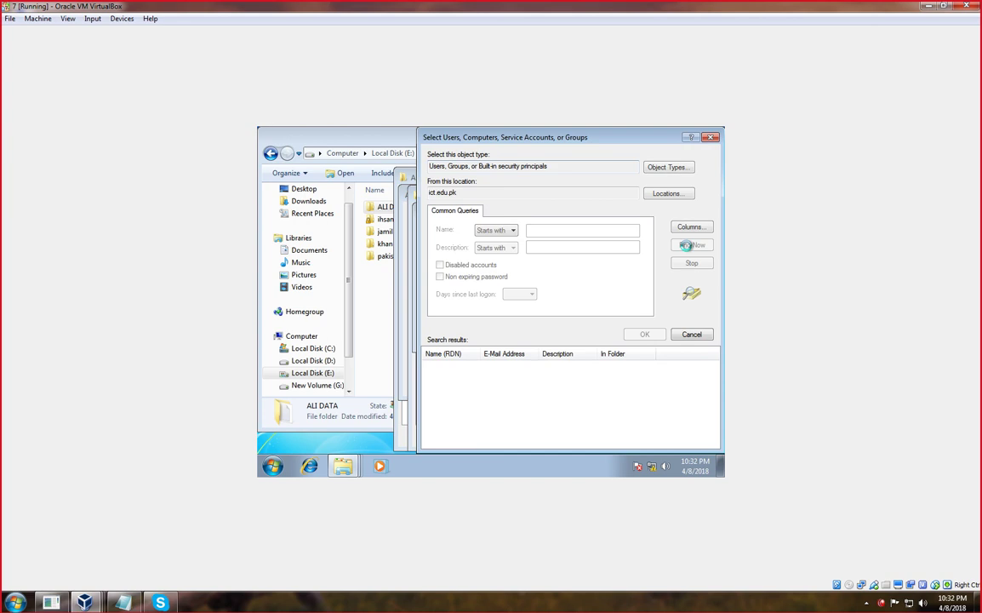
scroll(500, 383, "down", 2)
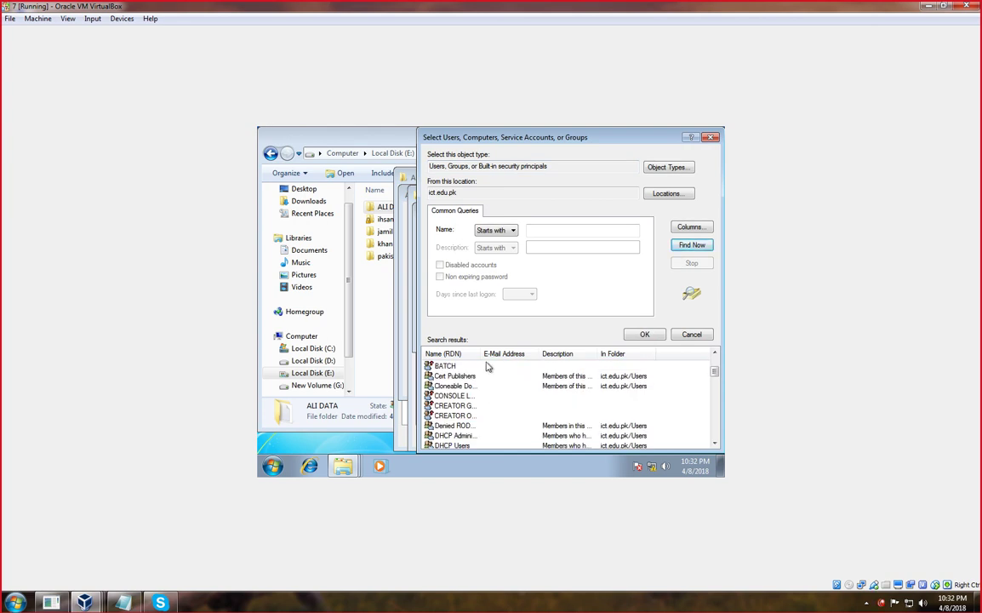
left_click_drag(481, 353, 533, 353)
scroll(491, 400, "down", 2)
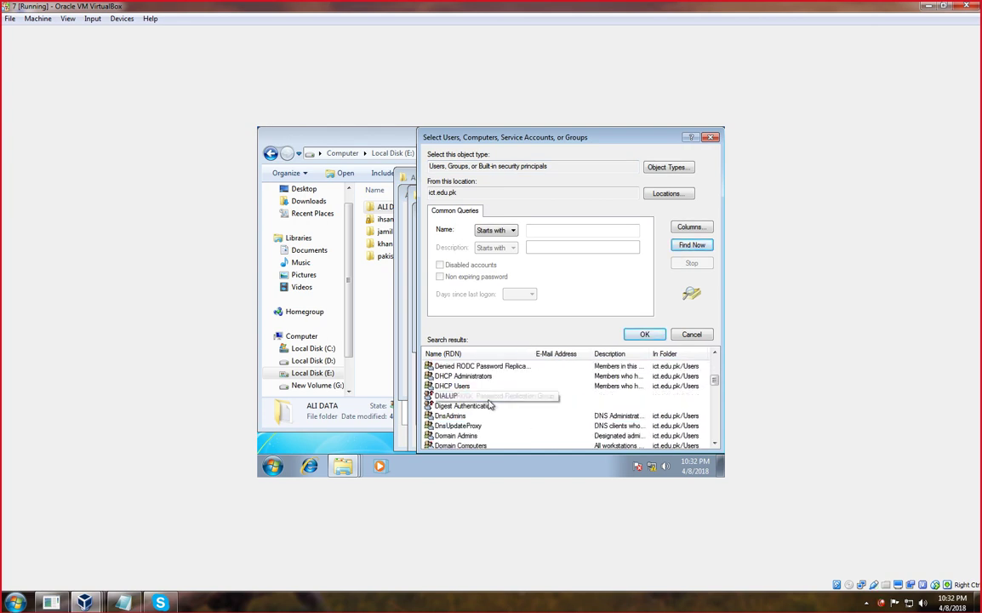
scroll(491, 405, "down", 1)
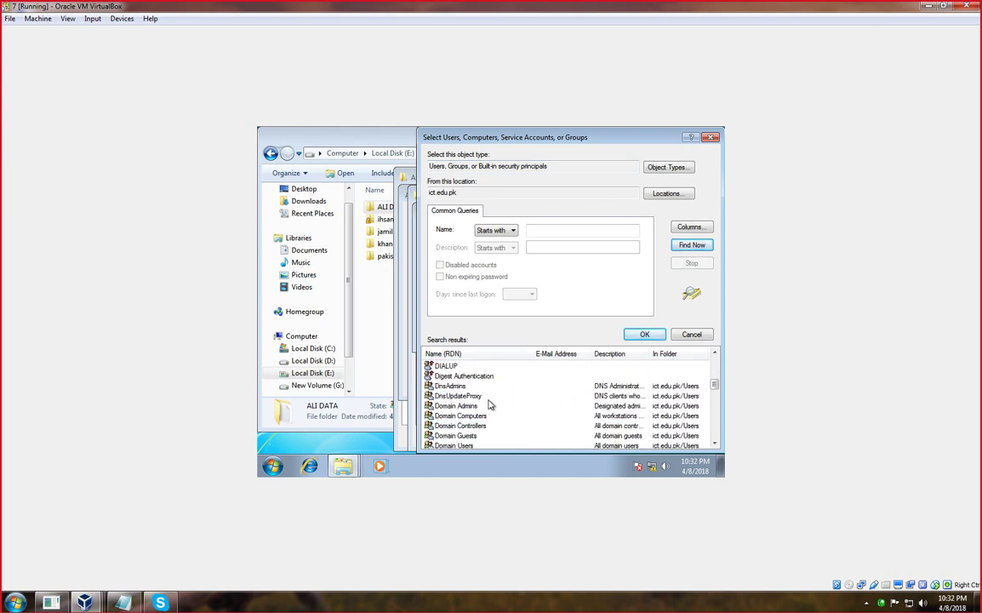
Select Domain Users and Domain Admins and add both groups to the ALI DATA permissions.
left_click(457, 436)
left_click(460, 446)
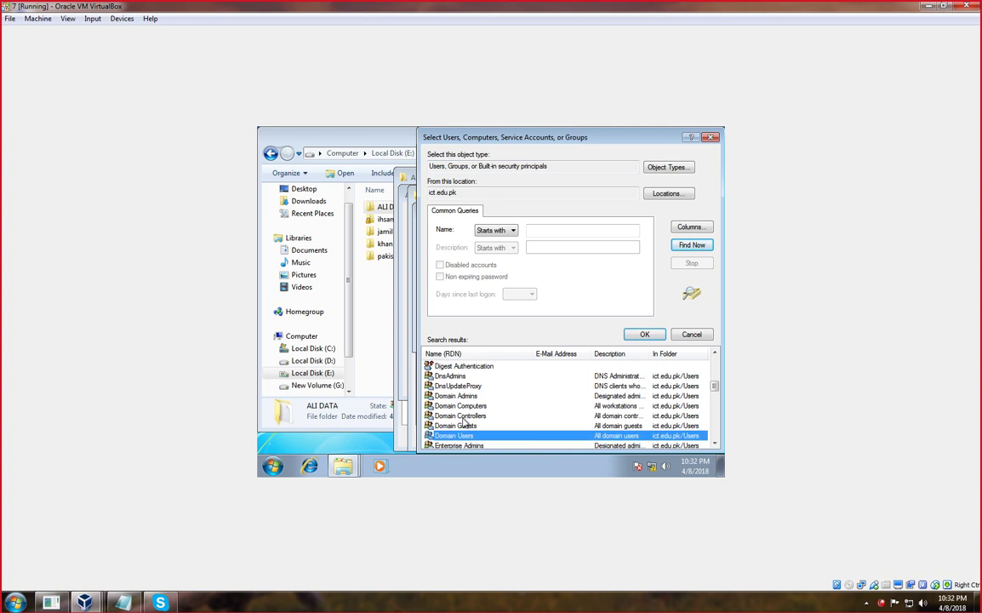
scroll(465, 423, "down", 1)
scroll(467, 432, "down", 1)
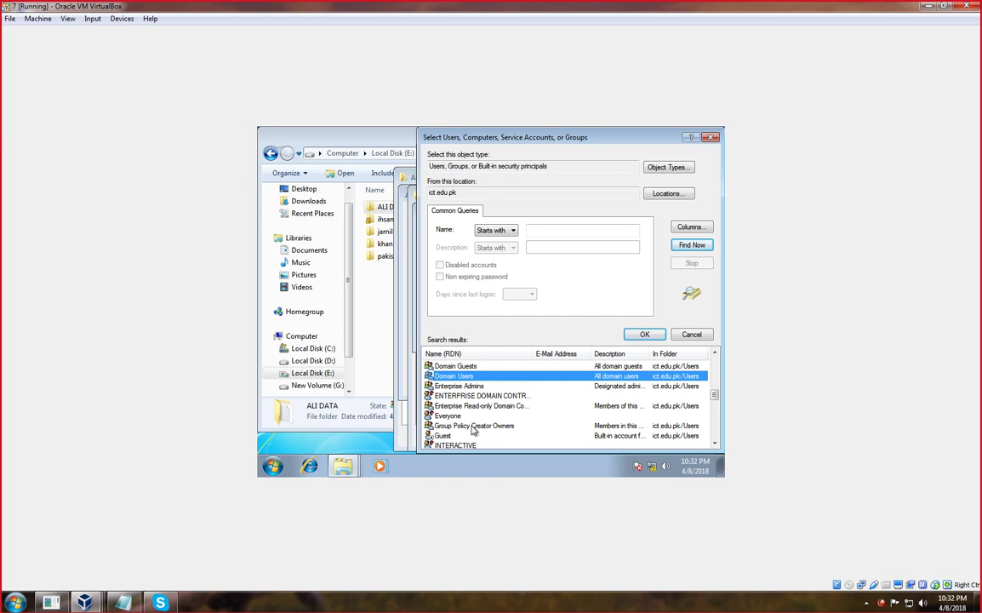
scroll(472, 430, "up", 1)
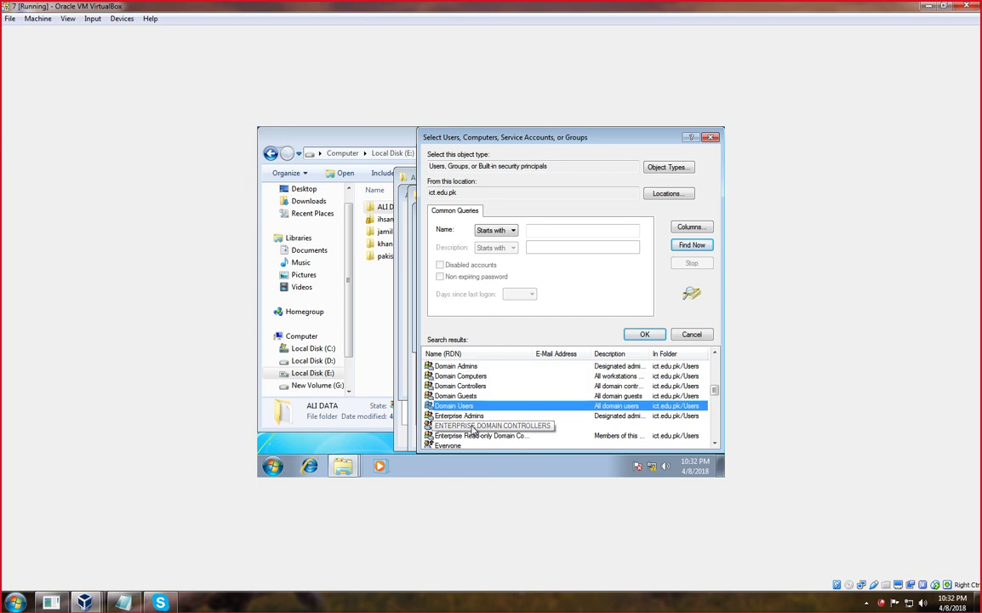
left_click(464, 367, "ctrl")
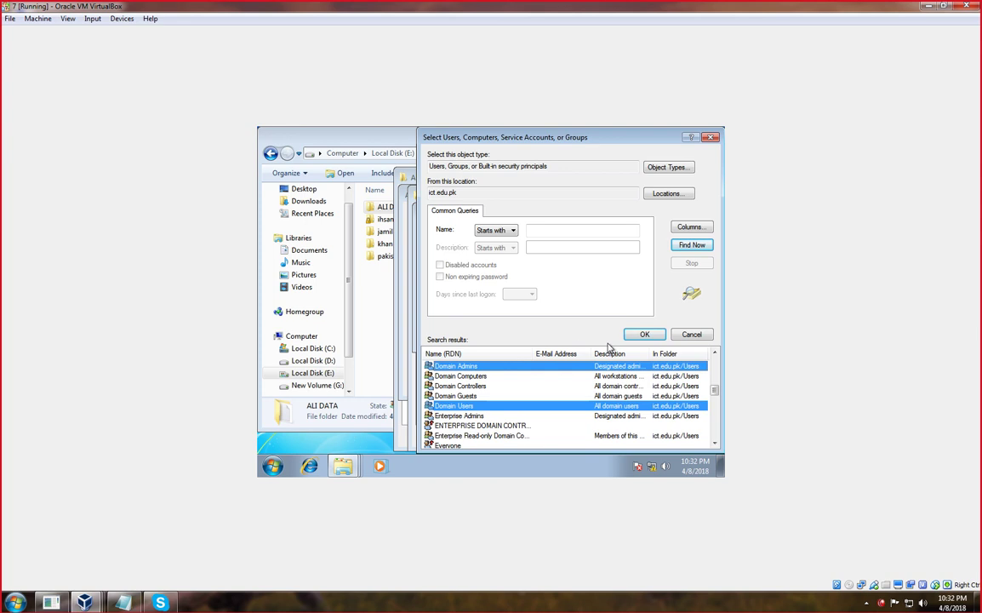
left_click(638, 334)
left_click(605, 337)
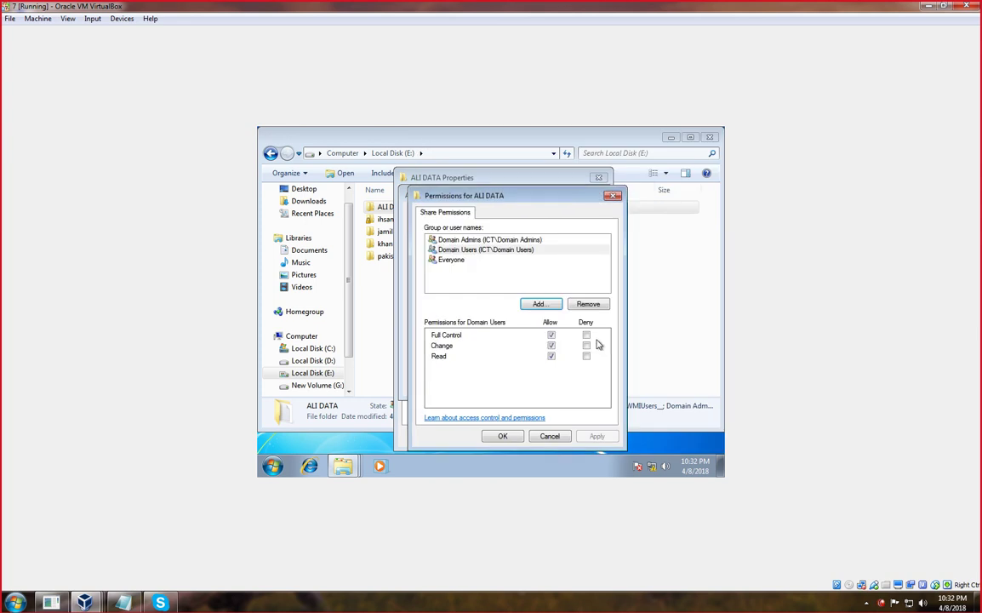
Allow Full Control for Domain Users, then apply the share permissions and Advanced Sharing settings.
left_click(551, 335)
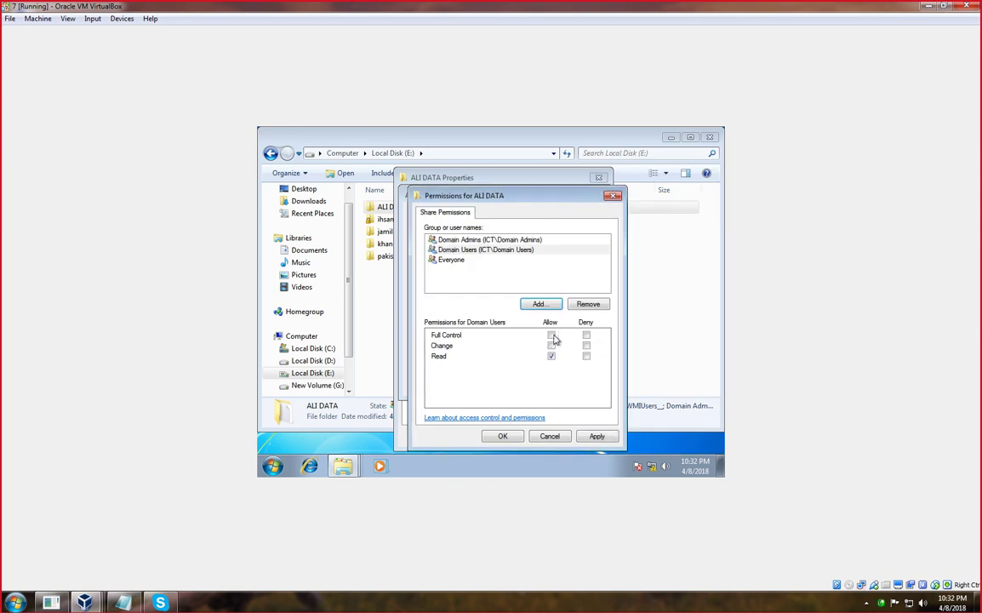
left_click(597, 437)
left_click(504, 435)
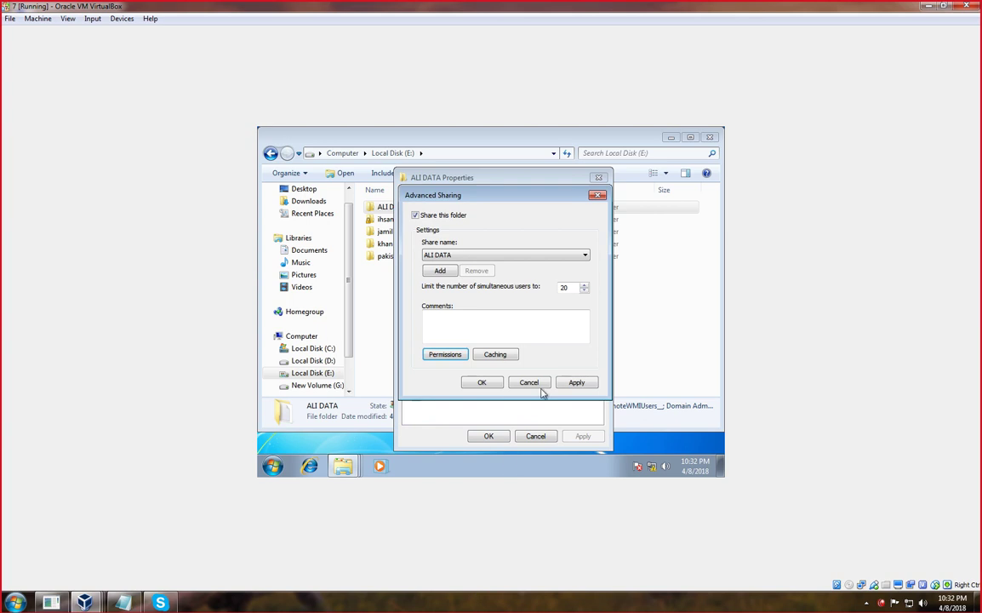
left_click(579, 383)
left_click(531, 383)
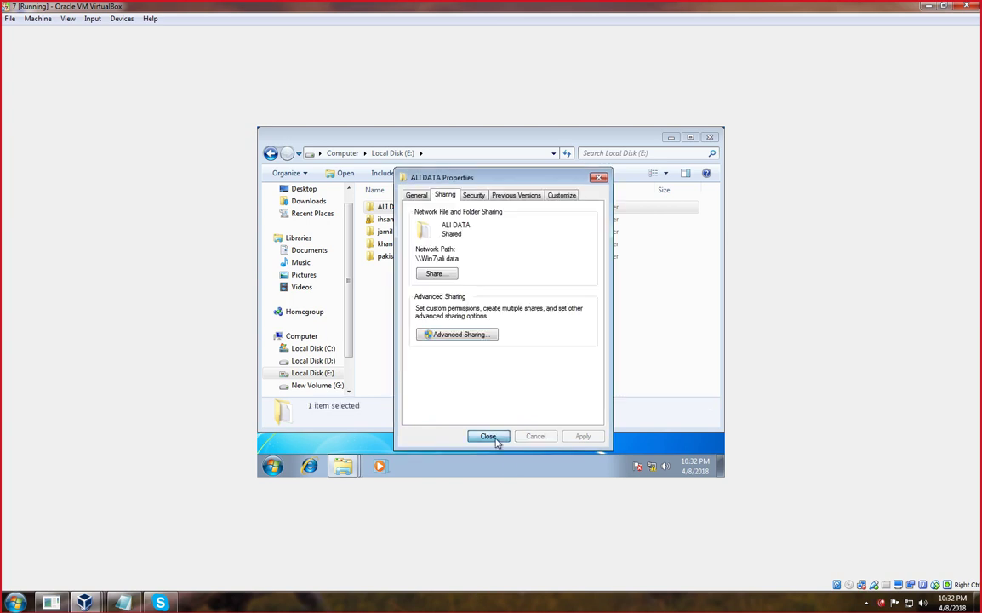